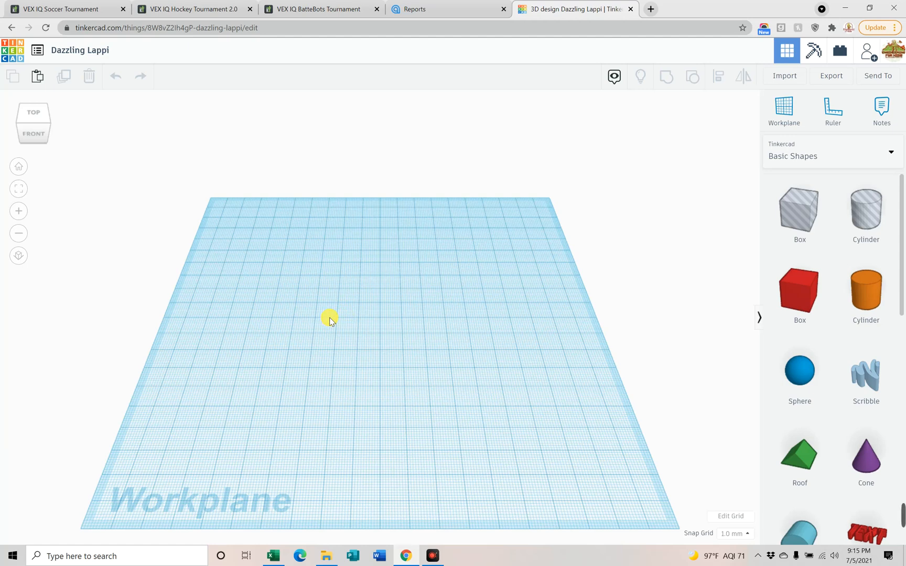
{"action": "left_click", "coordinate": [80, 444]}
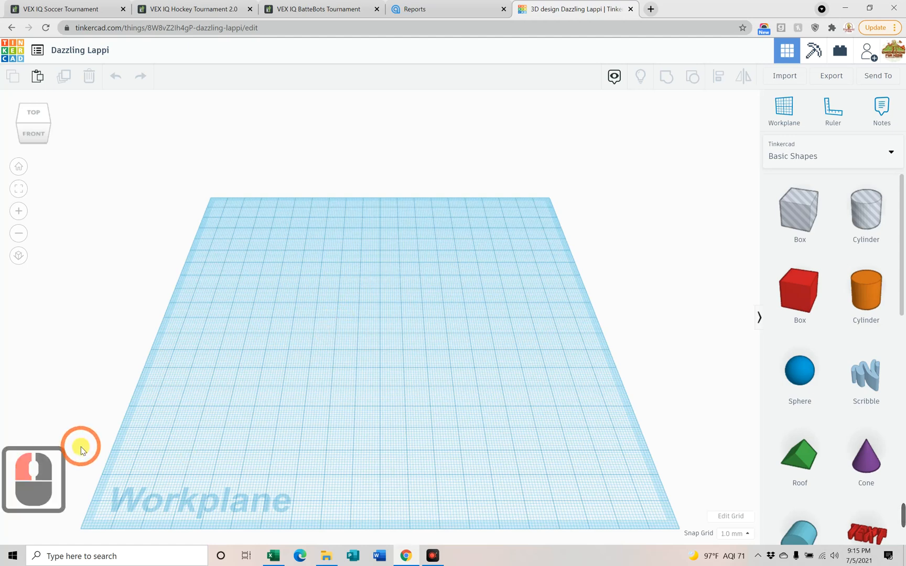
{"action": "right_click", "coordinate": [99, 378]}
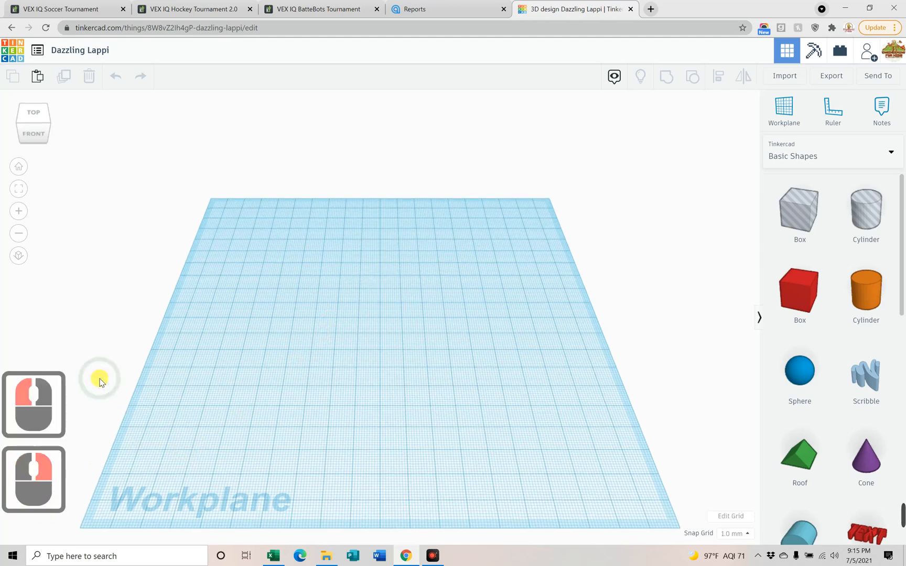
{"action": "left_click", "coordinate": [107, 379]}
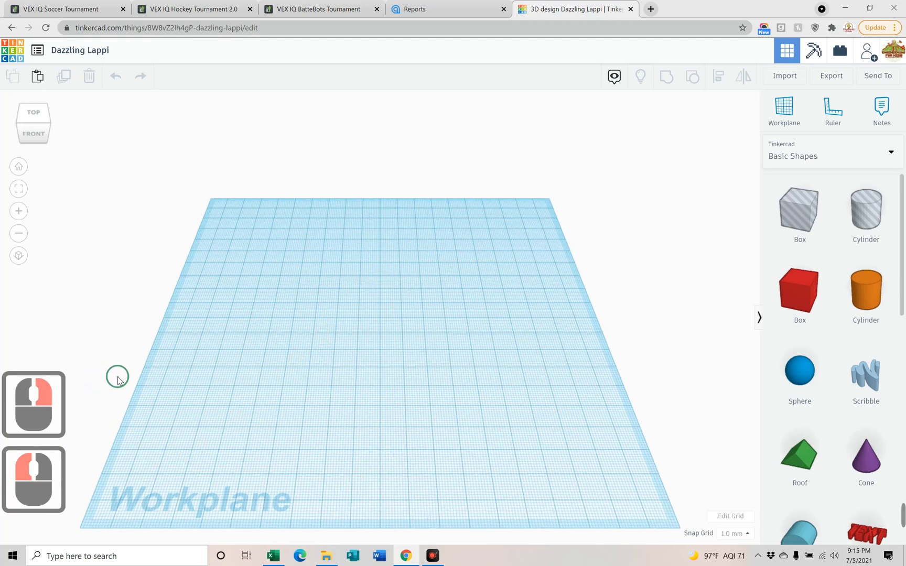
{"action": "right_click", "coordinate": [117, 377]}
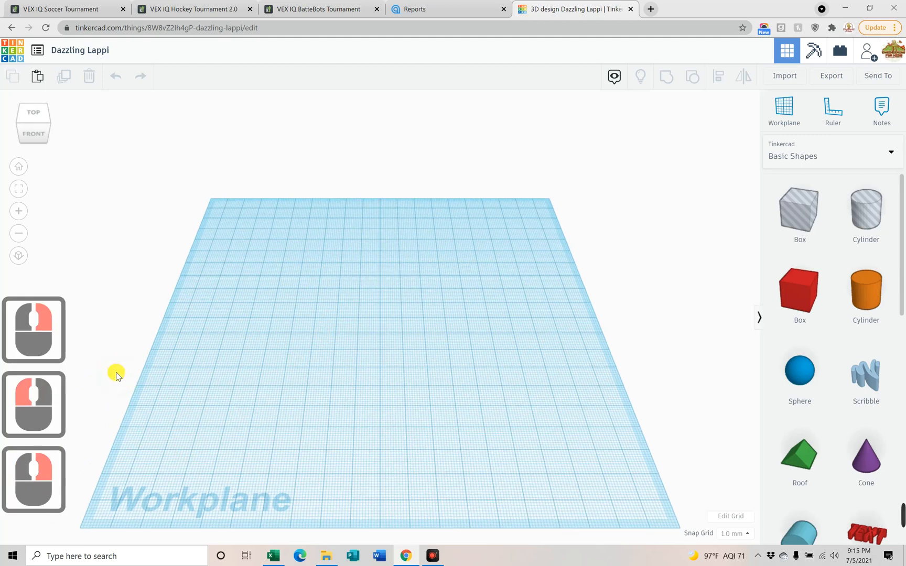
{"action": "left_click", "coordinate": [116, 375]}
{"action": "right_click", "coordinate": [120, 374]}
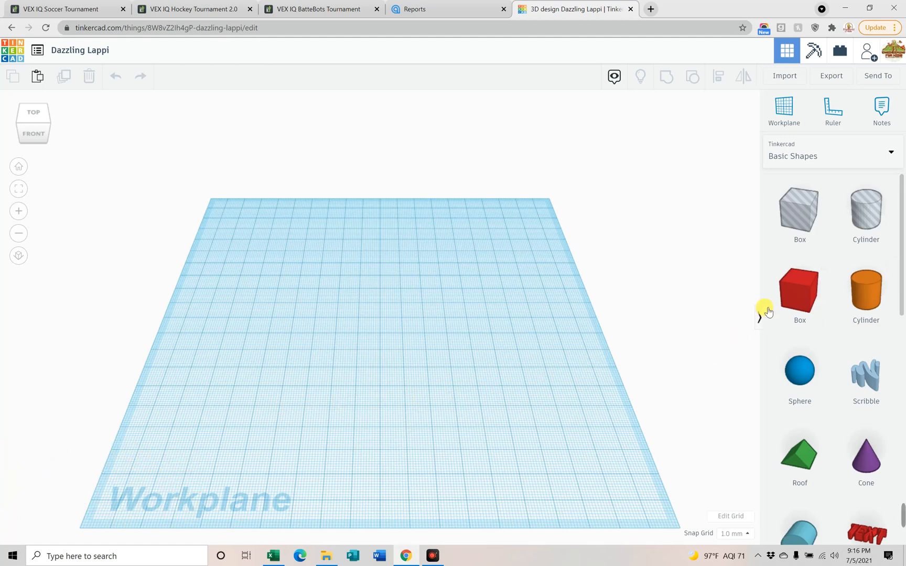
- Rename the design to the maker's first name in possessive form followed by "Home Tutorial"
{"action": "left_click", "coordinate": [84, 50]}
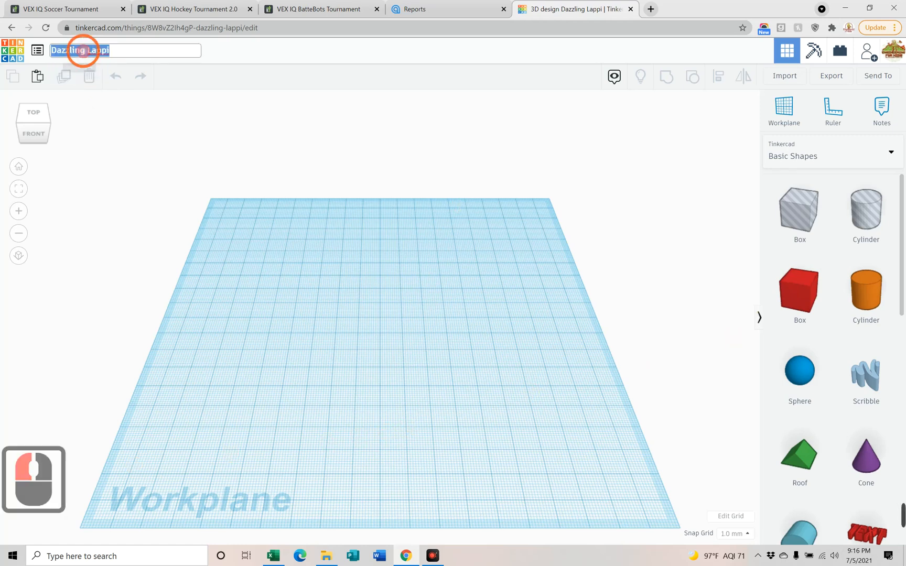
{"action": "type", "text": "Leo"}
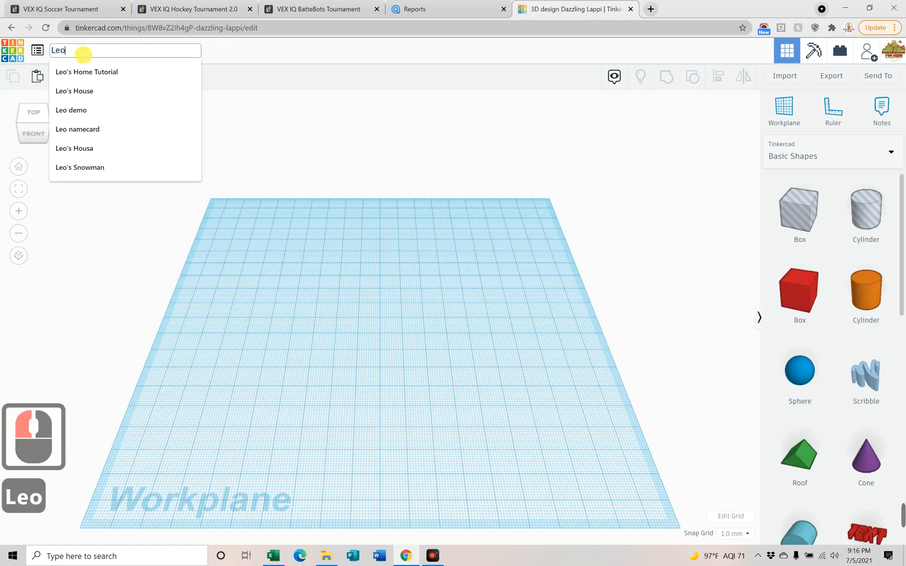
{"action": "type", "text": "'s Home "}
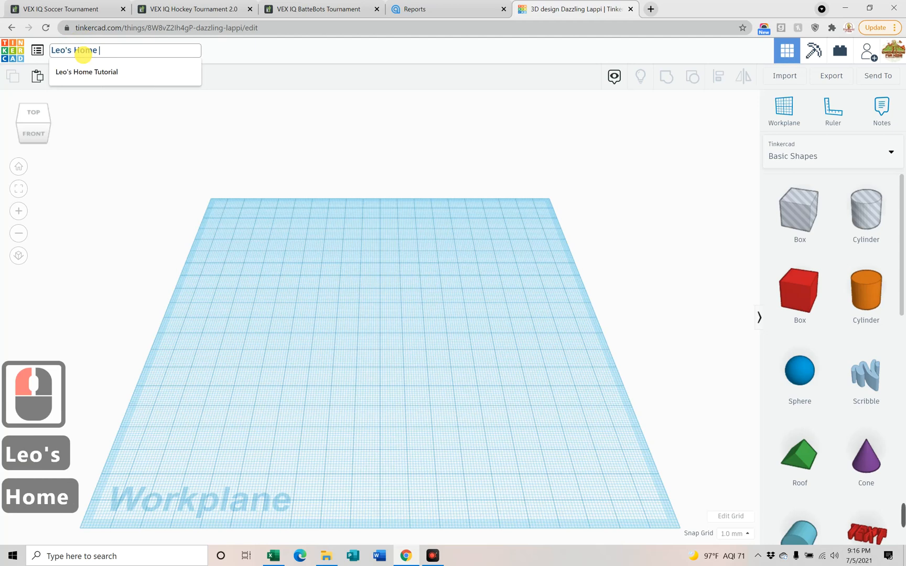
{"action": "type", "text": "Tutorial"}
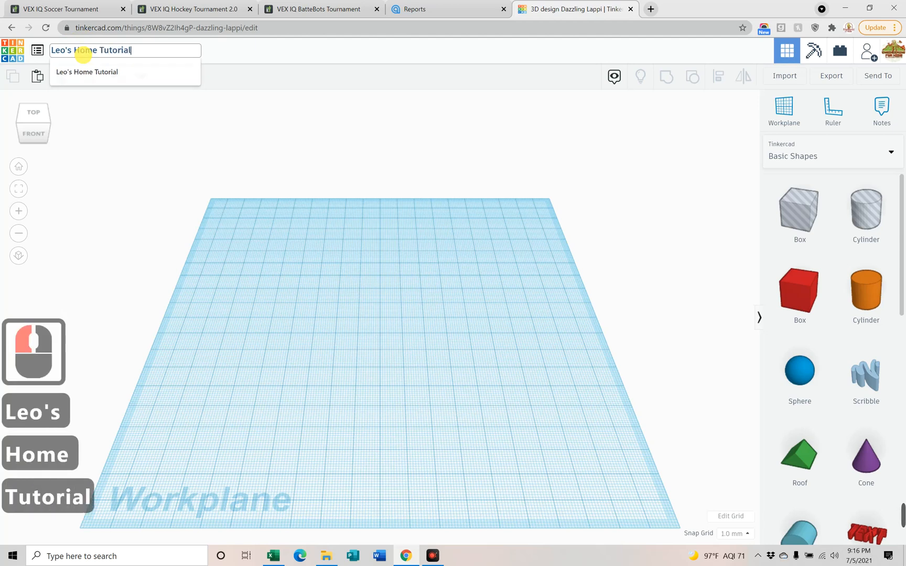
{"action": "key", "text": "Return"}
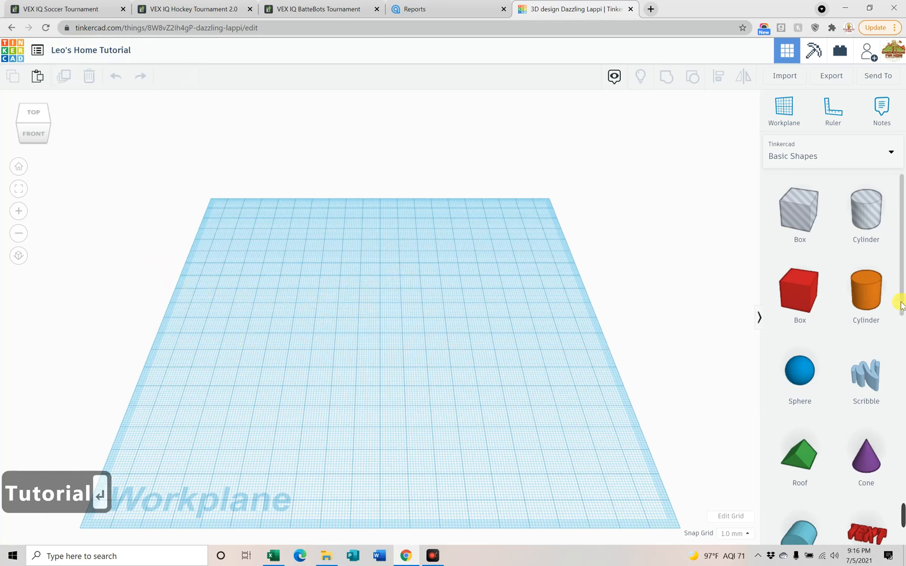
- Place a solid red 20 mm box near the middle of the workplane
{"action": "left_click", "coordinate": [795, 290]}
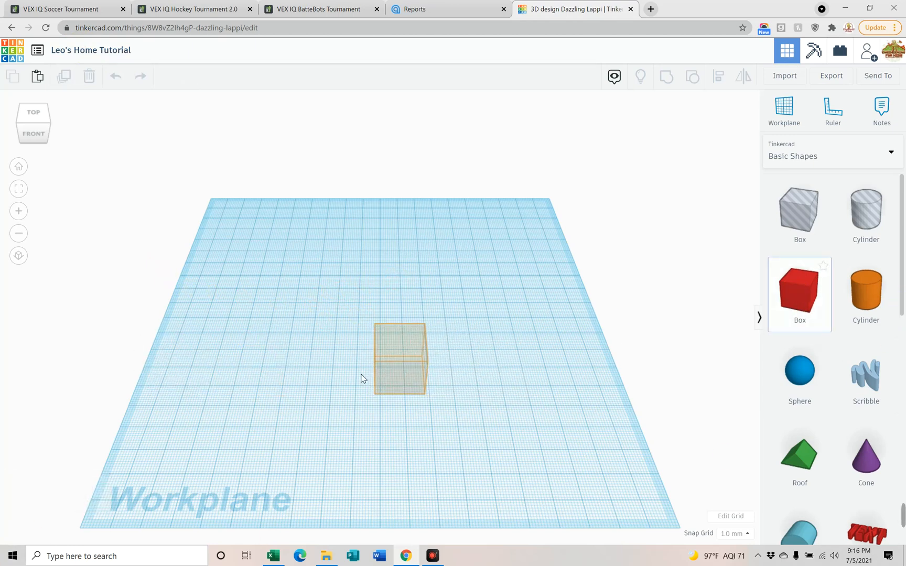
{"action": "left_click", "coordinate": [375, 383]}
{"action": "right_click_drag", "start_coordinate": [431, 418], "coordinate": [449, 405]}
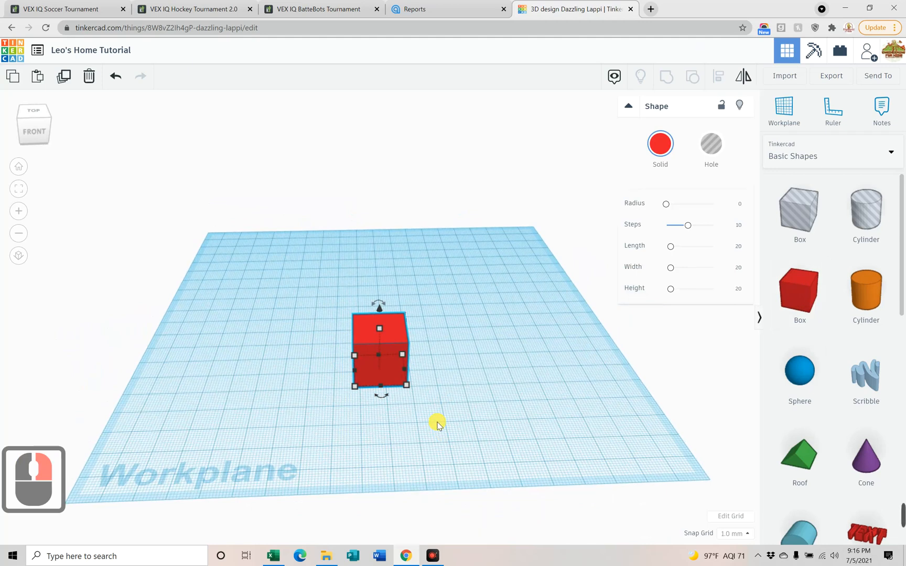
- Set a temporary workplane on the top face of the red box
{"action": "key", "text": "w"}
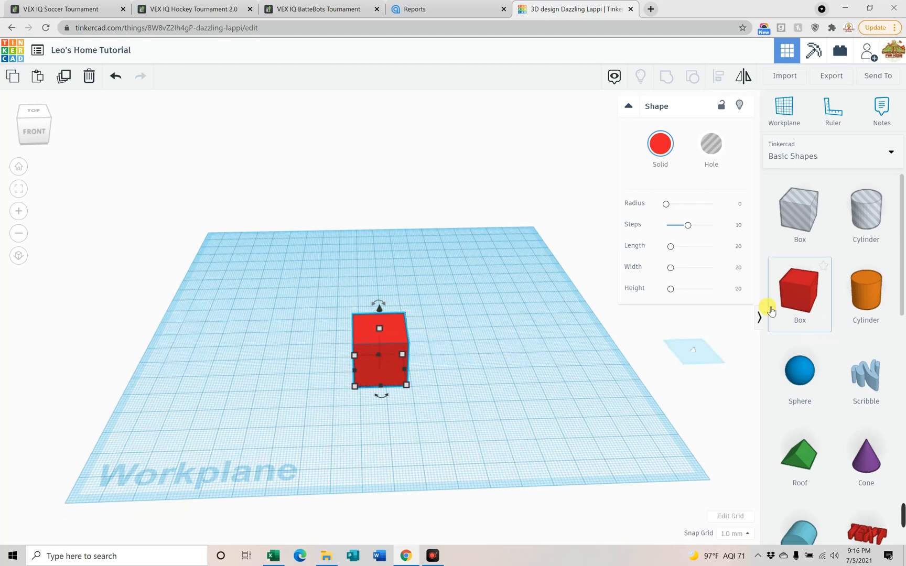
{"action": "mouse_move", "coordinate": [487, 393]}
{"action": "right_mouse_down"}
{"action": "mouse_move", "coordinate": [439, 348]}
{"action": "mouse_move", "coordinate": [486, 388]}
{"action": "right_mouse_up"}
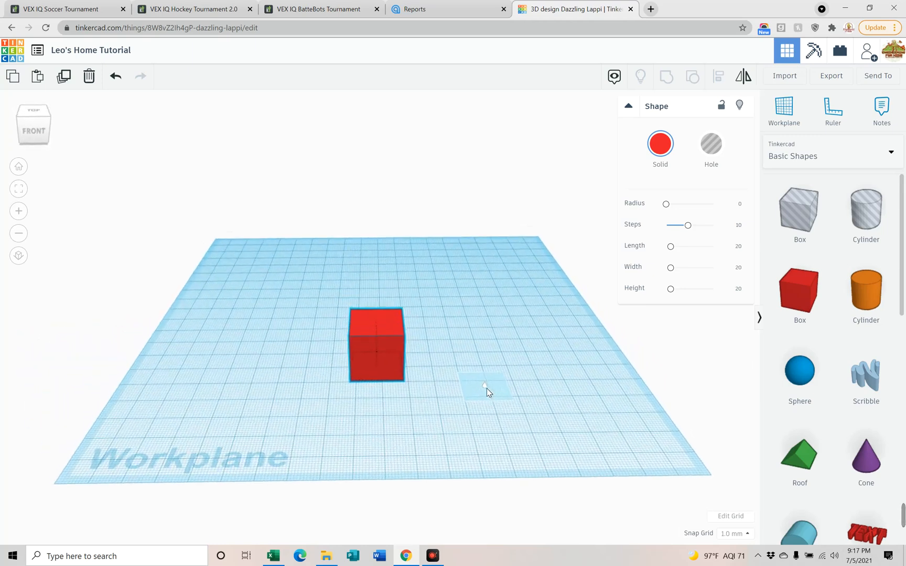
{"action": "left_click", "coordinate": [384, 326]}
{"action": "mouse_move", "coordinate": [472, 369]}
{"action": "right_mouse_down"}
{"action": "mouse_move", "coordinate": [420, 340]}
{"action": "mouse_move", "coordinate": [432, 333]}
{"action": "mouse_move", "coordinate": [444, 372]}
{"action": "mouse_move", "coordinate": [462, 378]}
{"action": "right_mouse_up"}
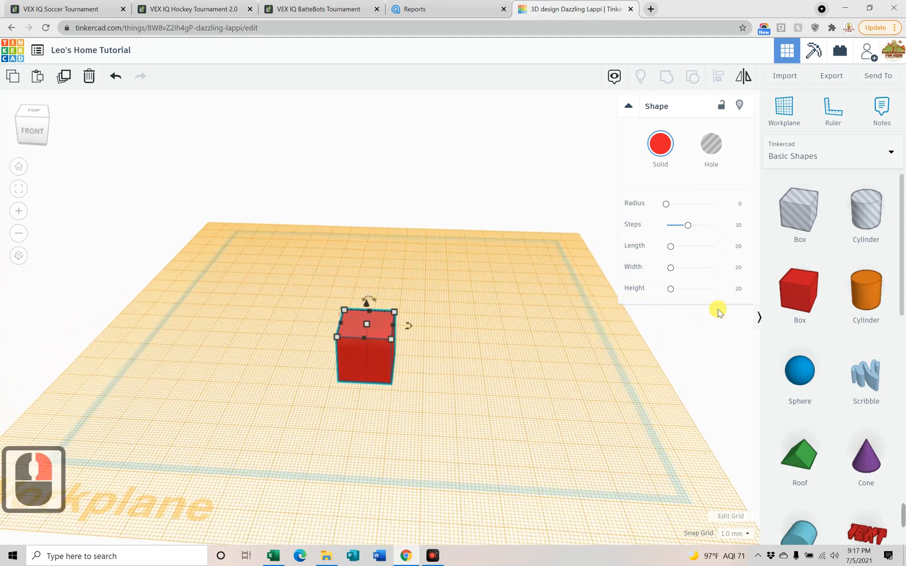
- Place a green Roof shape on top of the red box and return the workplane to the ground
{"action": "left_click_drag", "start_coordinate": [809, 458], "coordinate": [370, 309]}
{"action": "right_click_drag", "start_coordinate": [619, 401], "coordinate": [584, 362]}
{"action": "right_click_drag", "start_coordinate": [449, 377], "coordinate": [423, 359]}
{"action": "key", "text": "w"}
{"action": "left_click", "coordinate": [460, 405]}
- Try raising the green roof above the box and undo that move
{"action": "scroll", "coordinate": [370, 383], "scroll_direction": "up", "scroll_amount": 6}
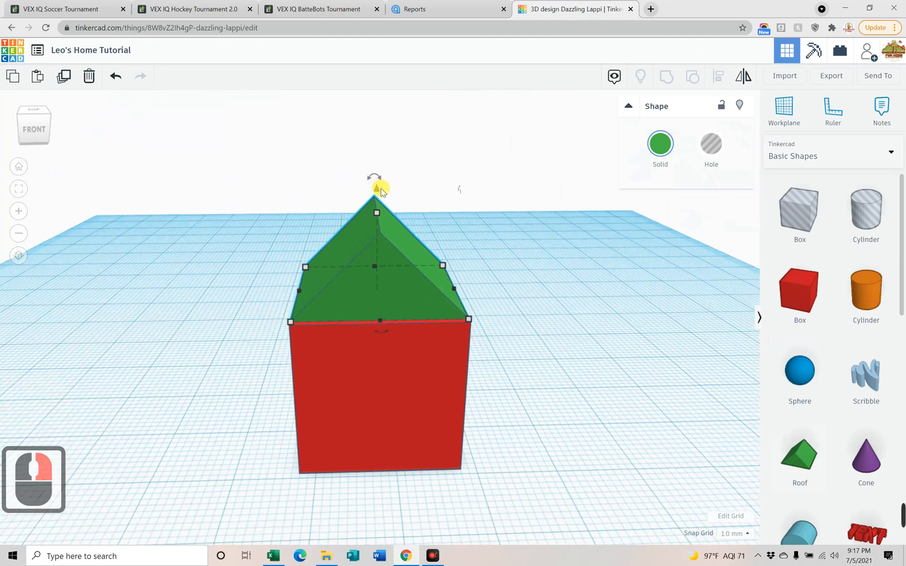
{"action": "left_click_drag", "start_coordinate": [375, 190], "coordinate": [404, 90]}
{"action": "key", "text": "ctrl+z"}
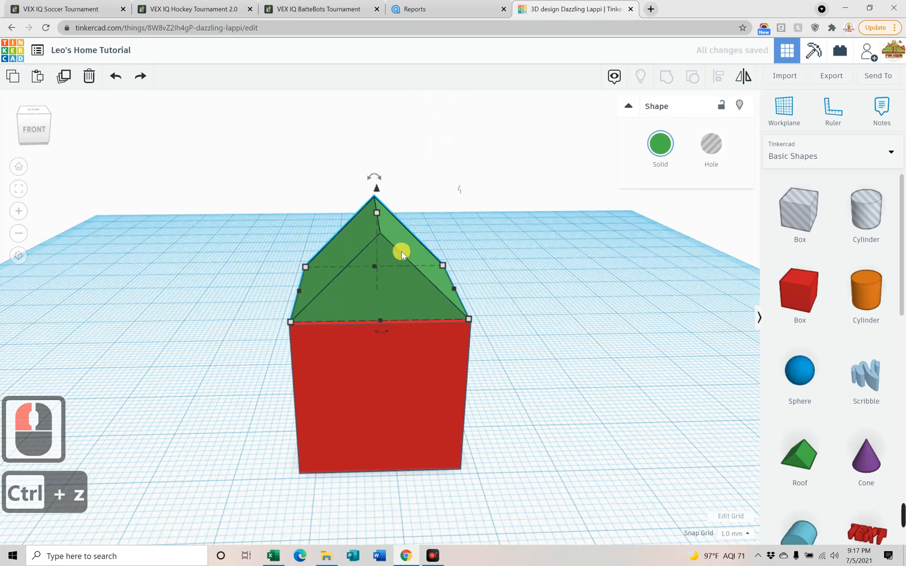
- Select the roof and box together and align them horizontally so the roof's base sits flush with the box's edges
{"action": "right_click_drag", "start_coordinate": [456, 275], "coordinate": [500, 338]}
{"action": "scroll", "coordinate": [495, 333], "scroll_direction": "down", "scroll_amount": 4}
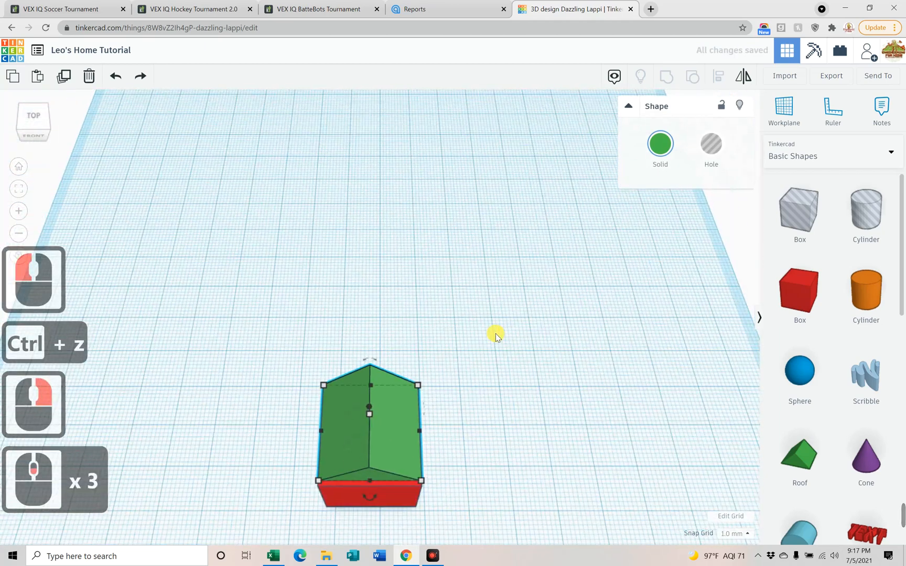
{"action": "right_click", "coordinate": [481, 385]}
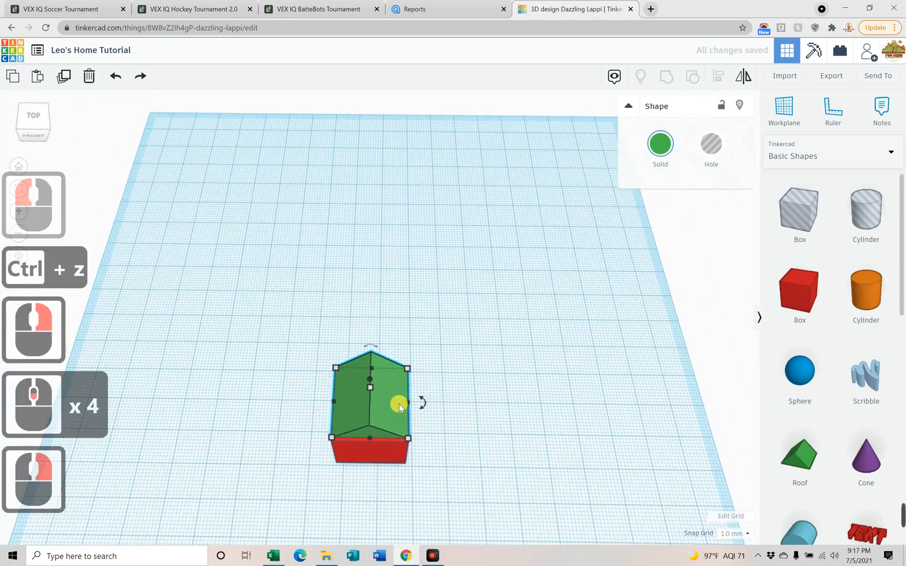
{"action": "key", "text": "f"}
{"action": "mouse_move", "coordinate": [560, 422]}
{"action": "right_mouse_down"}
{"action": "mouse_move", "coordinate": [437, 384]}
{"action": "mouse_move", "coordinate": [390, 346]}
{"action": "mouse_move", "coordinate": [552, 414]}
{"action": "right_mouse_up"}
{"action": "left_click_drag", "start_coordinate": [104, 194], "coordinate": [555, 409]}
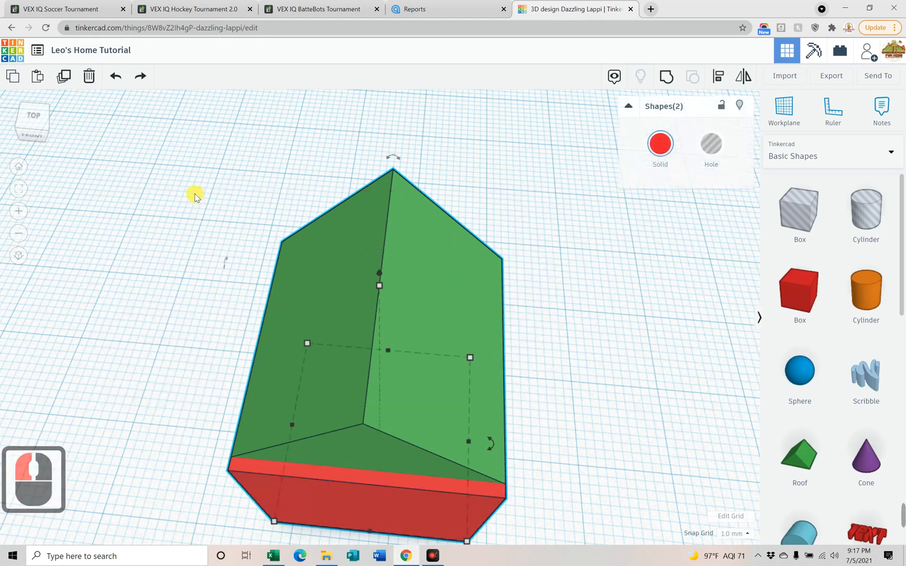
{"action": "left_click_drag", "start_coordinate": [158, 166], "coordinate": [572, 505]}
{"action": "mouse_move", "coordinate": [570, 502]}
{"action": "right_mouse_down"}
{"action": "mouse_move", "coordinate": [548, 457]}
{"action": "mouse_move", "coordinate": [573, 497]}
{"action": "right_mouse_up"}
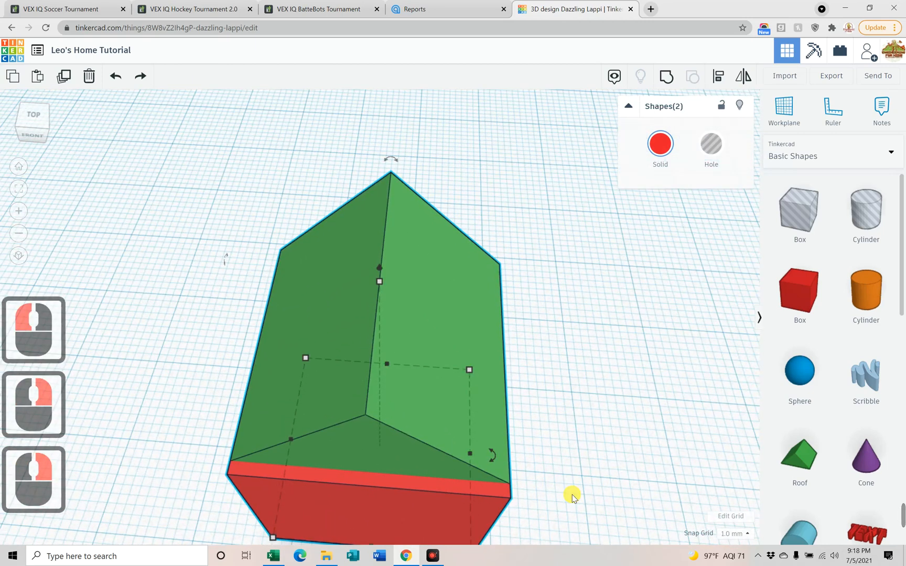
{"action": "key", "text": "l"}
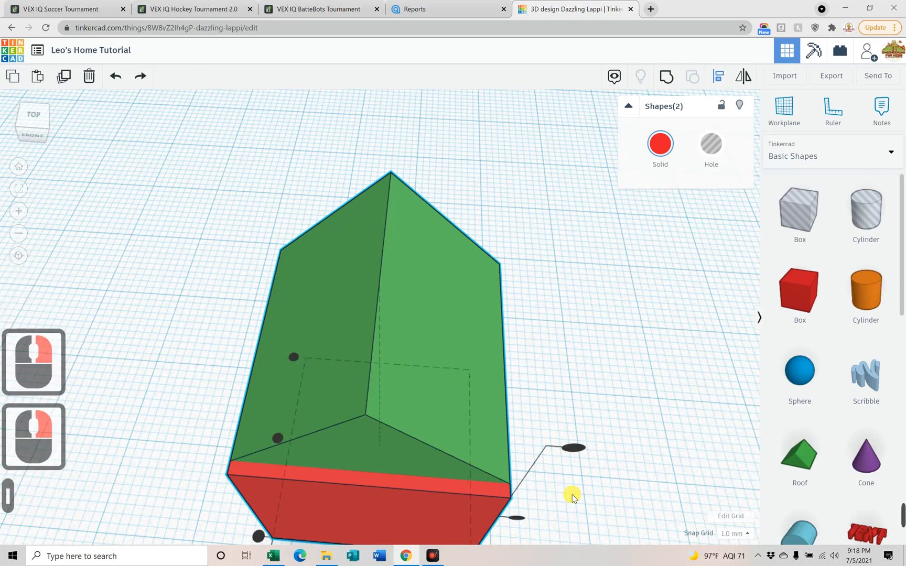
{"action": "scroll", "coordinate": [347, 428], "scroll_direction": "down", "scroll_amount": 4}
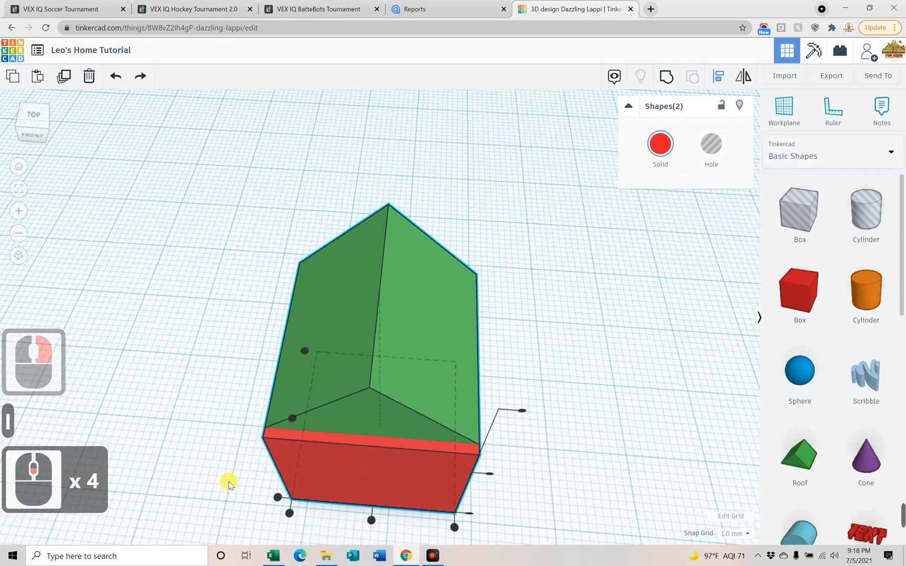
{"action": "right_click_drag", "start_coordinate": [311, 480], "coordinate": [363, 490]}
{"action": "scroll", "coordinate": [363, 490], "scroll_direction": "down", "scroll_amount": 1}
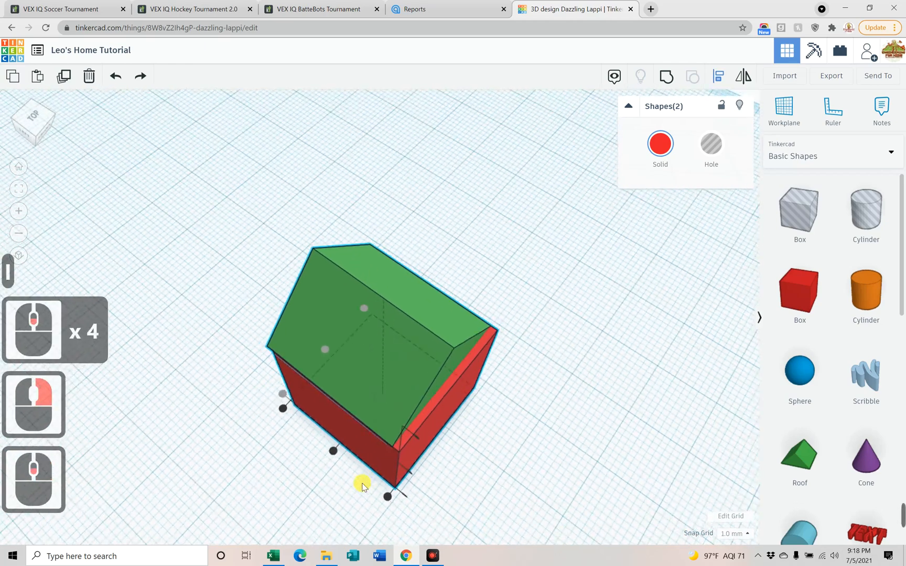
{"action": "right_click_drag", "start_coordinate": [273, 474], "coordinate": [307, 461]}
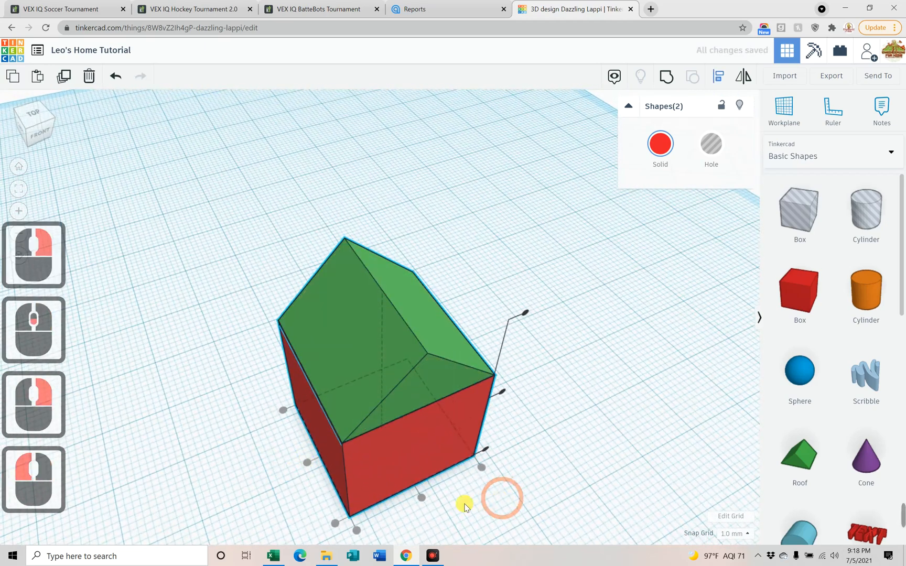
- Examine the alignment handles and the vertical alignment previews for the roof and box from several angles, and leave Align
{"action": "right_click_drag", "start_coordinate": [449, 518], "coordinate": [319, 479]}
{"action": "scroll", "coordinate": [367, 536], "scroll_direction": "up", "scroll_amount": 3}
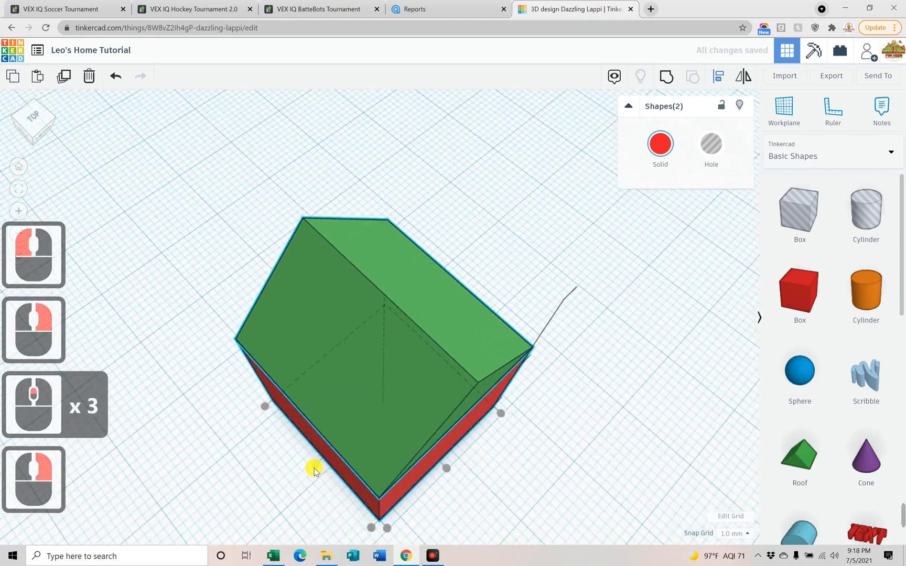
{"action": "right_click_drag", "start_coordinate": [493, 511], "coordinate": [438, 466]}
{"action": "scroll", "coordinate": [570, 465], "scroll_direction": "down", "scroll_amount": 2}
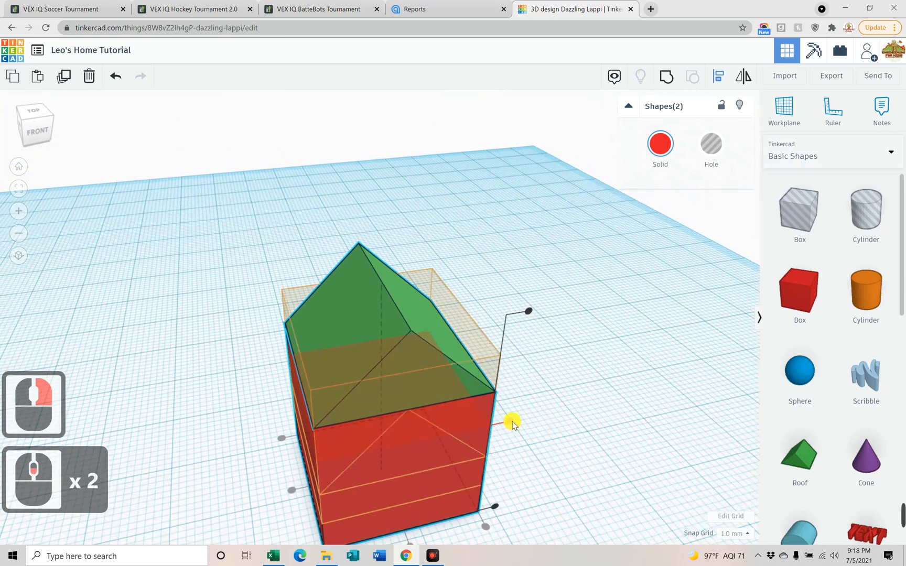
{"action": "right_click_drag", "start_coordinate": [512, 425], "coordinate": [485, 445]}
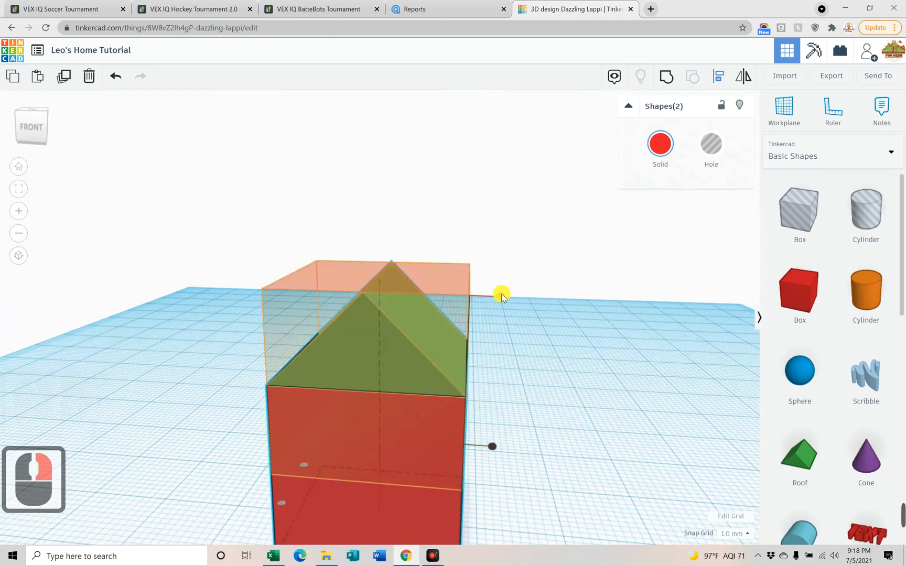
{"action": "right_click_drag", "start_coordinate": [502, 296], "coordinate": [313, 412]}
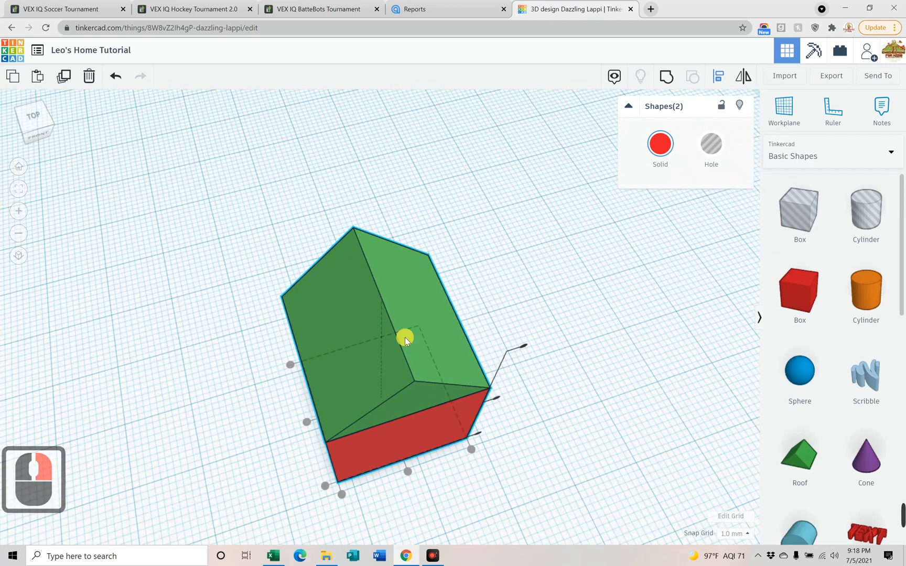
{"action": "right_click_drag", "start_coordinate": [562, 441], "coordinate": [433, 387]}
{"action": "left_click", "coordinate": [433, 387]}
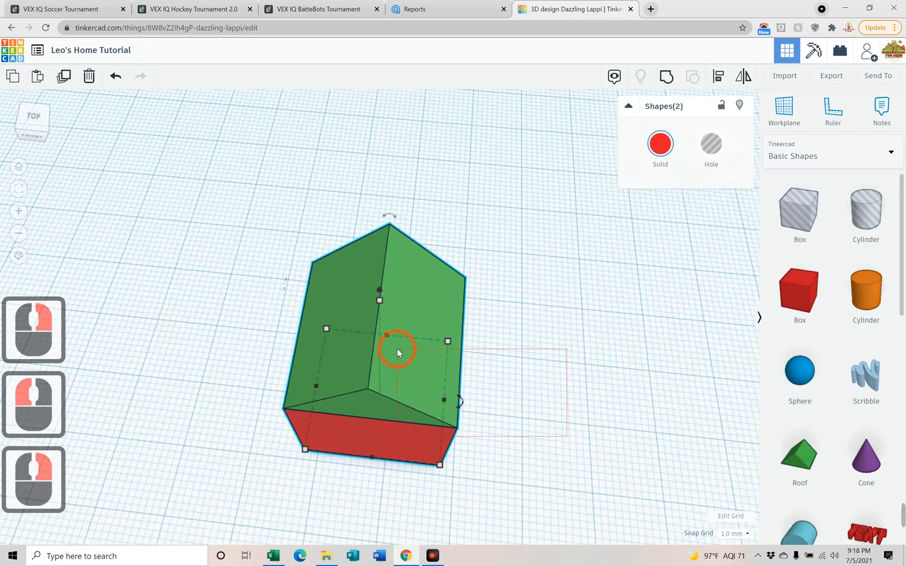
- Select only the roof and change its solid colour to the dark brown preset
{"action": "left_click", "coordinate": [463, 366]}
{"action": "left_click", "coordinate": [415, 339]}
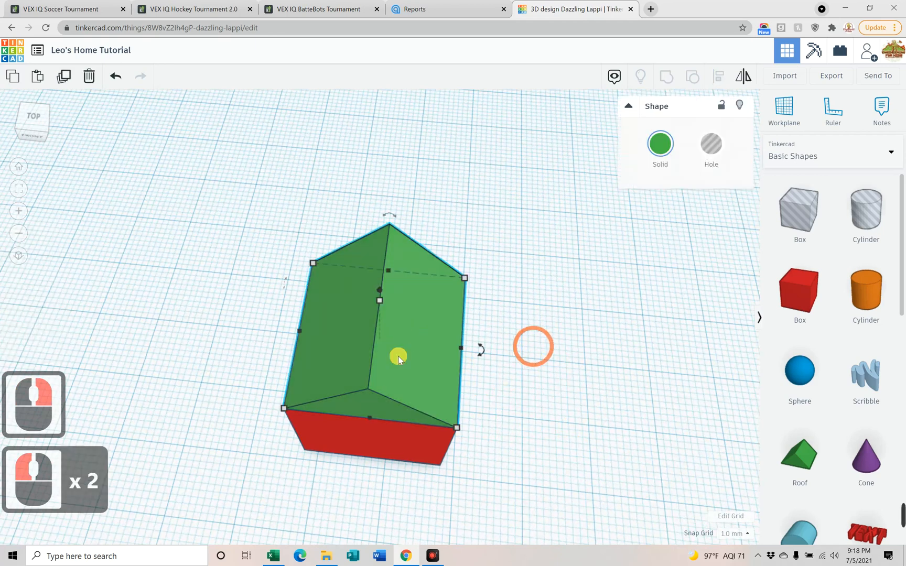
{"action": "left_click", "coordinate": [660, 147]}
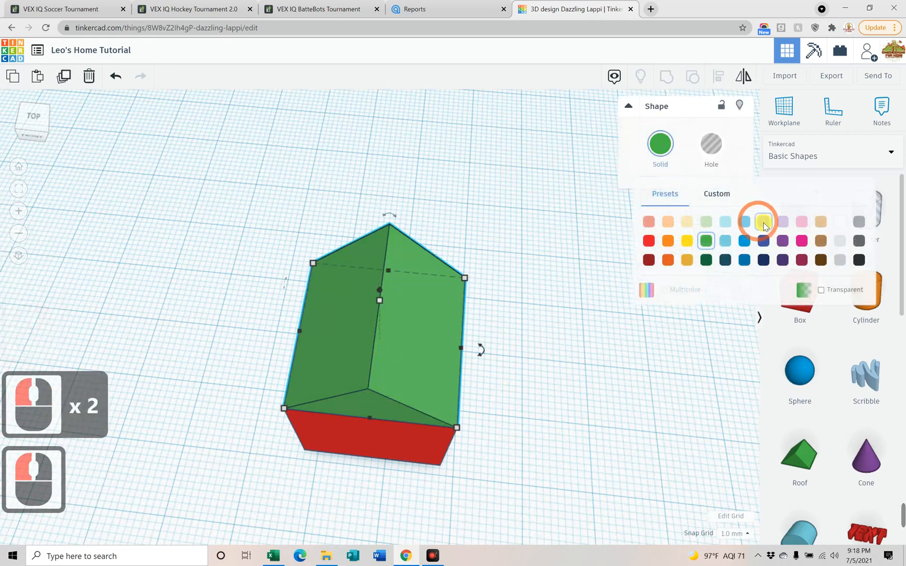
{"action": "left_click", "coordinate": [821, 260]}
- Change the solid colour of the box under the roof to the bright yellow preset
{"action": "right_click_drag", "start_coordinate": [557, 390], "coordinate": [388, 460]}
{"action": "left_click", "coordinate": [386, 469]}
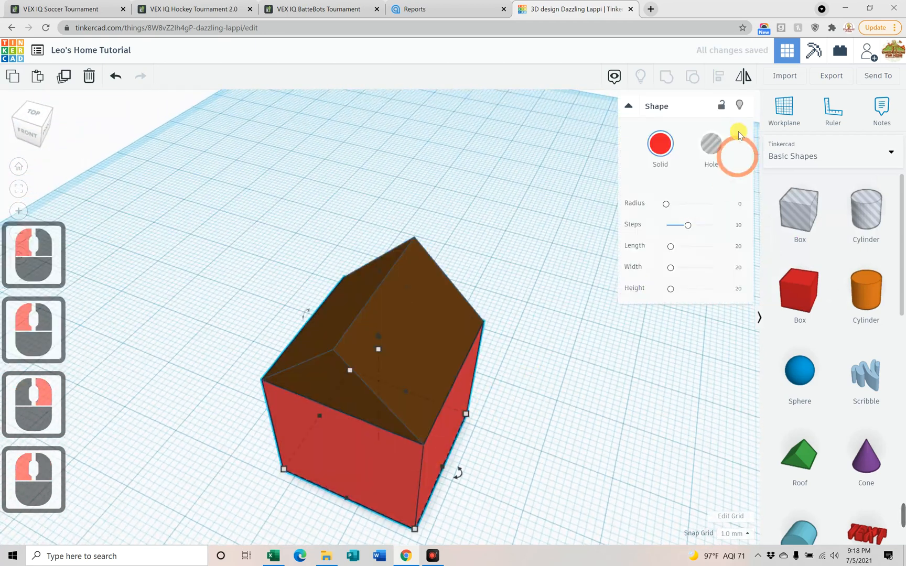
{"action": "left_click", "coordinate": [661, 145]}
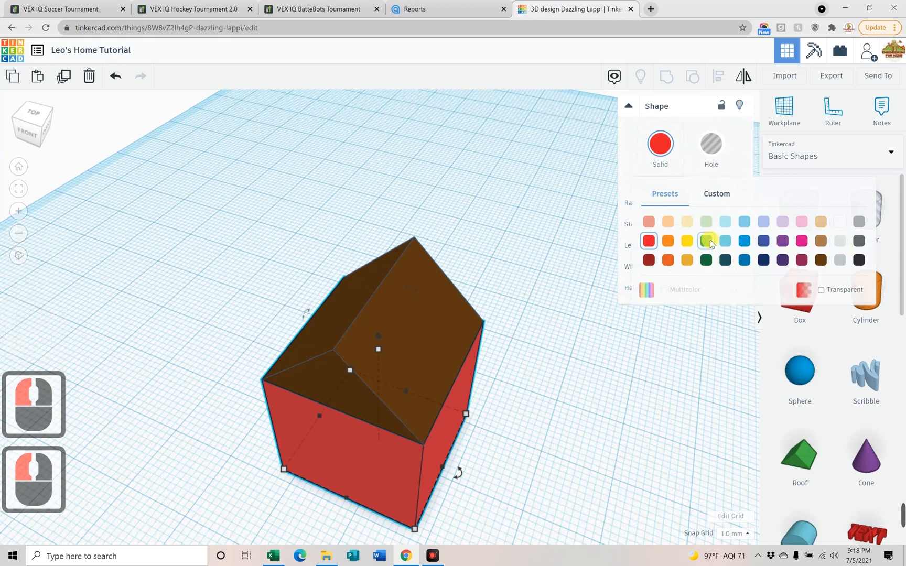
{"action": "left_click", "coordinate": [688, 241]}
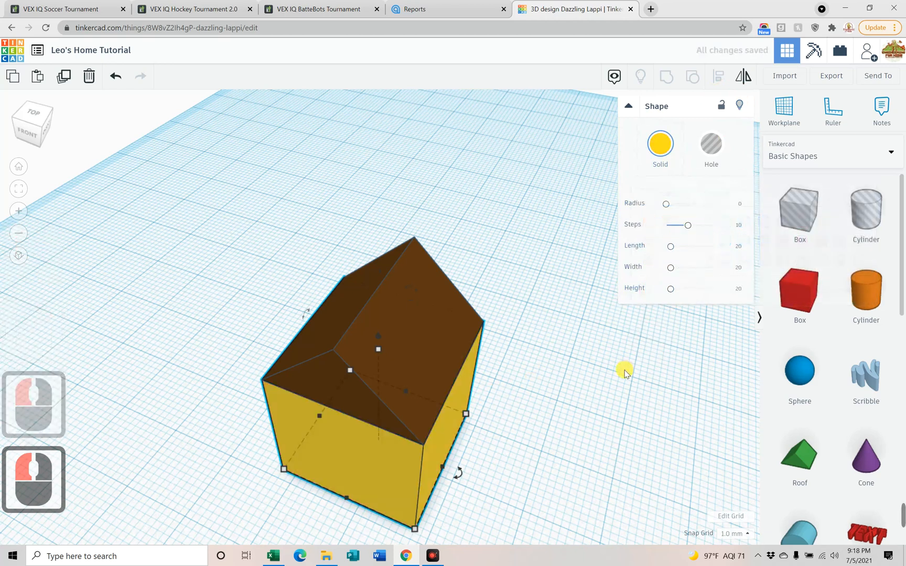
- Try the light grey preset as the solid colour of the box under the roof
{"action": "left_click", "coordinate": [661, 150]}
{"action": "left_click", "coordinate": [760, 243]}
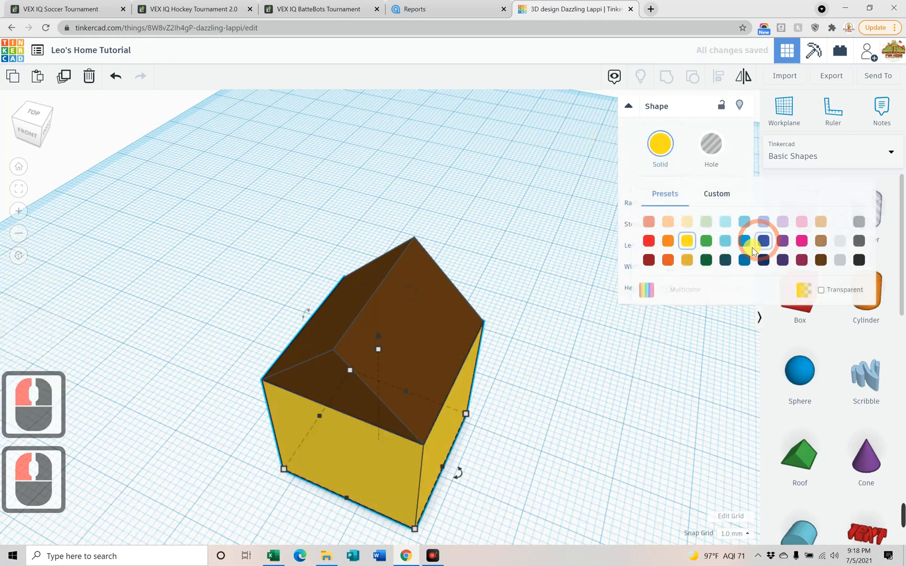
{"action": "left_click", "coordinate": [840, 245]}
{"action": "left_click", "coordinate": [618, 379]}
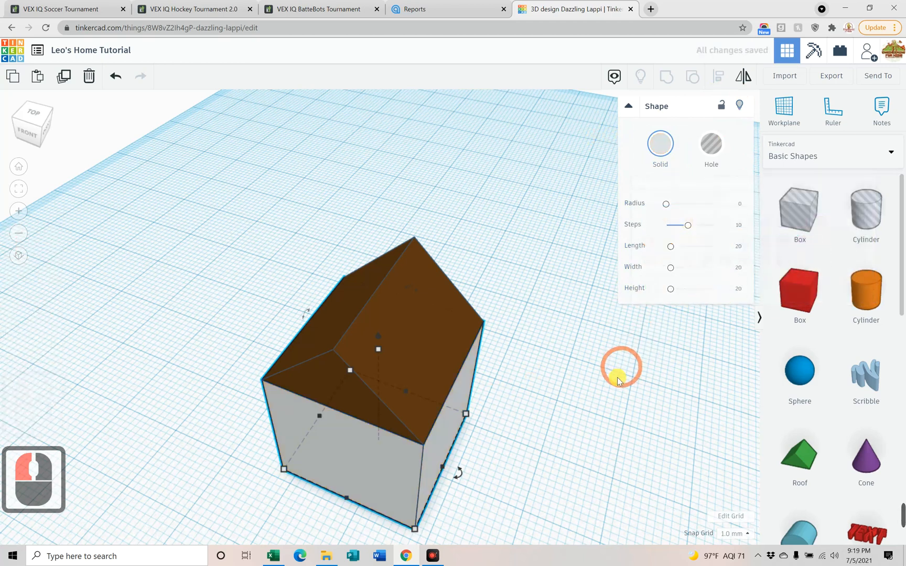
- Change the solid colour of the box under the roof to the white preset
{"action": "left_click", "coordinate": [675, 160]}
{"action": "left_click", "coordinate": [838, 224]}
{"action": "left_click", "coordinate": [559, 406]}
- Select the roof and the box together and group them into one house shape
{"action": "right_click_drag", "start_coordinate": [558, 407], "coordinate": [515, 390]}
{"action": "scroll", "coordinate": [508, 376], "scroll_direction": "down", "scroll_amount": 3}
{"action": "left_click", "coordinate": [335, 287]}
{"action": "left_click_drag", "start_coordinate": [524, 425], "coordinate": [514, 427]}
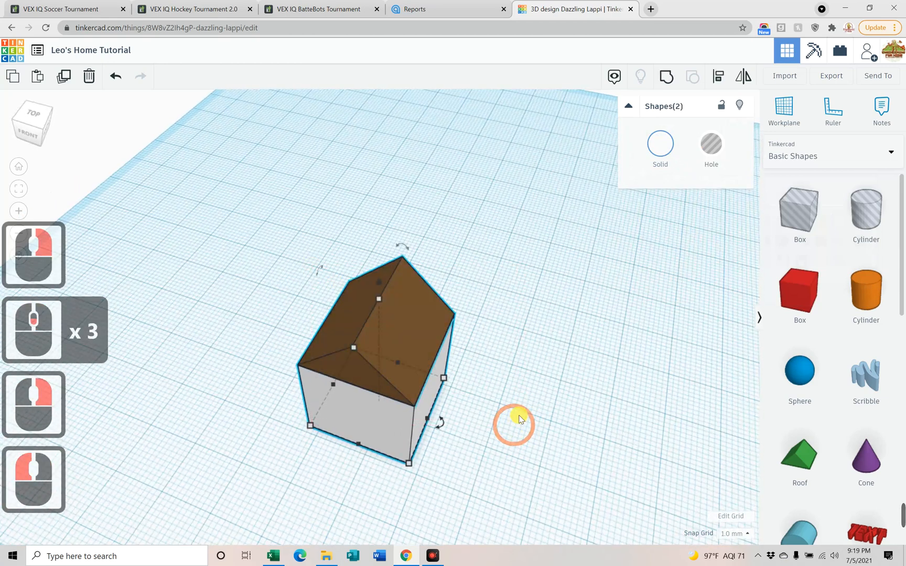
{"action": "left_click", "coordinate": [669, 84]}
{"action": "key", "text": "ctrl+g"}
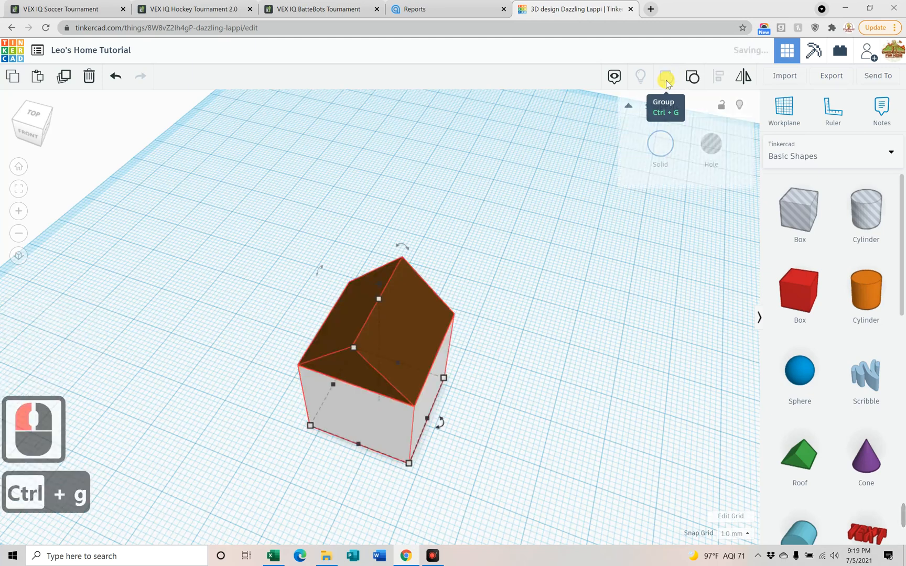
- Enable Multicolor on the grouped house so the roof and walls keep their own colours
{"action": "right_click_drag", "start_coordinate": [506, 369], "coordinate": [661, 125]}
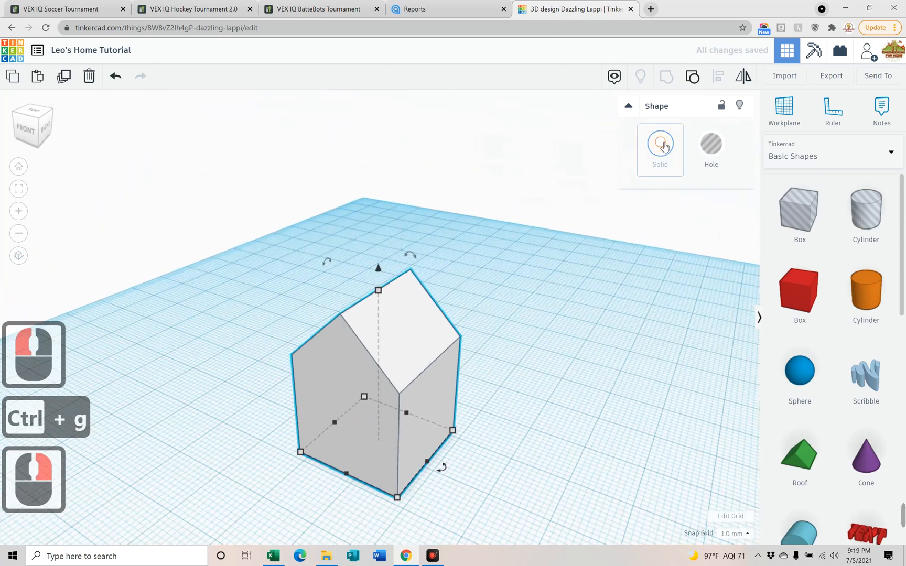
{"action": "left_click", "coordinate": [662, 146]}
{"action": "left_click", "coordinate": [663, 289]}
{"action": "right_click_drag", "start_coordinate": [512, 369], "coordinate": [531, 423]}
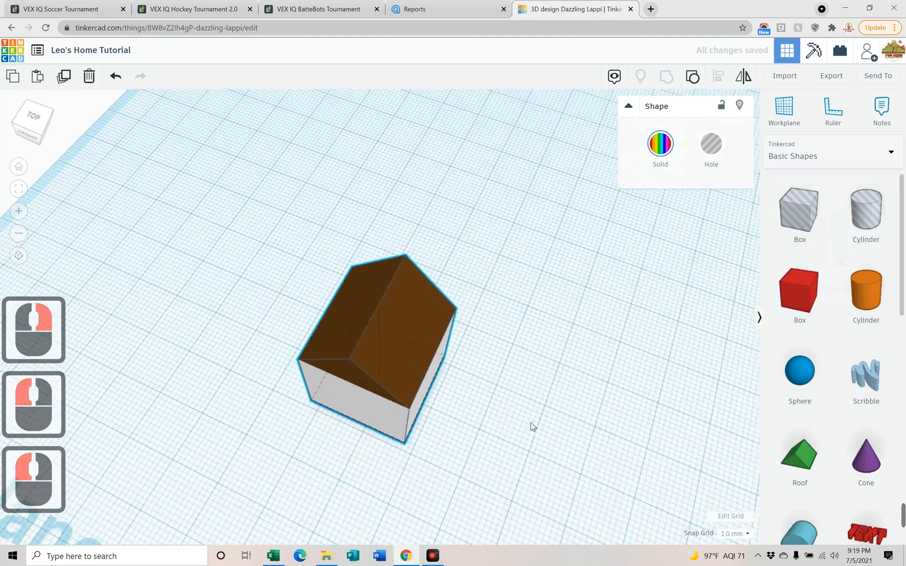
- Select the grouped house and stretch it along the roof ridge to about 27.5 mm long
{"action": "left_click", "coordinate": [286, 251]}
{"action": "left_click_drag", "start_coordinate": [258, 236], "coordinate": [461, 352]}
{"action": "left_click", "coordinate": [416, 307]}
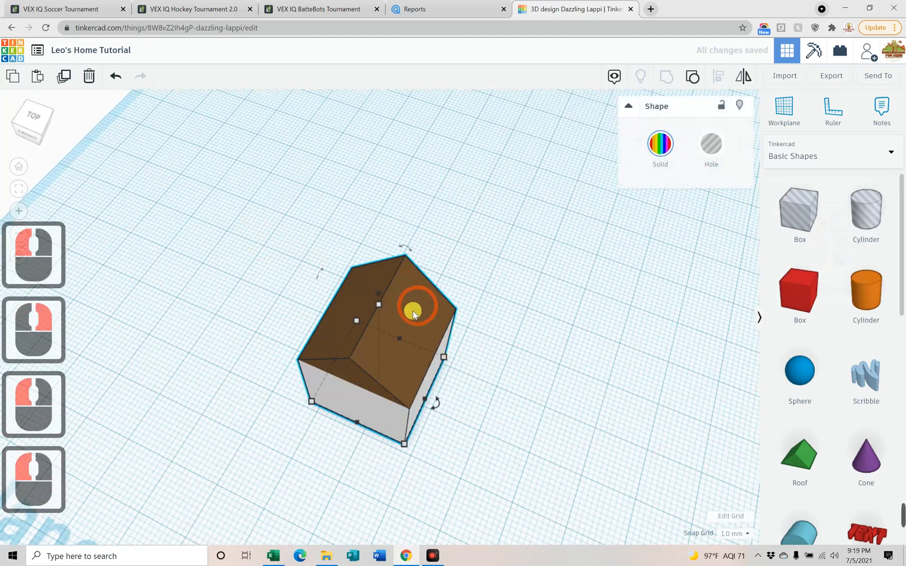
{"action": "left_click_drag", "start_coordinate": [406, 334], "coordinate": [419, 314]}
{"action": "right_click_drag", "start_coordinate": [569, 358], "coordinate": [545, 365]}
- Duplicate the house, turn the copy perpendicular to the original and shift it so the two sections form a T shape
{"action": "left_click", "coordinate": [416, 378]}
{"action": "double_click", "coordinate": [410, 344]}
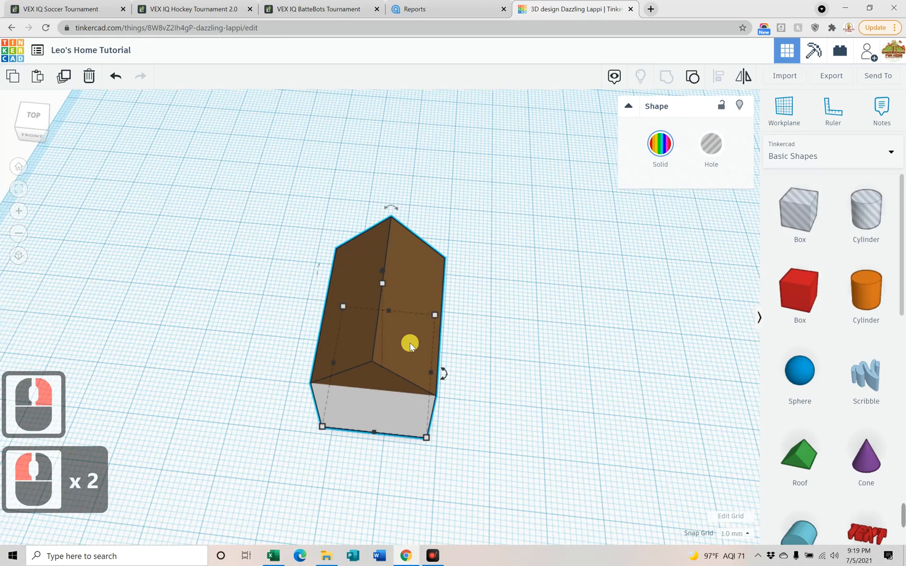
{"action": "key", "text": "ctrl+d"}
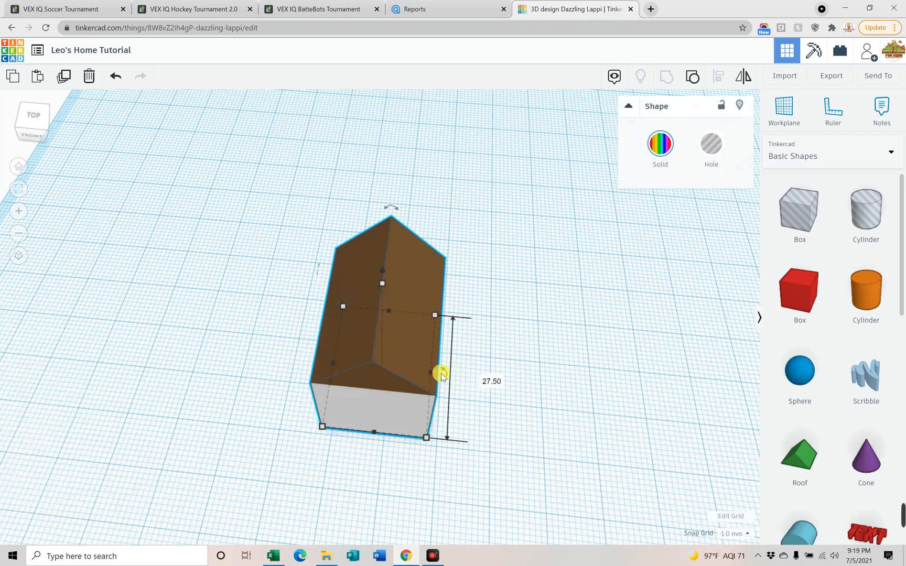
{"action": "left_click_drag", "start_coordinate": [443, 372], "coordinate": [373, 390]}
{"action": "right_click_drag", "start_coordinate": [562, 368], "coordinate": [343, 379]}
{"action": "left_click_drag", "start_coordinate": [402, 389], "coordinate": [495, 388]}
- Select both house sections and rotate them together a quarter turn clockwise on the workplane
{"action": "right_click_drag", "start_coordinate": [617, 384], "coordinate": [643, 372]}
{"action": "left_click", "coordinate": [312, 404]}
{"action": "right_click_drag", "start_coordinate": [313, 404], "coordinate": [202, 208]}
{"action": "left_click_drag", "start_coordinate": [199, 207], "coordinate": [514, 435]}
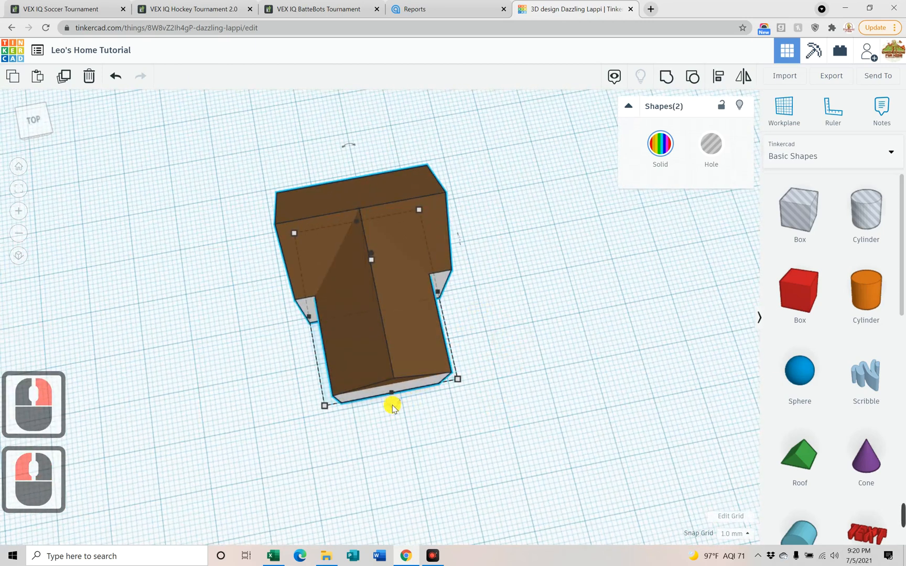
{"action": "left_click_drag", "start_coordinate": [393, 407], "coordinate": [269, 324]}
{"action": "right_click_drag", "start_coordinate": [692, 440], "coordinate": [464, 445]}
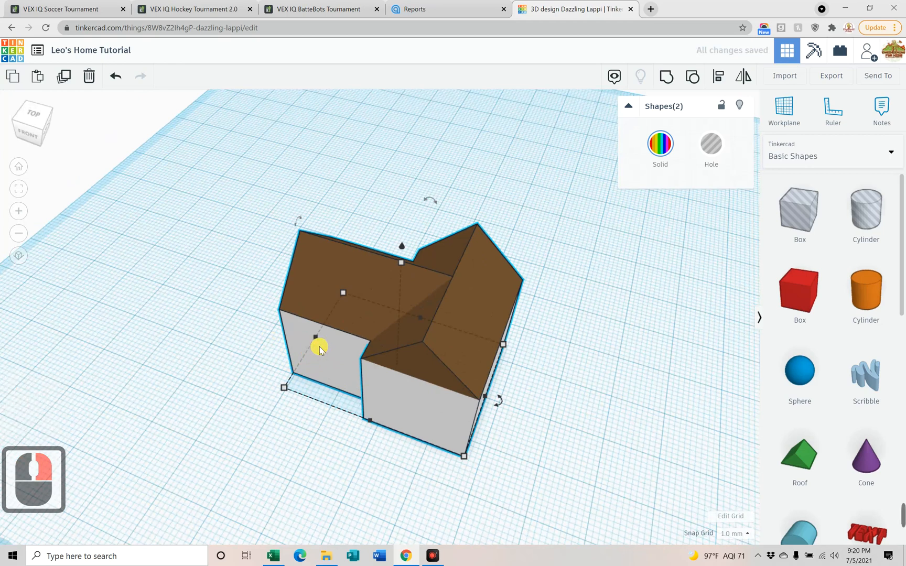
- Deselect the house sections and examine how their roofs and walls intersect from several angles
{"action": "left_click", "coordinate": [708, 445]}
{"action": "right_click_drag", "start_coordinate": [569, 441], "coordinate": [441, 381]}
{"action": "mouse_move", "coordinate": [551, 442]}
{"action": "right_mouse_down"}
{"action": "mouse_move", "coordinate": [336, 402]}
{"action": "mouse_move", "coordinate": [558, 432]}
{"action": "right_mouse_up"}
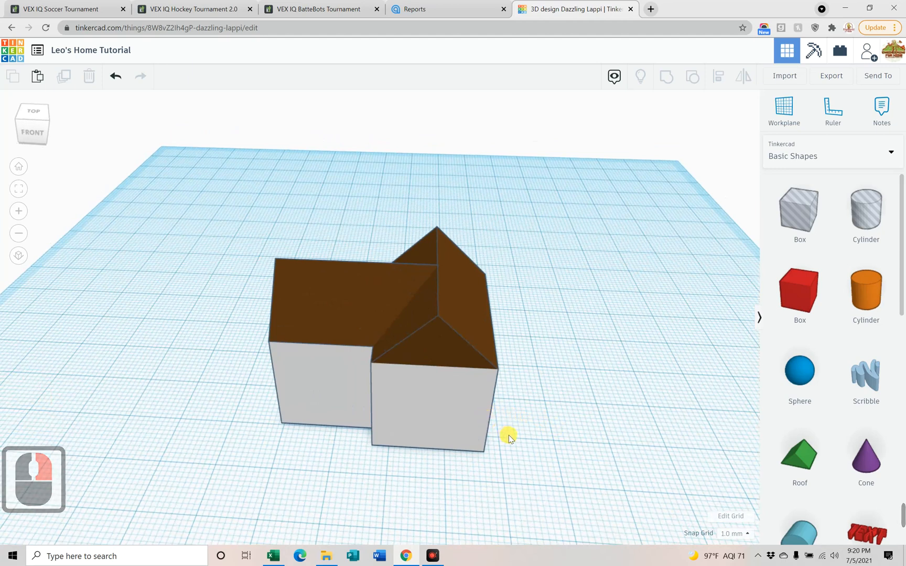
{"action": "scroll", "coordinate": [520, 435], "scroll_direction": "down", "scroll_amount": 3}
{"action": "scroll", "coordinate": [522, 439], "scroll_direction": "down", "scroll_amount": 2}
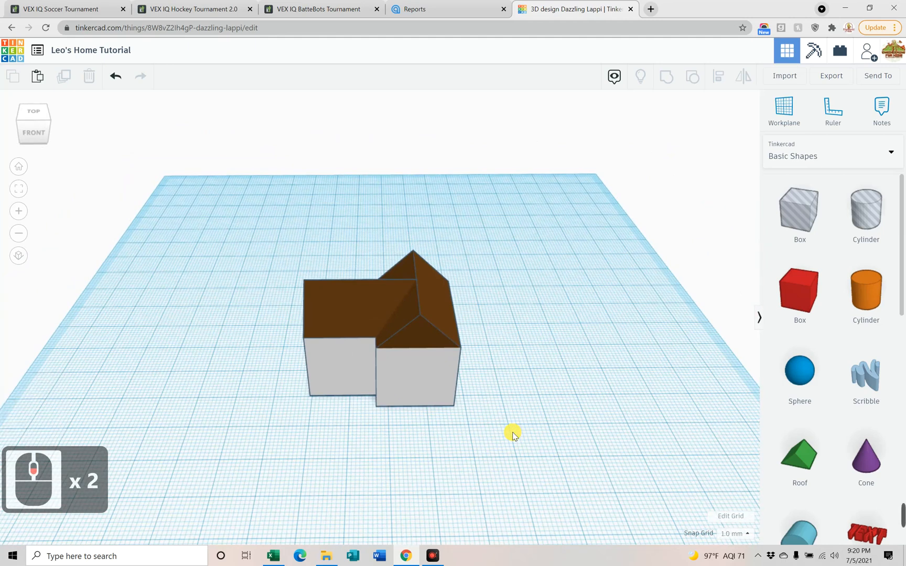
{"action": "right_click_drag", "start_coordinate": [413, 422], "coordinate": [502, 450]}
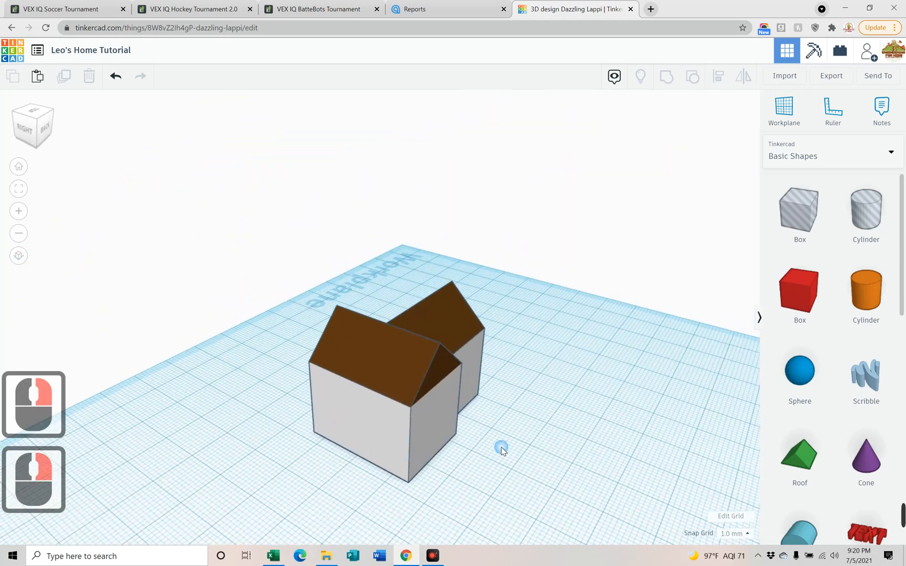
{"action": "scroll", "coordinate": [526, 454], "scroll_direction": "up", "scroll_amount": 4}
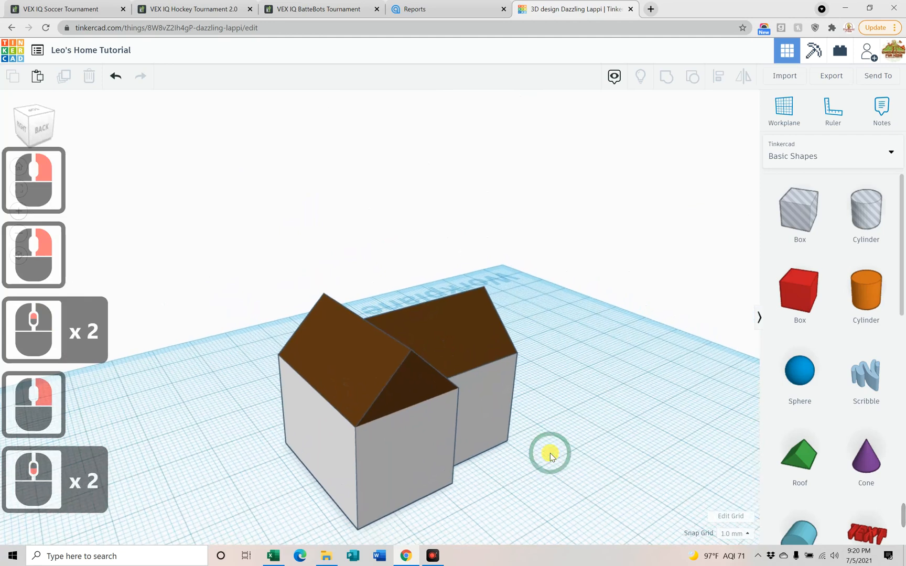
{"action": "scroll", "coordinate": [550, 453], "scroll_direction": "down", "scroll_amount": 1}
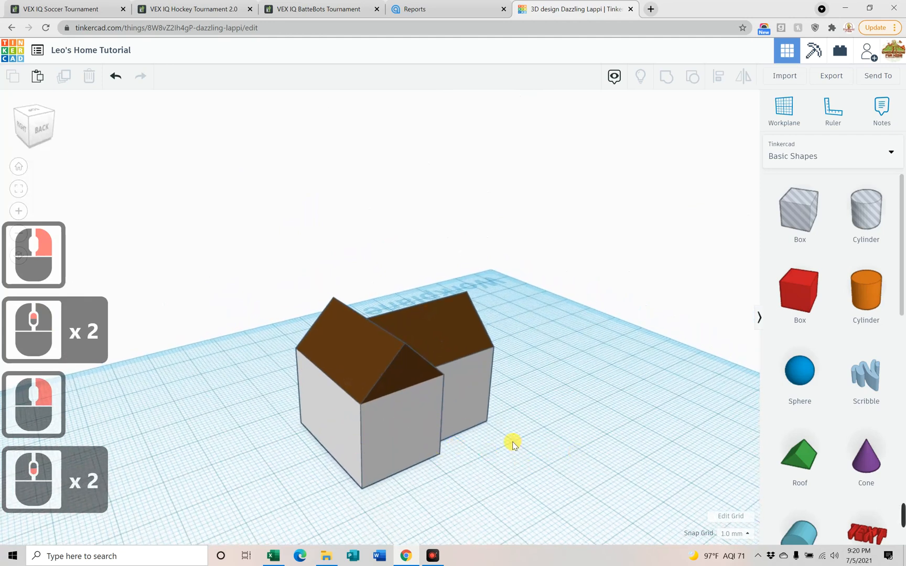
- Cut a shallow doorway recess into the nearest gable-end wall by lowering a hole box there and grouping it with the house
{"action": "left_click_drag", "start_coordinate": [781, 225], "coordinate": [424, 477]}
{"action": "left_click", "coordinate": [429, 478]}
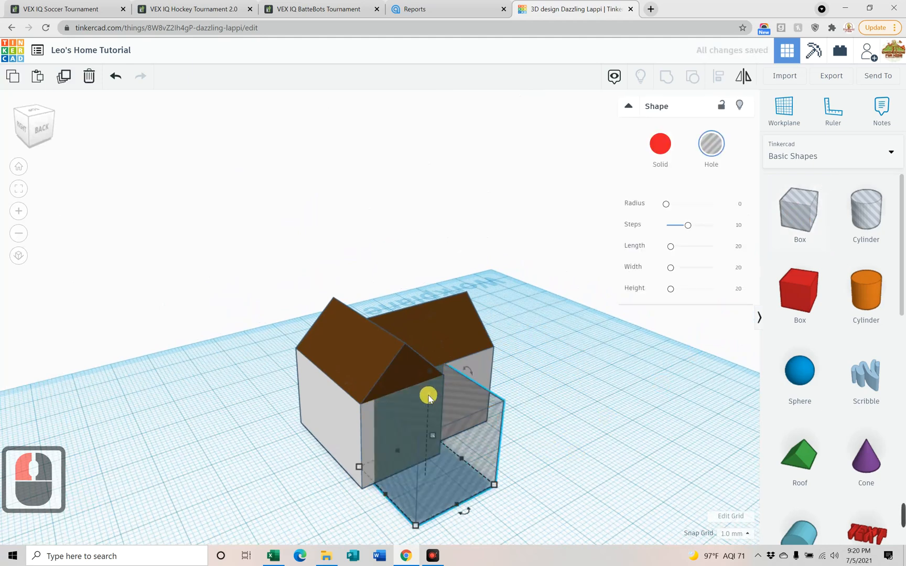
{"action": "left_click_drag", "start_coordinate": [431, 397], "coordinate": [450, 455]}
{"action": "left_click_drag", "start_coordinate": [451, 507], "coordinate": [481, 520]}
{"action": "key", "text": "ctrl+g"}
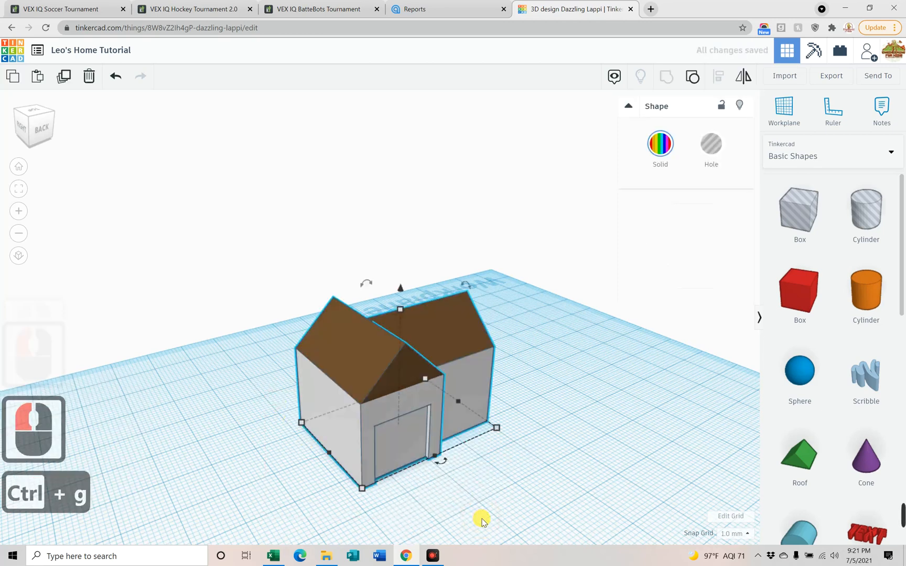
- Place a solid box in front of the doorway and set its height to 15 mm
{"action": "mouse_move", "coordinate": [523, 491]}
{"action": "right_mouse_down"}
{"action": "mouse_move", "coordinate": [562, 457]}
{"action": "mouse_move", "coordinate": [497, 468]}
{"action": "mouse_move", "coordinate": [495, 479]}
{"action": "mouse_move", "coordinate": [530, 488]}
{"action": "right_mouse_up"}
{"action": "left_click_drag", "start_coordinate": [810, 300], "coordinate": [460, 506]}
{"action": "scroll", "coordinate": [645, 496], "scroll_direction": "down", "scroll_amount": 2}
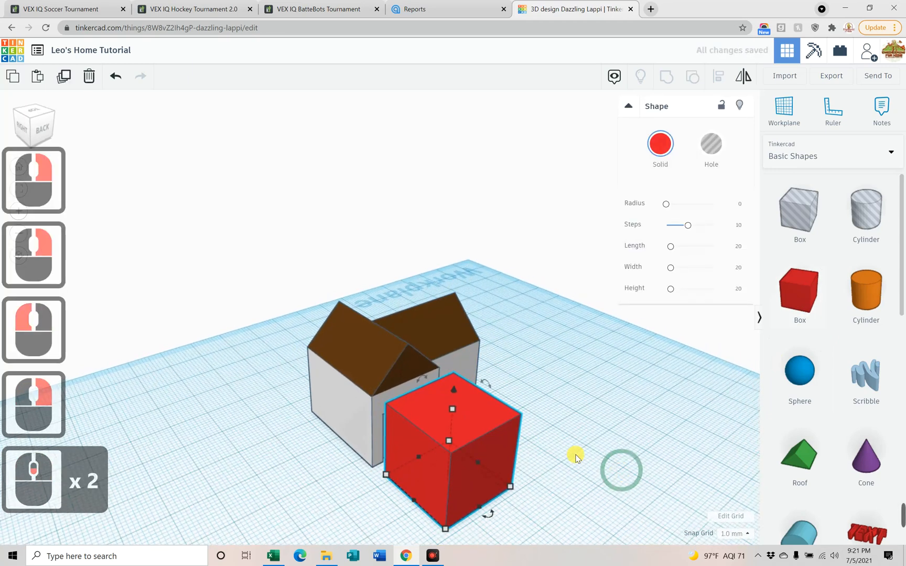
{"action": "left_click", "coordinate": [479, 433]}
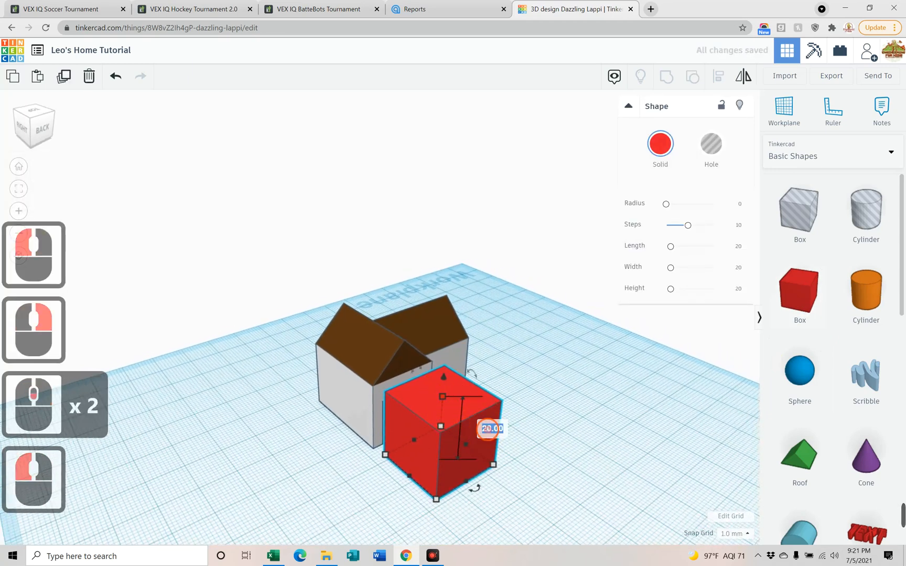
{"action": "left_click", "coordinate": [488, 429]}
{"action": "type", "text": "15"}
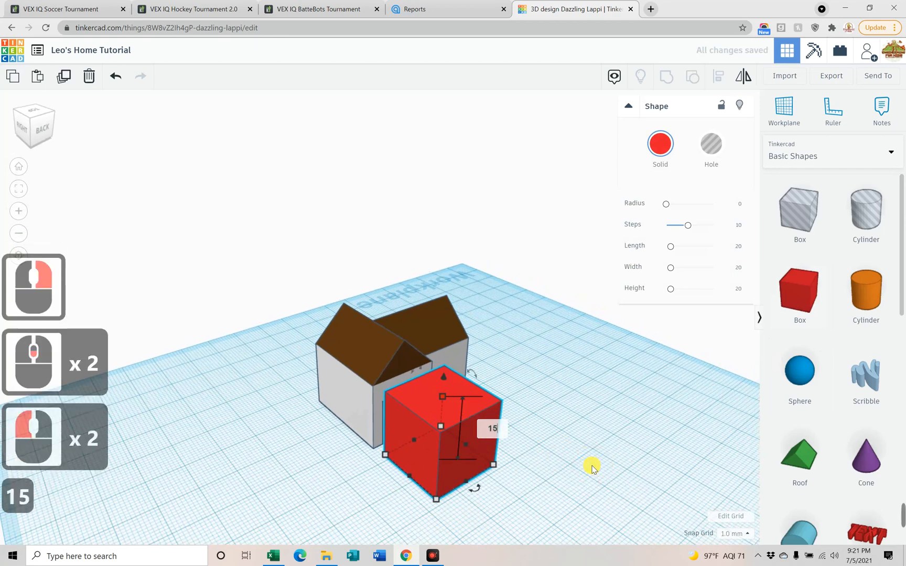
{"action": "key", "text": "Return"}
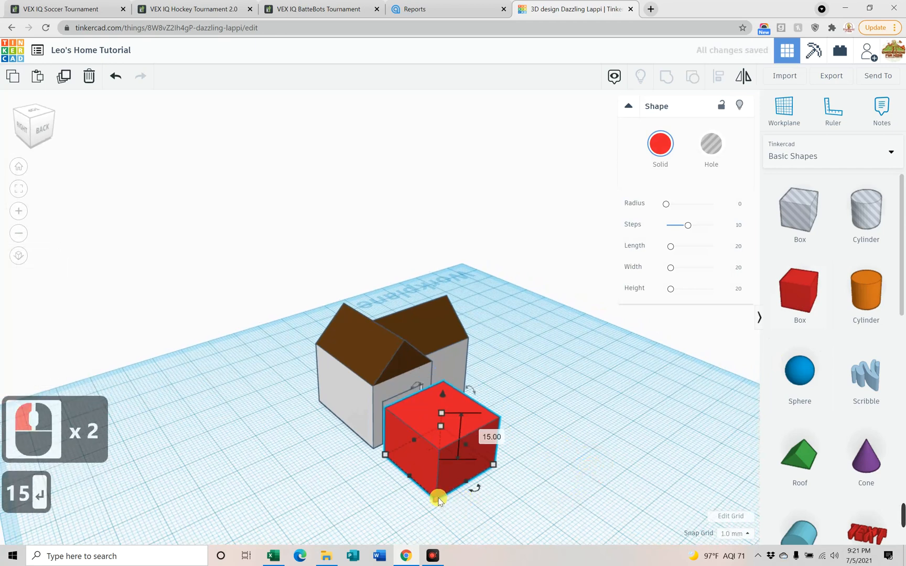
- Set the red box's length and width to 1 mm each to make a thin post
{"action": "left_click", "coordinate": [394, 485]}
{"action": "left_click", "coordinate": [368, 499]}
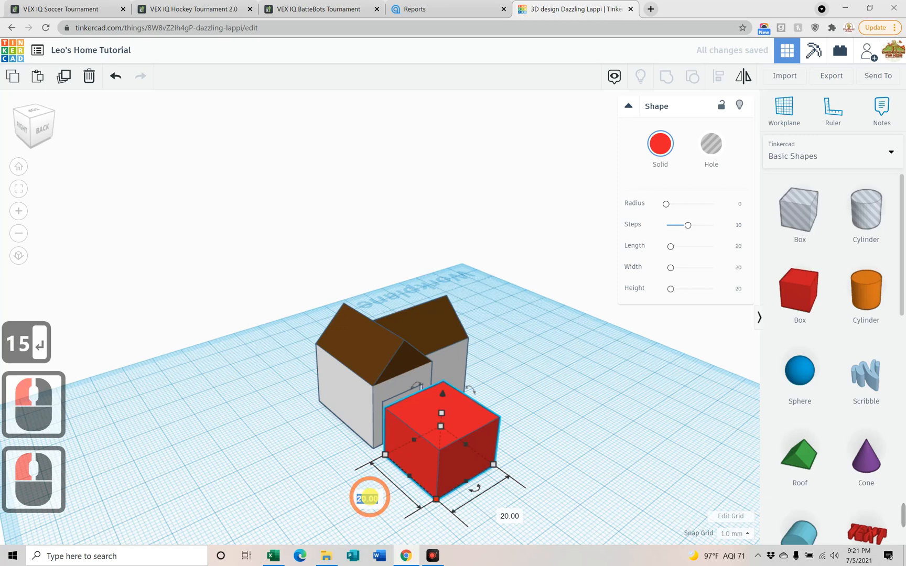
{"action": "type", "text": "1"}
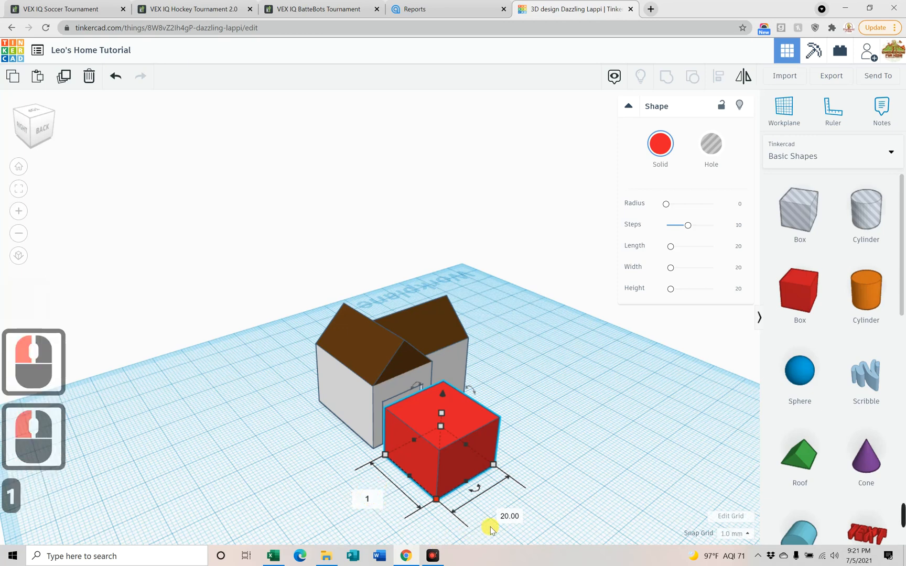
{"action": "left_click", "coordinate": [506, 516]}
{"action": "type", "text": "1"}
{"action": "key", "text": "Return"}
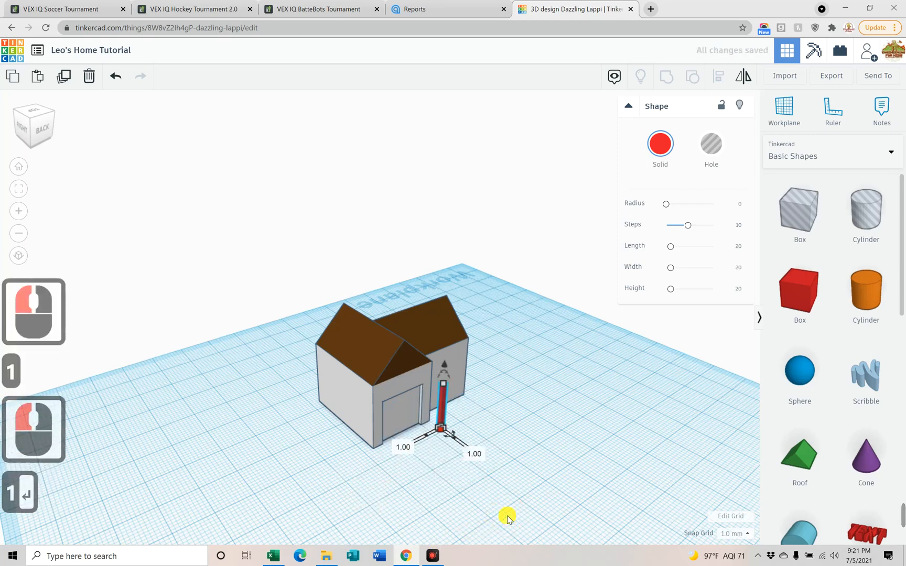
- Move the thin post in front of the doorway and stretch its height to 17 mm
{"action": "left_click_drag", "start_coordinate": [441, 412], "coordinate": [399, 460]}
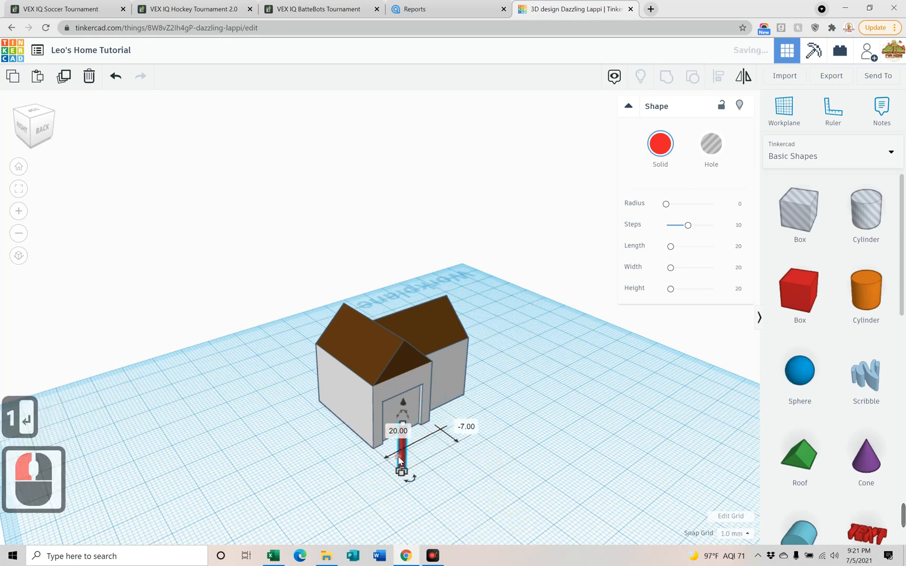
{"action": "key", "text": "f"}
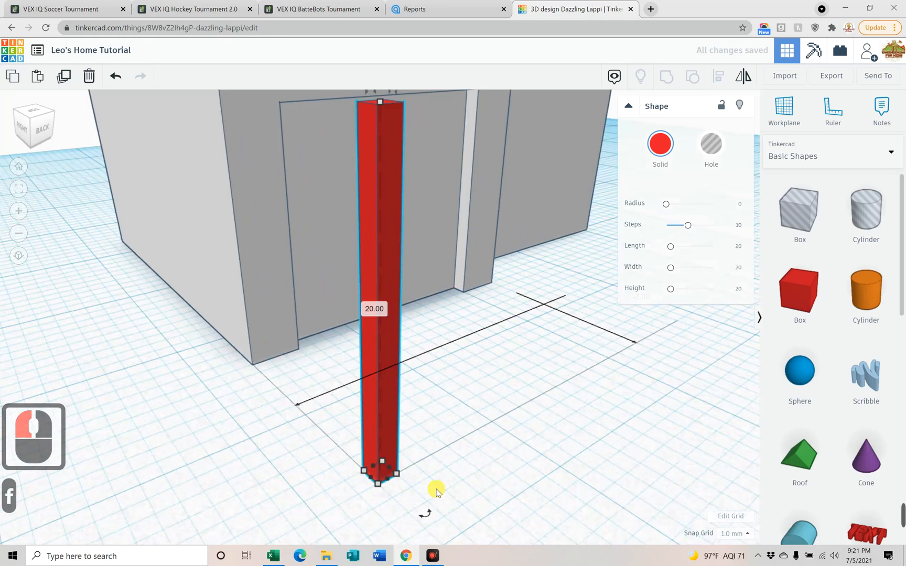
{"action": "right_click_drag", "start_coordinate": [518, 491], "coordinate": [524, 398]}
{"action": "scroll", "coordinate": [495, 363], "scroll_direction": "down", "scroll_amount": 3}
{"action": "right_click_drag", "start_coordinate": [495, 364], "coordinate": [498, 304]}
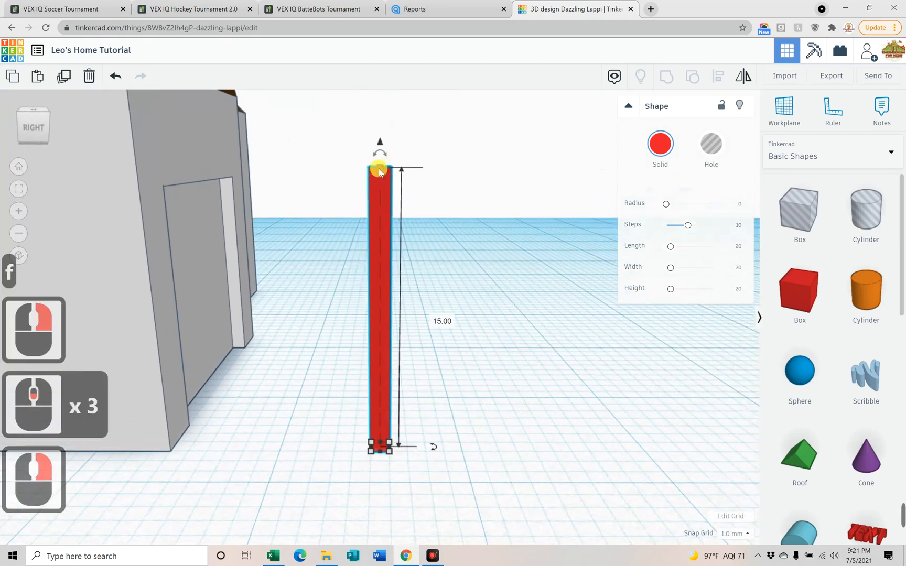
{"action": "left_click", "coordinate": [380, 153]}
{"action": "left_click", "coordinate": [381, 140]}
{"action": "left_click", "coordinate": [380, 182]}
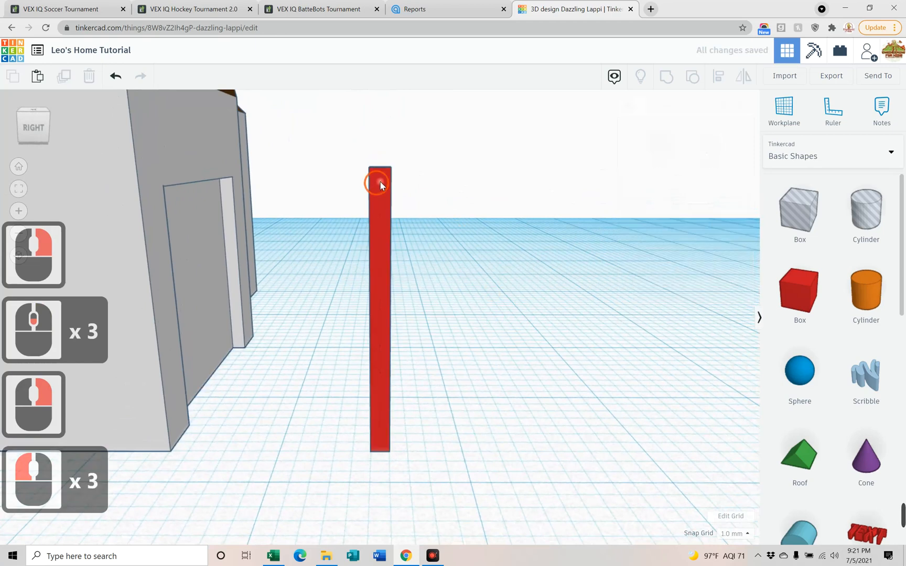
{"action": "left_click_drag", "start_coordinate": [380, 166], "coordinate": [382, 131]}
{"action": "left_click", "coordinate": [382, 130]}
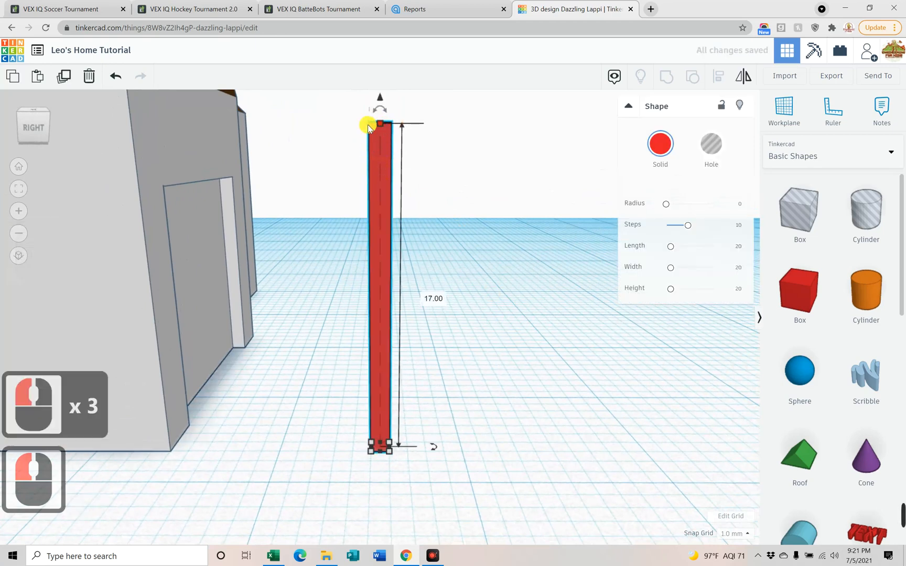
- Duplicate the red post and rotate the copy to horizontal, pointing toward the house
{"action": "right_click_drag", "start_coordinate": [445, 186], "coordinate": [366, 286]}
{"action": "scroll", "coordinate": [438, 250], "scroll_direction": "up", "scroll_amount": 4}
{"action": "left_click_drag", "start_coordinate": [389, 285], "coordinate": [388, 285]}
{"action": "key", "text": "ctrl+d"}
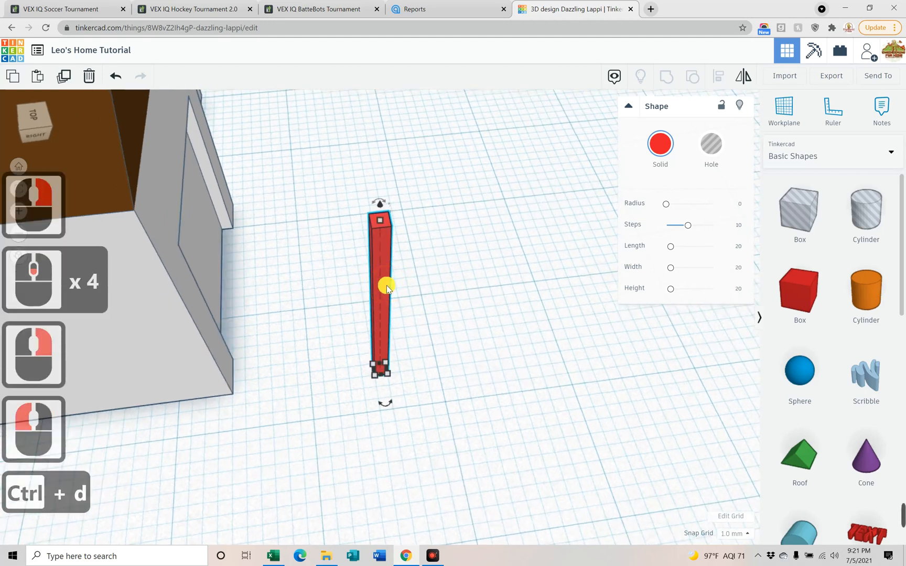
{"action": "mouse_move", "coordinate": [382, 200]}
{"action": "left_click_drag", "start_coordinate": [384, 201], "coordinate": [469, 285]}
{"action": "right_click_drag", "start_coordinate": [469, 286], "coordinate": [435, 337]}
- Shift the horizontal bar across the post and raise it 7 mm to the post's upper end, in line with it
{"action": "left_click", "coordinate": [379, 297]}
{"action": "left_click_drag", "start_coordinate": [382, 294], "coordinate": [379, 283]}
{"action": "left_click_drag", "start_coordinate": [444, 306], "coordinate": [390, 291]}
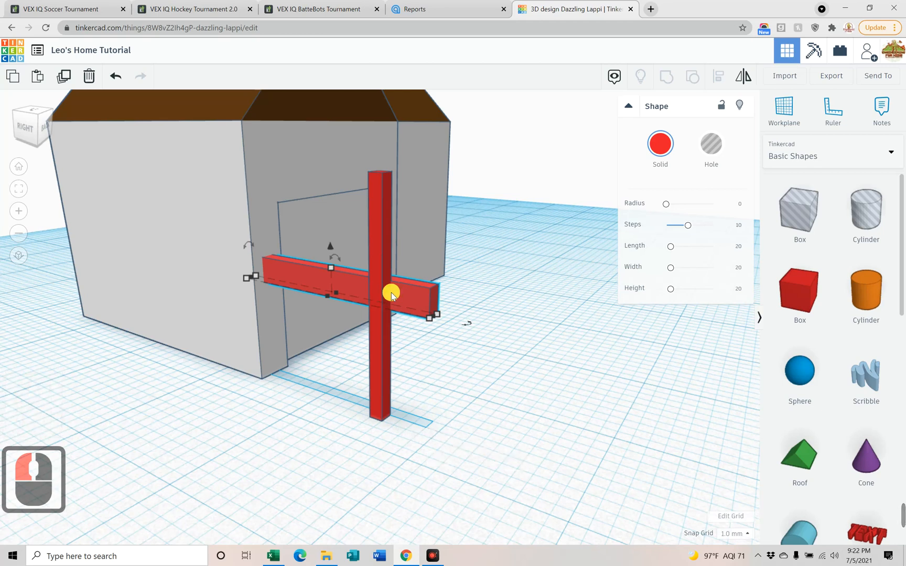
{"action": "key", "text": "ctrl+Up"}
{"action": "key", "text": "ctrl+Up"}
{"action": "key", "text": "ctrl+Up"}
{"action": "key", "text": "ctrl+Up"}
{"action": "key", "text": "ctrl+Up"}
{"action": "key", "text": "ctrl+Up"}
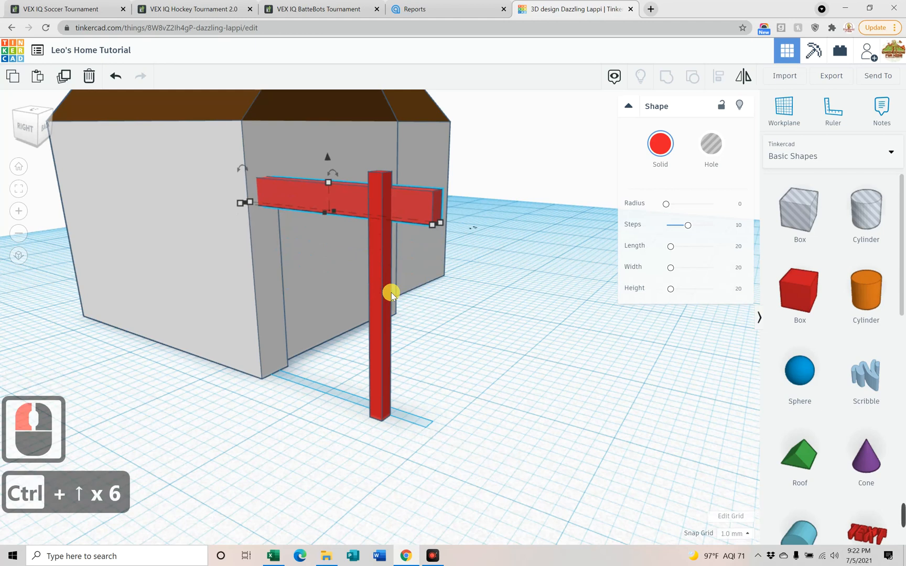
{"action": "key", "text": "ctrl+Up"}
{"action": "right_click_drag", "start_coordinate": [540, 307], "coordinate": [401, 355]}
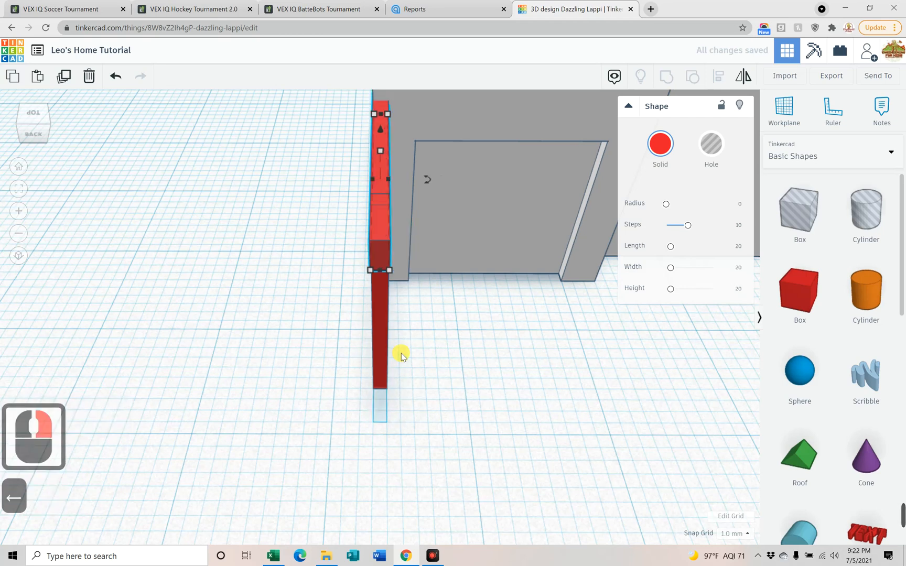
- Recolour the horizontal beam and its supporting post from the presets to the same medium brown
{"action": "right_click_drag", "start_coordinate": [345, 329], "coordinate": [457, 250]}
{"action": "left_click", "coordinate": [660, 143]}
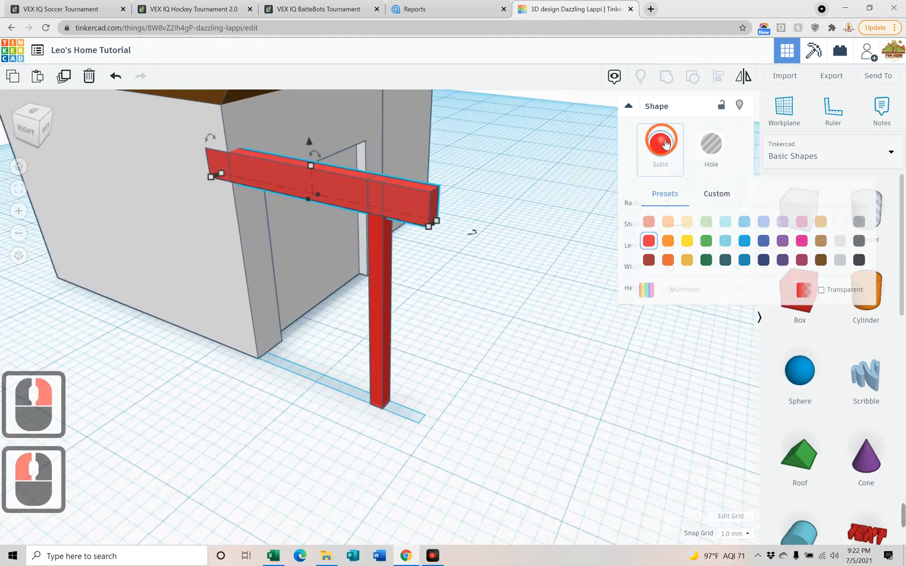
{"action": "left_click", "coordinate": [820, 242]}
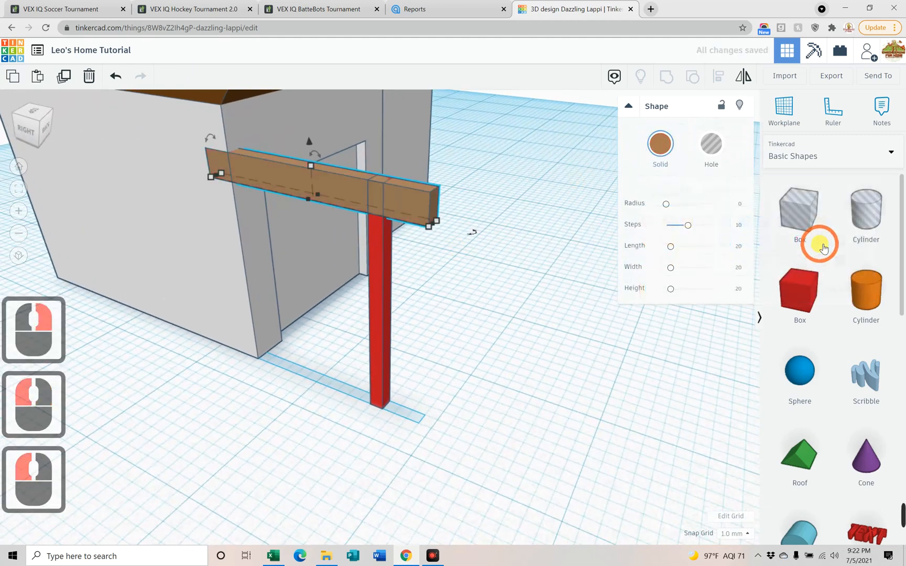
{"action": "left_click", "coordinate": [381, 284]}
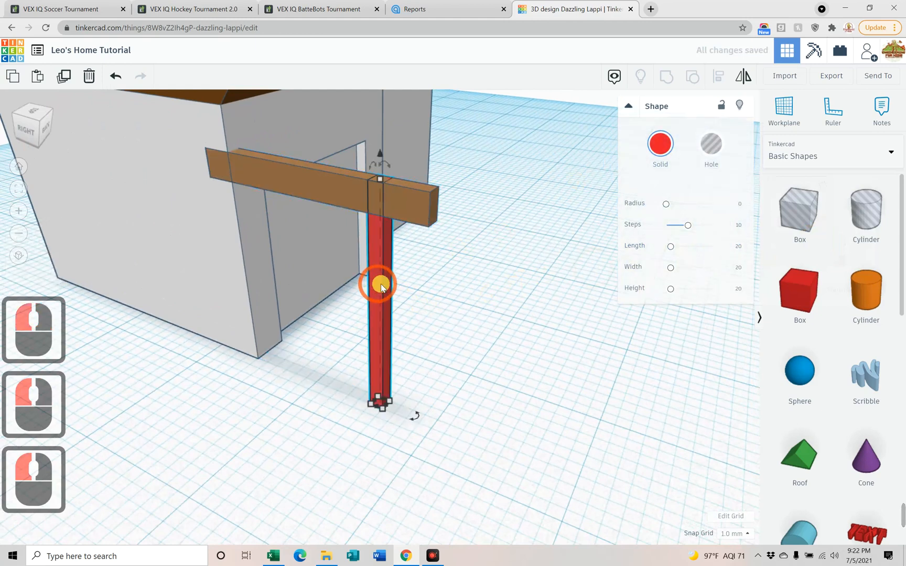
{"action": "left_click", "coordinate": [656, 146]}
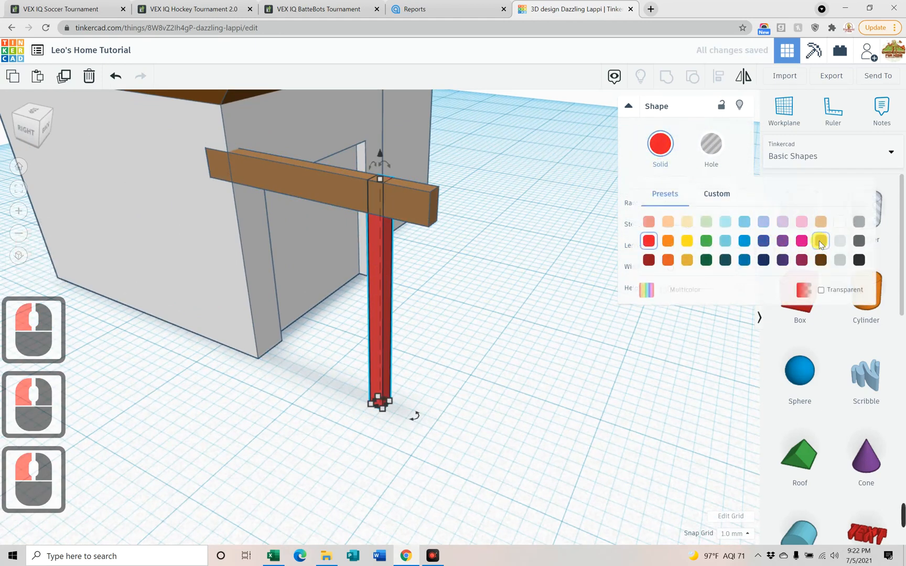
{"action": "left_click", "coordinate": [821, 244]}
- Duplicate the brown beam and shift the copy 3 mm sideways across the front of the doorway
{"action": "right_click_drag", "start_coordinate": [474, 289], "coordinate": [488, 314]}
{"action": "double_click", "coordinate": [429, 215]}
{"action": "right_click_drag", "start_coordinate": [503, 241], "coordinate": [408, 271]}
{"action": "key", "text": "ctrl+d"}
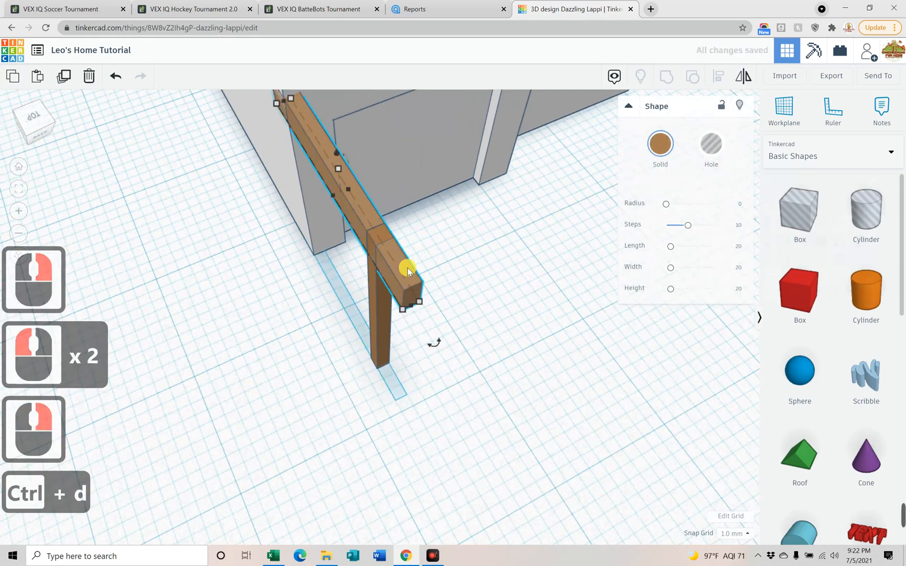
{"action": "key", "text": "Right"}
{"action": "key", "text": "Right"}
{"action": "key", "text": "Right"}
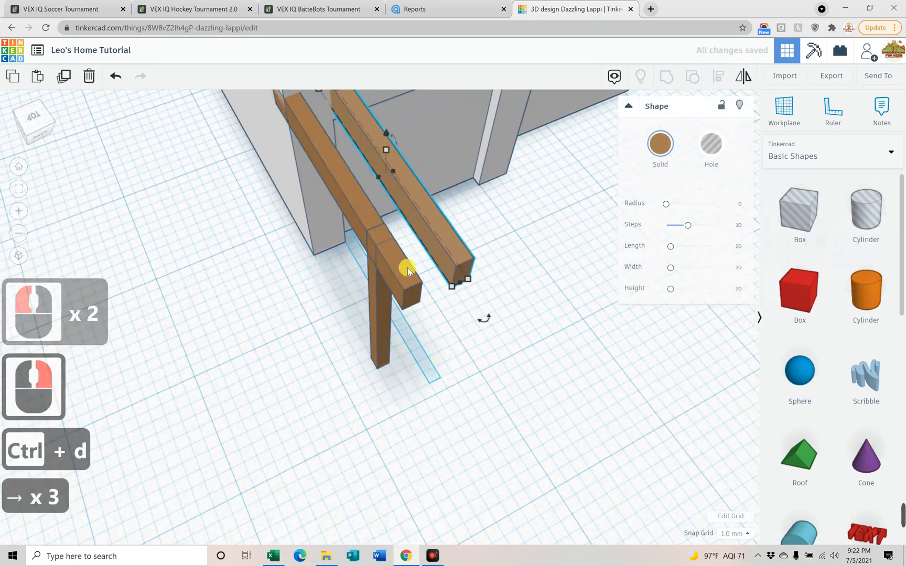
- Repeat the spaced duplication five more times to make a row of seven parallel beams above the doorway
{"action": "key", "text": "ctrl+d"}
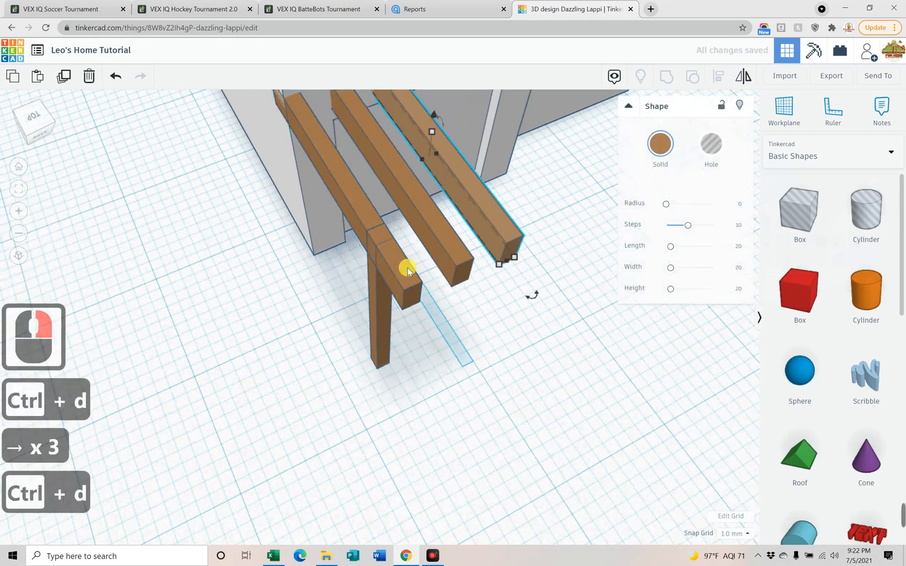
{"action": "key", "text": "ctrl+d"}
{"action": "key", "text": "ctrl+d"}
{"action": "key", "text": "ctrl+d"}
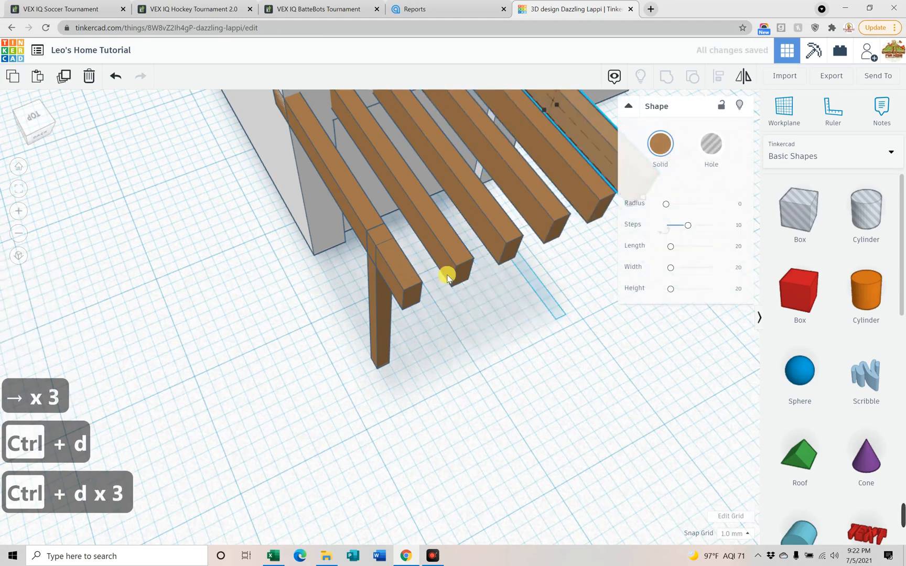
{"action": "right_click_drag", "start_coordinate": [623, 376], "coordinate": [517, 286]}
{"action": "right_click_drag", "start_coordinate": [651, 396], "coordinate": [427, 414], "text": "shift"}
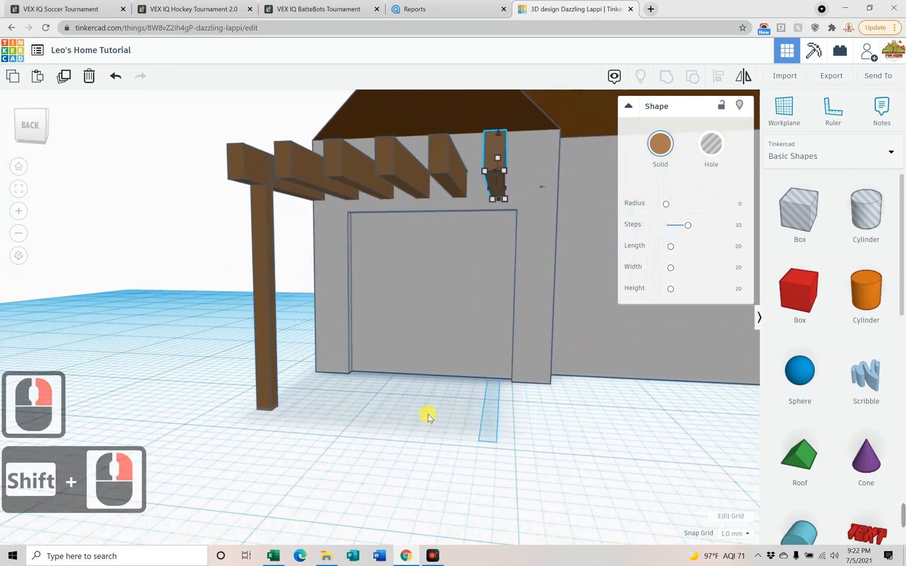
{"action": "key", "text": "ctrl+d"}
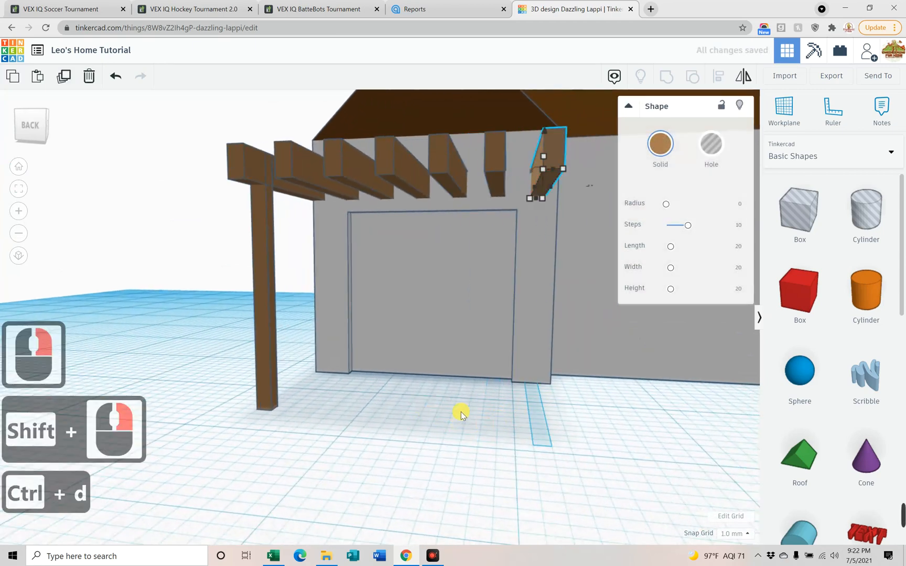
- Duplicate the brown post and move the copy 18 mm sideways to stand under the last beam of the row
{"action": "right_click_drag", "start_coordinate": [474, 453], "coordinate": [293, 384]}
{"action": "left_click", "coordinate": [264, 304]}
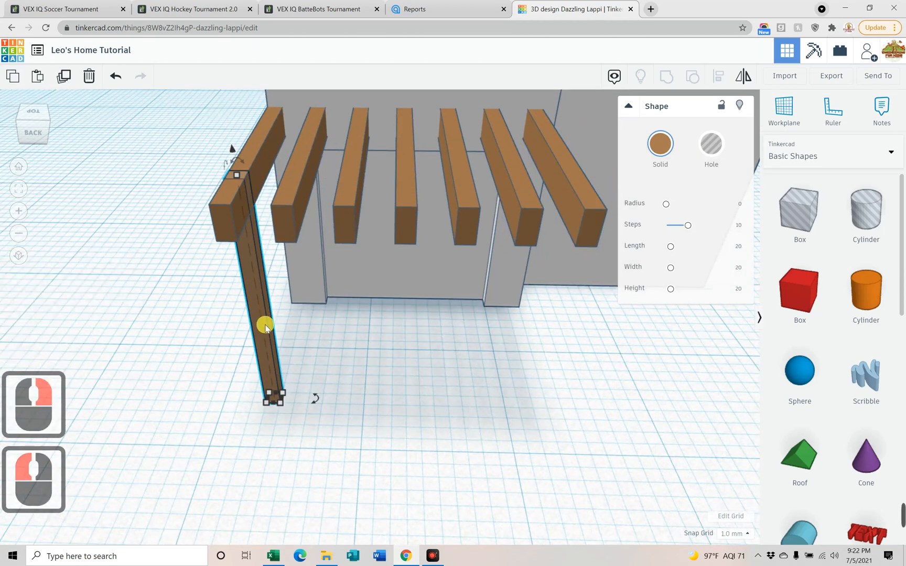
{"action": "key", "text": "ctrl+d"}
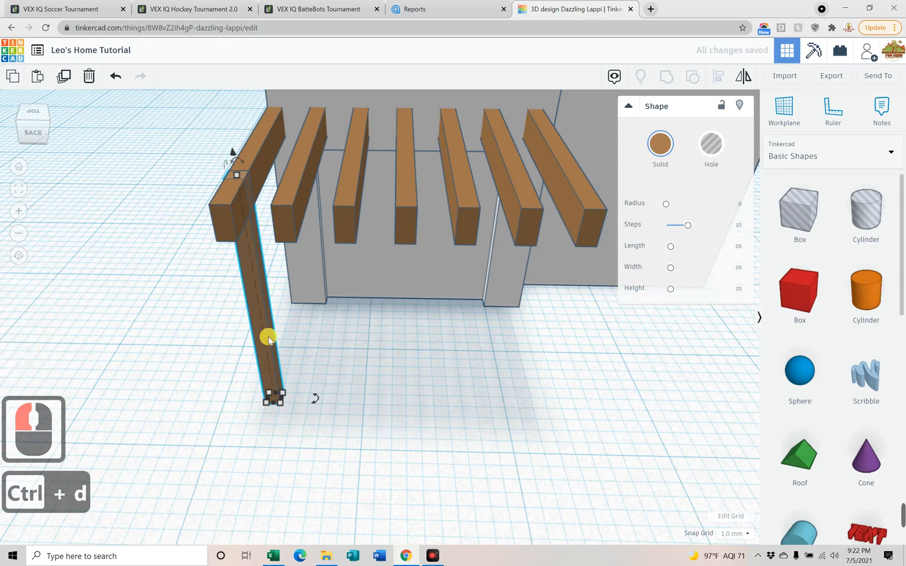
{"action": "key", "text": "Right"}
{"action": "key", "text": "Right"}
{"action": "key", "text": "Right"}
{"action": "key", "text": "Right"}
{"action": "key", "text": "Right"}
{"action": "key", "text": "Right"}
{"action": "key", "text": "Right"}
{"action": "key", "text": "Right"}
{"action": "key", "text": "Right"}
{"action": "key", "text": "Right"}
{"action": "key", "text": "Right"}
{"action": "key", "text": "Right"}
{"action": "key", "text": "Right"}
{"action": "key", "text": "Right"}
{"action": "key", "text": "Right"}
{"action": "key", "text": "Right"}
{"action": "key", "text": "Right"}
{"action": "key", "text": "Right"}
{"action": "key", "text": "Right"}
{"action": "key", "text": "Right"}
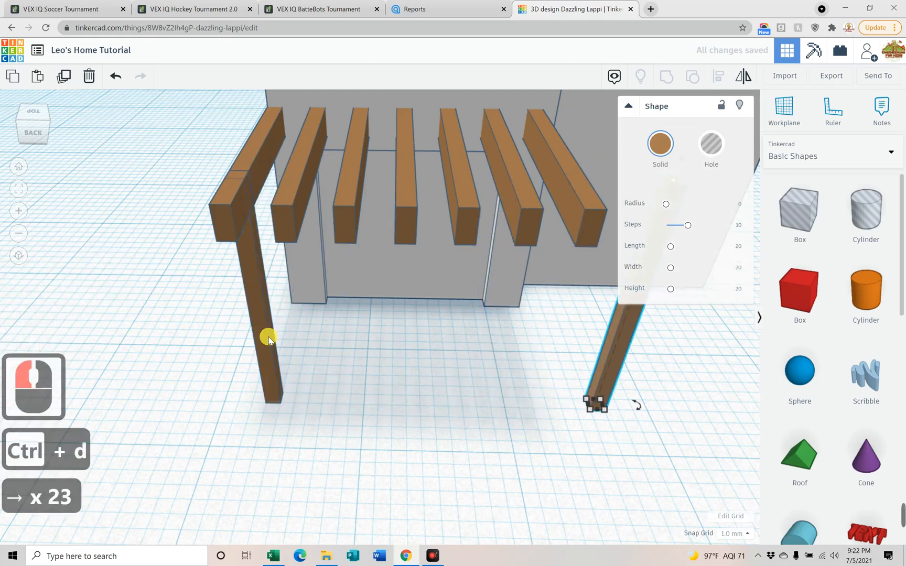
{"action": "key", "text": "Left"}
{"action": "key", "text": "Left"}
{"action": "key", "text": "Left"}
{"action": "key", "text": "Left"}
{"action": "key", "text": "Left"}
{"action": "key", "text": "Left"}
{"action": "key", "text": "Right"}
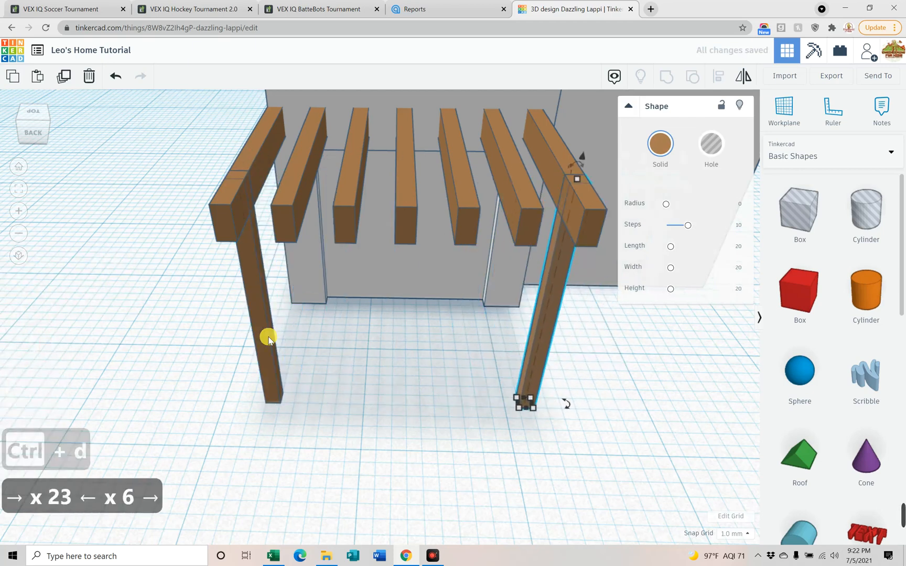
- Duplicate the first post and rotate the copy 90° to lie horizontally across the front of the structure
{"action": "right_click_drag", "start_coordinate": [326, 403], "coordinate": [247, 179]}
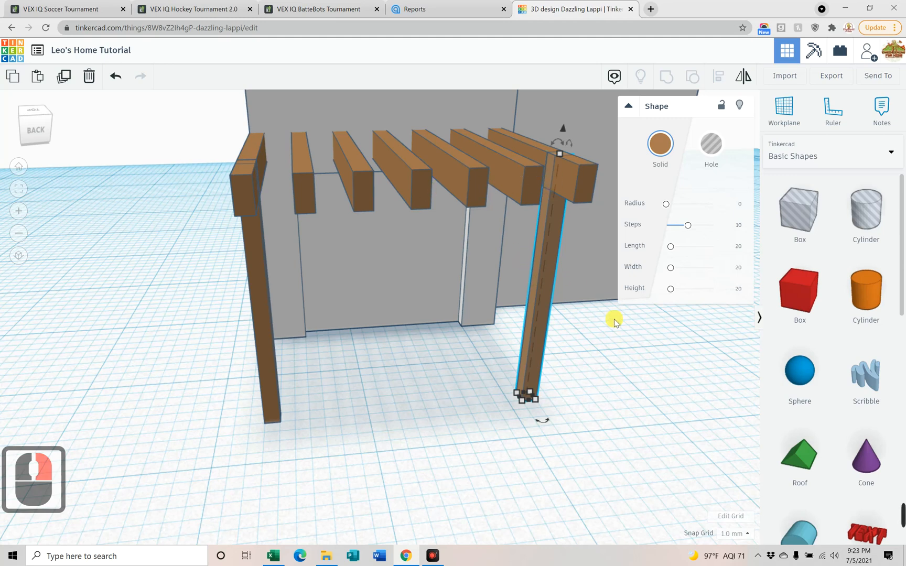
{"action": "left_click", "coordinate": [251, 345]}
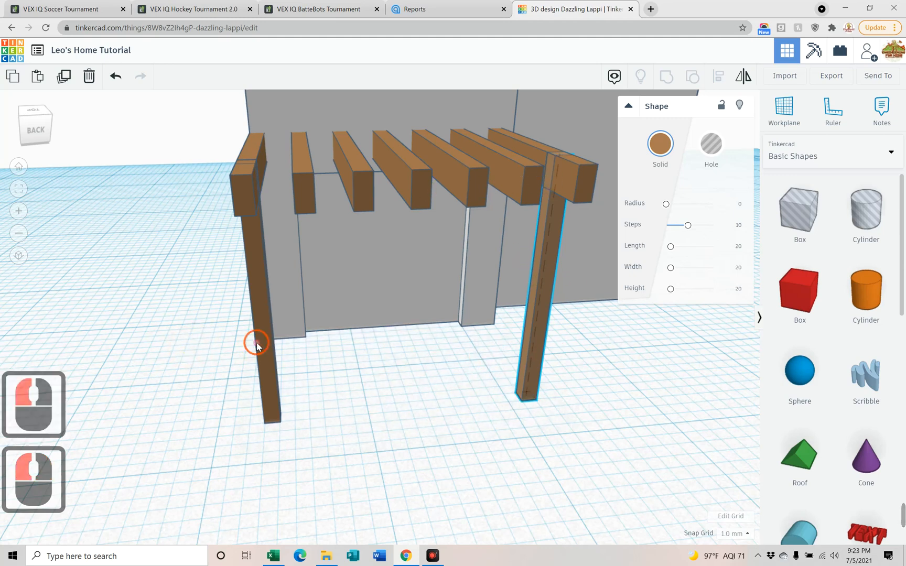
{"action": "key", "text": "ctrl+d"}
{"action": "left_click_drag", "start_coordinate": [253, 147], "coordinate": [359, 288]}
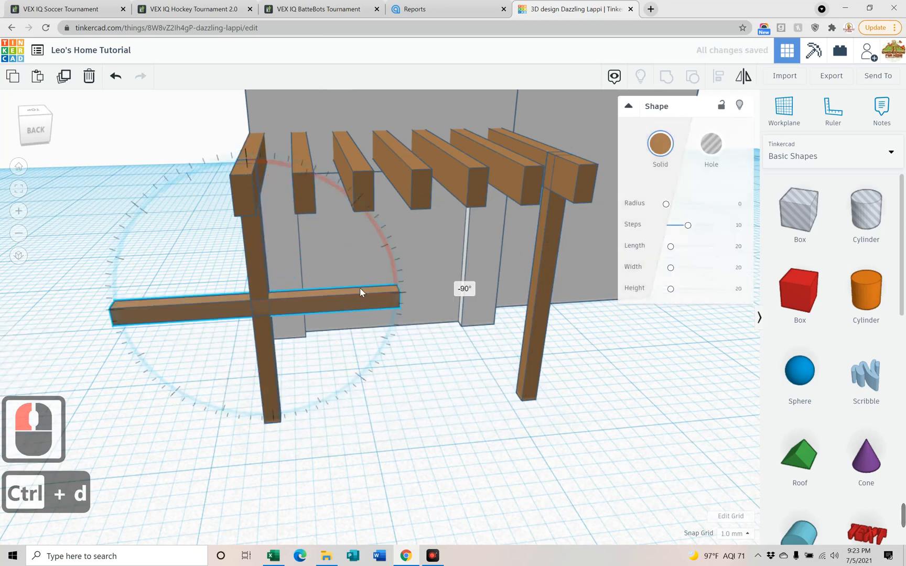
{"action": "left_click", "coordinate": [359, 288]}
- Raise the crossbar 7 mm to beam level and shift it 9 mm sideways to span the two posts
{"action": "key", "text": "ctrl+Up"}
{"action": "key", "text": "ctrl+Up"}
{"action": "key", "text": "ctrl+Up"}
{"action": "key", "text": "ctrl+Up"}
{"action": "key", "text": "ctrl+Up"}
{"action": "key", "text": "ctrl+Up"}
{"action": "key", "text": "ctrl+Up"}
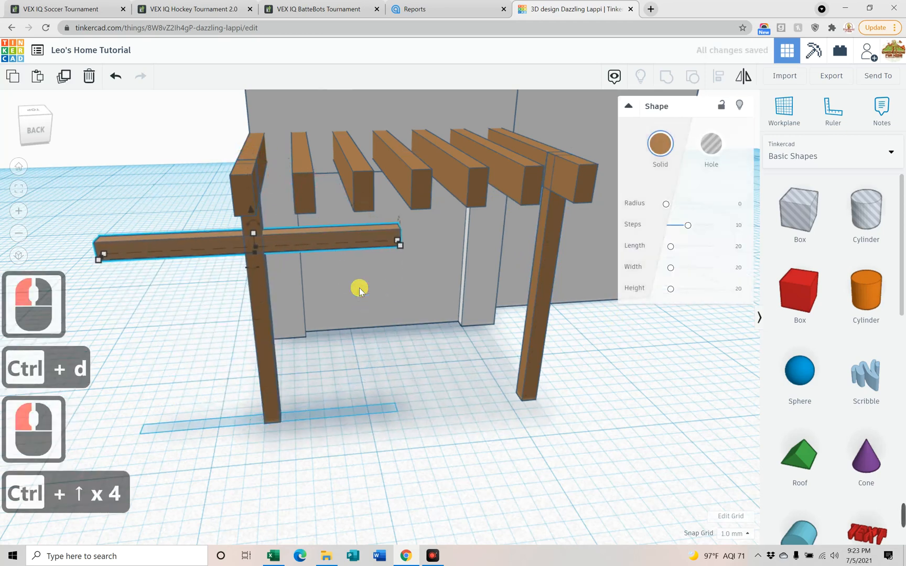
{"action": "key", "text": "Right"}
{"action": "key", "text": "Right"}
{"action": "key", "text": "Right"}
{"action": "key", "text": "Right"}
{"action": "key", "text": "Right"}
{"action": "key", "text": "Right"}
{"action": "key", "text": "Right"}
{"action": "key", "text": "Right"}
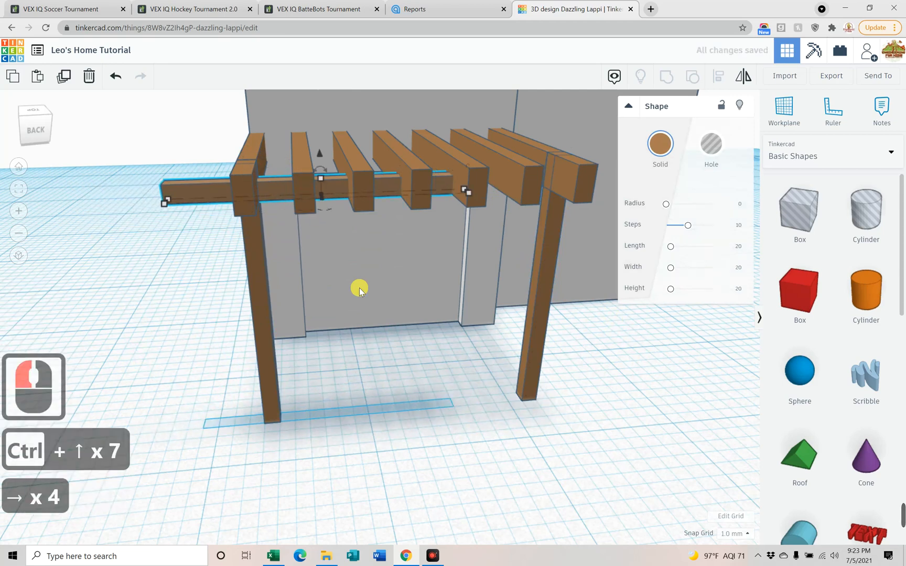
{"action": "key", "text": "Right"}
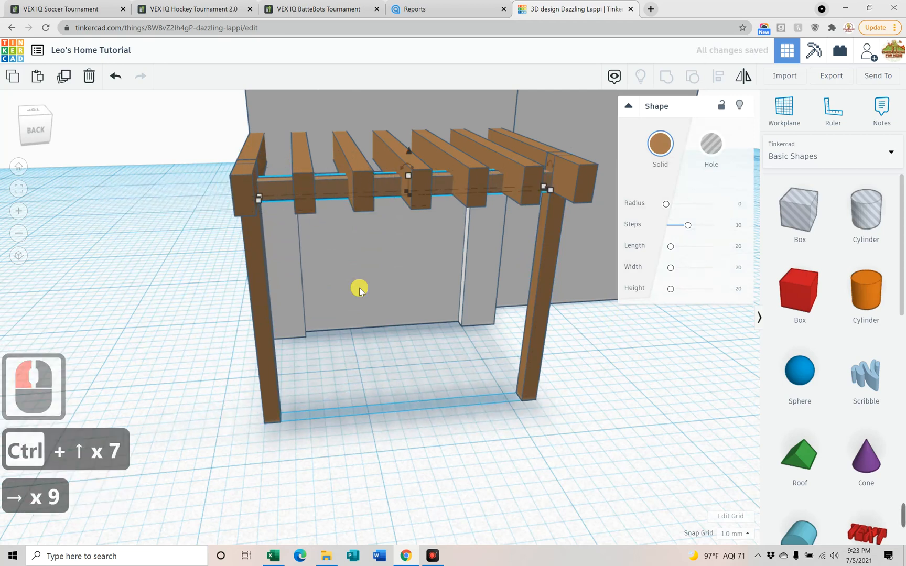
- Select the house together with all its posts and beams and group them into one multicoloured object
{"action": "right_click_drag", "start_coordinate": [376, 425], "coordinate": [554, 425]}
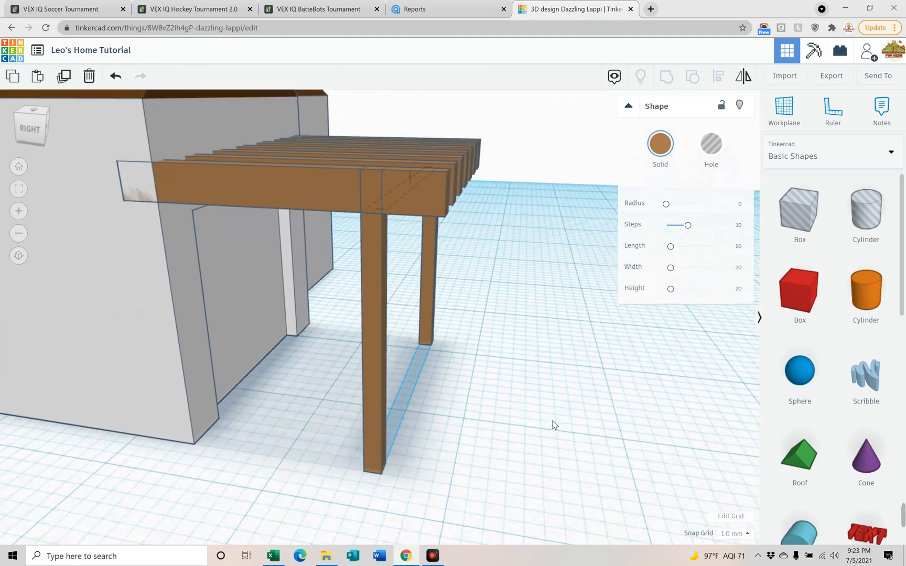
{"action": "scroll", "coordinate": [548, 416], "scroll_direction": "down", "scroll_amount": 8}
{"action": "right_click_drag", "start_coordinate": [507, 370], "coordinate": [541, 458]}
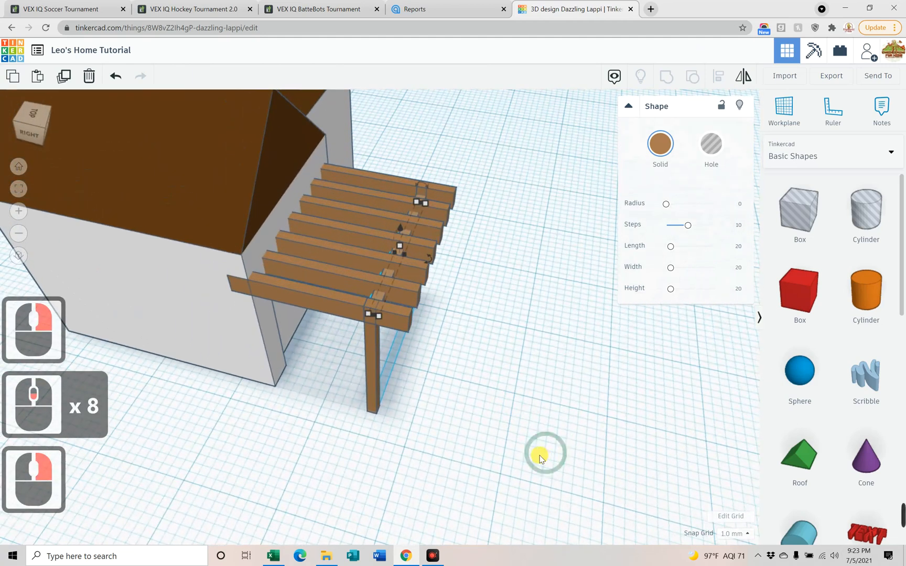
{"action": "left_click_drag", "start_coordinate": [219, 142], "coordinate": [219, 140]}
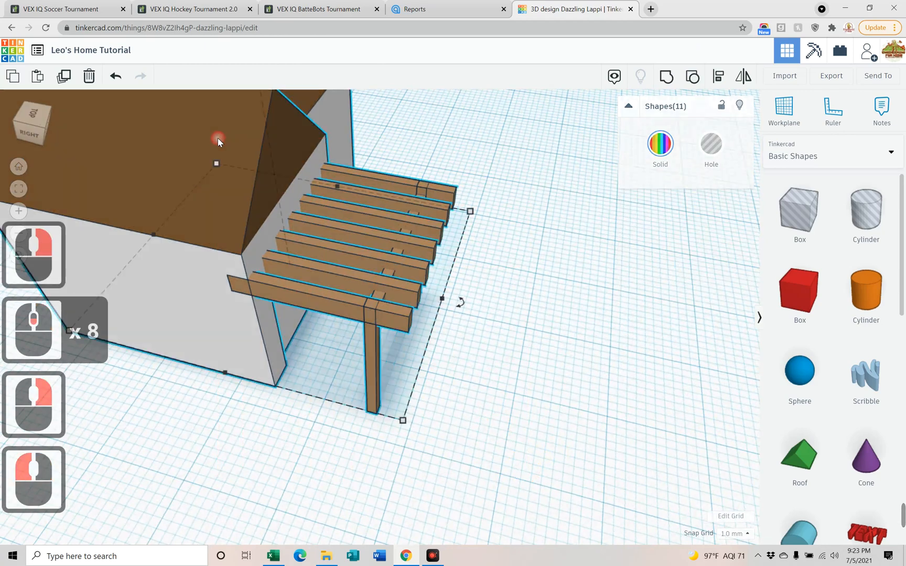
{"action": "key", "text": "ctrl+g"}
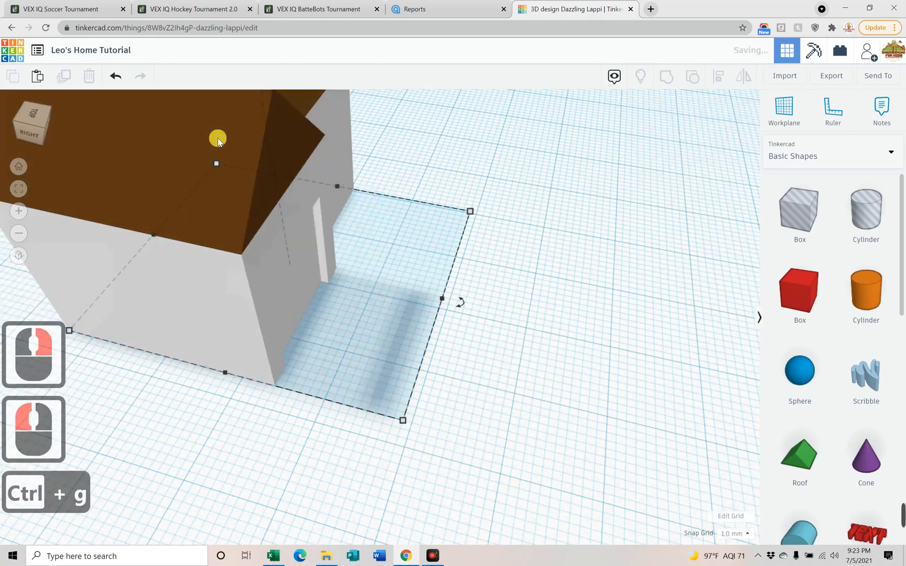
- Place a red box against the front wall of the smaller house section and reduce its thickness to 2 mm
{"action": "right_click_drag", "start_coordinate": [495, 363], "coordinate": [470, 362]}
{"action": "mouse_move", "coordinate": [465, 399]}
{"action": "right_mouse_down"}
{"action": "mouse_move", "coordinate": [490, 387]}
{"action": "mouse_move", "coordinate": [470, 410]}
{"action": "right_mouse_up"}
{"action": "right_click_drag", "start_coordinate": [424, 437], "coordinate": [709, 249]}
{"action": "right_click_drag", "start_coordinate": [241, 331], "coordinate": [304, 313]}
{"action": "scroll", "coordinate": [304, 313], "scroll_direction": "down", "scroll_amount": 2}
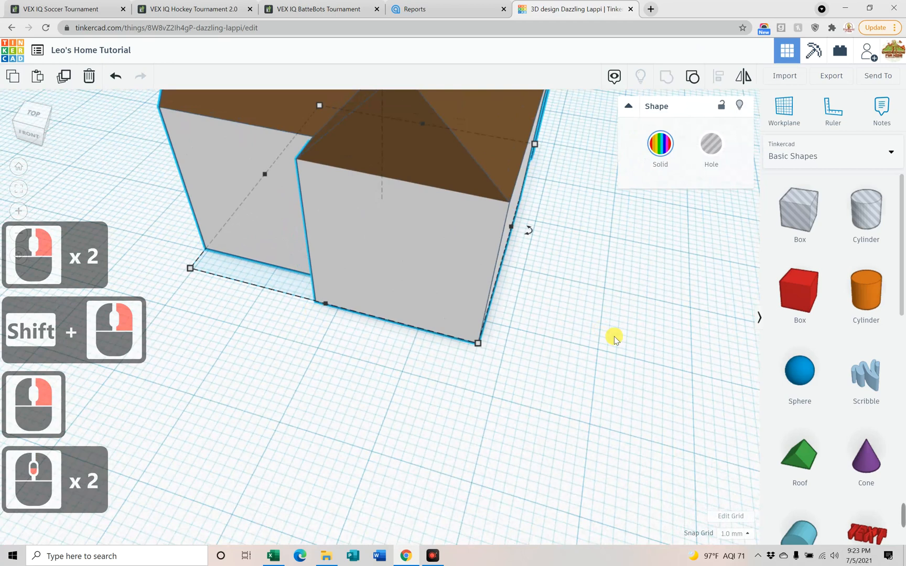
{"action": "left_click", "coordinate": [812, 298]}
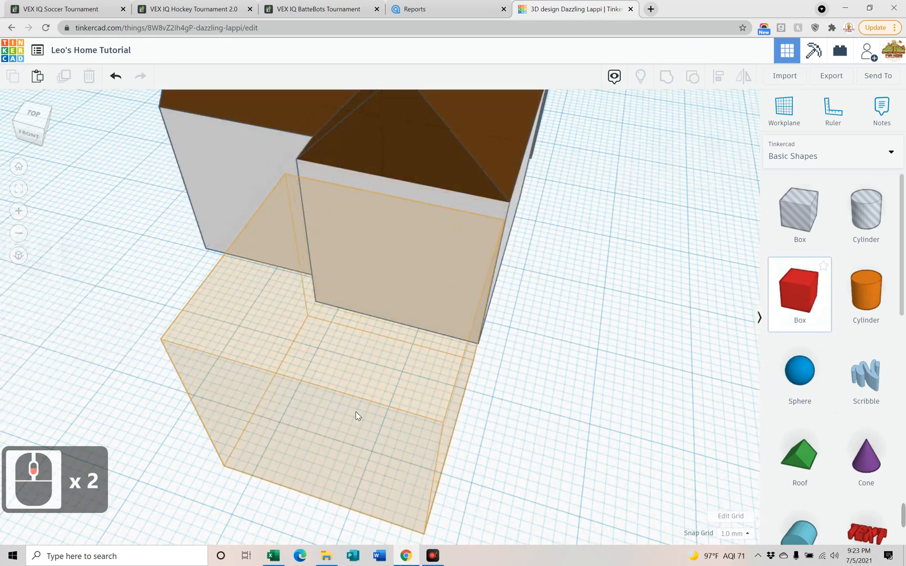
{"action": "left_click", "coordinate": [384, 370]}
{"action": "left_click_drag", "start_coordinate": [330, 504], "coordinate": [402, 361]}
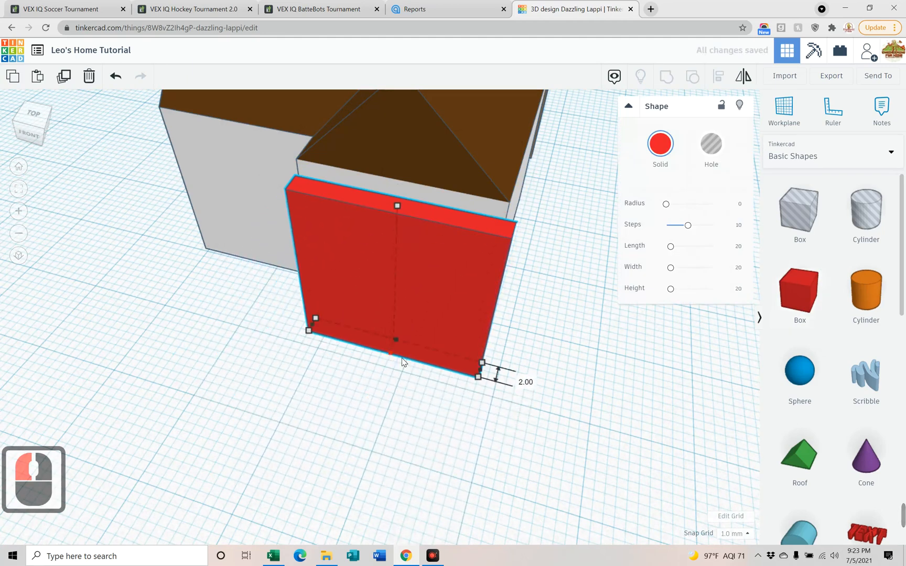
- Shrink the red panel to a door about 6 mm wide on the front wall and colour it dark teal
{"action": "left_click", "coordinate": [381, 202]}
{"action": "left_click_drag", "start_coordinate": [399, 209], "coordinate": [396, 256]}
{"action": "left_click_drag", "start_coordinate": [312, 325], "coordinate": [409, 295]}
{"action": "right_click_drag", "start_coordinate": [336, 392], "coordinate": [382, 360]}
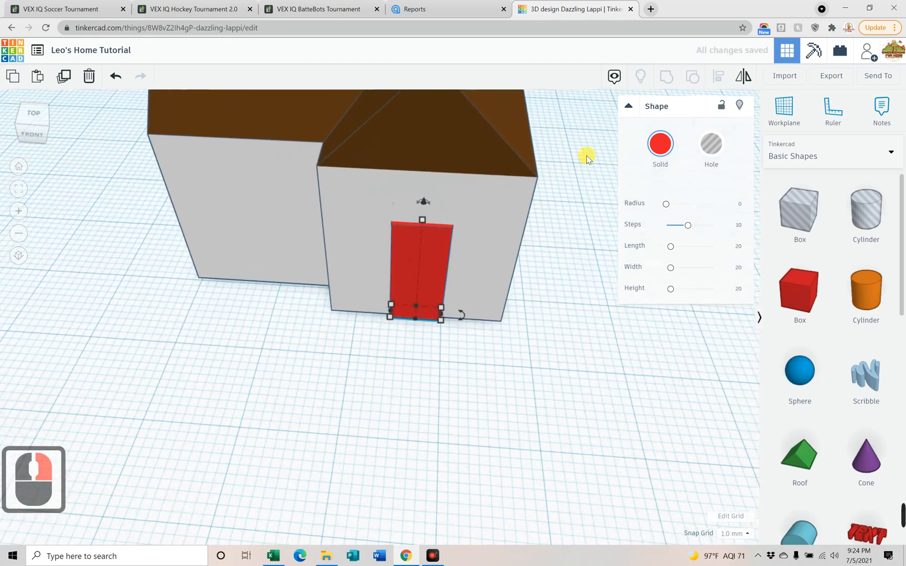
{"action": "left_click", "coordinate": [670, 152]}
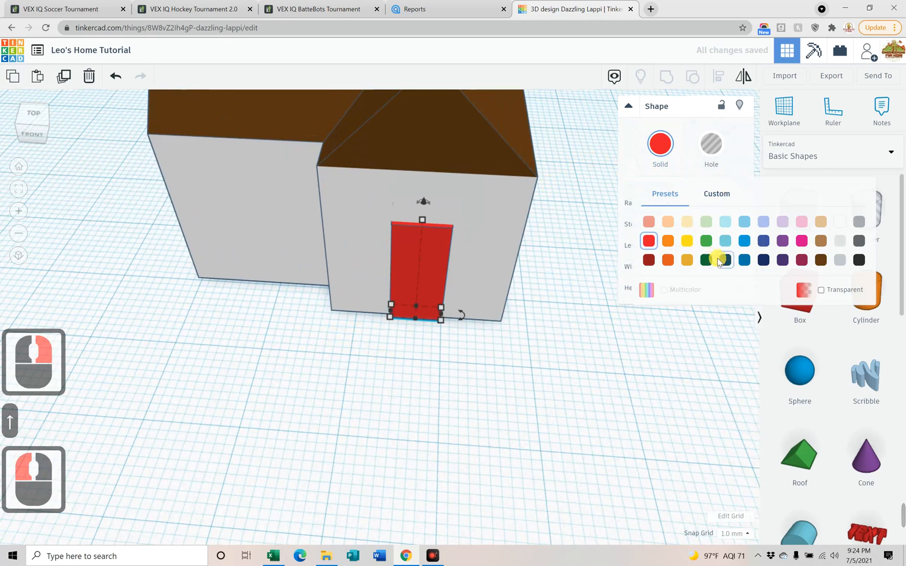
{"action": "left_click", "coordinate": [723, 260]}
- Examine from several angles how the teal door sits against the front wall
{"action": "right_click_drag", "start_coordinate": [593, 341], "coordinate": [509, 337]}
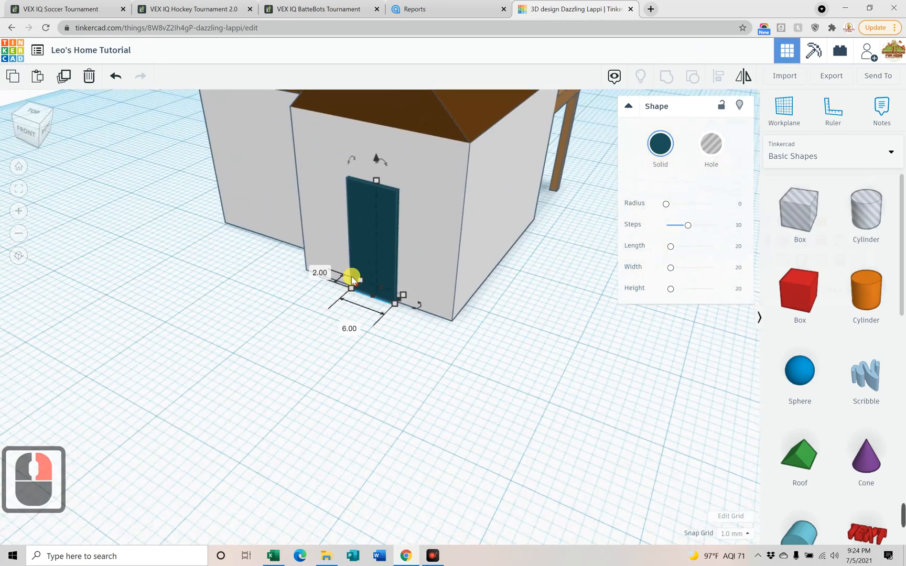
{"action": "scroll", "coordinate": [368, 354], "scroll_direction": "up", "scroll_amount": 2}
{"action": "left_click", "coordinate": [360, 338]}
{"action": "right_click_drag", "start_coordinate": [360, 338], "coordinate": [344, 367]}
{"action": "scroll", "coordinate": [346, 333], "scroll_direction": "up", "scroll_amount": 3}
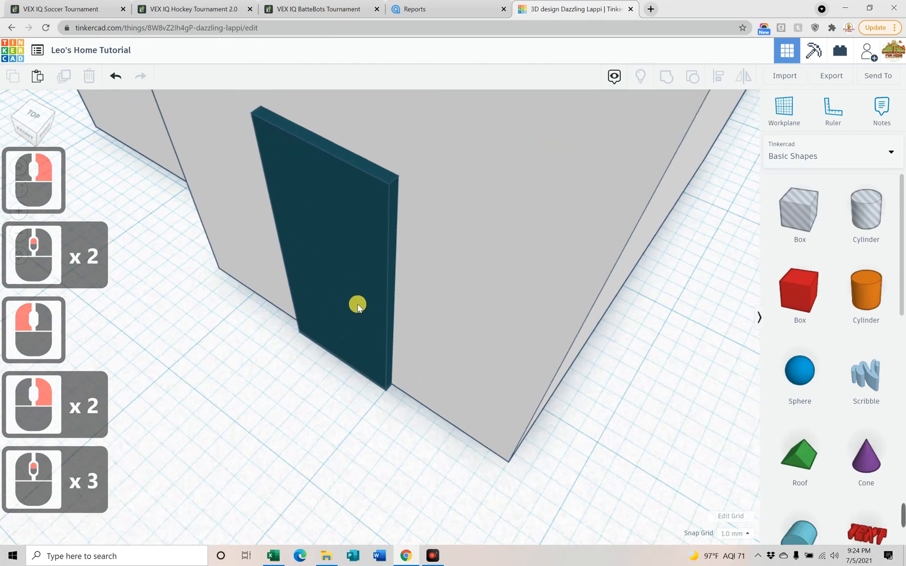
{"action": "scroll", "coordinate": [375, 296], "scroll_direction": "down", "scroll_amount": 2}
{"action": "right_click_drag", "start_coordinate": [368, 444], "coordinate": [420, 386]}
{"action": "scroll", "coordinate": [420, 387], "scroll_direction": "down", "scroll_amount": 2}
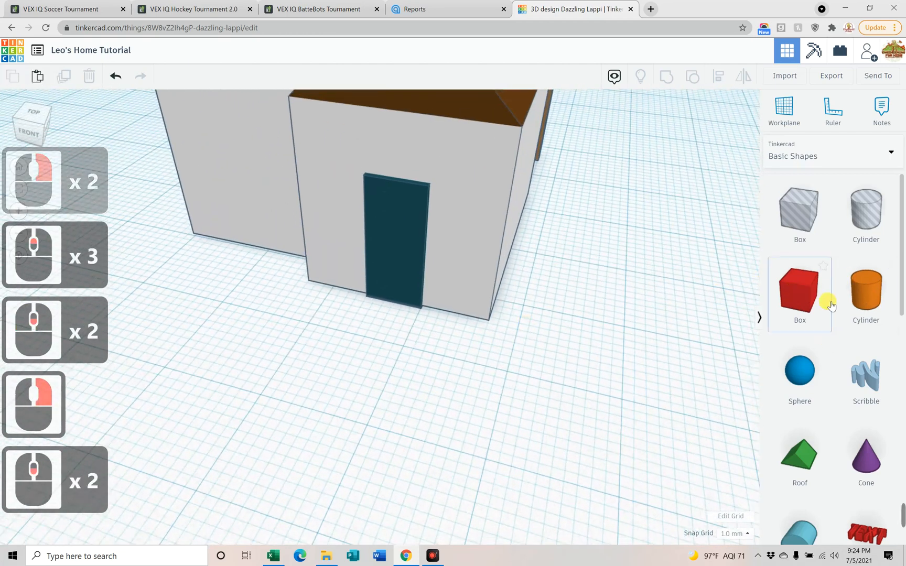
- Place a cylinder in front of the teal door and shrink it to a tiny peg 2 mm tall
{"action": "left_click_drag", "start_coordinate": [866, 300], "coordinate": [356, 385]}
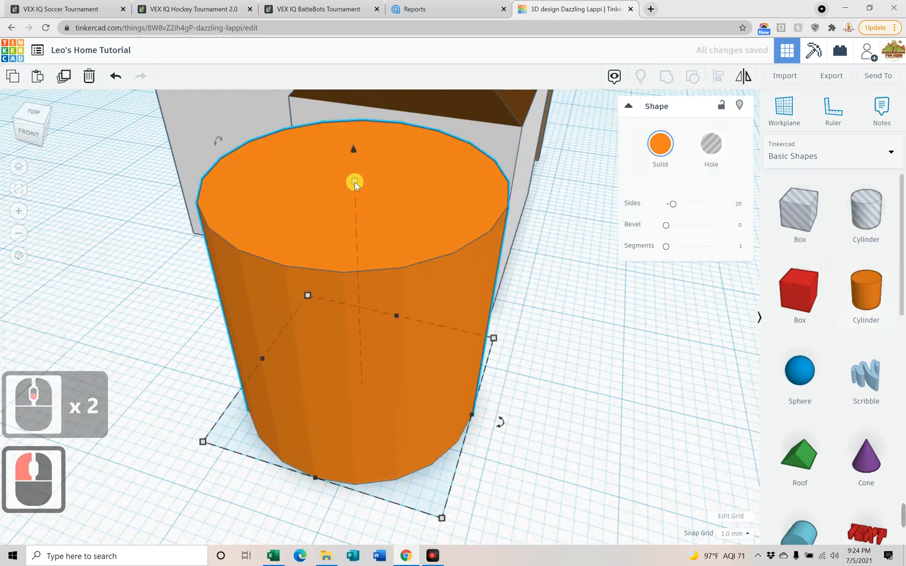
{"action": "left_click_drag", "start_coordinate": [354, 182], "coordinate": [339, 380]}
{"action": "right_click_drag", "start_coordinate": [357, 421], "coordinate": [380, 326]}
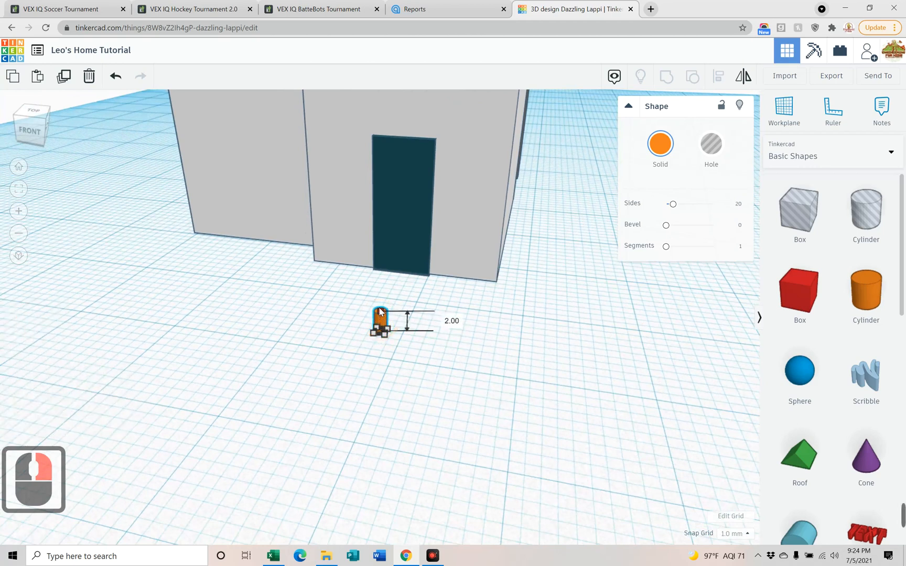
{"action": "left_click_drag", "start_coordinate": [379, 306], "coordinate": [379, 306]}
{"action": "right_click_drag", "start_coordinate": [506, 359], "coordinate": [485, 381]}
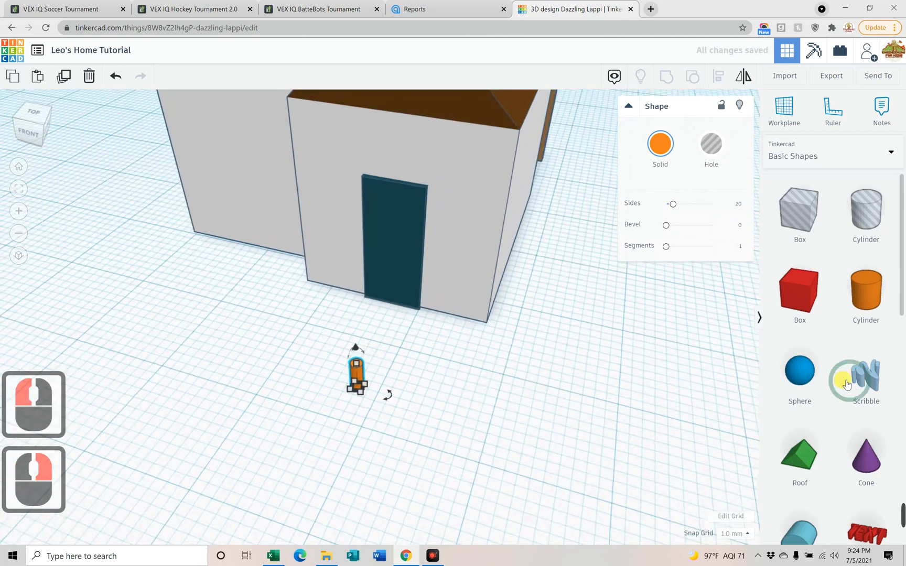
- Place a sphere beside the orange peg and shrink it proportionally to a ball slightly wider than the peg
{"action": "left_click_drag", "start_coordinate": [797, 377], "coordinate": [362, 382]}
{"action": "left_click_drag", "start_coordinate": [355, 177], "coordinate": [367, 352], "text": "shift"}
{"action": "right_click_drag", "start_coordinate": [414, 404], "coordinate": [308, 341]}
{"action": "key", "text": "f"}
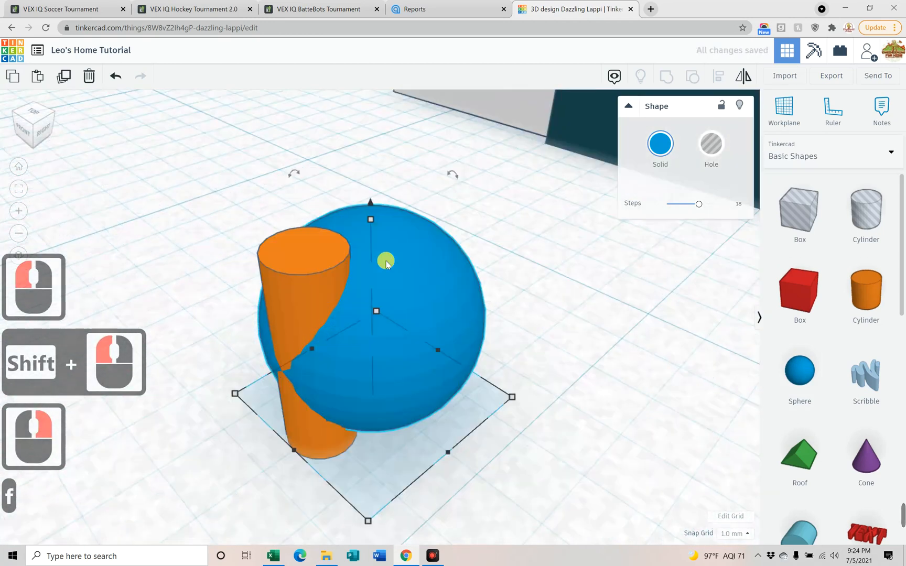
- Raise the small blue sphere to the top of the orange peg and centre it over the peg
{"action": "left_click_drag", "start_coordinate": [371, 201], "coordinate": [371, 203]}
{"action": "mouse_move", "coordinate": [377, 150]}
{"action": "left_mouse_down"}
{"action": "mouse_move", "coordinate": [371, 98]}
{"action": "mouse_move", "coordinate": [370, 141]}
{"action": "left_mouse_up"}
{"action": "scroll", "coordinate": [370, 141], "scroll_direction": "down", "scroll_amount": 4}
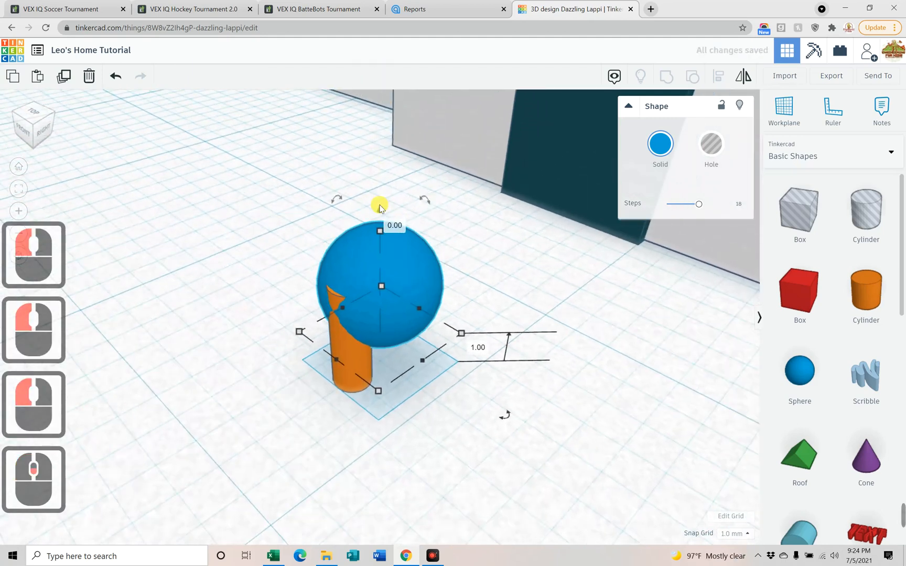
{"action": "left_click_drag", "start_coordinate": [381, 211], "coordinate": [379, 188]}
{"action": "right_click_drag", "start_coordinate": [236, 221], "coordinate": [188, 239]}
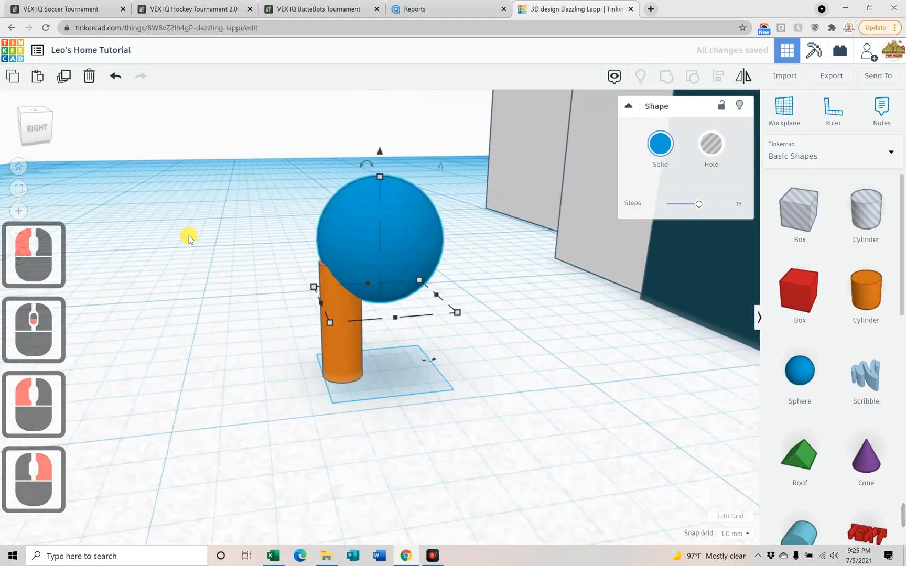
{"action": "key", "text": "Left"}
{"action": "right_click_drag", "start_coordinate": [197, 276], "coordinate": [352, 311]}
{"action": "right_click_drag", "start_coordinate": [257, 278], "coordinate": [221, 244]}
- Group the sphere and the peg into one doorknob and colour it dark yellow
{"action": "left_click_drag", "start_coordinate": [401, 387], "coordinate": [401, 387]}
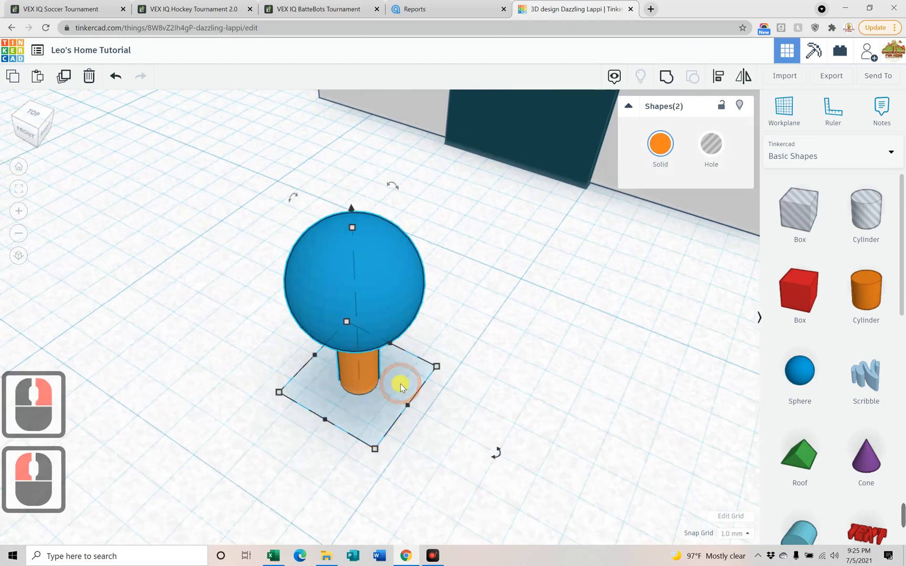
{"action": "key", "text": "ctrl+g"}
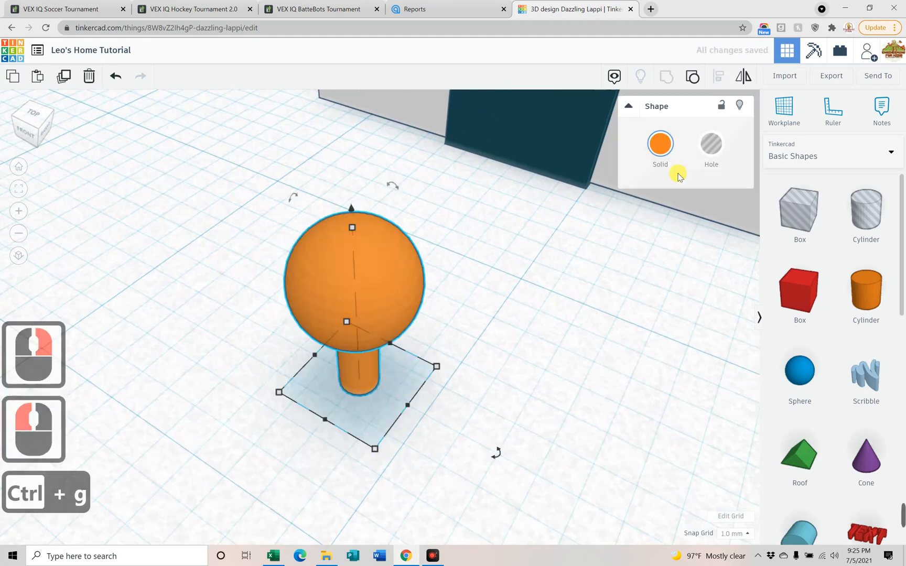
{"action": "left_click", "coordinate": [673, 148]}
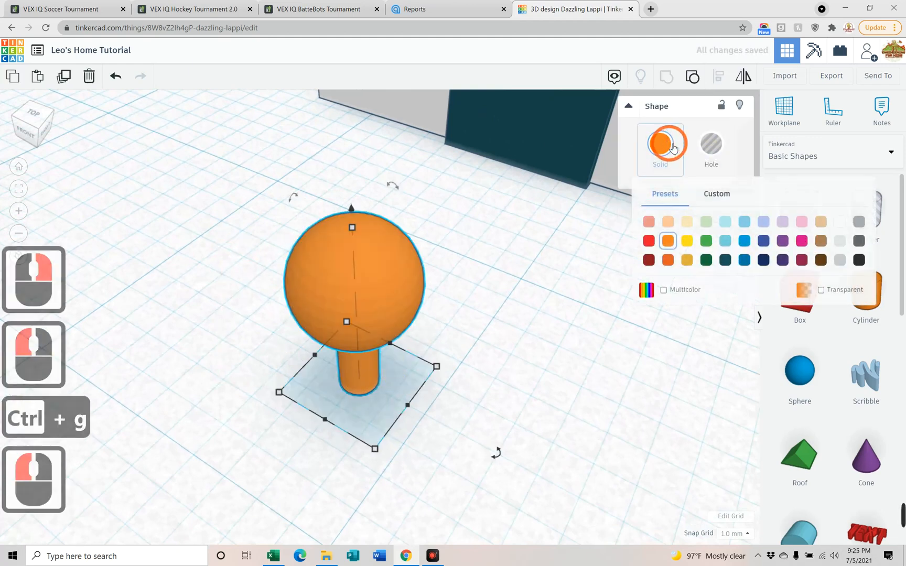
{"action": "left_click", "coordinate": [688, 260]}
{"action": "right_click_drag", "start_coordinate": [492, 340], "coordinate": [433, 352]}
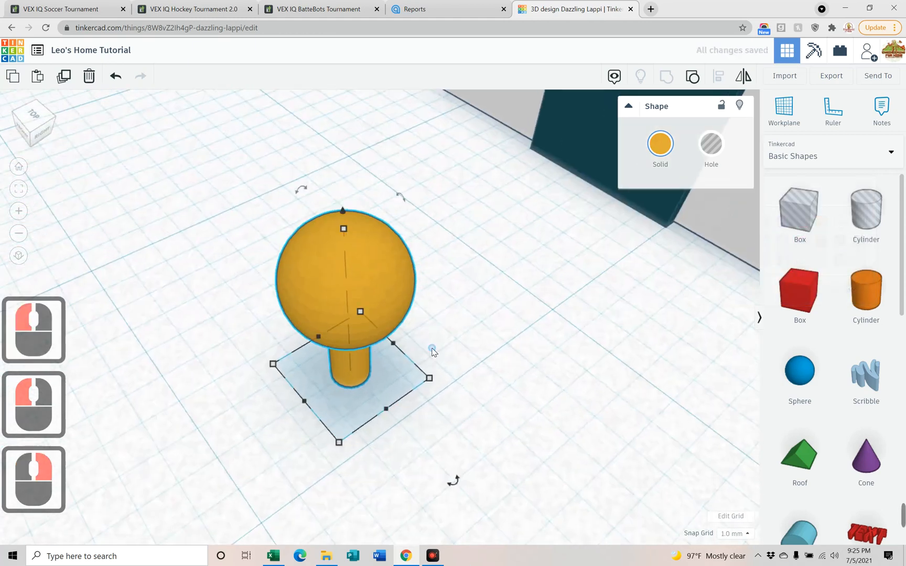
- Rotate the doorknob so its peg points at the teal door, and move it eight grid steps towards the door
{"action": "left_click_drag", "start_coordinate": [300, 200], "coordinate": [248, 304]}
{"action": "right_click_drag", "start_coordinate": [470, 418], "coordinate": [566, 413]}
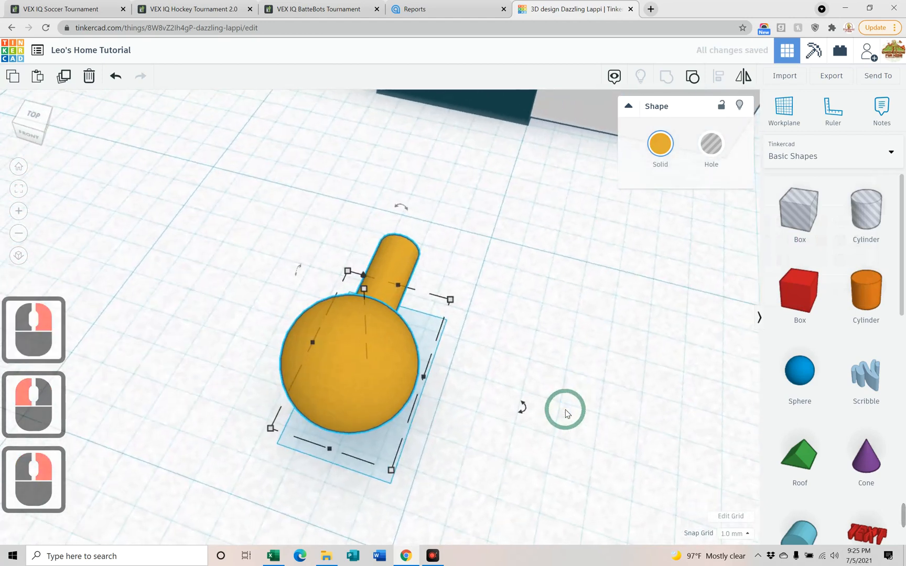
{"action": "key", "text": "Up"}
{"action": "key", "text": "Up"}
{"action": "key", "text": "Up"}
{"action": "key", "text": "Up"}
{"action": "key", "text": "Up"}
{"action": "key", "text": "Up"}
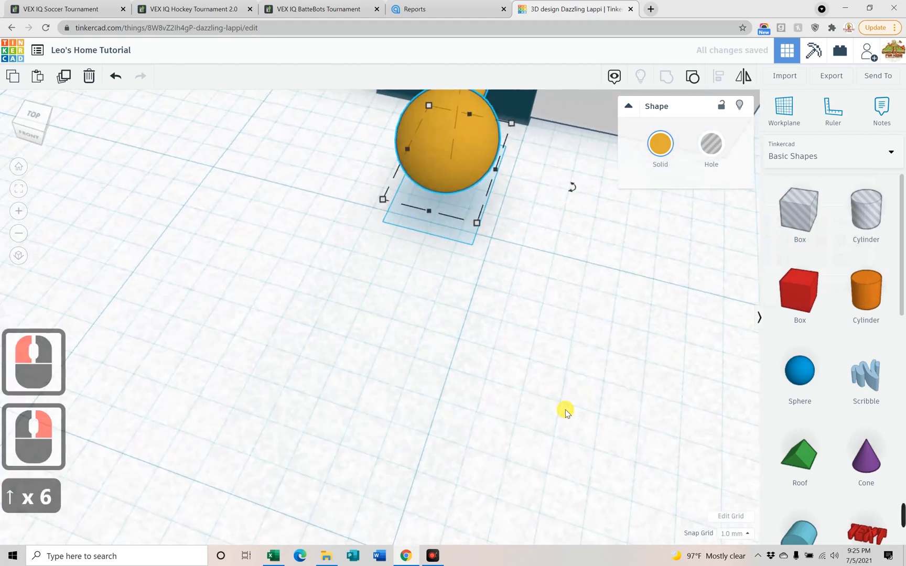
{"action": "key", "text": "Up"}
{"action": "key", "text": "Up"}
- Scale the yellow doorknob down proportionally to suit the teal door
{"action": "key", "text": "f"}
{"action": "right_click_drag", "start_coordinate": [571, 418], "coordinate": [347, 291]}
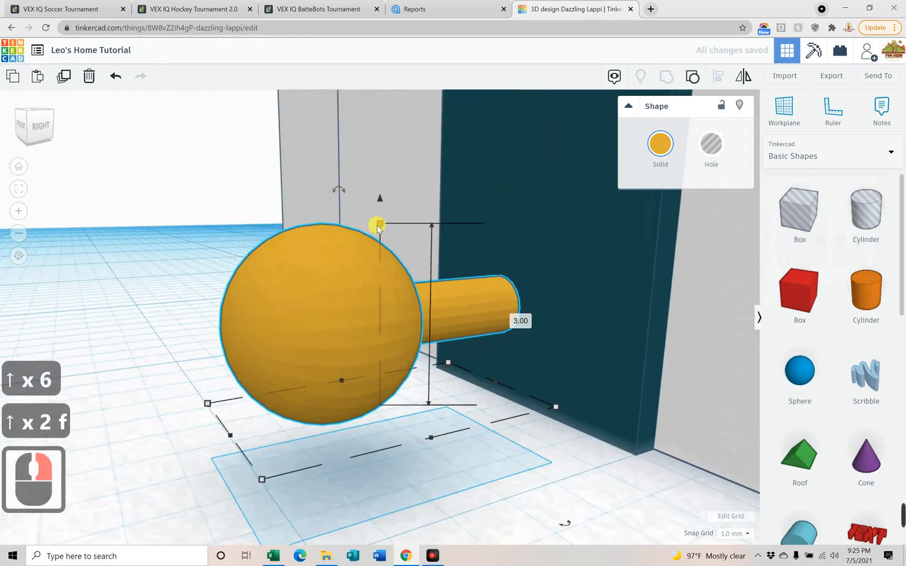
{"action": "left_click_drag", "start_coordinate": [378, 225], "coordinate": [396, 335], "text": "shift"}
- Move the doorknob up to the teal door, lift it four grid steps and shift it towards the door's right edge
{"action": "right_click_drag", "start_coordinate": [428, 457], "coordinate": [507, 434]}
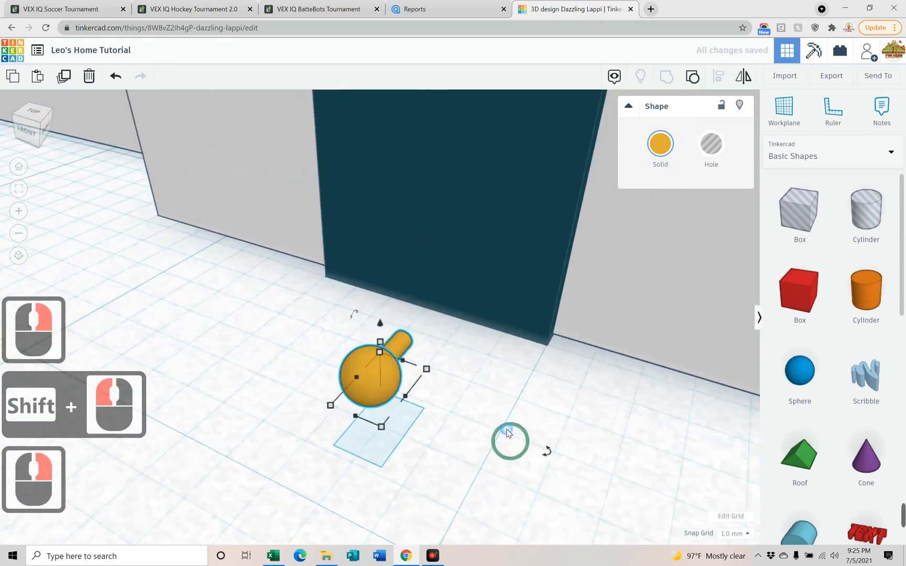
{"action": "key", "text": "Up"}
{"action": "key", "text": "Up"}
{"action": "key", "text": "Up"}
{"action": "key", "text": "Up"}
{"action": "key", "text": "Down"}
{"action": "key", "text": "ctrl+Up"}
{"action": "key", "text": "ctrl+Up"}
{"action": "key", "text": "ctrl+Up"}
{"action": "key", "text": "ctrl+Up"}
{"action": "key", "text": "Right"}
{"action": "key", "text": "Right"}
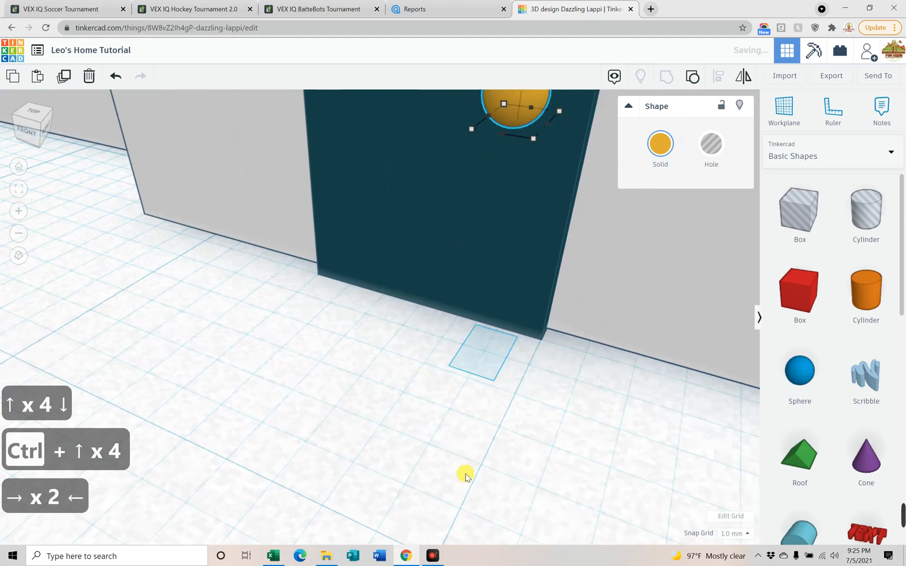
- Raise the doorknob two more grid steps to about half the door's height and inspect it from the side
{"action": "scroll", "coordinate": [446, 380], "scroll_direction": "down", "scroll_amount": 19}
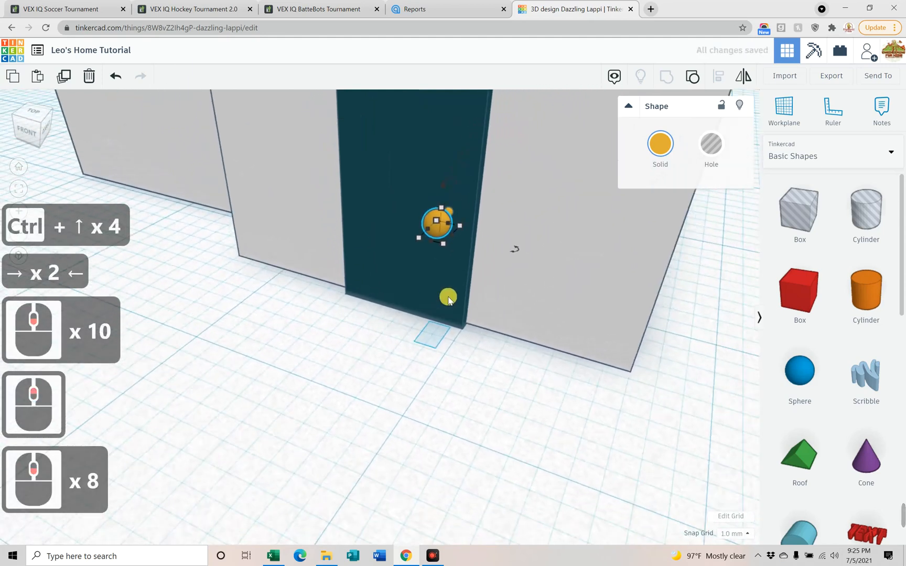
{"action": "scroll", "coordinate": [448, 298], "scroll_direction": "down", "scroll_amount": 6}
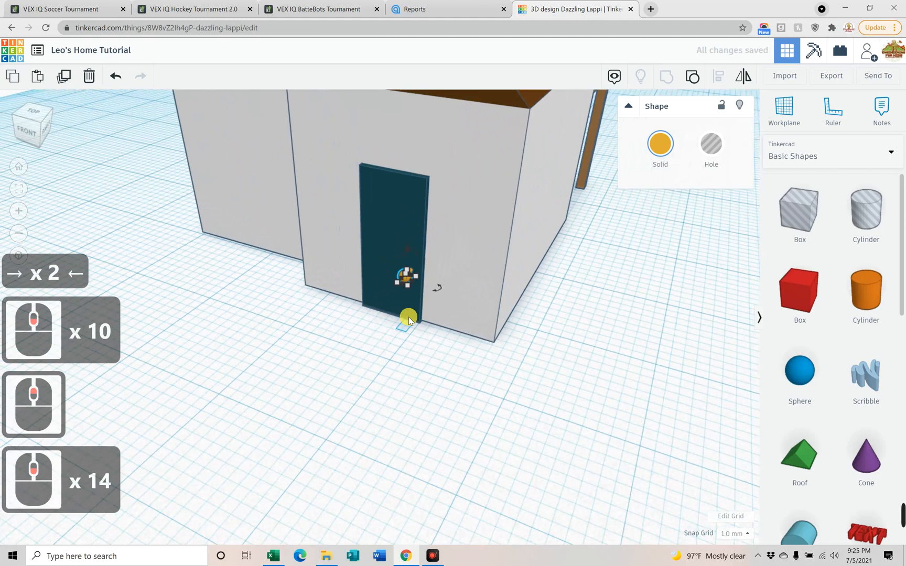
{"action": "key", "text": "ctrl+Up"}
{"action": "key", "text": "ctrl+Up"}
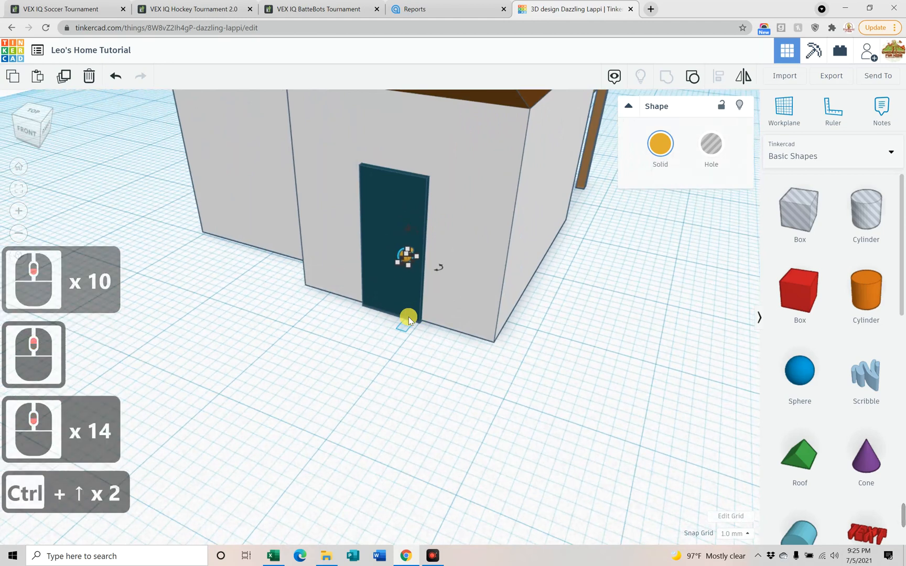
{"action": "left_click", "coordinate": [406, 337]}
{"action": "right_click_drag", "start_coordinate": [475, 388], "coordinate": [309, 372]}
{"action": "right_click_drag", "start_coordinate": [390, 370], "coordinate": [410, 317]}
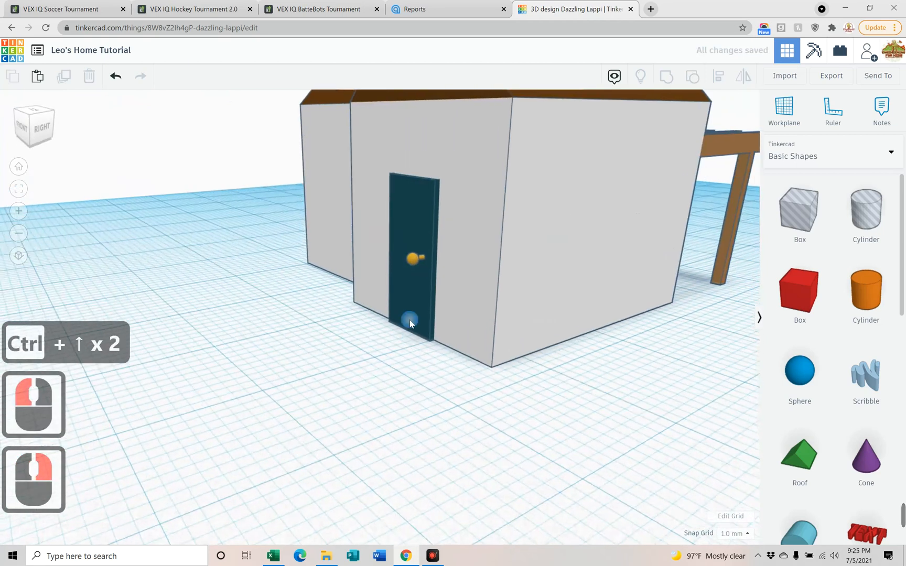
- Push the doorknob one 1 mm grid step into the teal door, comparing its position in and out
{"action": "left_click", "coordinate": [405, 263]}
{"action": "key", "text": "f"}
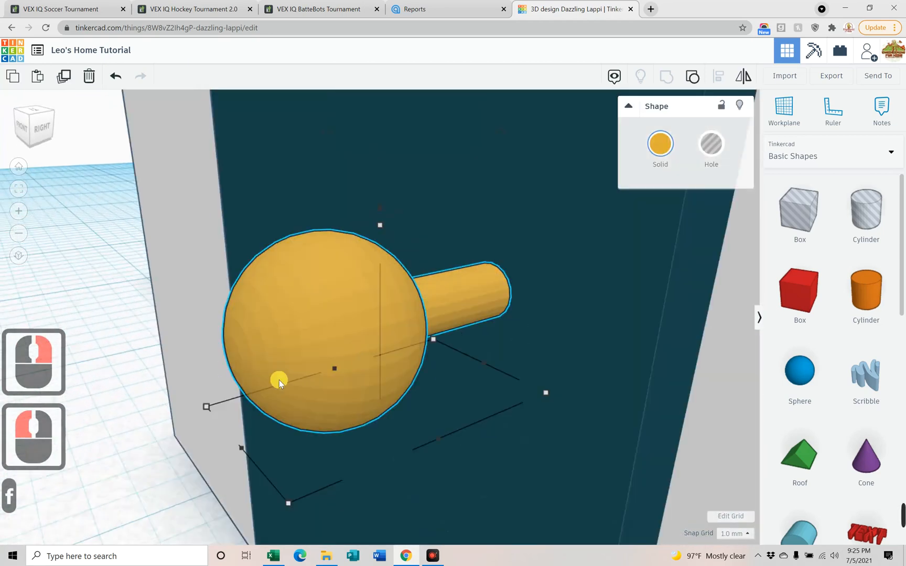
{"action": "right_click_drag", "start_coordinate": [277, 378], "coordinate": [144, 361]}
{"action": "key", "text": "Right"}
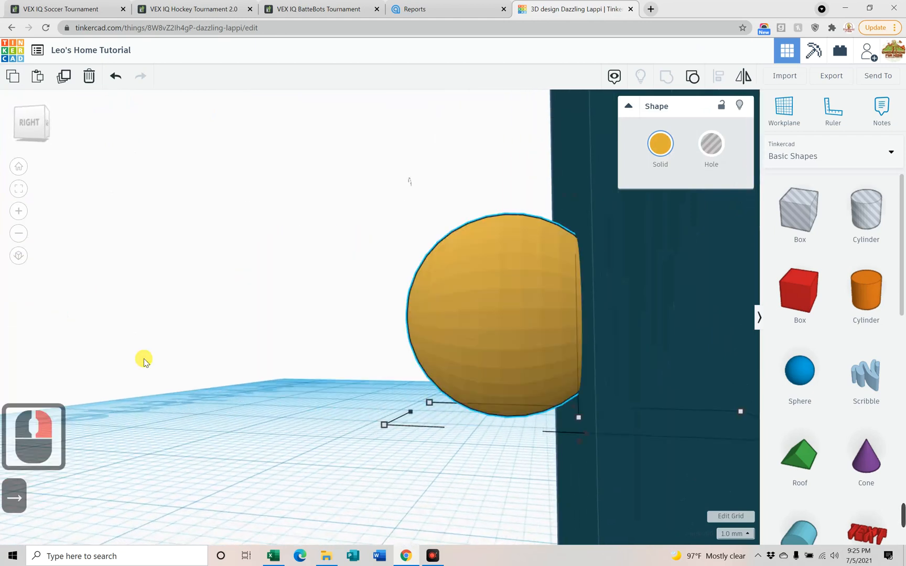
{"action": "key", "text": "Left"}
{"action": "key", "text": "Right"}
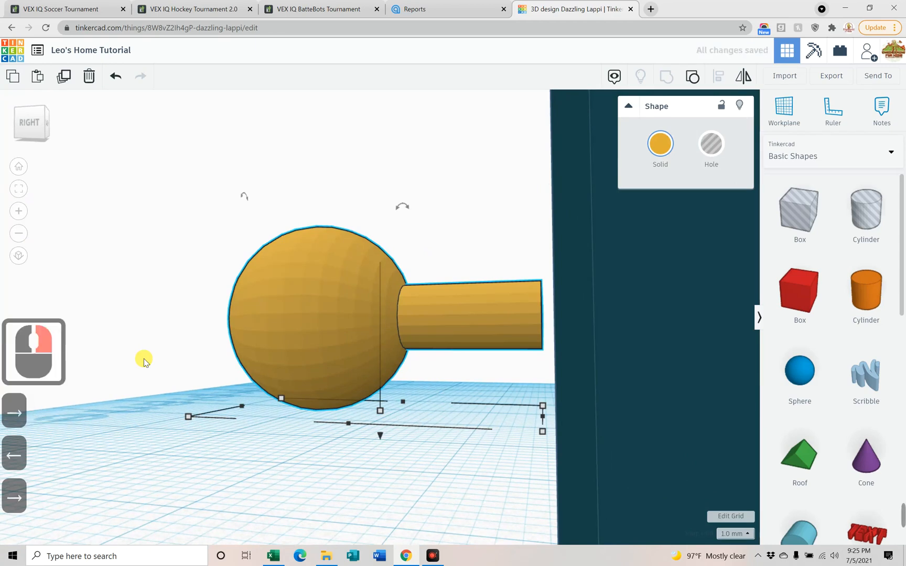
{"action": "key", "text": "Left"}
{"action": "key", "text": "Right"}
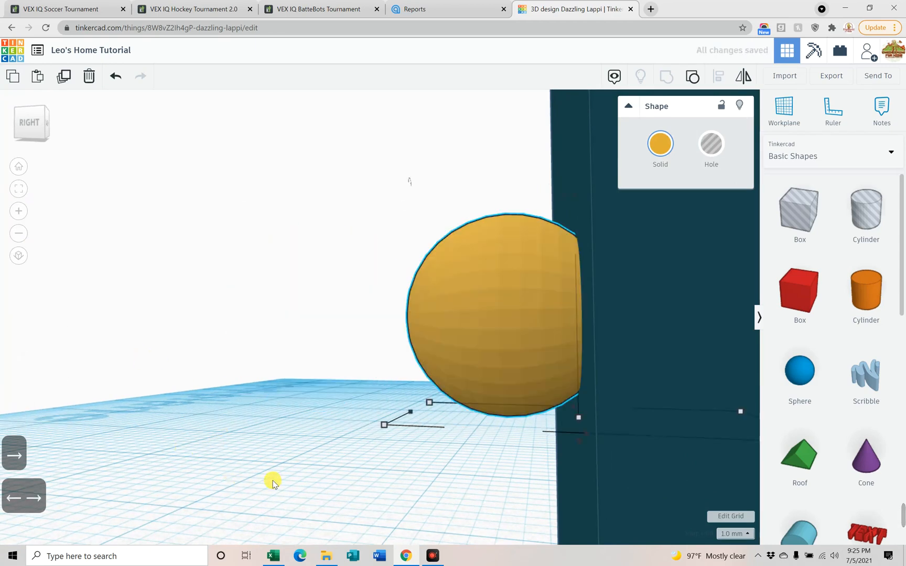
- Set the snap grid to 0.1 mm and pull the doorknob back out until part of its peg shows
{"action": "left_click", "coordinate": [739, 534]}
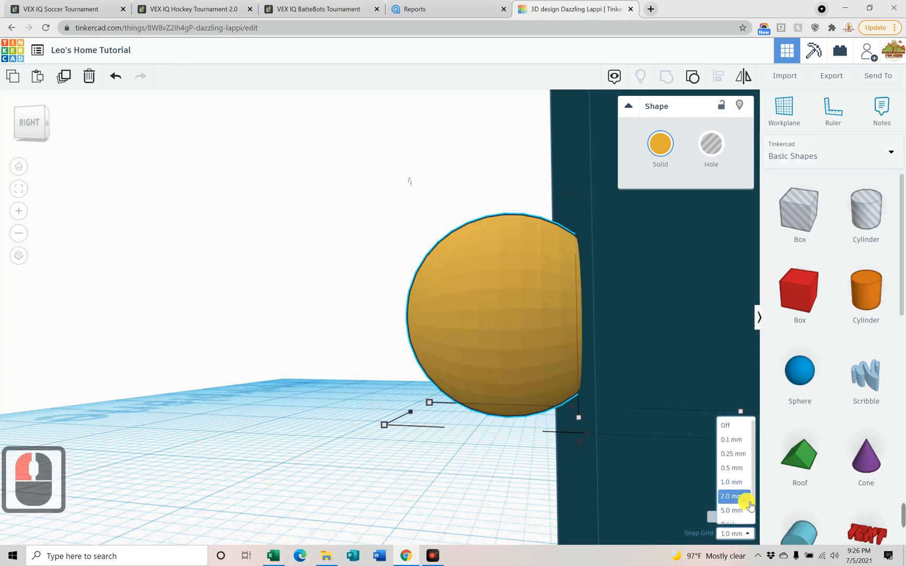
{"action": "left_click", "coordinate": [741, 442]}
{"action": "key", "text": "Left"}
{"action": "key", "text": "Left"}
{"action": "key", "text": "Left"}
{"action": "key", "text": "Left"}
{"action": "key", "text": "Left"}
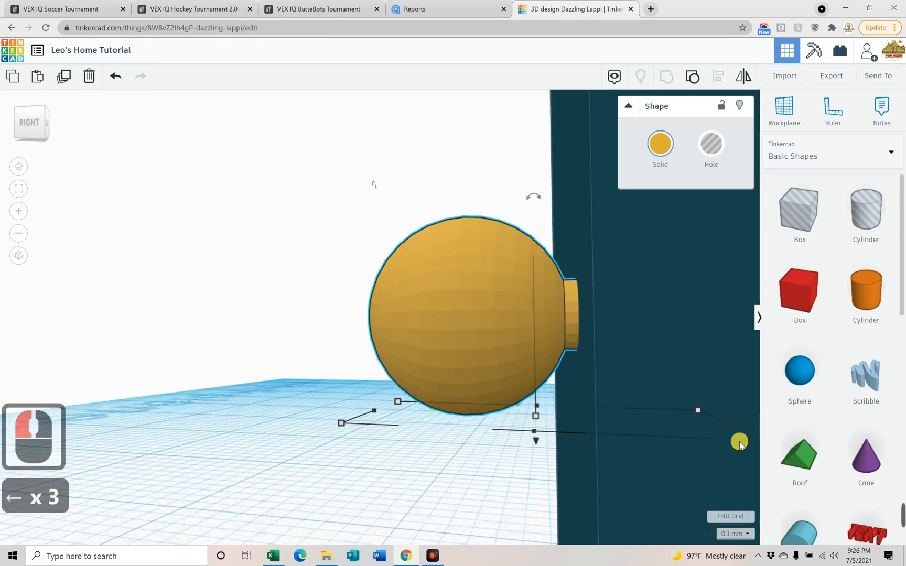
{"action": "key", "text": "Left"}
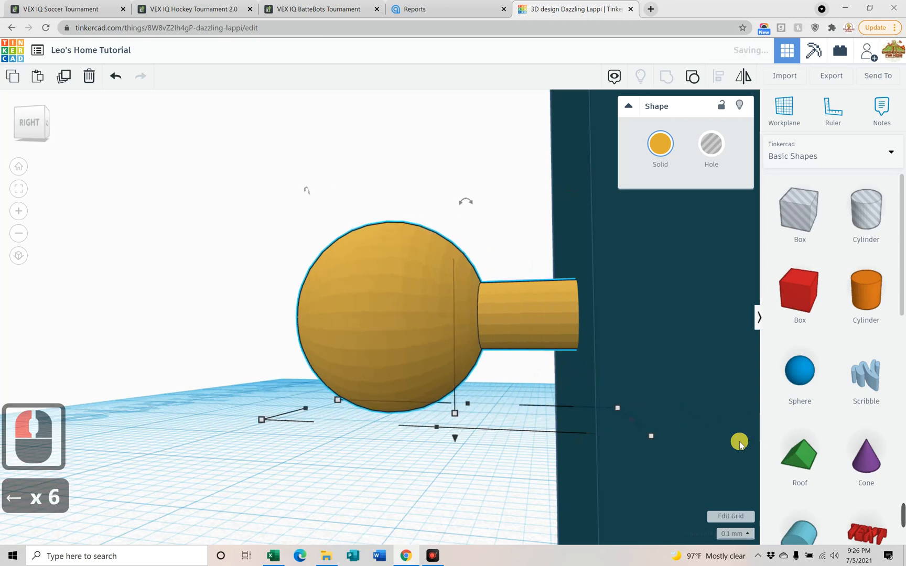
- Nudge the doorknob three 0.1 mm steps sideways towards the door's right edge
{"action": "right_click_drag", "start_coordinate": [157, 258], "coordinate": [442, 349]}
{"action": "key", "text": "Right"}
{"action": "key", "text": "Right"}
{"action": "key", "text": "Right"}
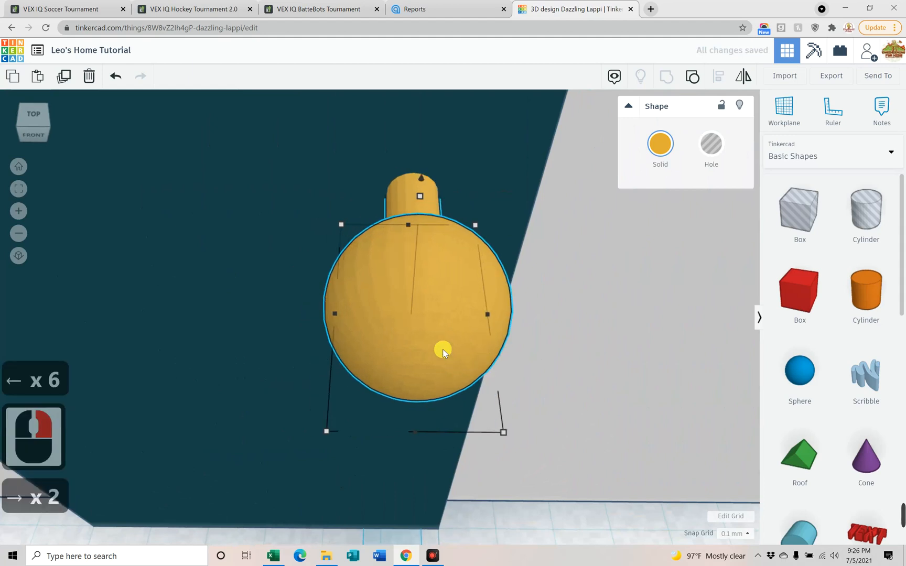
{"action": "right_click_drag", "start_coordinate": [551, 404], "coordinate": [440, 334]}
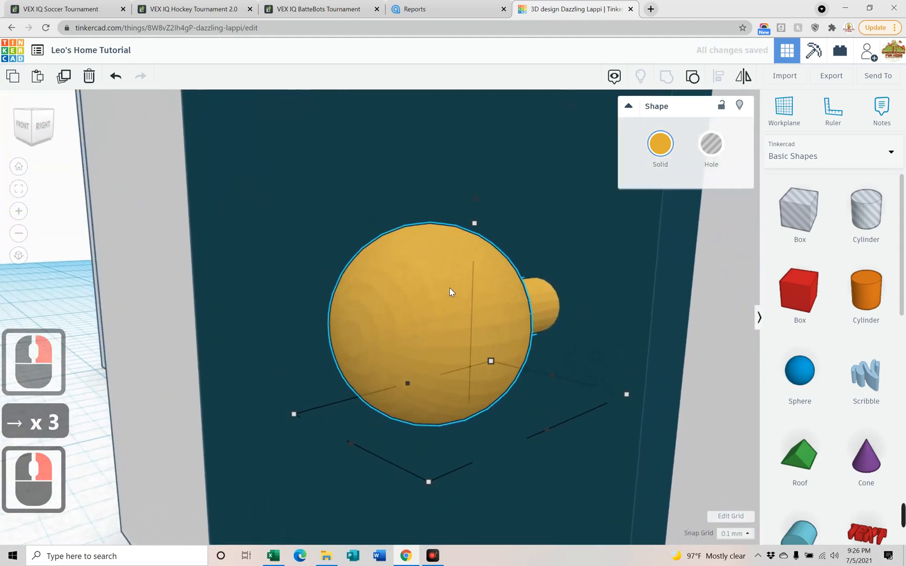
- Place a red box against the front wall of the larger house section, beside the section with the door
{"action": "scroll", "coordinate": [453, 282], "scroll_direction": "down", "scroll_amount": 8}
{"action": "right_click_drag", "start_coordinate": [498, 269], "coordinate": [291, 469]}
{"action": "right_click_drag", "start_coordinate": [220, 500], "coordinate": [535, 416], "text": "shift"}
{"action": "scroll", "coordinate": [530, 392], "scroll_direction": "down", "scroll_amount": 11}
{"action": "right_click_drag", "start_coordinate": [367, 358], "coordinate": [374, 313]}
{"action": "scroll", "coordinate": [373, 303], "scroll_direction": "up", "scroll_amount": 4}
{"action": "scroll", "coordinate": [373, 303], "scroll_direction": "up", "scroll_amount": 2}
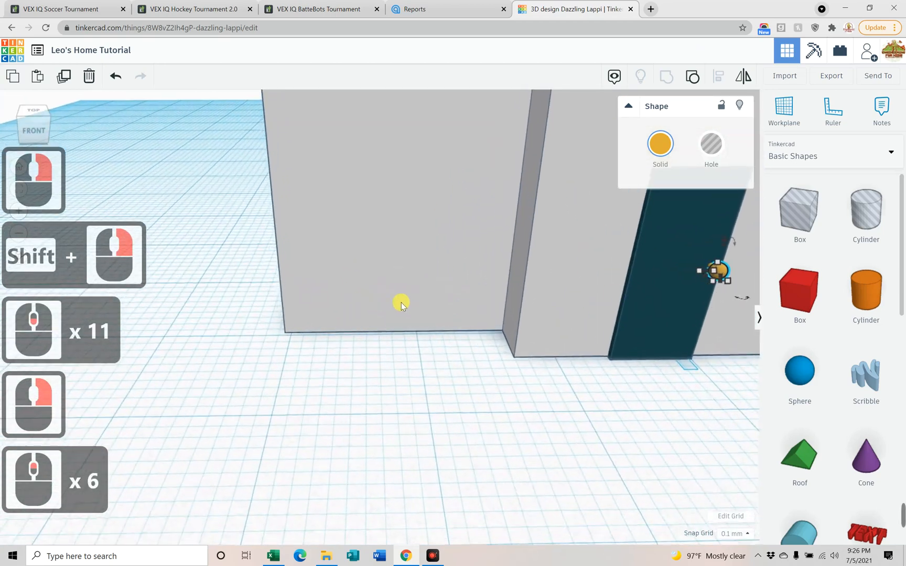
{"action": "left_click_drag", "start_coordinate": [806, 293], "coordinate": [392, 396]}
- Reduce the red box's width along the wall to 0.5 mm
{"action": "right_click_drag", "start_coordinate": [239, 396], "coordinate": [508, 392]}
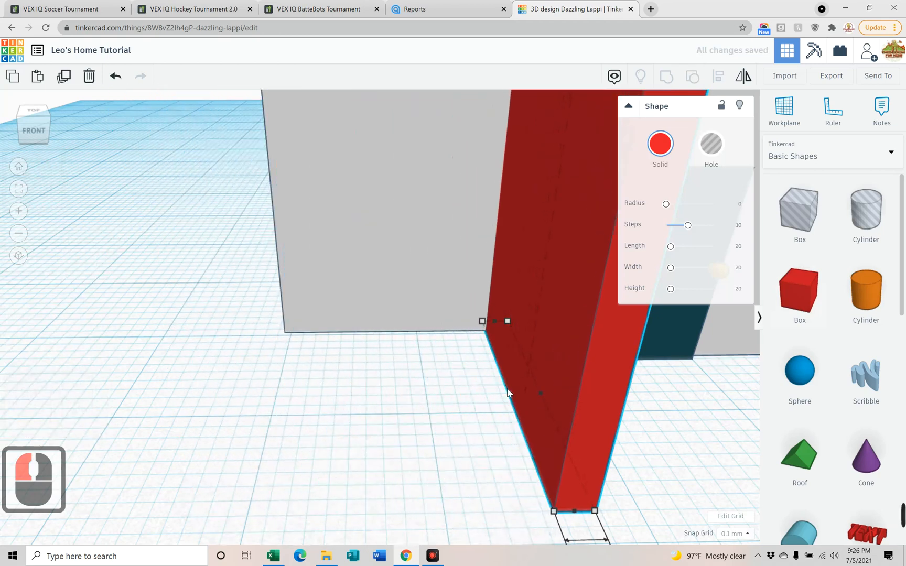
{"action": "left_click_drag", "start_coordinate": [508, 390], "coordinate": [523, 393]}
{"action": "left_click", "coordinate": [524, 394]}
{"action": "scroll", "coordinate": [513, 406], "scroll_direction": "down", "scroll_amount": 4}
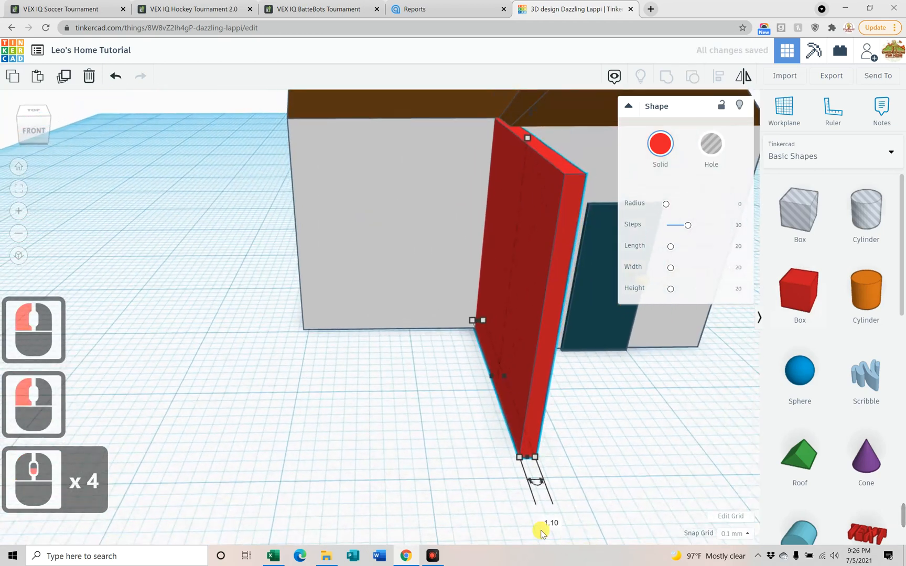
{"action": "left_click", "coordinate": [550, 520]}
{"action": "type", "text": "0"}
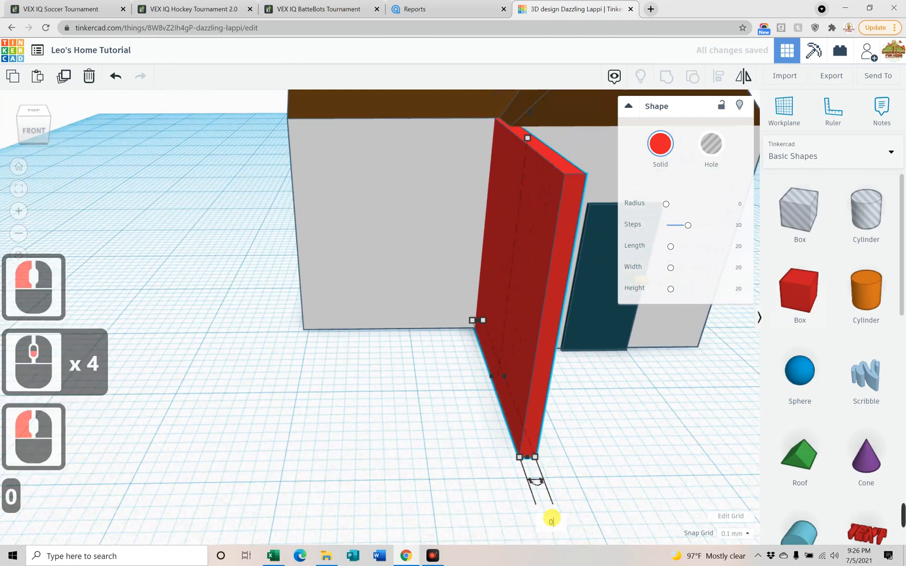
{"action": "type", "text": ".5"}
{"action": "key", "text": "Return"}
- Shift the thin red panel to the middle of the wall and set its depth to 1 mm
{"action": "left_click_drag", "start_coordinate": [539, 399], "coordinate": [421, 422]}
{"action": "right_click_drag", "start_coordinate": [352, 442], "coordinate": [532, 435]}
{"action": "left_click", "coordinate": [336, 407]}
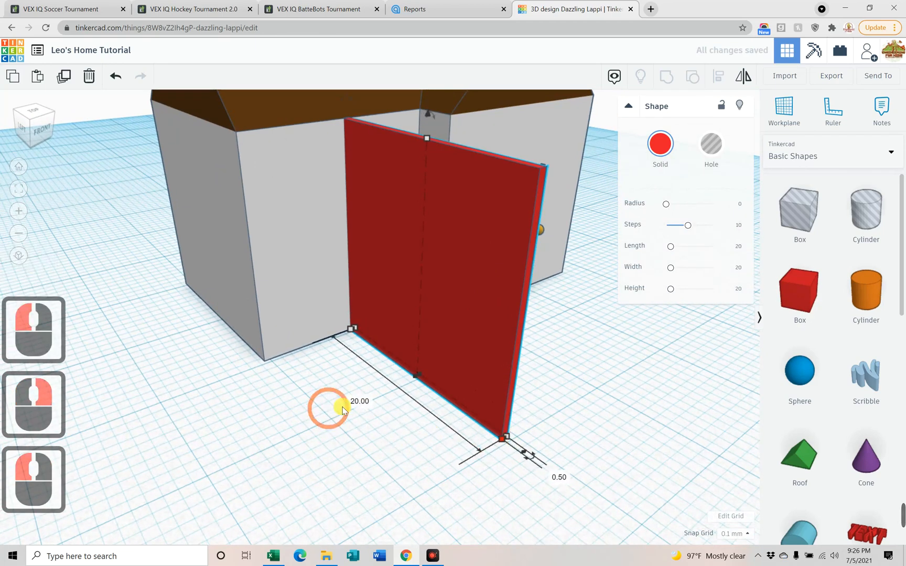
{"action": "left_click", "coordinate": [360, 402]}
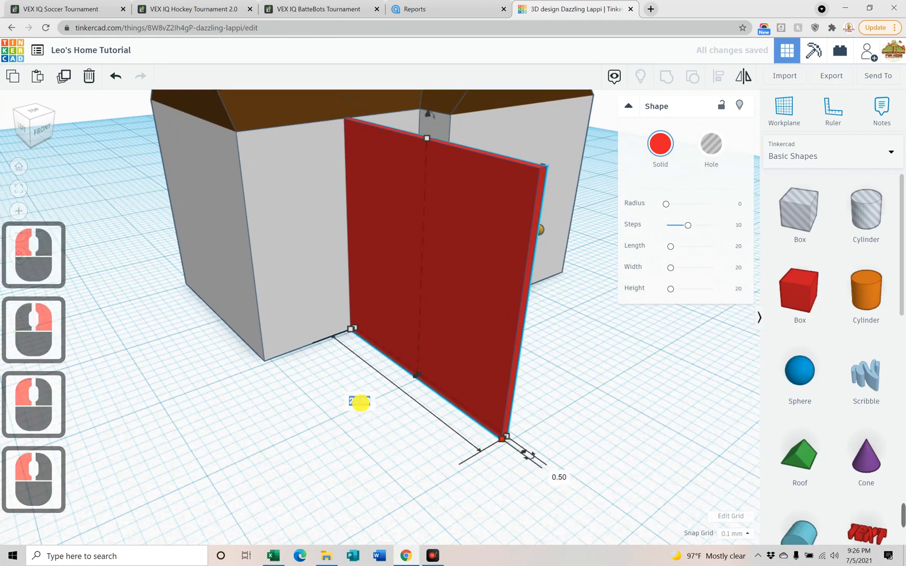
{"action": "type", "text": "1"}
{"action": "key", "text": "Return"}
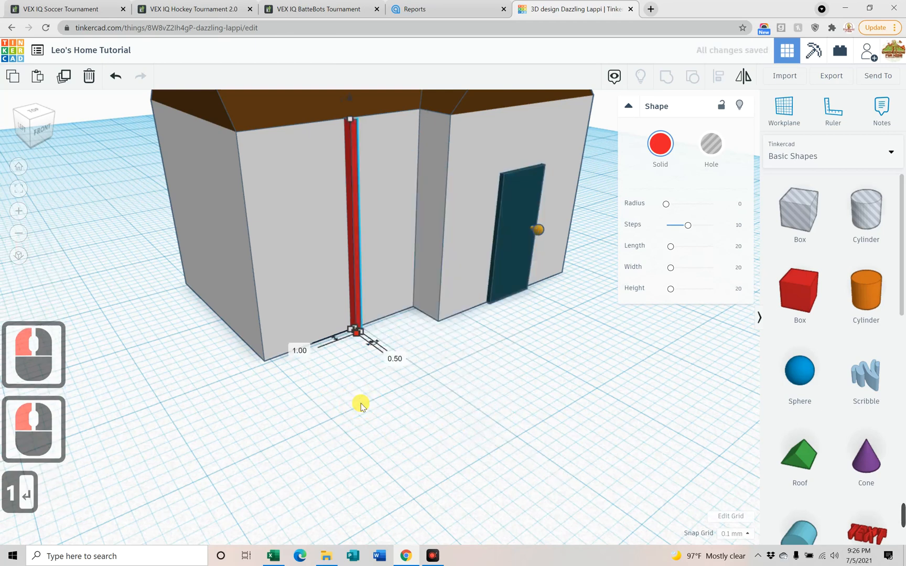
- Shorten the red strip to about 6.7 mm tall and raise it to window height on the front wall
{"action": "right_click_drag", "start_coordinate": [433, 398], "coordinate": [422, 390]}
{"action": "key", "text": "f"}
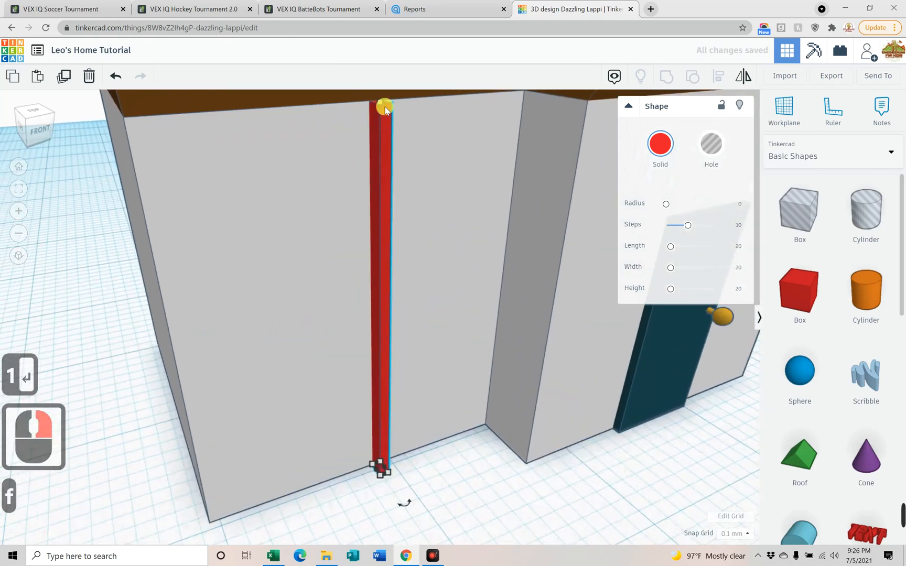
{"action": "left_click_drag", "start_coordinate": [379, 104], "coordinate": [382, 257]}
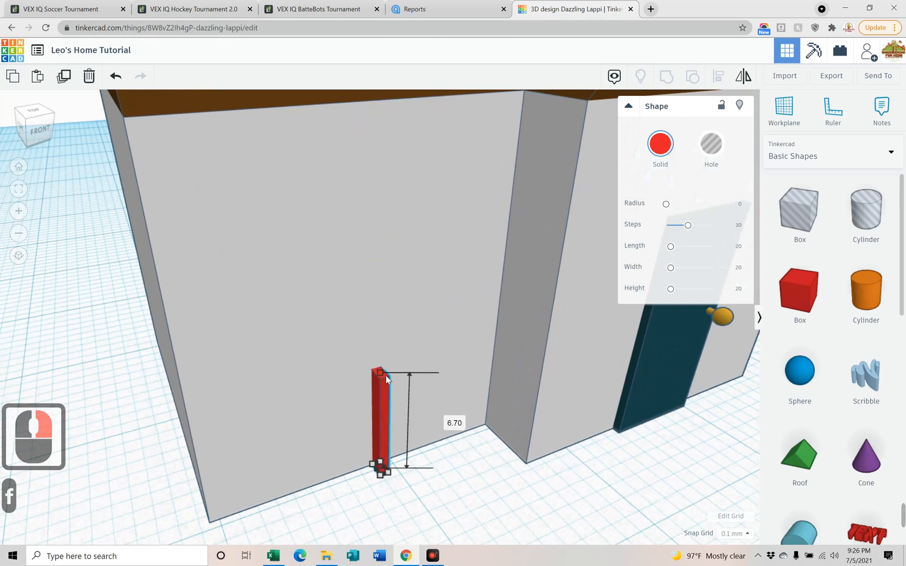
{"action": "left_click", "coordinate": [379, 407]}
{"action": "left_click_drag", "start_coordinate": [387, 382], "coordinate": [362, 208]}
{"action": "right_click_drag", "start_coordinate": [449, 477], "coordinate": [538, 522]}
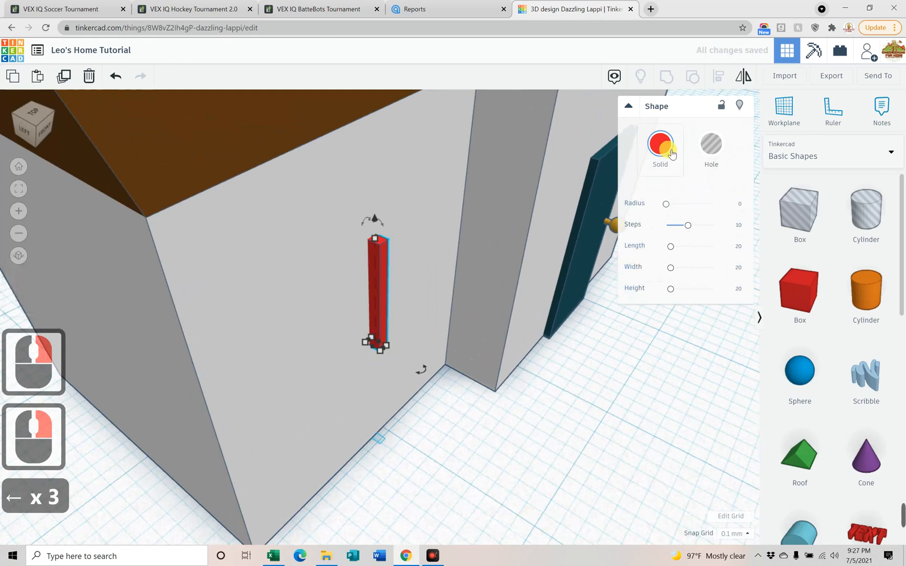
- Colour the red strip dark brown and slide it about 4.4 mm along the front wall, away from the door section
{"action": "left_click", "coordinate": [660, 145]}
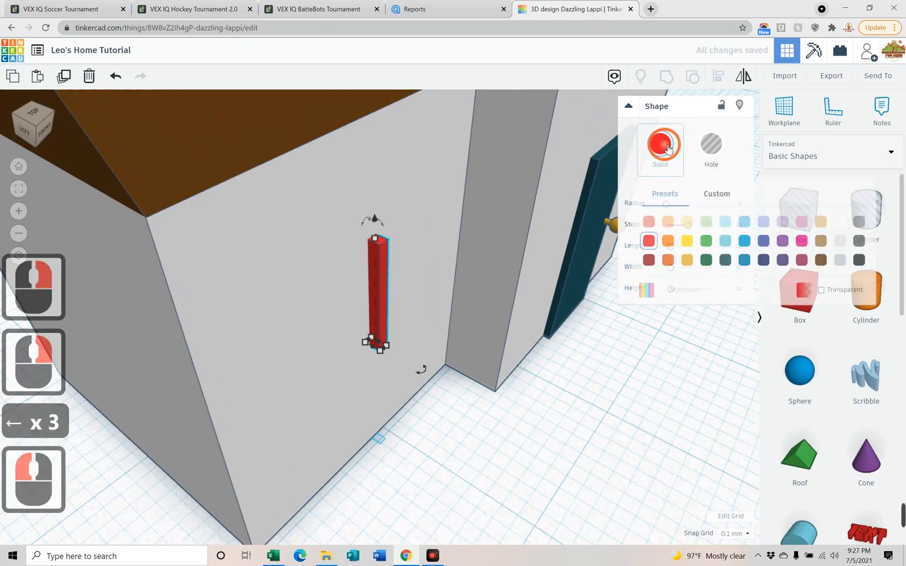
{"action": "left_click", "coordinate": [822, 260]}
{"action": "right_click_drag", "start_coordinate": [618, 411], "coordinate": [461, 386]}
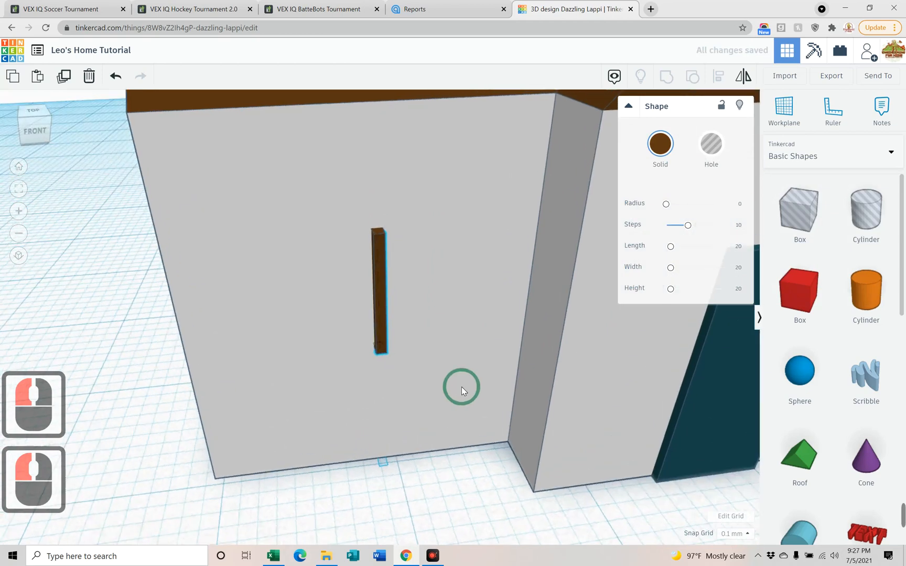
{"action": "scroll", "coordinate": [460, 388], "scroll_direction": "up", "scroll_amount": 3}
{"action": "scroll", "coordinate": [461, 389], "scroll_direction": "down", "scroll_amount": 10}
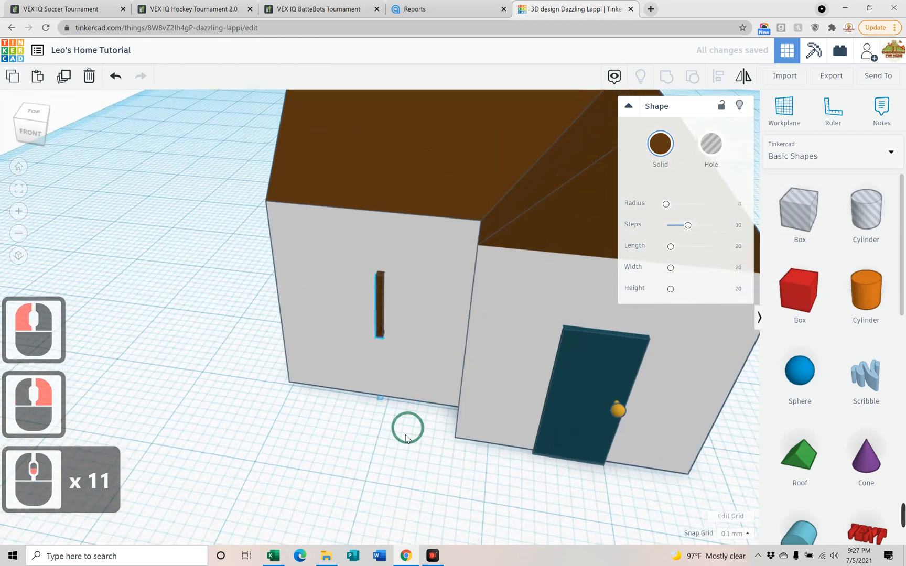
{"action": "right_click_drag", "start_coordinate": [497, 435], "coordinate": [384, 353]}
{"action": "scroll", "coordinate": [398, 395], "scroll_direction": "up", "scroll_amount": 6}
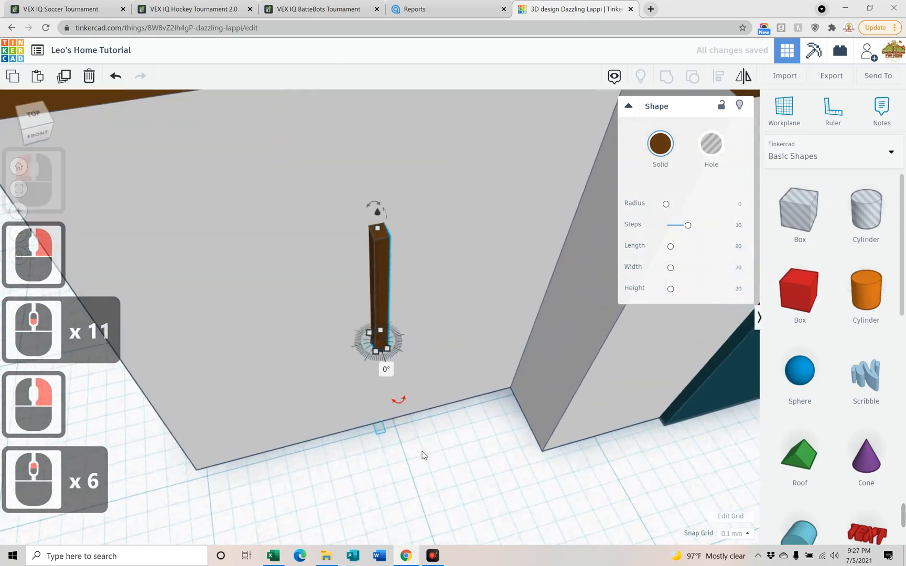
{"action": "right_click_drag", "start_coordinate": [502, 442], "coordinate": [409, 456]}
{"action": "left_click_drag", "start_coordinate": [379, 303], "coordinate": [226, 306]}
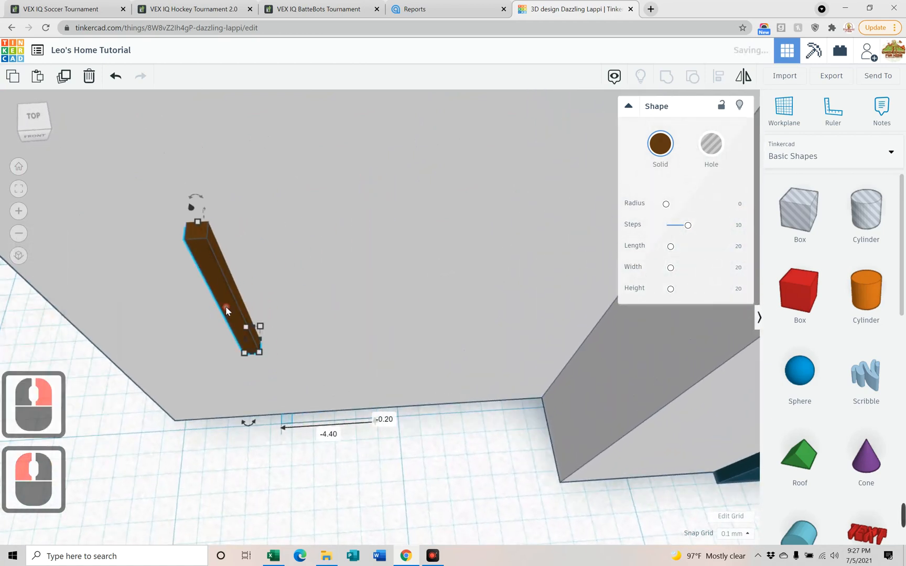
- Duplicate the brown strip twice along the front wall to form three evenly spaced vertical window bars
{"action": "key", "text": "ctrl+d"}
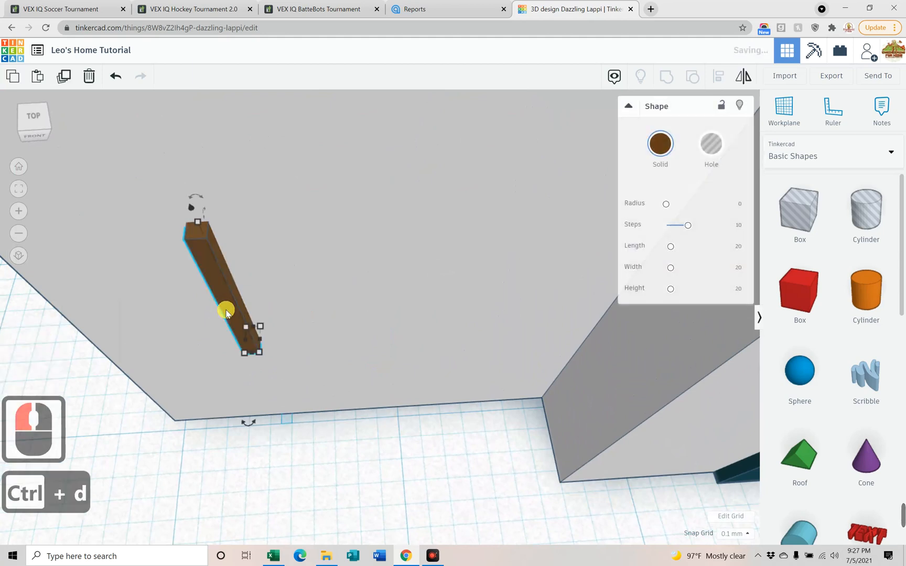
{"action": "key", "text": "Right"}
{"action": "key", "text": "Right"}
{"action": "key", "text": "Right"}
{"action": "key", "text": "Right"}
{"action": "key", "text": "Right"}
{"action": "key", "text": "Right"}
{"action": "key", "text": "Right"}
{"action": "key", "text": "Right"}
{"action": "key", "text": "Right"}
{"action": "key", "text": "Right"}
{"action": "key", "text": "Right"}
{"action": "key", "text": "Right"}
{"action": "key", "text": "Right"}
{"action": "key", "text": "Right"}
{"action": "key", "text": "Right"}
{"action": "key", "text": "Right"}
{"action": "key", "text": "Right"}
{"action": "key", "text": "Right"}
{"action": "key", "text": "Right"}
{"action": "key", "text": "Right"}
{"action": "key", "text": "Right"}
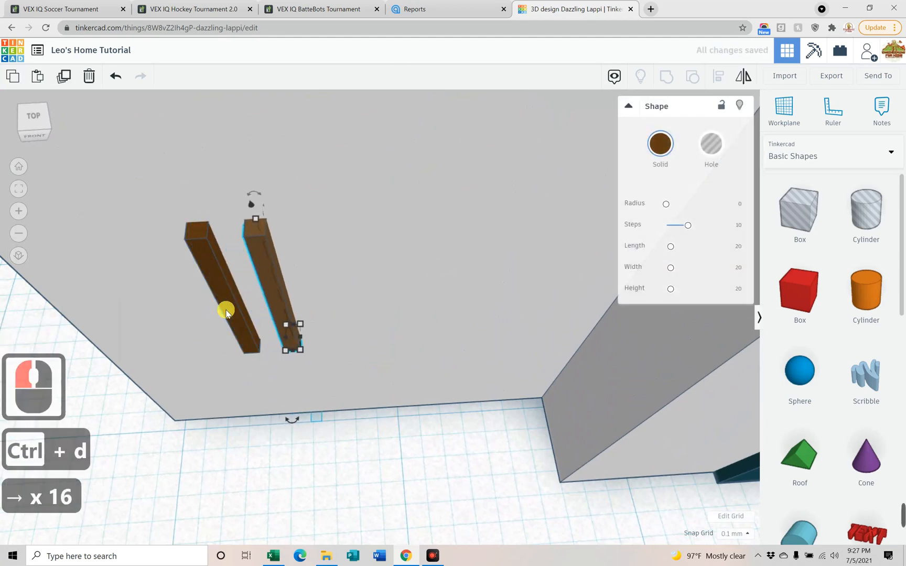
{"action": "key", "text": "Left"}
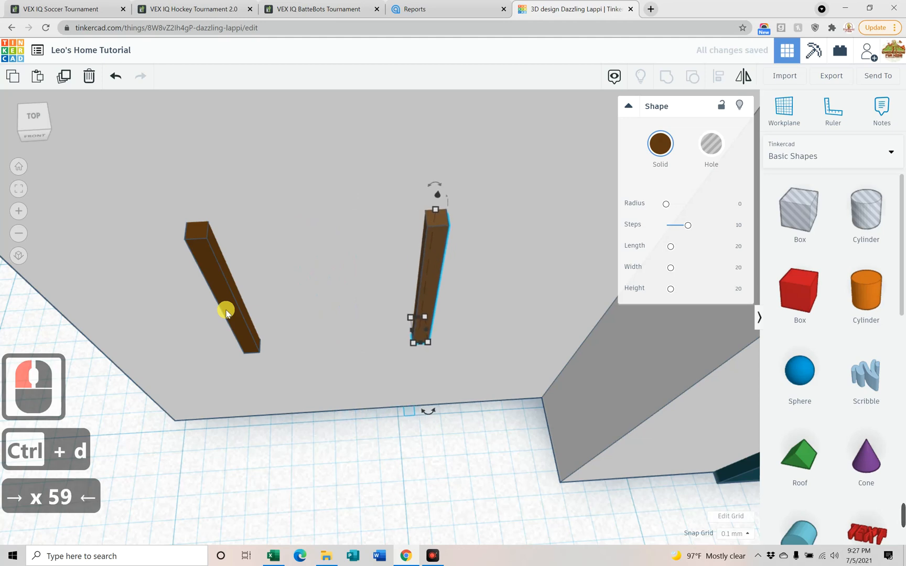
{"action": "key", "text": "Left"}
{"action": "key", "text": "Left"}
{"action": "key", "text": "Left"}
{"action": "key", "text": "Left"}
{"action": "key", "text": "Left"}
{"action": "key", "text": "Left"}
{"action": "key", "text": "Left"}
{"action": "key", "text": "Left"}
{"action": "key", "text": "Left"}
{"action": "key", "text": "Left"}
{"action": "key", "text": "Left"}
{"action": "key", "text": "Left"}
{"action": "key", "text": "Left"}
{"action": "key", "text": "Left"}
{"action": "key", "text": "Left"}
{"action": "key", "text": "Left"}
{"action": "key", "text": "Left"}
{"action": "key", "text": "Left"}
{"action": "key", "text": "Left"}
{"action": "key", "text": "Left"}
{"action": "key", "text": "Right"}
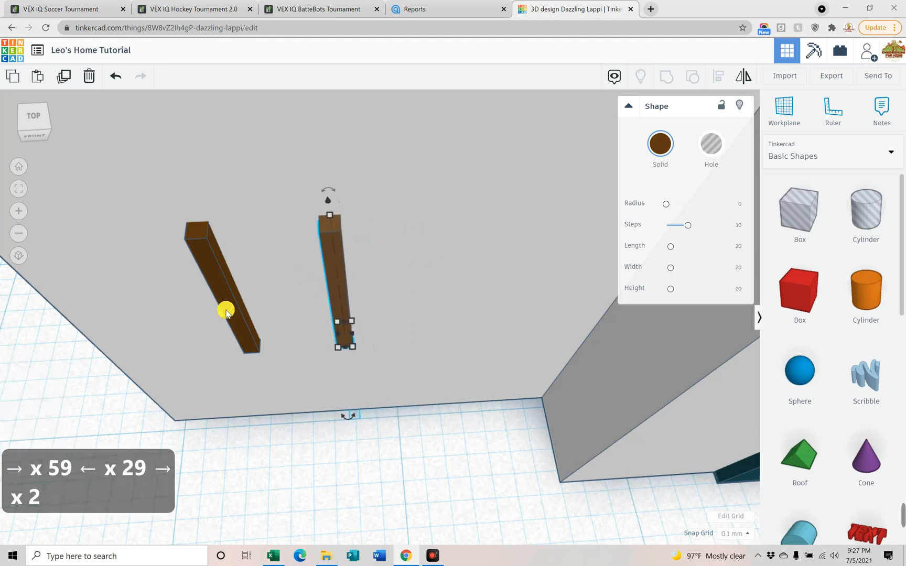
{"action": "key", "text": "ctrl+d"}
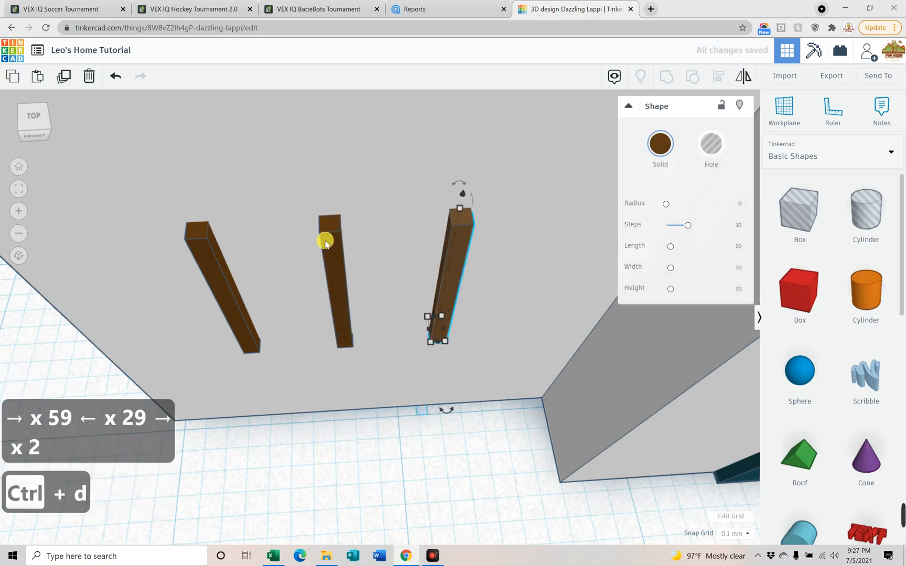
- Duplicate the outer vertical bar farthest from the door, turn the copy horizontal and shift it to span all three bars
{"action": "left_click", "coordinate": [220, 295]}
{"action": "key", "text": "ctrl+d"}
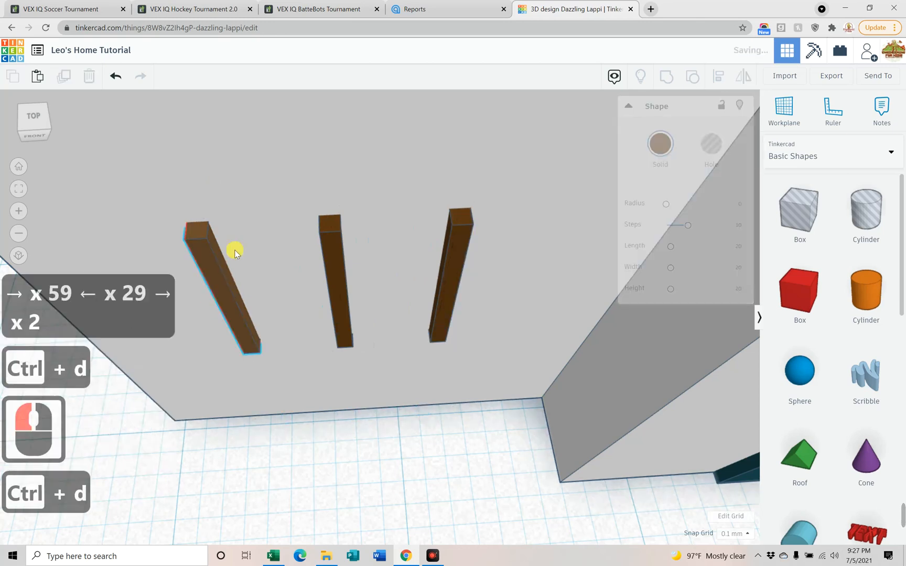
{"action": "left_click_drag", "start_coordinate": [200, 198], "coordinate": [337, 293]}
{"action": "left_click", "coordinate": [338, 295]}
{"action": "key", "text": "Right"}
{"action": "key", "text": "Right"}
{"action": "key", "text": "Right"}
{"action": "key", "text": "Right"}
{"action": "key", "text": "Right"}
{"action": "key", "text": "Right"}
{"action": "key", "text": "Right"}
{"action": "key", "text": "Right"}
{"action": "key", "text": "Right"}
{"action": "key", "text": "Right"}
{"action": "key", "text": "Right"}
{"action": "key", "text": "Right"}
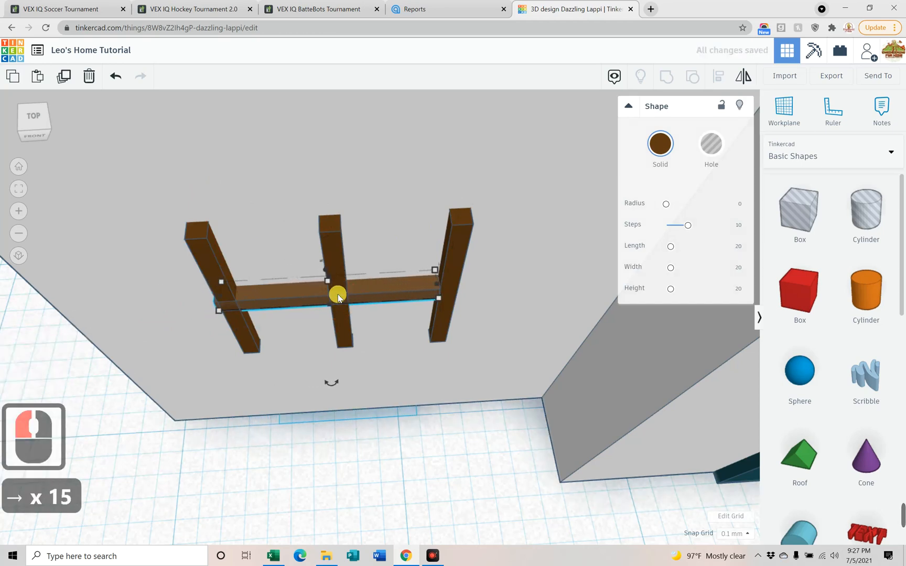
- Raise the horizontal bar to the upper ends of the three vertical bars to form the window's top rail
{"action": "key", "text": "ctrl+Up"}
{"action": "key", "text": "ctrl+Up"}
{"action": "key", "text": "ctrl+Up"}
{"action": "key", "text": "ctrl+Up"}
{"action": "key", "text": "ctrl+Up"}
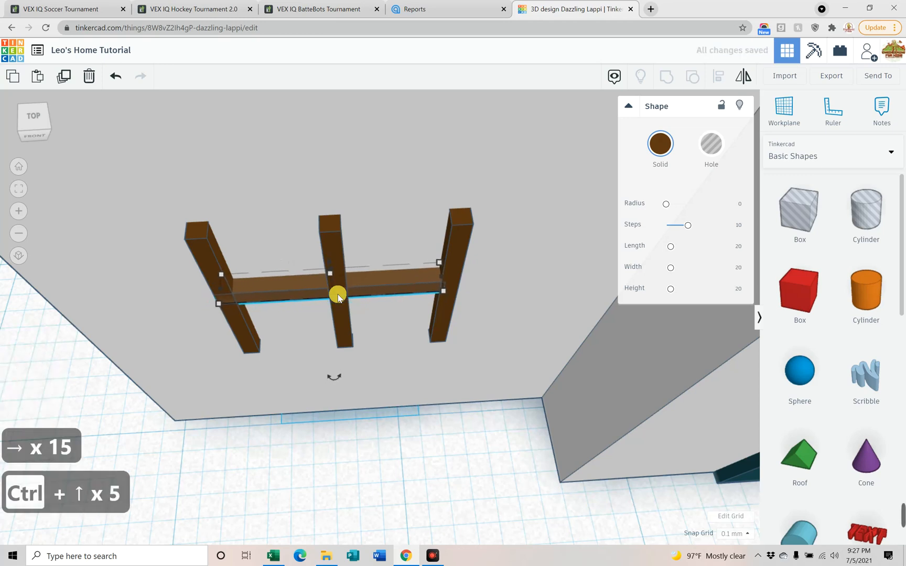
{"action": "key", "text": "ctrl+Up"}
{"action": "key", "text": "ctrl+Up"}
{"action": "key", "text": "ctrl+Up"}
{"action": "key", "text": "ctrl+Up"}
{"action": "key", "text": "ctrl+Up"}
{"action": "key", "text": "ctrl+Up"}
{"action": "key", "text": "ctrl+Up"}
{"action": "key", "text": "ctrl+Up"}
{"action": "key", "text": "ctrl+Up"}
{"action": "key", "text": "ctrl+Up"}
{"action": "key", "text": "ctrl+Up"}
{"action": "key", "text": "ctrl+Up"}
{"action": "key", "text": "ctrl+Up"}
{"action": "key", "text": "ctrl+Up"}
{"action": "key", "text": "ctrl+Up"}
{"action": "key", "text": "ctrl+Up"}
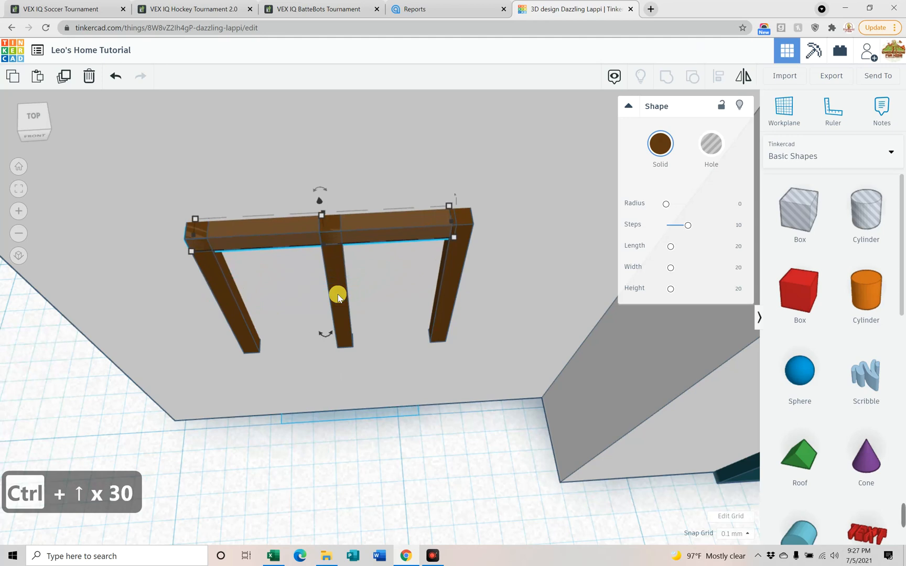
- Duplicate the window's top rail and lower the copy to mid-height as a crossbar
{"action": "right_click_drag", "start_coordinate": [352, 330], "coordinate": [386, 320]}
{"action": "left_click", "coordinate": [401, 193]}
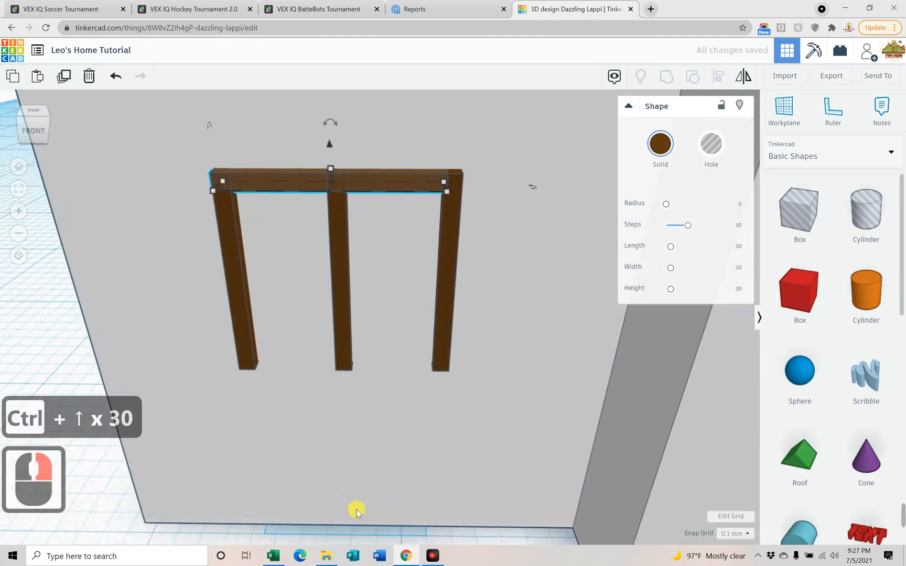
{"action": "left_click", "coordinate": [383, 185]}
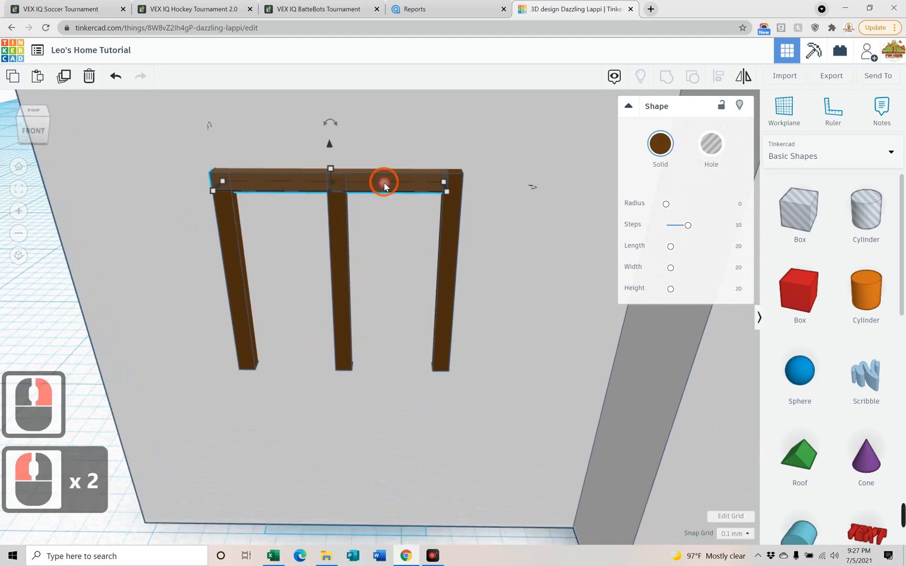
{"action": "left_click_drag", "start_coordinate": [63, 319], "coordinate": [161, 288]}
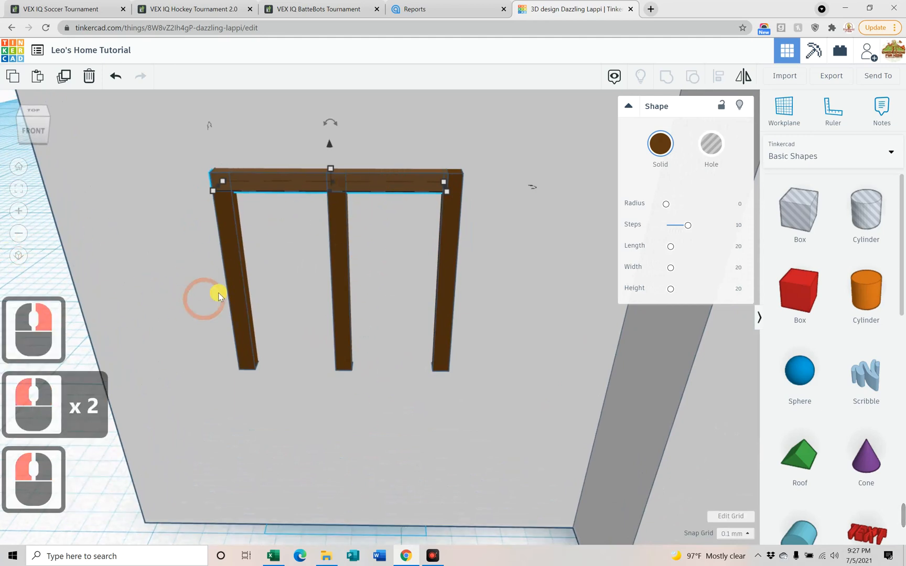
{"action": "left_click", "coordinate": [238, 294]}
{"action": "left_click", "coordinate": [290, 175]}
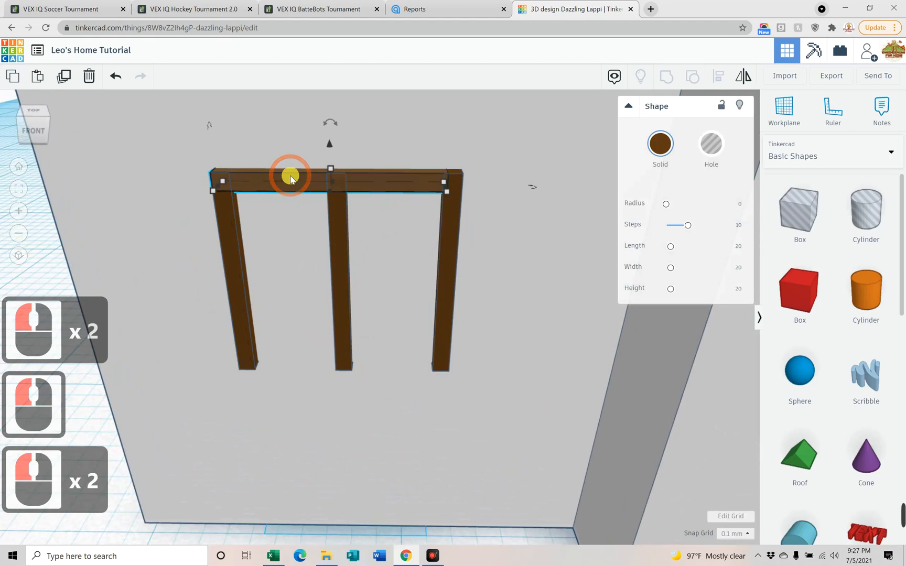
{"action": "key", "text": "ctrl+d"}
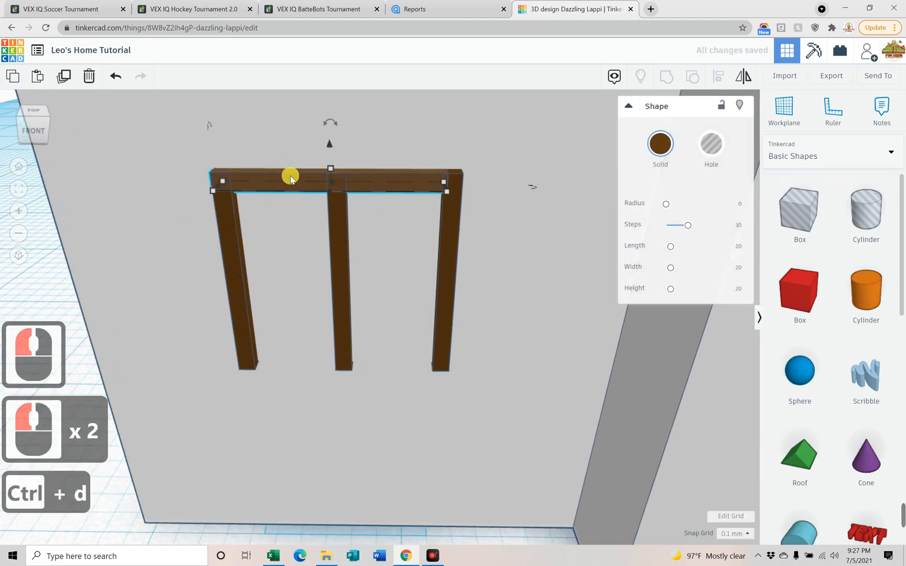
{"action": "key", "text": "ctrl+Down"}
{"action": "key", "text": "ctrl+Down"}
{"action": "key", "text": "ctrl+Down"}
{"action": "key", "text": "ctrl+Down"}
{"action": "key", "text": "ctrl+Down"}
{"action": "key", "text": "ctrl+Down"}
{"action": "key", "text": "ctrl+Down"}
{"action": "key", "text": "ctrl+Down"}
{"action": "key", "text": "ctrl+Down"}
{"action": "key", "text": "ctrl+Down"}
{"action": "key", "text": "ctrl+Down"}
{"action": "key", "text": "ctrl+Down"}
{"action": "key", "text": "ctrl+Down"}
{"action": "key", "text": "ctrl+Down"}
{"action": "key", "text": "ctrl+Down"}
{"action": "key", "text": "ctrl+Down"}
{"action": "key", "text": "ctrl+Down"}
{"action": "key", "text": "ctrl+Down"}
{"action": "key", "text": "ctrl+Down"}
{"action": "key", "text": "ctrl+Down"}
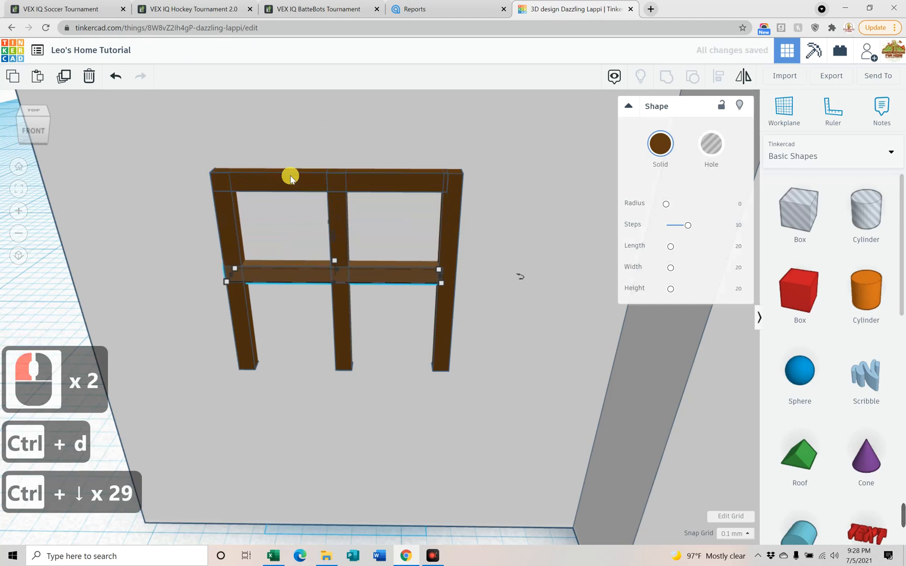
- Repeat the duplicate for a bottom rail, lower it 0.2 mm to the bar ends, and lower the middle crossbar 0.1 mm
{"action": "key", "text": "ctrl+d"}
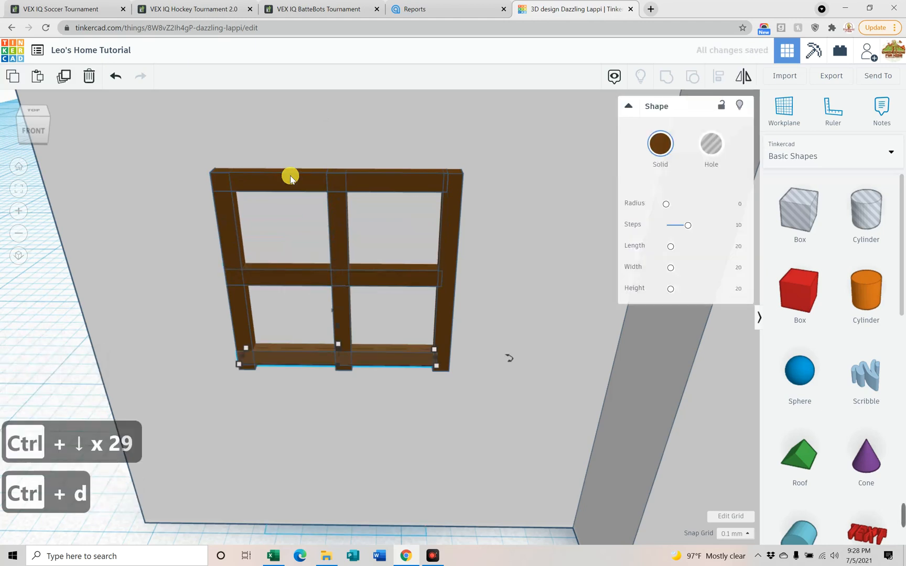
{"action": "key", "text": "ctrl+Down"}
{"action": "key", "text": "ctrl+Down"}
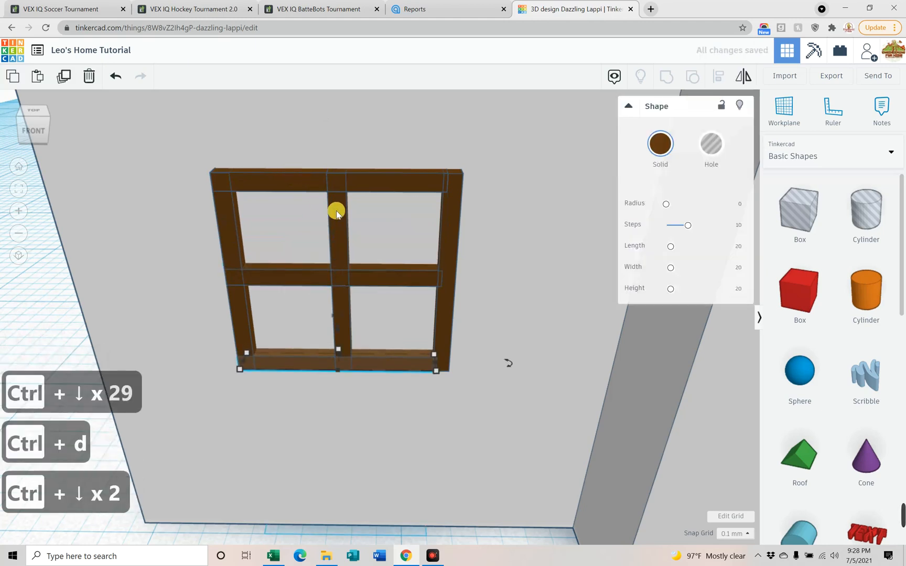
{"action": "right_click_drag", "start_coordinate": [515, 361], "coordinate": [365, 275]}
{"action": "left_click", "coordinate": [366, 274]}
{"action": "key", "text": "ctrl+Down"}
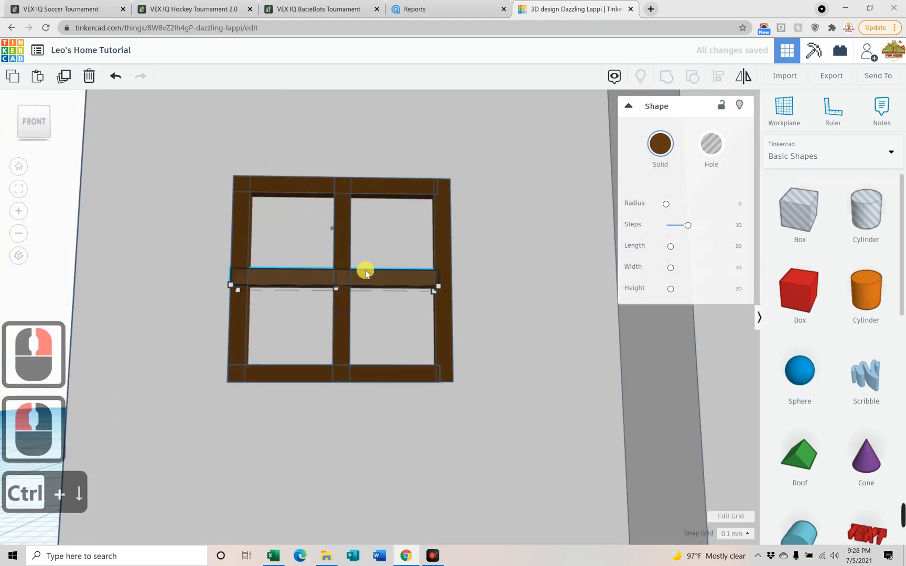
- Add a wedge on the ground in front of the window and move it away from the wall
{"action": "right_click_drag", "start_coordinate": [491, 231], "coordinate": [514, 429]}
{"action": "scroll", "coordinate": [449, 419], "scroll_direction": "down", "scroll_amount": 2}
{"action": "scroll", "coordinate": [838, 367], "scroll_direction": "down", "scroll_amount": 3}
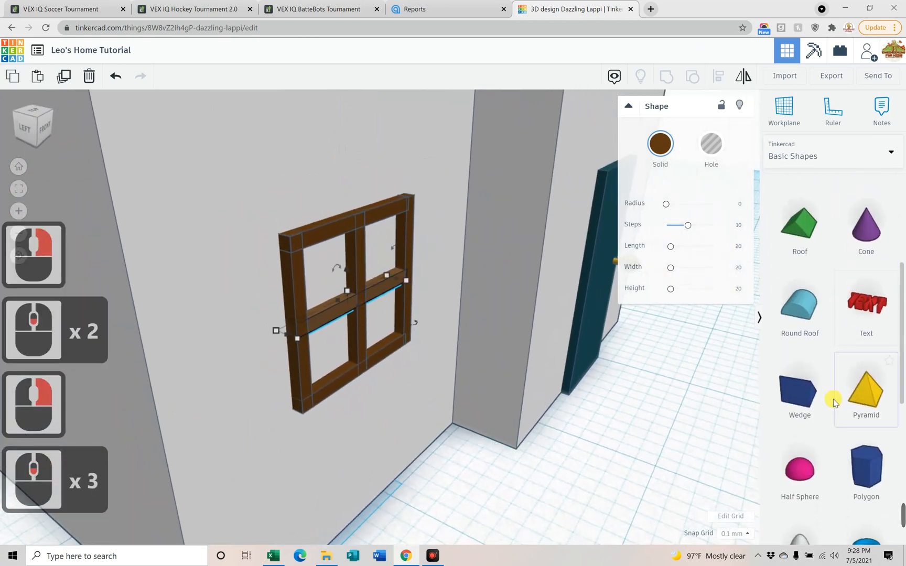
{"action": "left_click_drag", "start_coordinate": [799, 381], "coordinate": [453, 477]}
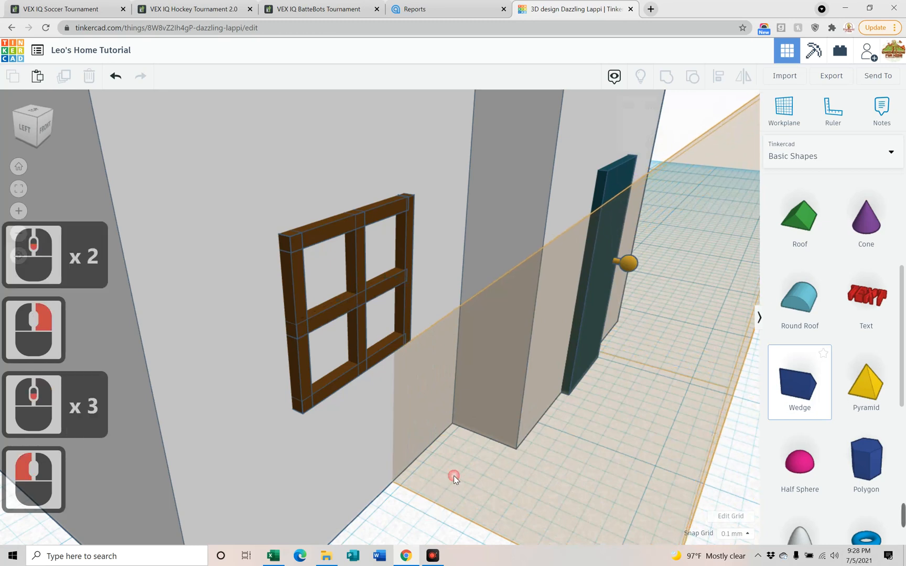
{"action": "scroll", "coordinate": [485, 434], "scroll_direction": "down", "scroll_amount": 7}
{"action": "right_click_drag", "start_coordinate": [648, 441], "coordinate": [554, 371]}
{"action": "left_click_drag", "start_coordinate": [585, 412], "coordinate": [582, 495]}
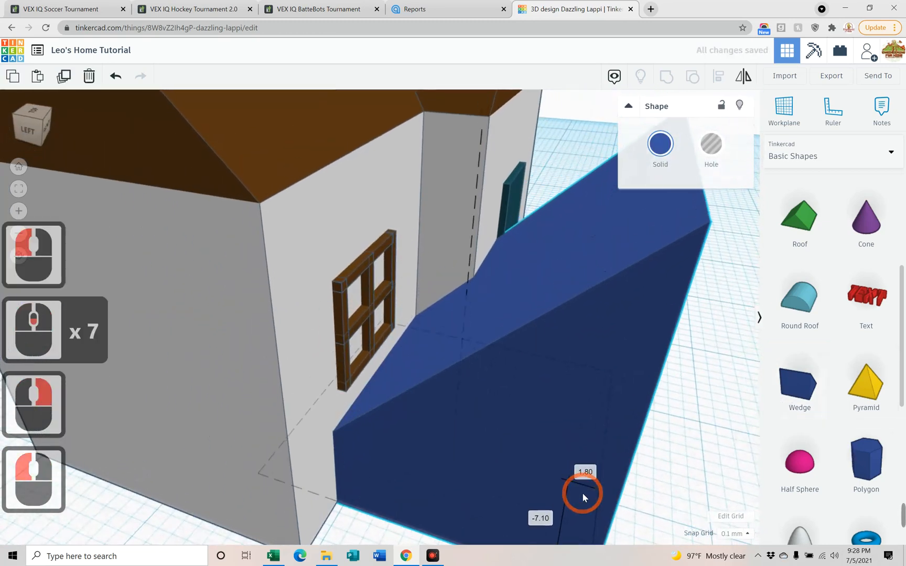
{"action": "left_click", "coordinate": [582, 494]}
- Rotate the blue wedge 180° on the workplane so its tall side faces the house wall
{"action": "scroll", "coordinate": [575, 395], "scroll_direction": "down", "scroll_amount": 7}
{"action": "scroll", "coordinate": [575, 394], "scroll_direction": "down", "scroll_amount": 4}
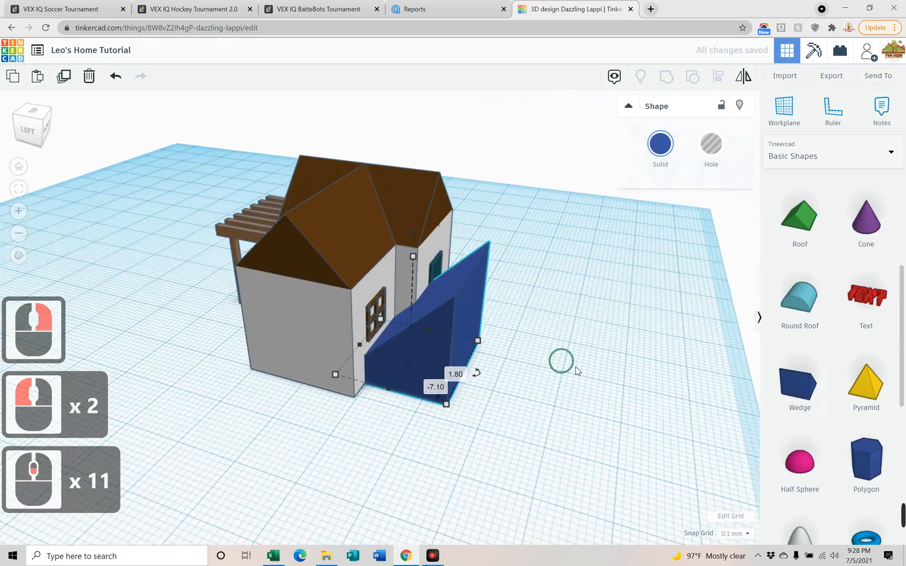
{"action": "right_click_drag", "start_coordinate": [569, 366], "coordinate": [476, 334]}
{"action": "right_click_drag", "start_coordinate": [556, 301], "coordinate": [450, 239]}
{"action": "left_click_drag", "start_coordinate": [444, 231], "coordinate": [349, 238]}
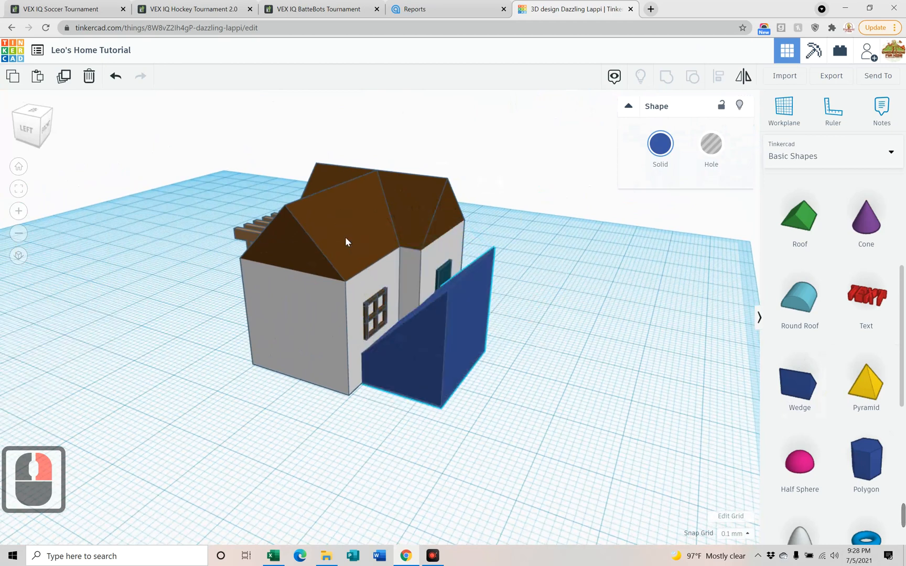
{"action": "left_click", "coordinate": [466, 317]}
{"action": "right_click_drag", "start_coordinate": [465, 317], "coordinate": [481, 376]}
{"action": "left_click_drag", "start_coordinate": [475, 379], "coordinate": [345, 330]}
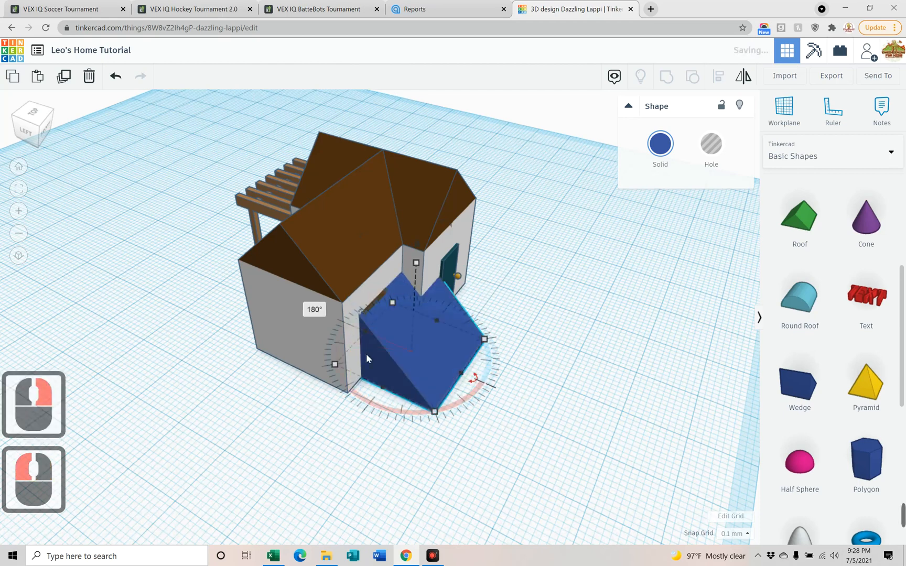
- Tip the wedge over so a flat face is on top and the slope faces forward and down
{"action": "right_click_drag", "start_coordinate": [429, 439], "coordinate": [363, 324]}
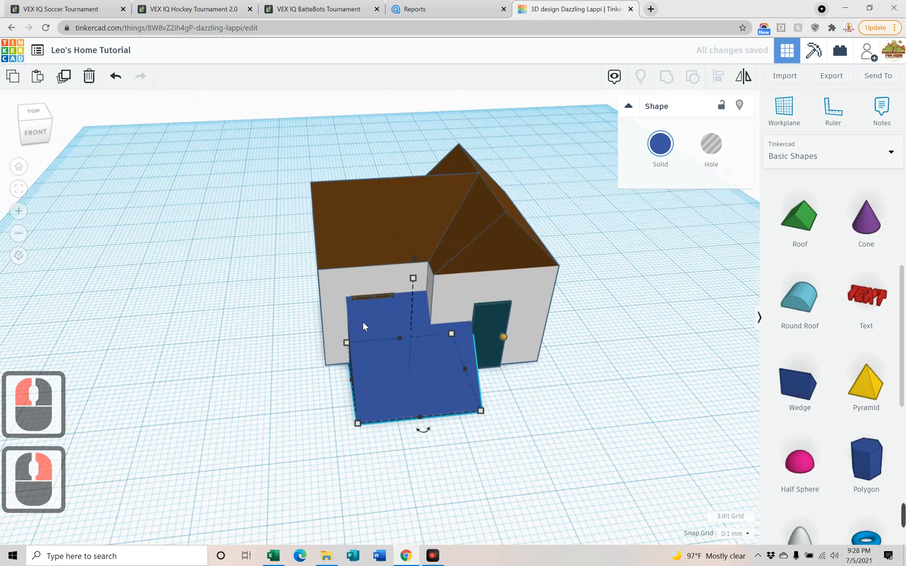
{"action": "right_click_drag", "start_coordinate": [468, 489], "coordinate": [454, 410]}
{"action": "scroll", "coordinate": [423, 271], "scroll_direction": "up", "scroll_amount": 3}
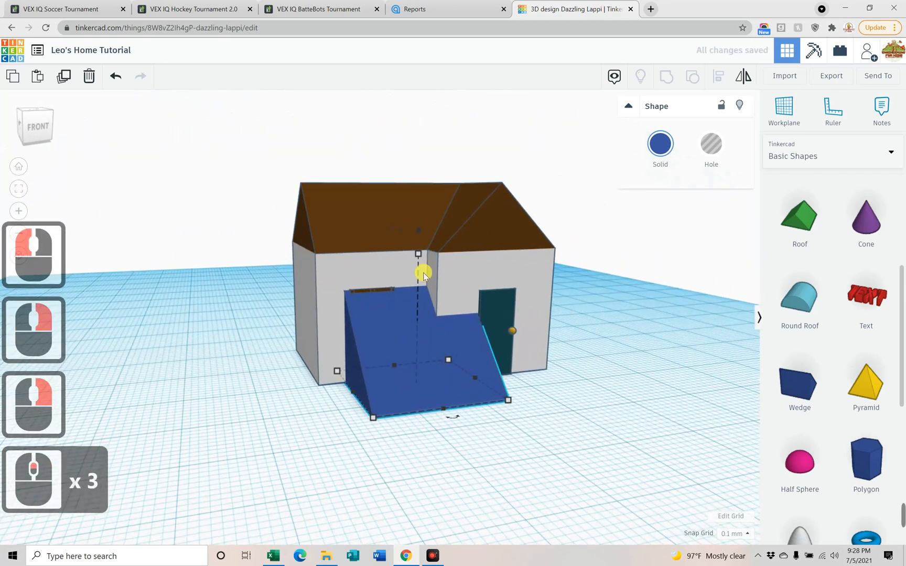
{"action": "left_click_drag", "start_coordinate": [400, 217], "coordinate": [403, 357]}
- Scale the wedge down proportionally to a small box and move it against the front wall beneath the window
{"action": "right_click_drag", "start_coordinate": [316, 429], "coordinate": [451, 243]}
{"action": "left_click_drag", "start_coordinate": [431, 246], "coordinate": [419, 306]}
{"action": "left_click_drag", "start_coordinate": [412, 329], "coordinate": [360, 367]}
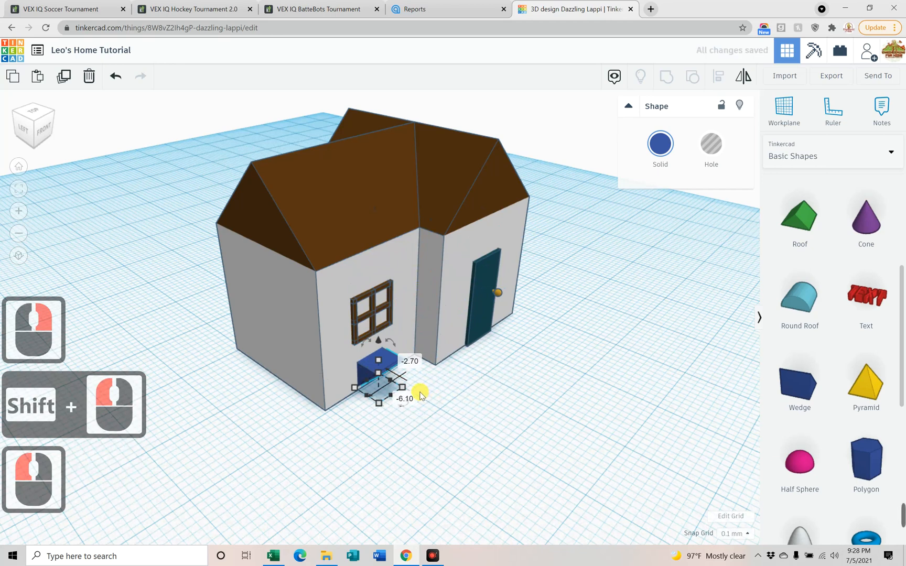
{"action": "key", "text": "f"}
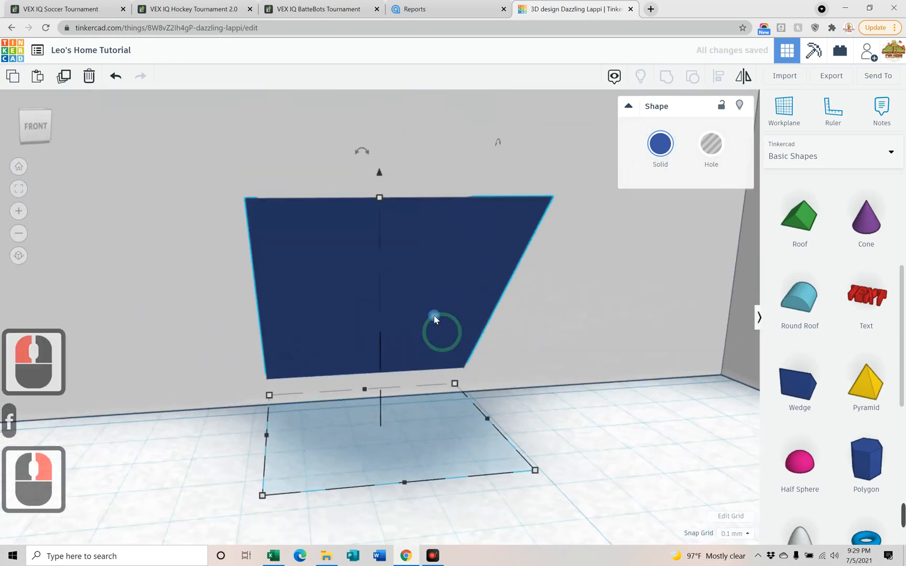
{"action": "scroll", "coordinate": [434, 319], "scroll_direction": "down", "scroll_amount": 9}
{"action": "right_click_drag", "start_coordinate": [498, 317], "coordinate": [386, 253]}
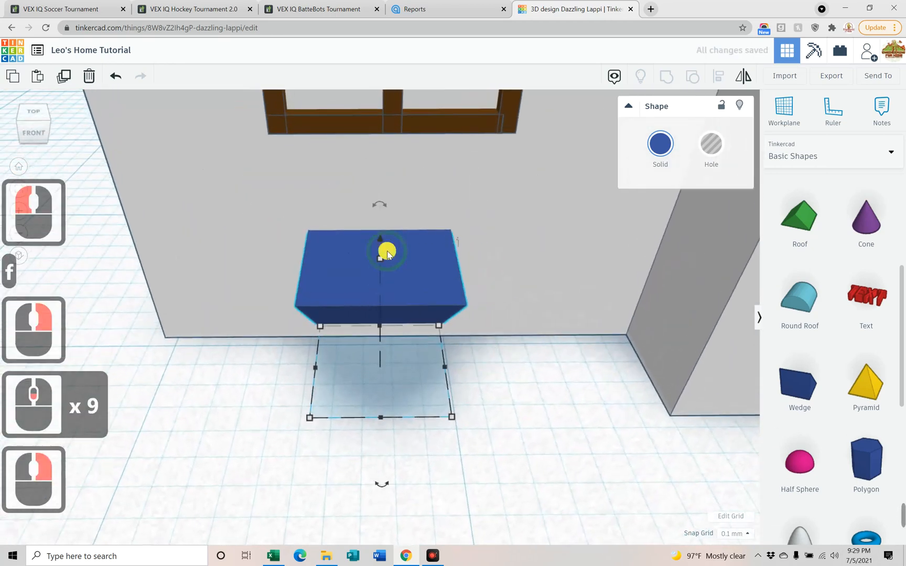
- Raise the blue wedge along the front wall until its top sits directly beneath the window frame
{"action": "key", "text": "ctrl+Up"}
{"action": "key", "text": "ctrl+Up"}
{"action": "key", "text": "ctrl+Up"}
{"action": "key", "text": "ctrl+Up"}
{"action": "key", "text": "ctrl+Up"}
{"action": "key", "text": "ctrl+Up"}
{"action": "key", "text": "ctrl+Up"}
{"action": "key", "text": "ctrl+Up"}
{"action": "key", "text": "ctrl+Up"}
{"action": "key", "text": "ctrl+Up"}
{"action": "key", "text": "ctrl+Up"}
{"action": "key", "text": "ctrl+Up"}
{"action": "key", "text": "ctrl+Up"}
{"action": "key", "text": "ctrl+Up"}
{"action": "key", "text": "ctrl+Up"}
{"action": "key", "text": "ctrl+Up"}
{"action": "key", "text": "ctrl+Up"}
{"action": "key", "text": "ctrl+Up"}
{"action": "key", "text": "ctrl+Up"}
{"action": "key", "text": "ctrl+Up"}
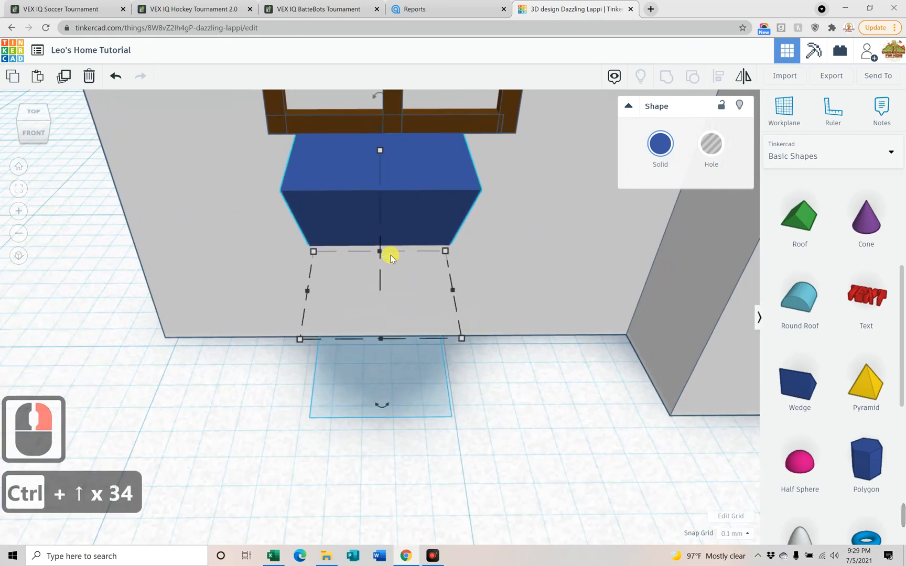
{"action": "key", "text": "ctrl+Up"}
{"action": "key", "text": "ctrl+Up"}
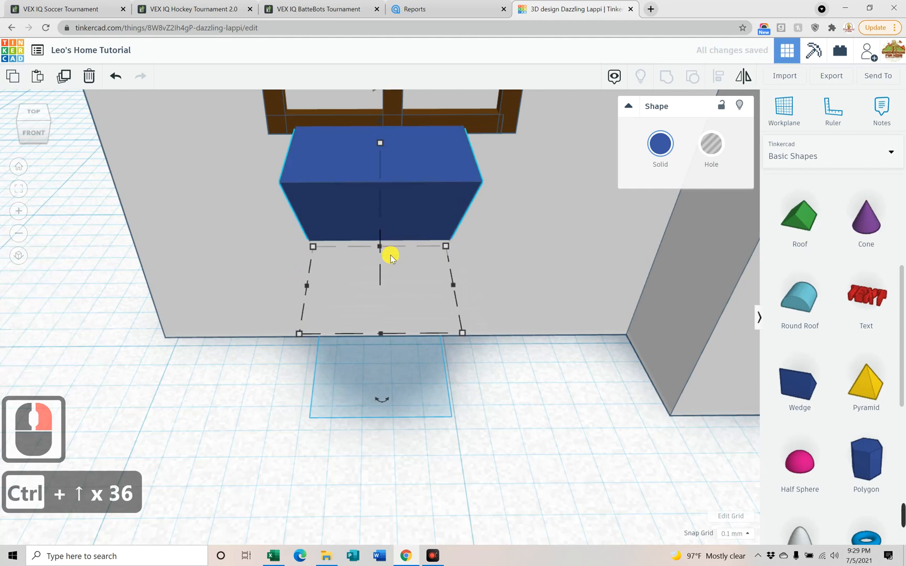
- Widen the wedge on both sides past the window frame and reduce its depth from the wall to 2.6 mm
{"action": "left_click_drag", "start_coordinate": [308, 288], "coordinate": [281, 286]}
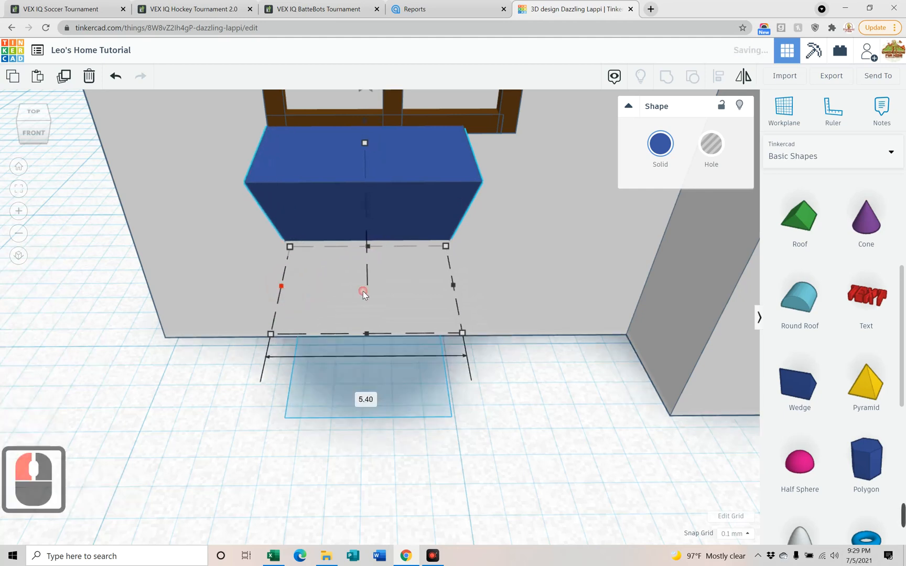
{"action": "left_click_drag", "start_coordinate": [451, 286], "coordinate": [500, 287]}
{"action": "right_click_drag", "start_coordinate": [246, 367], "coordinate": [469, 368]}
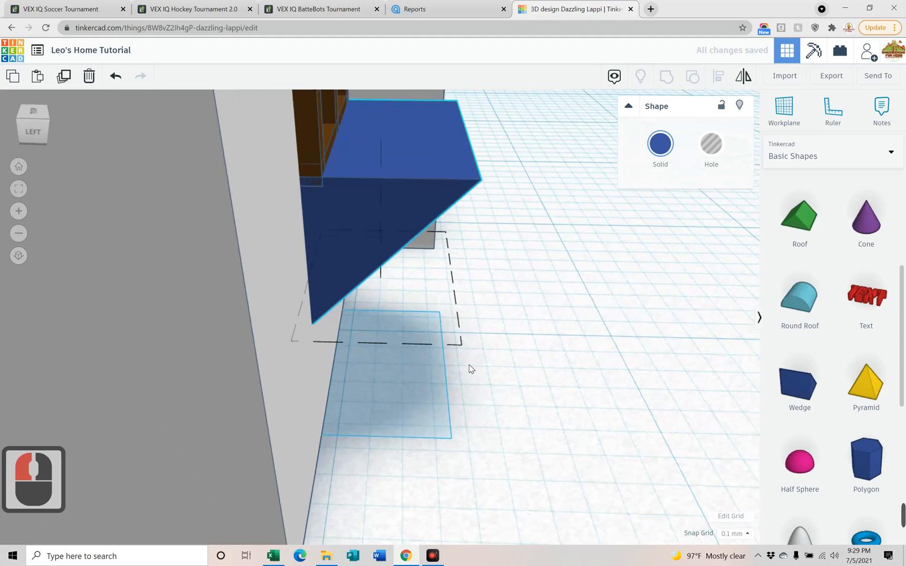
{"action": "left_click_drag", "start_coordinate": [456, 284], "coordinate": [392, 282]}
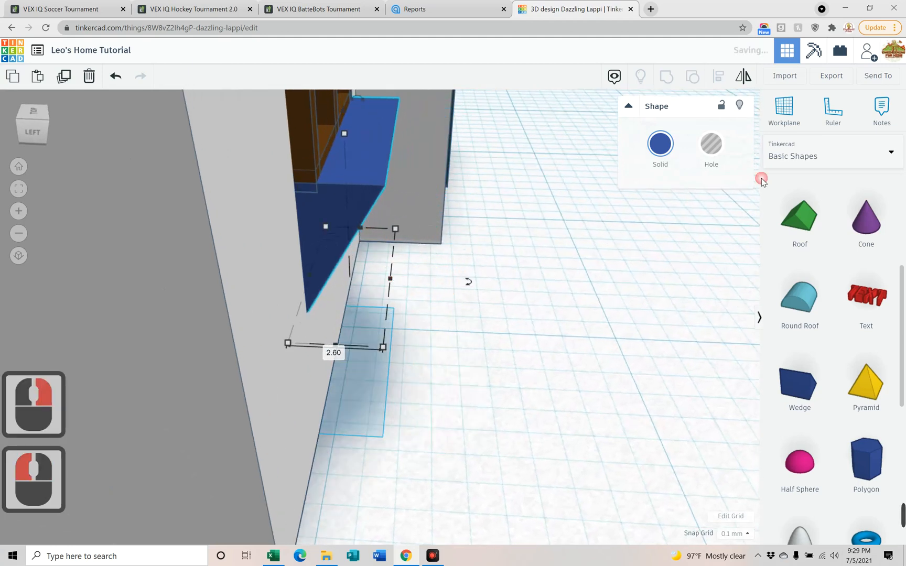
- Colour the wedge beneath the window dark brown to match the window frame
{"action": "left_click", "coordinate": [661, 139]}
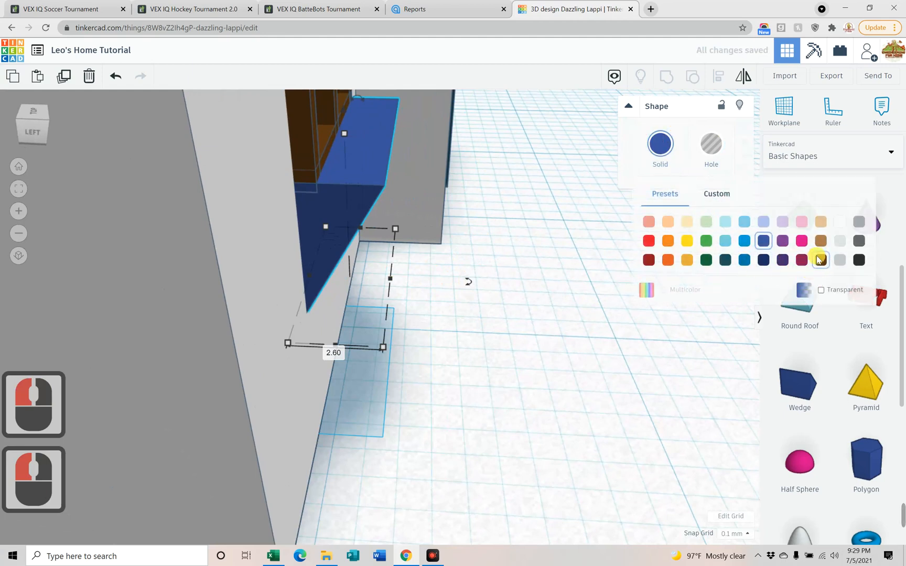
{"action": "left_click", "coordinate": [820, 260]}
{"action": "right_click_drag", "start_coordinate": [564, 316], "coordinate": [436, 302]}
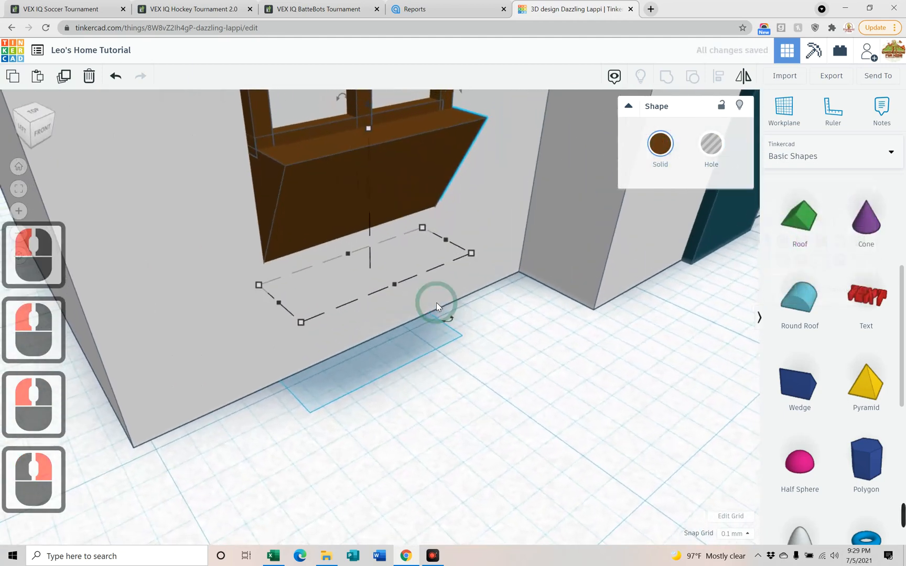
{"action": "scroll", "coordinate": [436, 302], "scroll_direction": "down", "scroll_amount": 9}
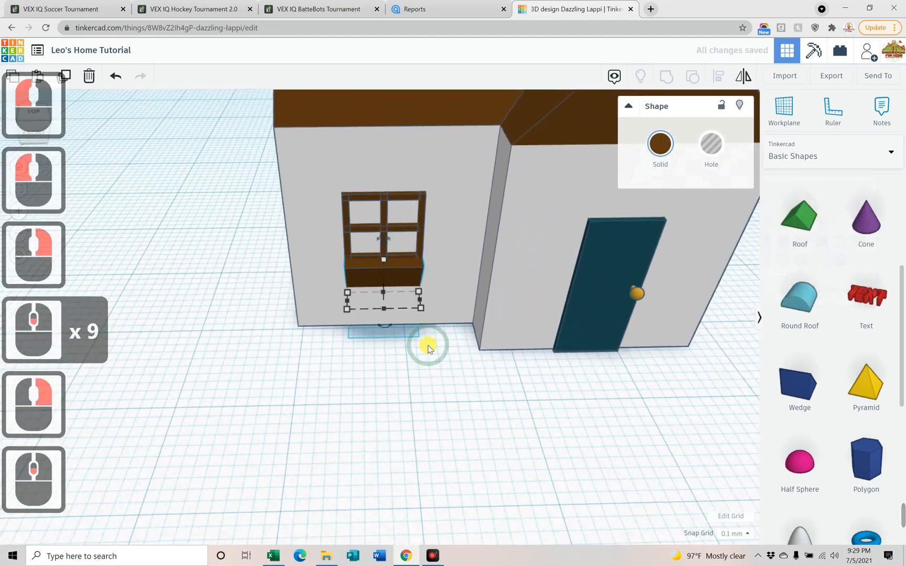
{"action": "scroll", "coordinate": [384, 372], "scroll_direction": "down", "scroll_amount": 5}
{"action": "right_click_drag", "start_coordinate": [609, 384], "coordinate": [439, 363]}
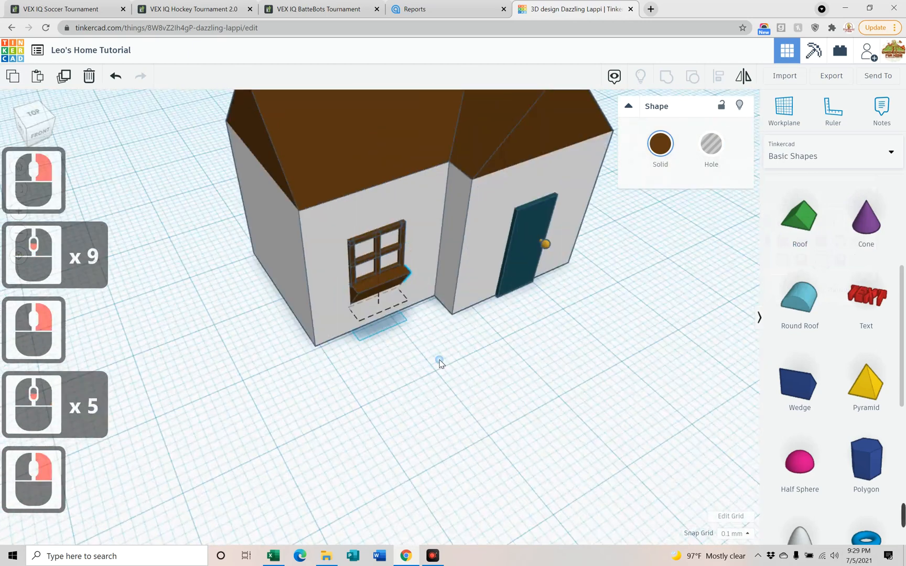
- Select all the house parts and group them into one multicolour object
{"action": "scroll", "coordinate": [440, 362], "scroll_direction": "down", "scroll_amount": 11}
{"action": "left_click_drag", "start_coordinate": [329, 210], "coordinate": [572, 393]}
{"action": "left_click", "coordinate": [296, 227]}
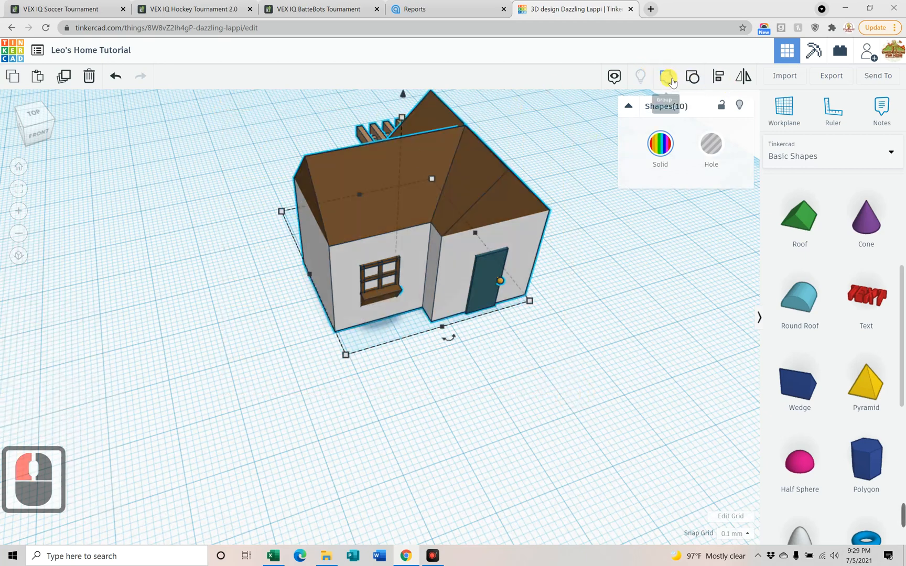
{"action": "key", "text": "ctrl+g"}
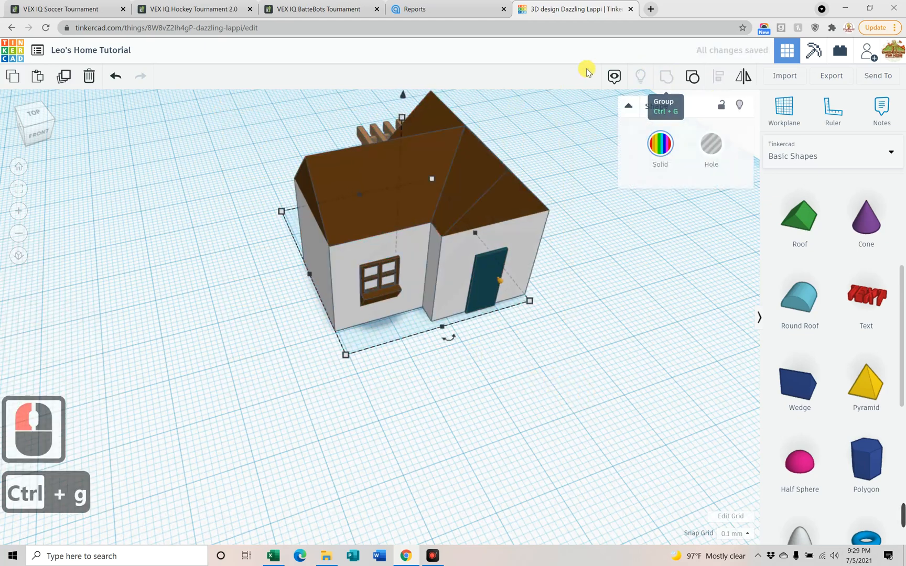
- Place a box on the ground beneath the pergola and flatten it into a slab about 0.8 mm thick
{"action": "right_click_drag", "start_coordinate": [322, 334], "coordinate": [231, 367]}
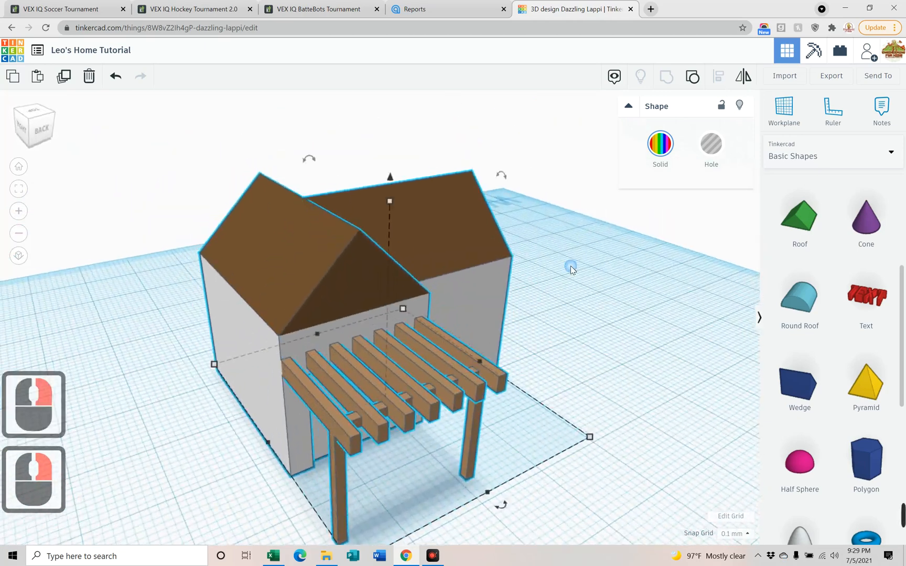
{"action": "scroll", "coordinate": [841, 334], "scroll_direction": "up", "scroll_amount": 7}
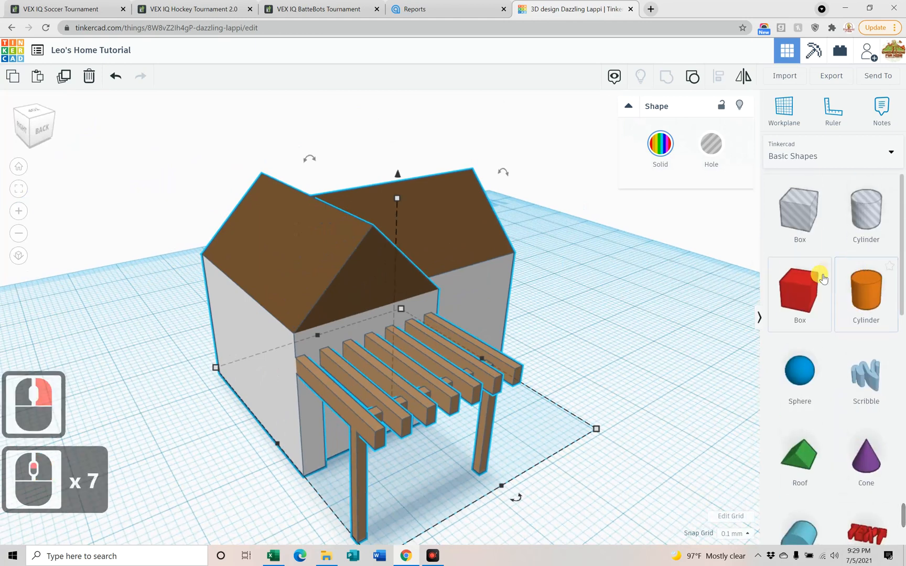
{"action": "left_click_drag", "start_coordinate": [598, 355], "coordinate": [424, 403]}
{"action": "left_click_drag", "start_coordinate": [417, 337], "coordinate": [408, 476]}
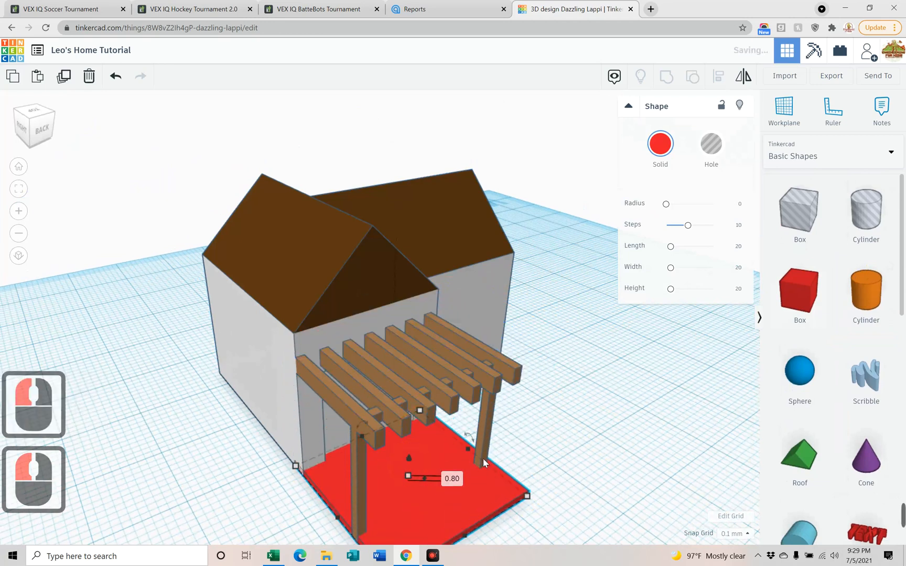
- Widen the slab behind the neighbouring house section and set its thickness to 1 mm
{"action": "left_click_drag", "start_coordinate": [470, 450], "coordinate": [554, 414]}
{"action": "right_click_drag", "start_coordinate": [704, 417], "coordinate": [394, 394]}
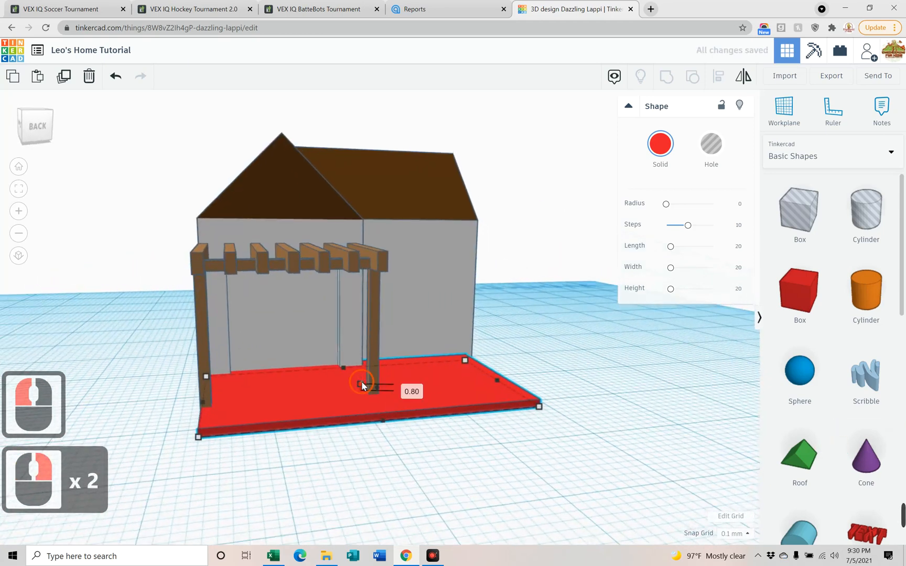
{"action": "double_click", "coordinate": [398, 387]}
{"action": "type", "text": "1"}
{"action": "key", "text": "Return"}
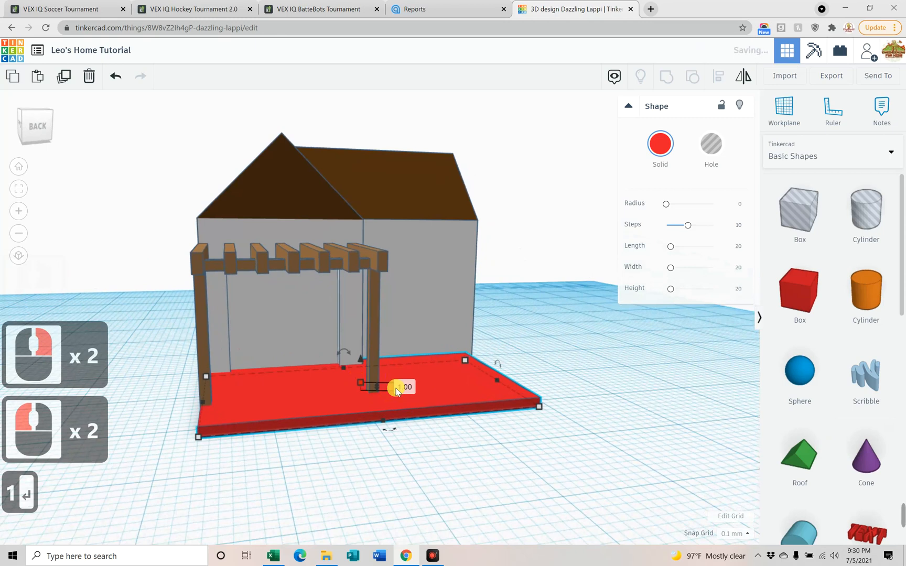
- Fit the slab's edges to the back of the house and extend it outward well beyond the pergola
{"action": "right_click_drag", "start_coordinate": [596, 360], "coordinate": [509, 472]}
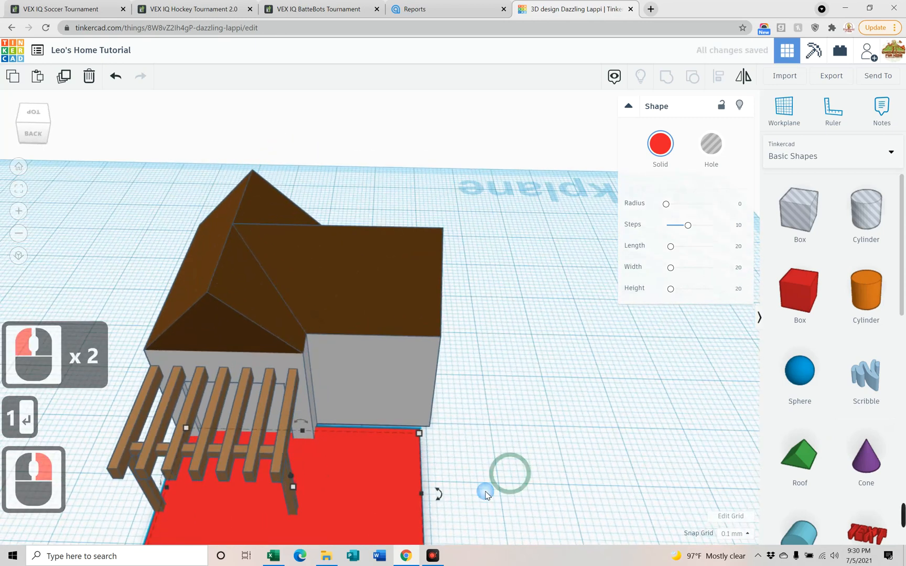
{"action": "left_click_drag", "start_coordinate": [433, 497], "coordinate": [437, 496]}
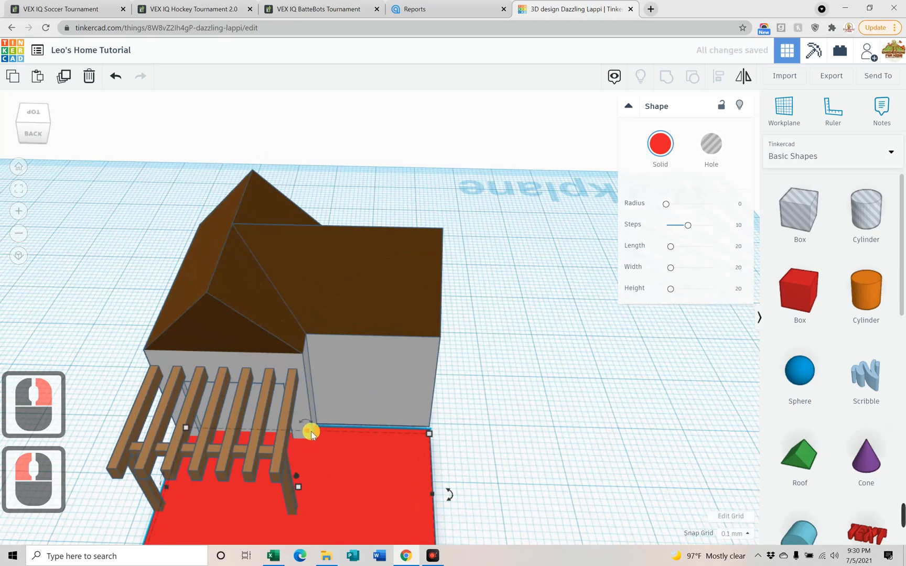
{"action": "left_click_drag", "start_coordinate": [313, 425], "coordinate": [316, 416]}
{"action": "right_click_drag", "start_coordinate": [484, 482], "coordinate": [574, 410]}
{"action": "scroll", "coordinate": [702, 419], "scroll_direction": "down", "scroll_amount": 2}
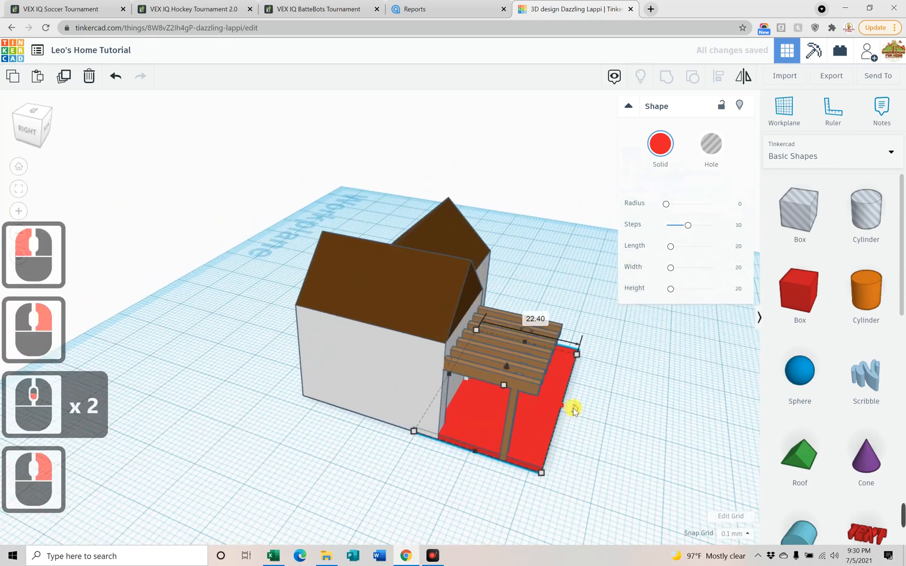
{"action": "left_click_drag", "start_coordinate": [563, 407], "coordinate": [712, 458]}
{"action": "right_click_drag", "start_coordinate": [711, 457], "coordinate": [578, 400]}
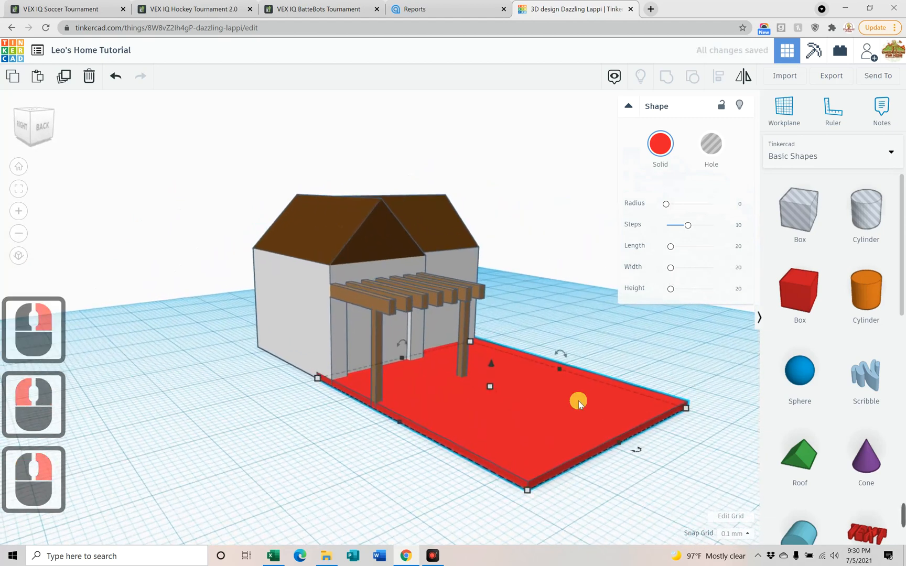
- Colour the patio slab a medium light grey, one shade darker than the house walls
{"action": "left_click", "coordinate": [661, 147]}
{"action": "left_click", "coordinate": [839, 242]}
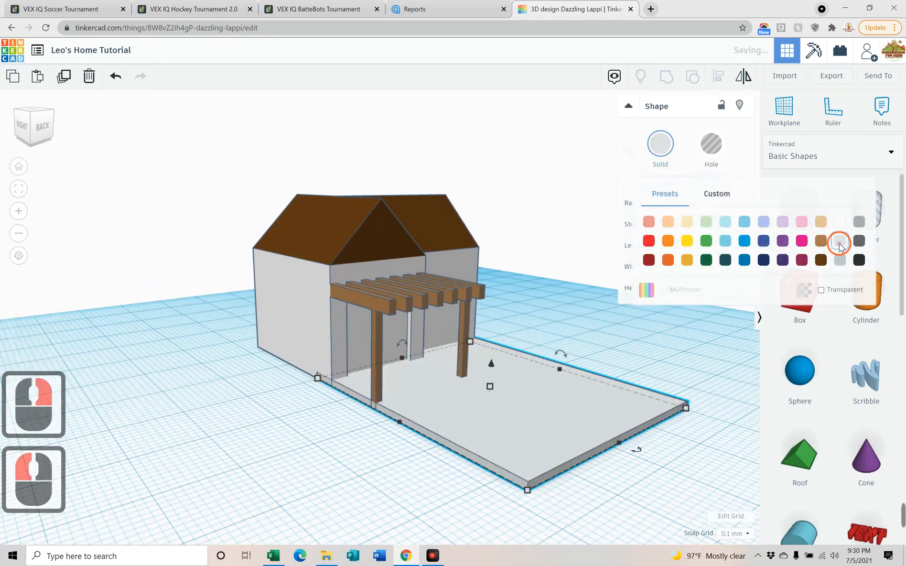
{"action": "left_click", "coordinate": [657, 146]}
{"action": "left_click", "coordinate": [637, 361]}
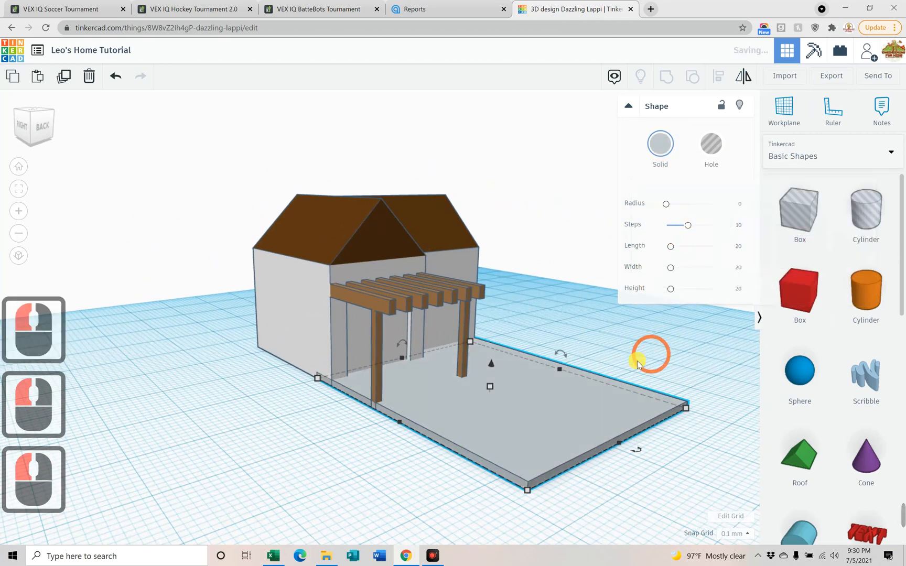
{"action": "left_click", "coordinate": [605, 350]}
{"action": "right_click_drag", "start_coordinate": [583, 335], "coordinate": [629, 358]}
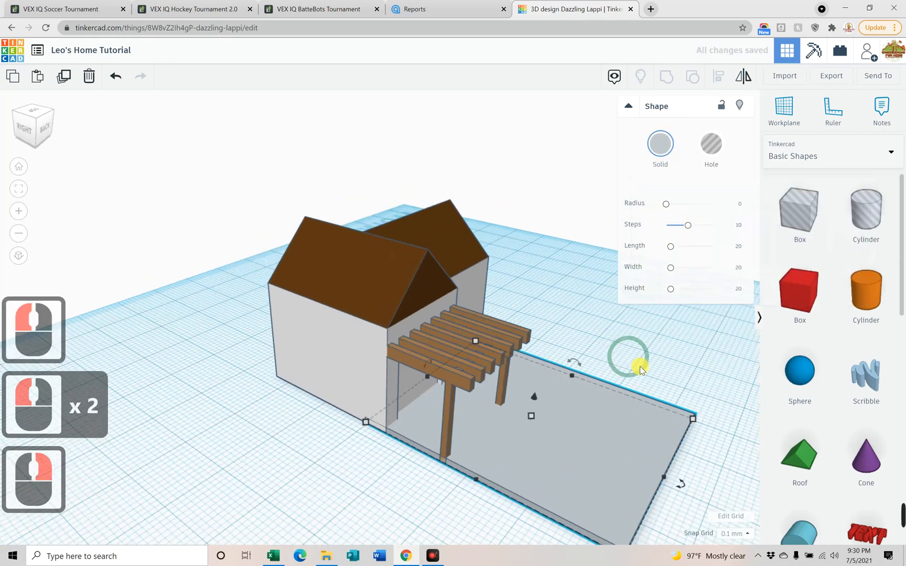
{"action": "left_click", "coordinate": [676, 373]}
{"action": "double_click", "coordinate": [669, 374]}
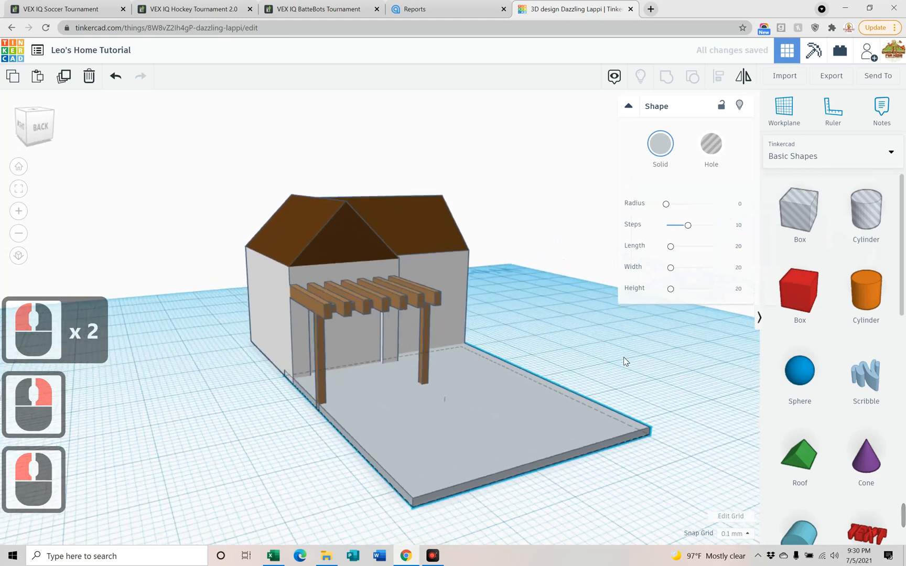
- Place a red box on the outer part of the patio slab and reduce its height to a low block
{"action": "left_click_drag", "start_coordinate": [812, 288], "coordinate": [523, 434]}
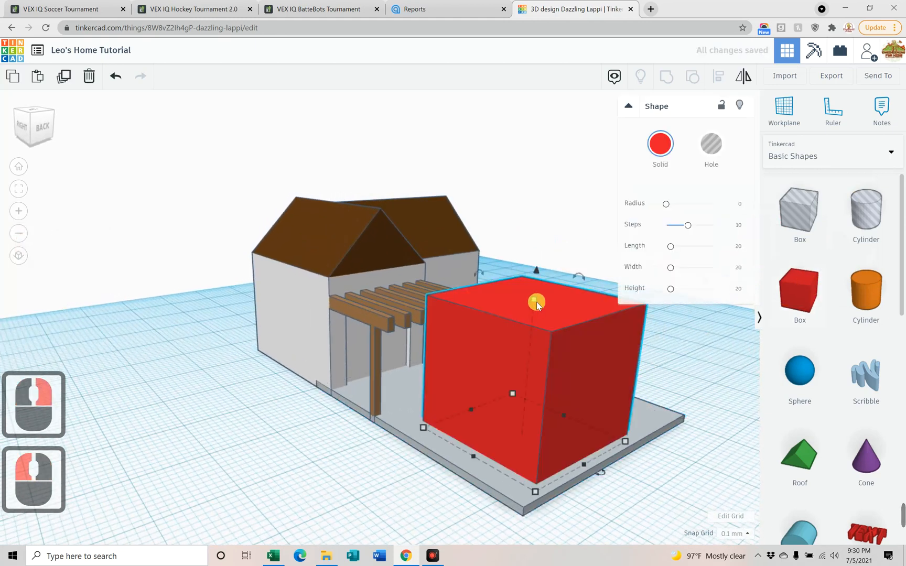
{"action": "left_click_drag", "start_coordinate": [535, 300], "coordinate": [526, 394]}
{"action": "right_click_drag", "start_coordinate": [620, 467], "coordinate": [700, 495]}
{"action": "left_click_drag", "start_coordinate": [584, 391], "coordinate": [583, 390]}
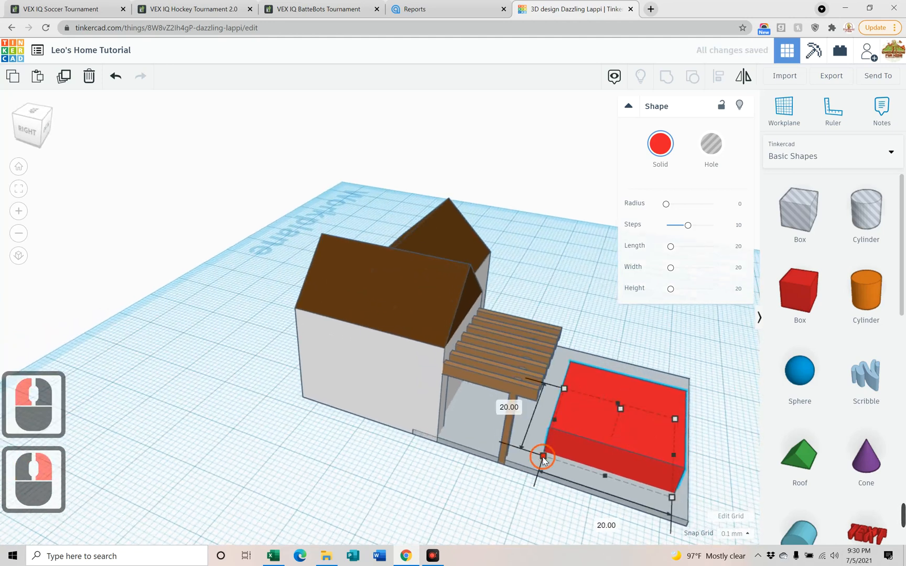
- Set the red box's length and width to 15 mm each and reposition it on the patio beyond the pergola
{"action": "scroll", "coordinate": [473, 391], "scroll_direction": "down", "scroll_amount": 2}
{"action": "left_click", "coordinate": [455, 377]}
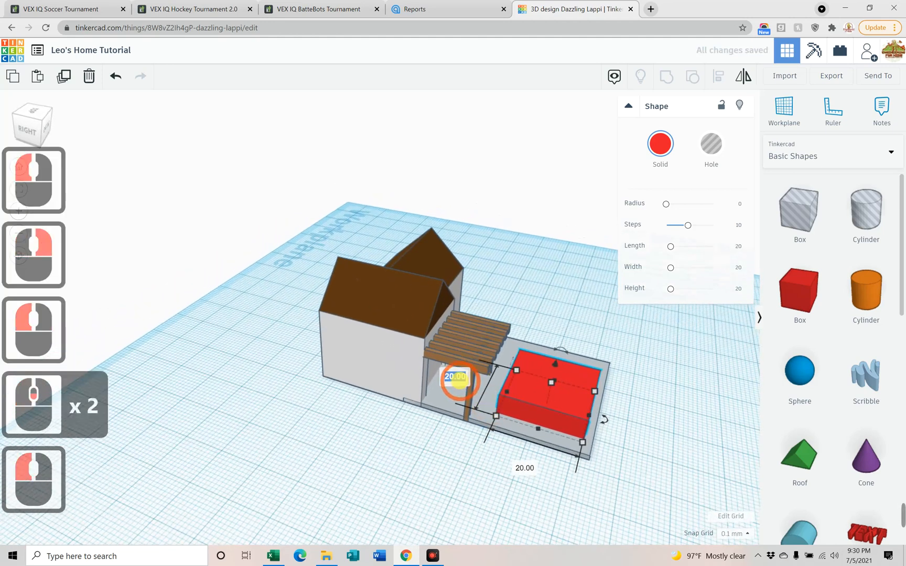
{"action": "type", "text": "15"}
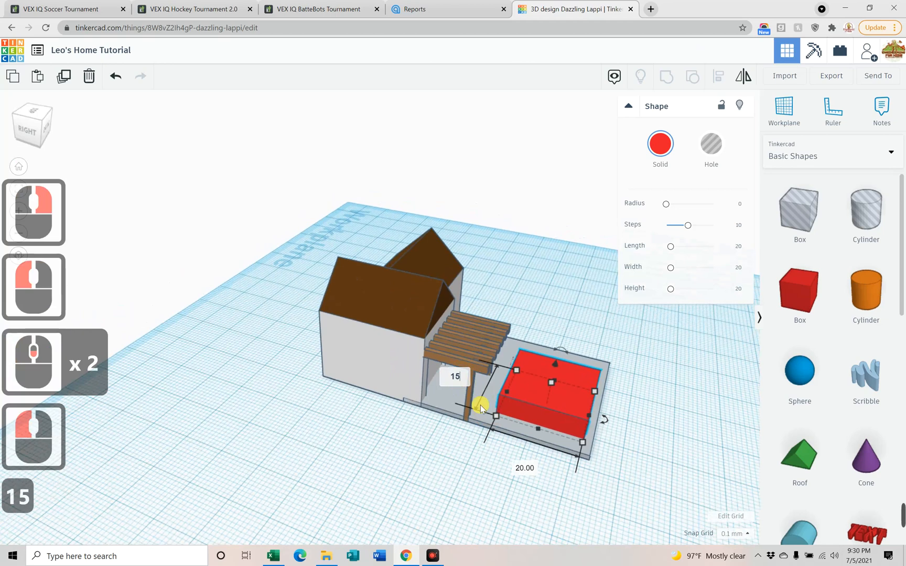
{"action": "left_click", "coordinate": [527, 470]}
{"action": "left_click", "coordinate": [576, 469]}
{"action": "right_click_drag", "start_coordinate": [638, 486], "coordinate": [534, 412]}
{"action": "left_click_drag", "start_coordinate": [534, 414], "coordinate": [527, 427]}
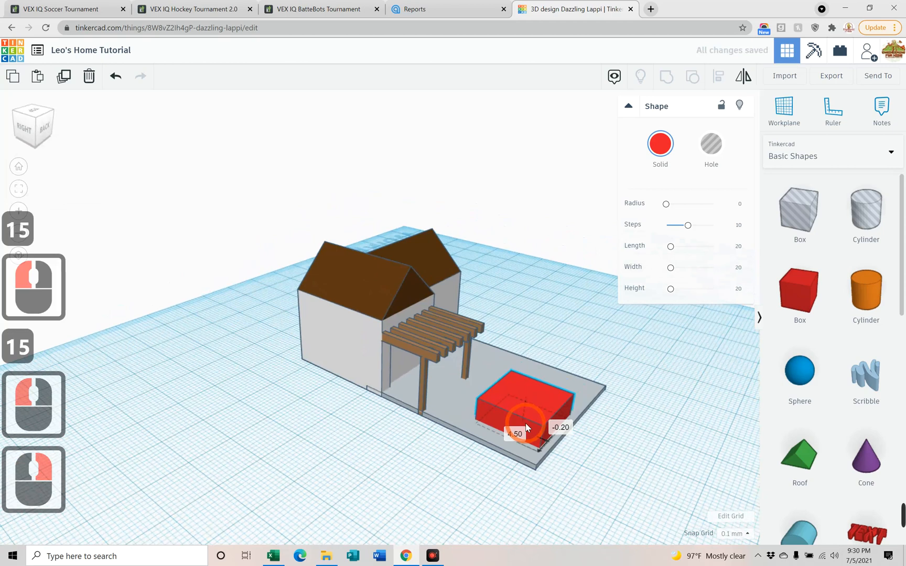
{"action": "scroll", "coordinate": [546, 426], "scroll_direction": "up", "scroll_amount": 4}
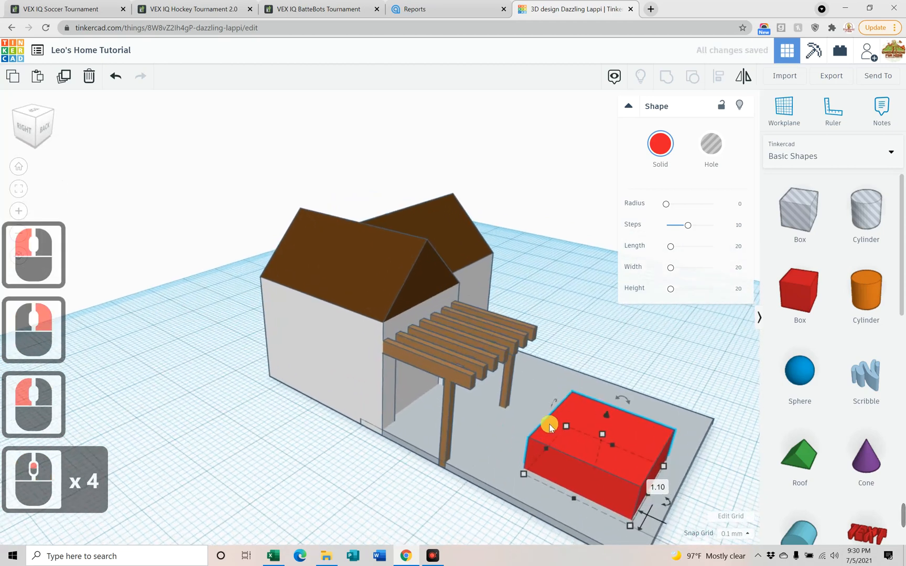
- Round the red box's edges with a radius of 3.5
{"action": "key", "text": "f"}
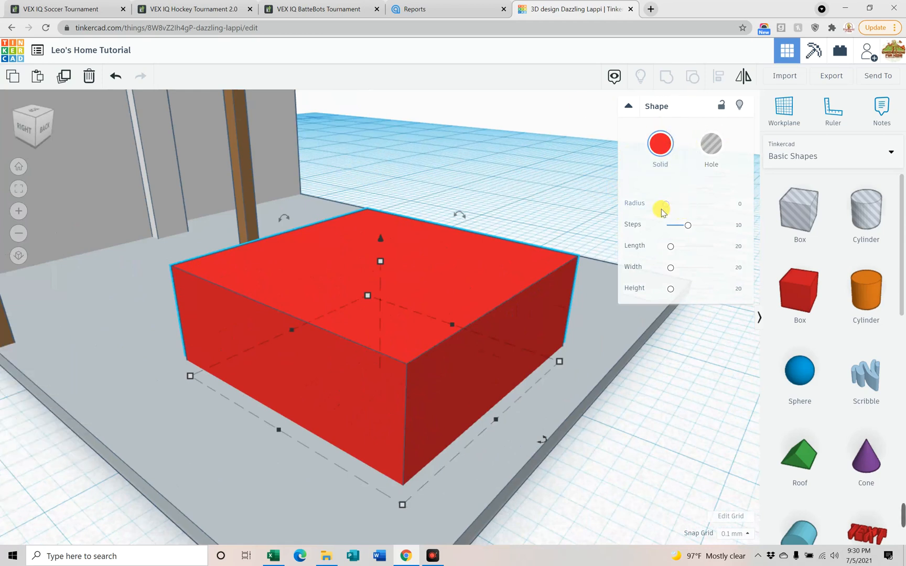
{"action": "left_click_drag", "start_coordinate": [670, 206], "coordinate": [679, 211]}
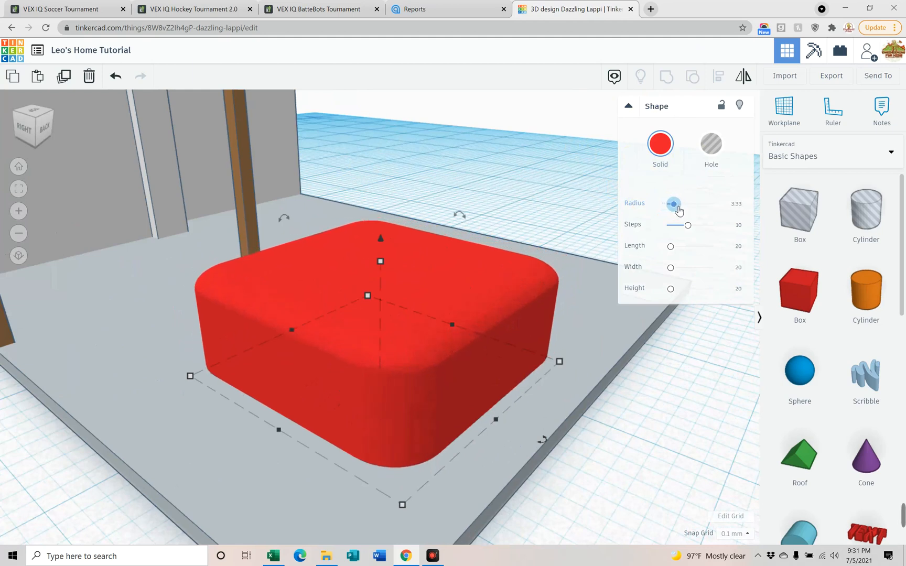
{"action": "double_click", "coordinate": [735, 203]}
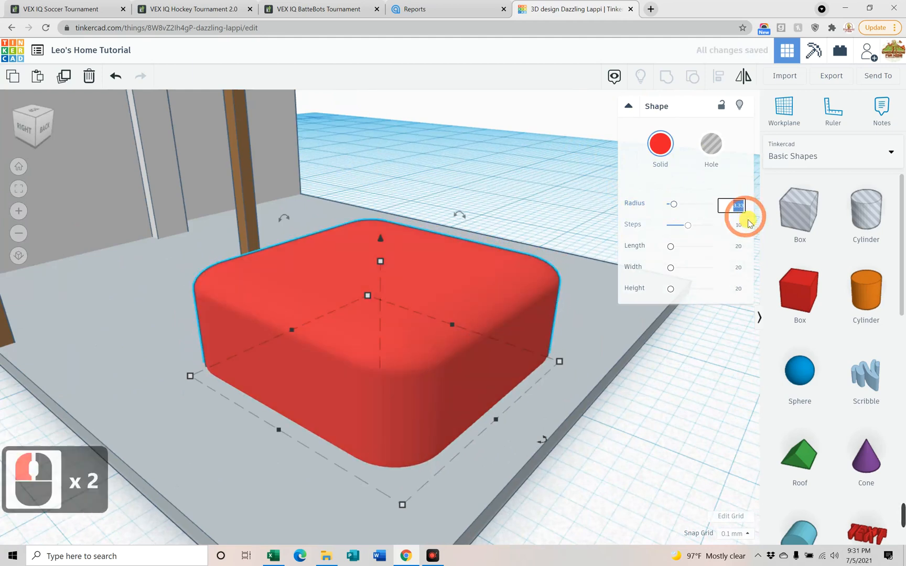
{"action": "type", "text": "3.5"}
{"action": "key", "text": "Return"}
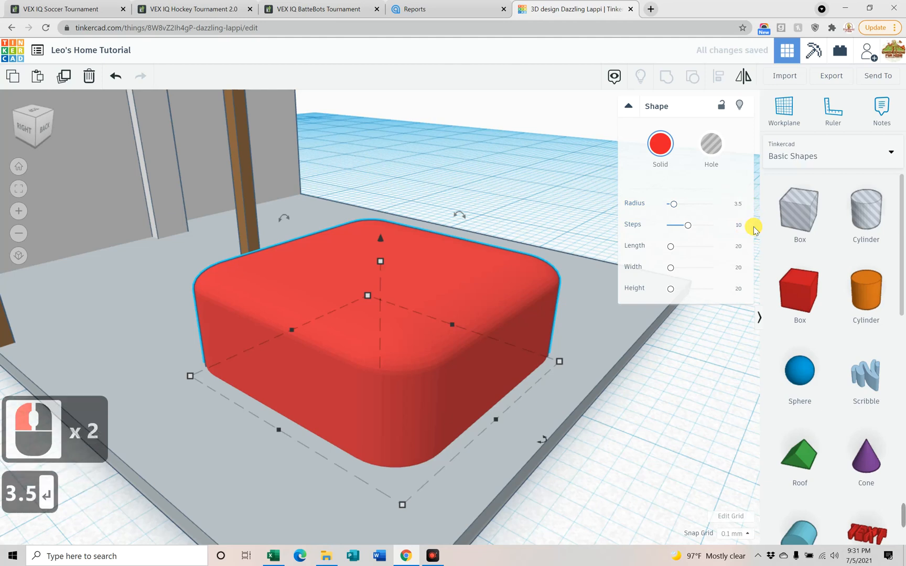
{"action": "right_click_drag", "start_coordinate": [595, 411], "coordinate": [585, 432]}
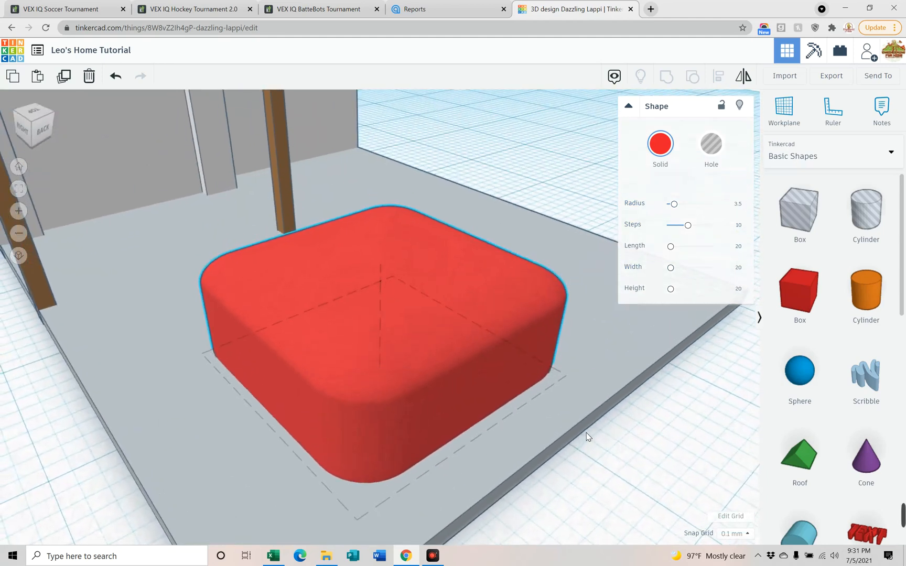
- Colour the rounded red block on the patio dark teal
{"action": "left_click", "coordinate": [613, 453]}
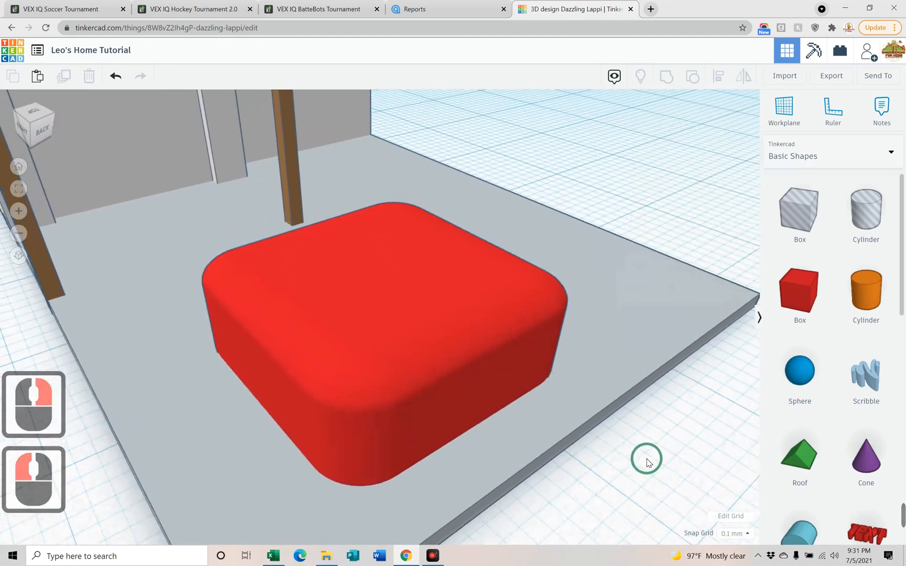
{"action": "right_click_drag", "start_coordinate": [646, 461], "coordinate": [477, 361]}
{"action": "left_click", "coordinate": [477, 361]}
{"action": "left_click", "coordinate": [673, 161]}
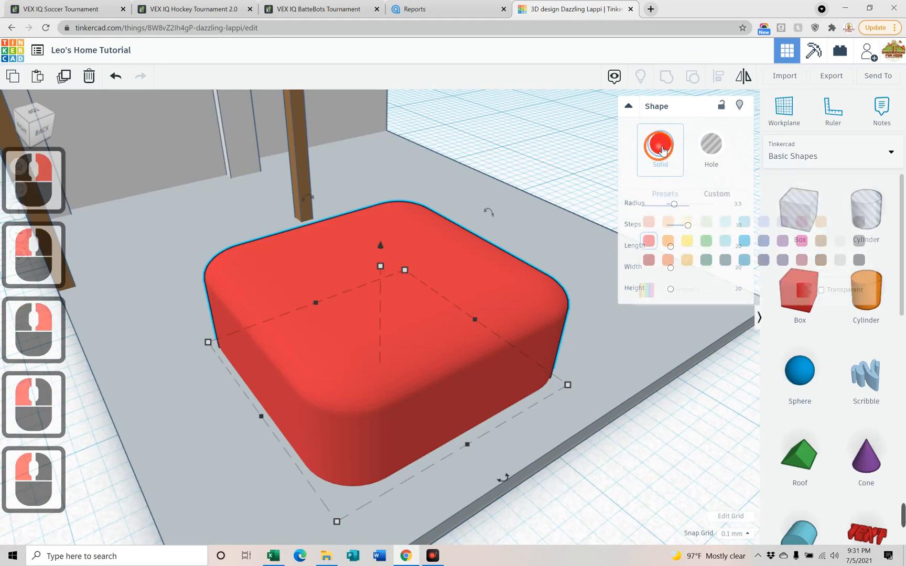
{"action": "left_click", "coordinate": [763, 259]}
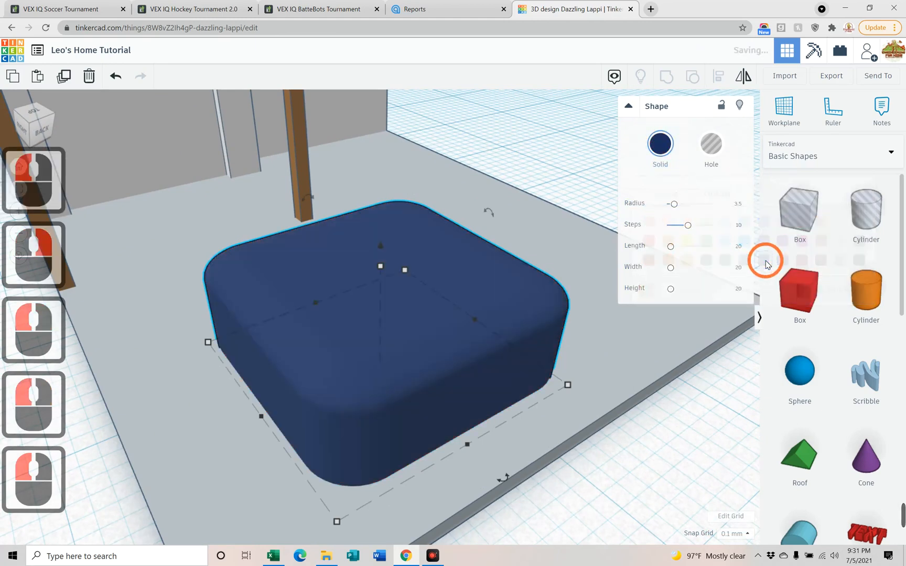
{"action": "left_click", "coordinate": [669, 143]}
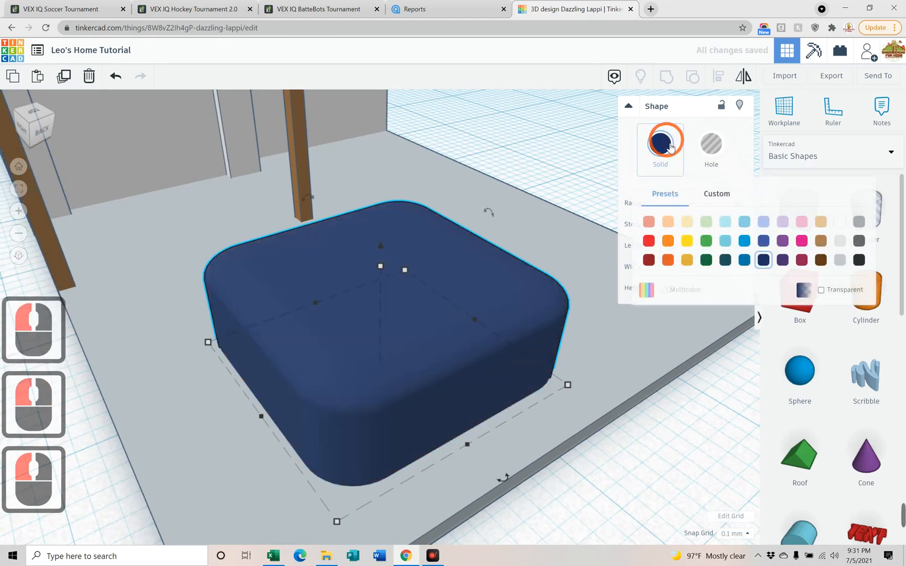
{"action": "left_click", "coordinate": [725, 259]}
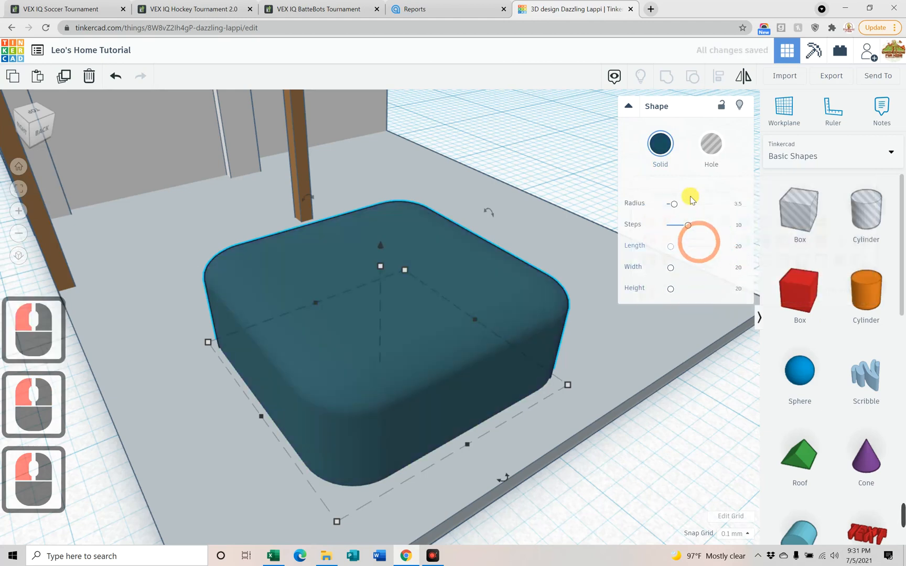
- Duplicate the teal block in place, turn the copy into a hole and scale it down slightly and evenly about its centre
{"action": "mouse_move", "coordinate": [653, 457]}
{"action": "right_mouse_down"}
{"action": "mouse_move", "coordinate": [683, 449]}
{"action": "mouse_move", "coordinate": [701, 431]}
{"action": "mouse_move", "coordinate": [699, 448]}
{"action": "mouse_move", "coordinate": [629, 454]}
{"action": "mouse_move", "coordinate": [675, 457]}
{"action": "mouse_move", "coordinate": [669, 463]}
{"action": "right_mouse_up"}
{"action": "left_click", "coordinate": [512, 385]}
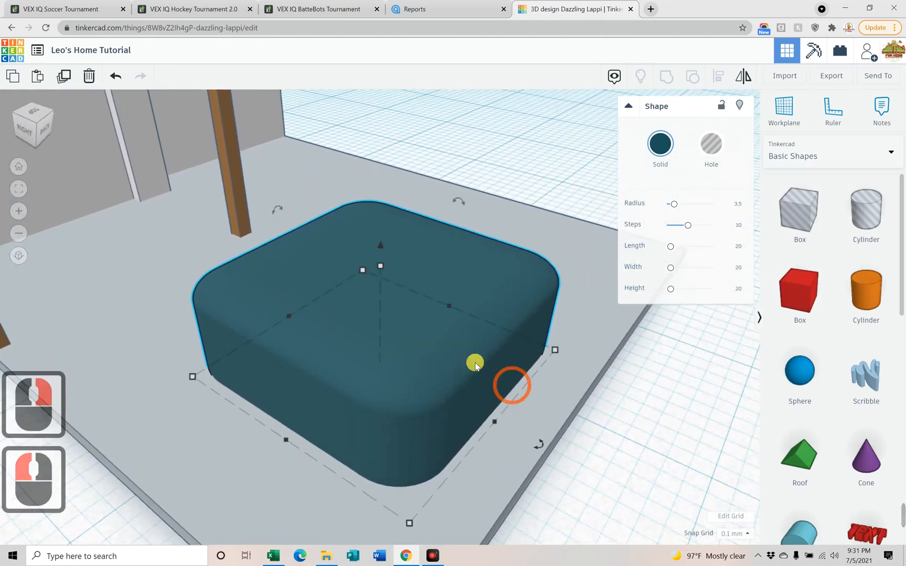
{"action": "left_click", "coordinate": [608, 454]}
{"action": "left_click", "coordinate": [530, 394]}
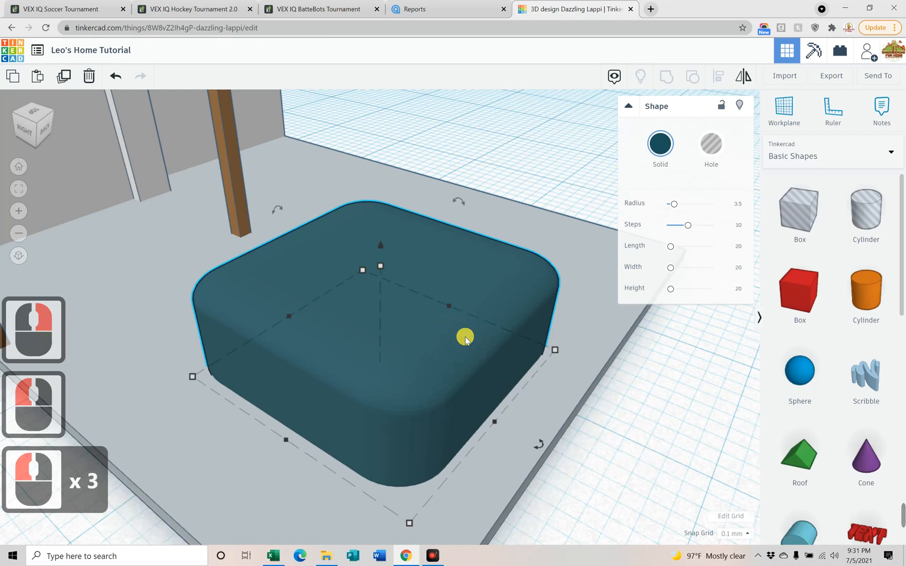
{"action": "key", "text": "ctrl+d"}
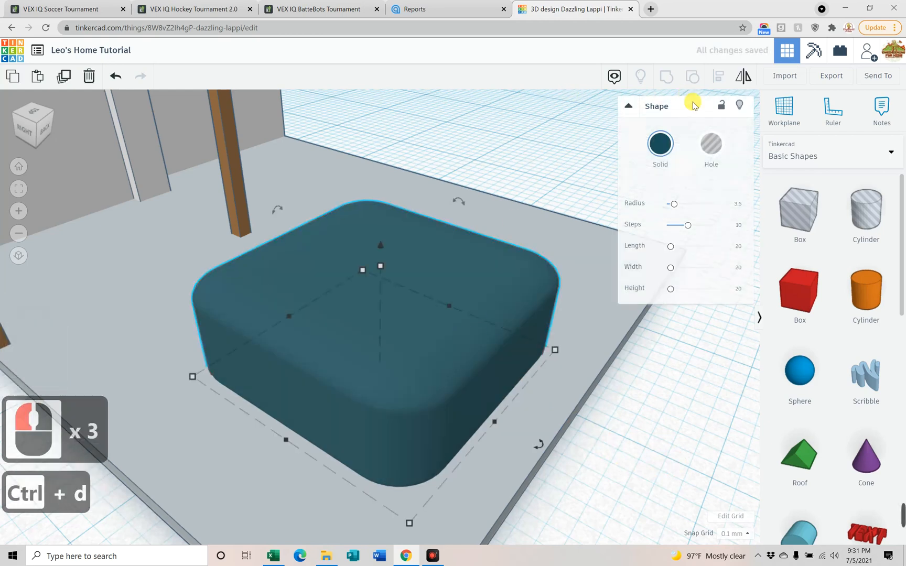
{"action": "left_click", "coordinate": [722, 150]}
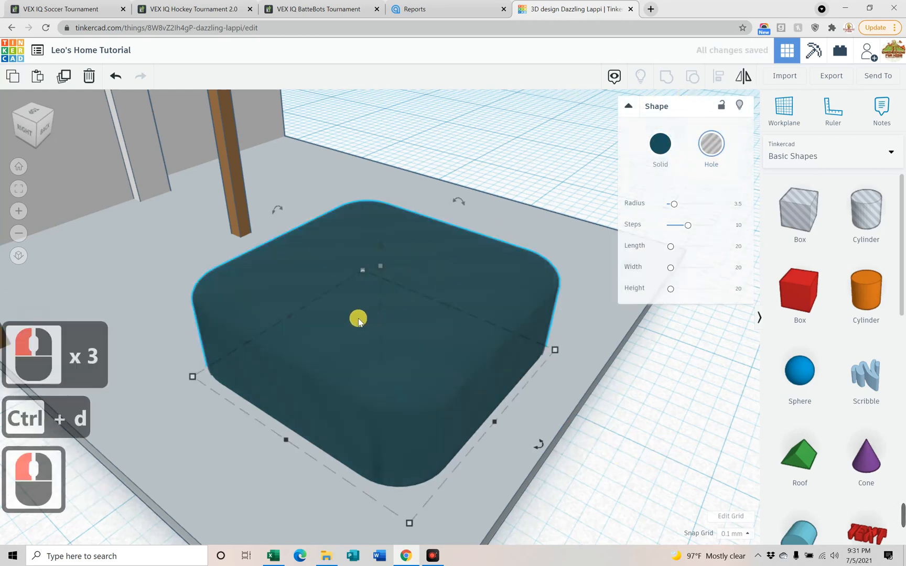
{"action": "left_click_drag", "start_coordinate": [382, 268], "coordinate": [383, 279]}
- Raise the hole copy until its top stands clearly above the teal block, leaving a floor beneath it
{"action": "key", "text": "ctrl+Up"}
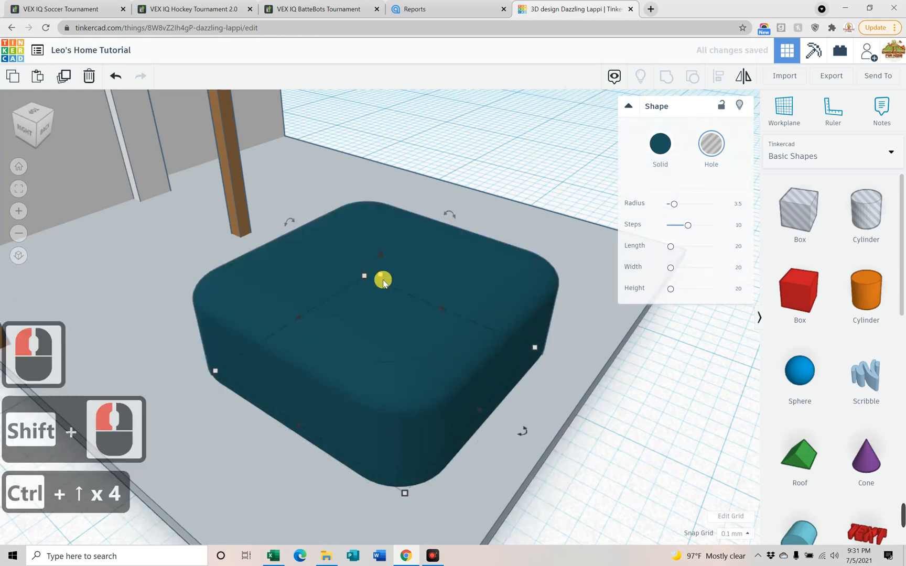
{"action": "key", "text": "ctrl+Up"}
{"action": "key", "text": "ctrl+Up"}
{"action": "key", "text": "ctrl+Up"}
{"action": "key", "text": "ctrl+Up"}
{"action": "key", "text": "ctrl+Up"}
{"action": "key", "text": "ctrl+Up"}
{"action": "key", "text": "ctrl+Up"}
{"action": "key", "text": "ctrl+Up"}
{"action": "key", "text": "ctrl+Up"}
{"action": "key", "text": "ctrl+Up"}
{"action": "key", "text": "ctrl+Up"}
{"action": "key", "text": "ctrl+Up"}
{"action": "key", "text": "ctrl+Up"}
{"action": "key", "text": "ctrl+Up"}
{"action": "key", "text": "ctrl+Up"}
{"action": "key", "text": "ctrl+Up"}
{"action": "key", "text": "ctrl+Up"}
{"action": "key", "text": "ctrl+Up"}
{"action": "key", "text": "ctrl+Up"}
{"action": "key", "text": "ctrl+Up"}
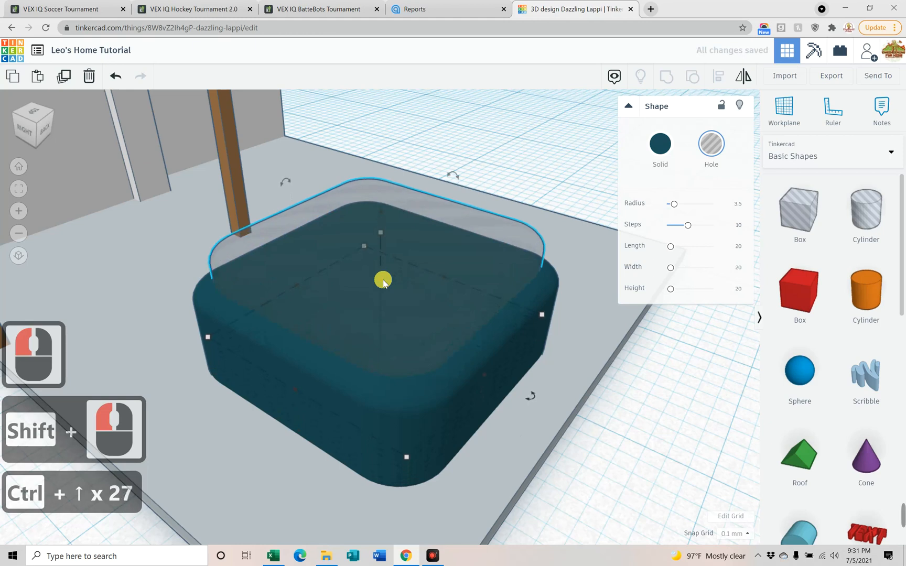
{"action": "key", "text": "ctrl+Down"}
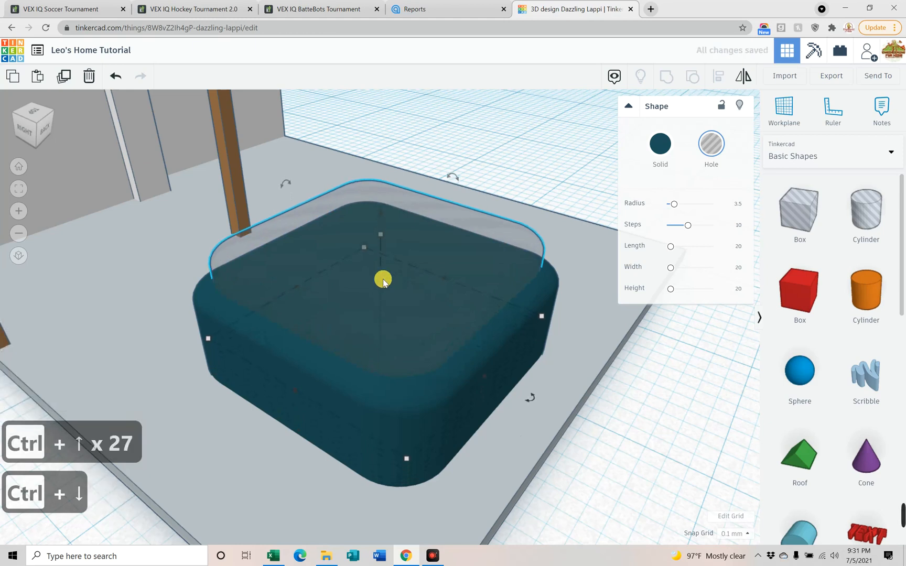
- Group the teal block with the raised hole to hollow out a tub
{"action": "right_click_drag", "start_coordinate": [606, 349], "coordinate": [394, 372]}
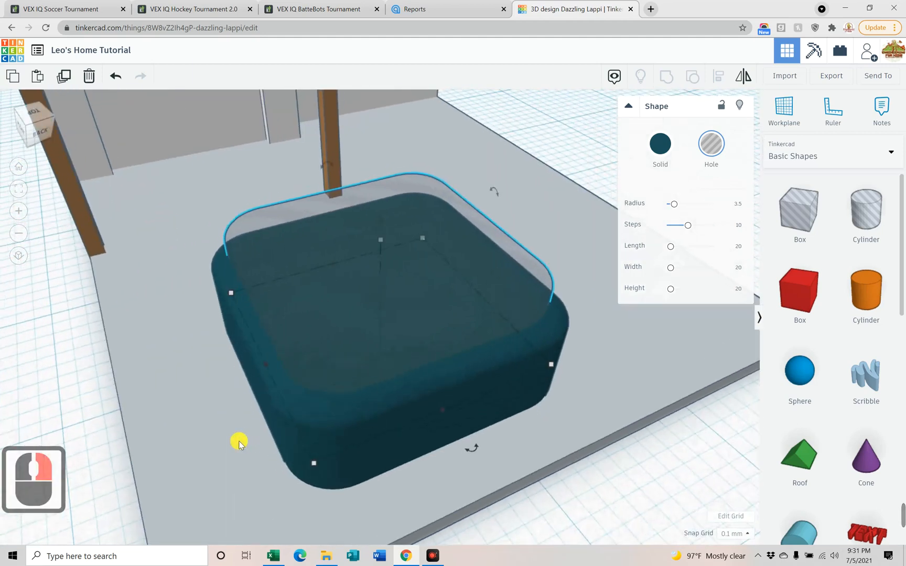
{"action": "left_click", "coordinate": [271, 414], "text": "shift"}
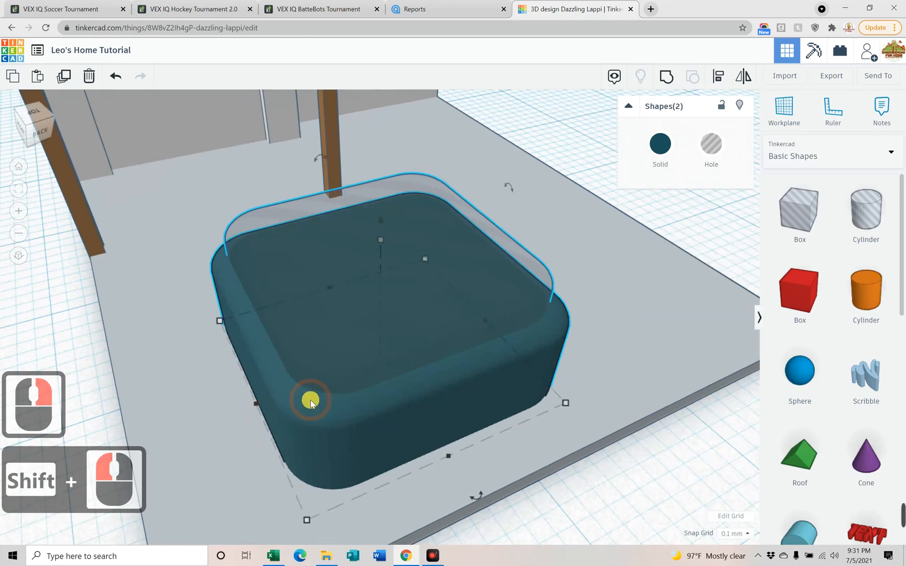
{"action": "left_click", "coordinate": [90, 327]}
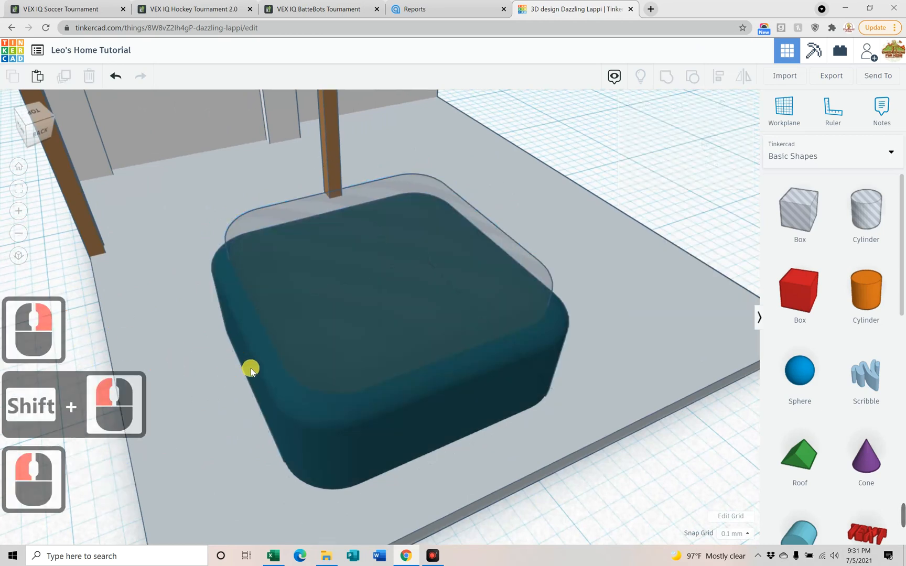
{"action": "left_click", "coordinate": [313, 283], "text": "shift"}
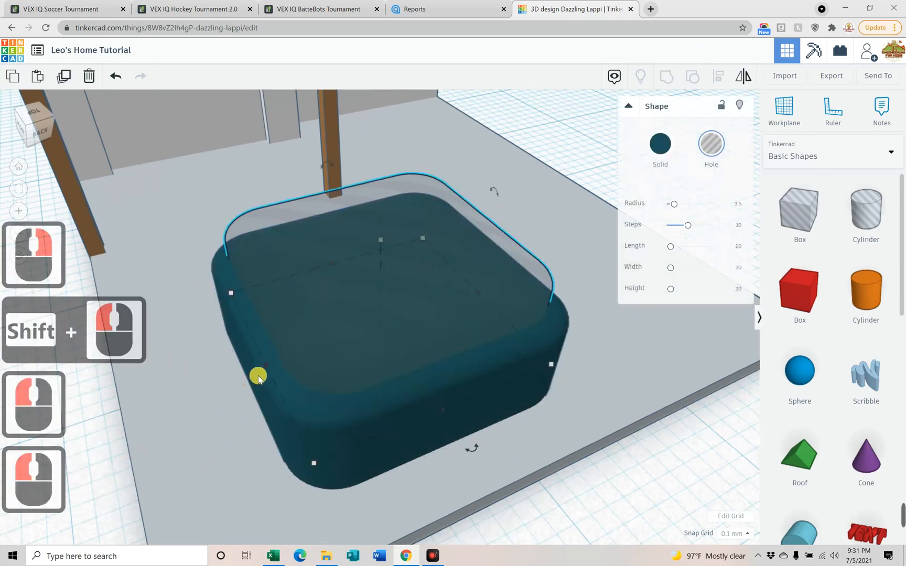
{"action": "left_click", "coordinate": [258, 378], "text": "shift"}
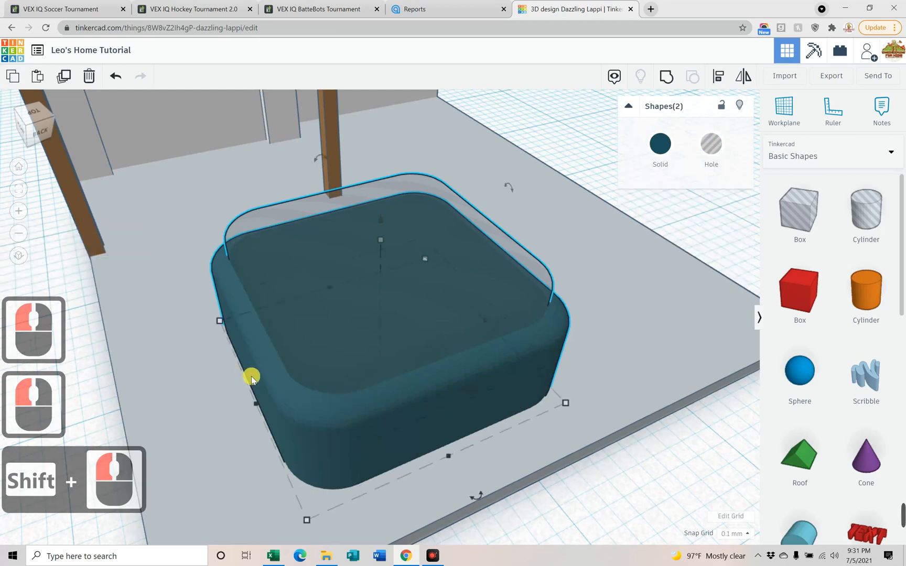
{"action": "left_click", "coordinate": [663, 78]}
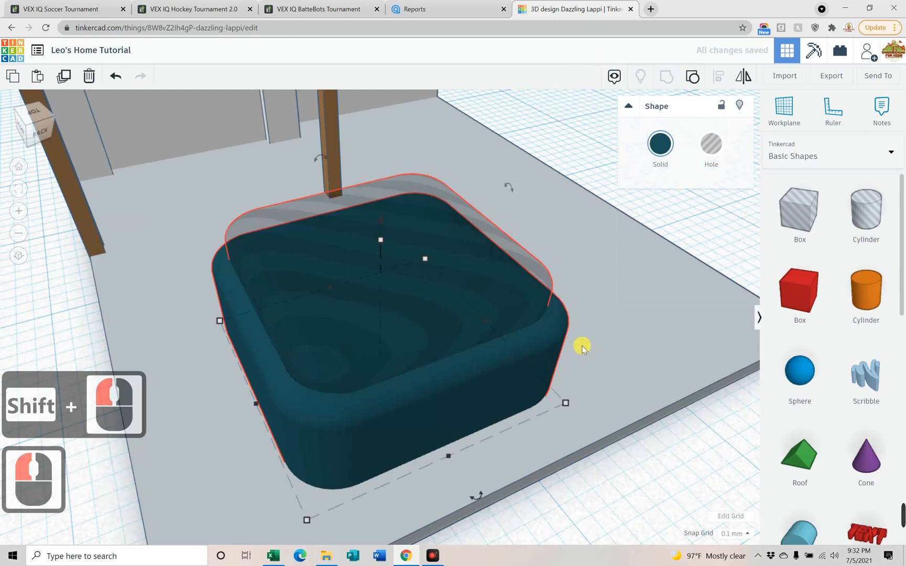
{"action": "left_click", "coordinate": [418, 300]}
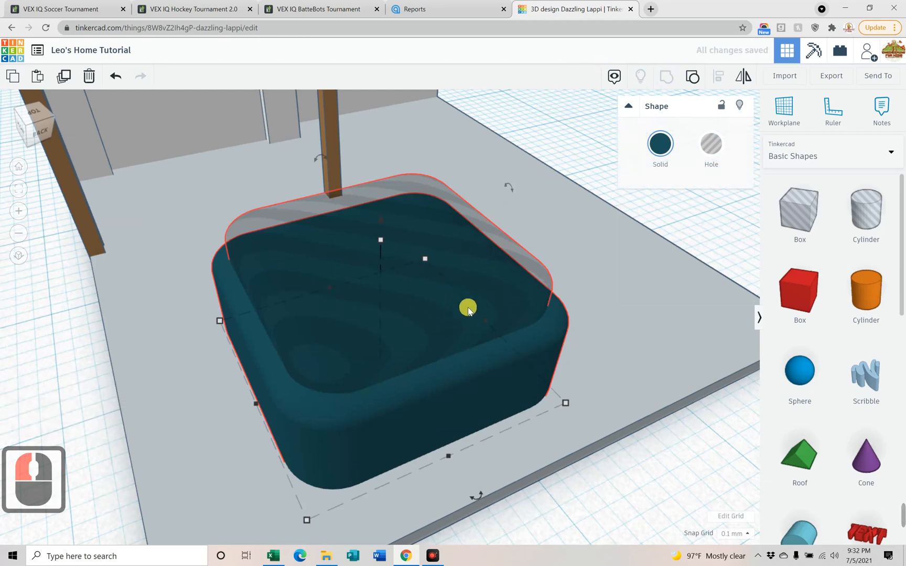
{"action": "right_click_drag", "start_coordinate": [433, 297], "coordinate": [491, 348]}
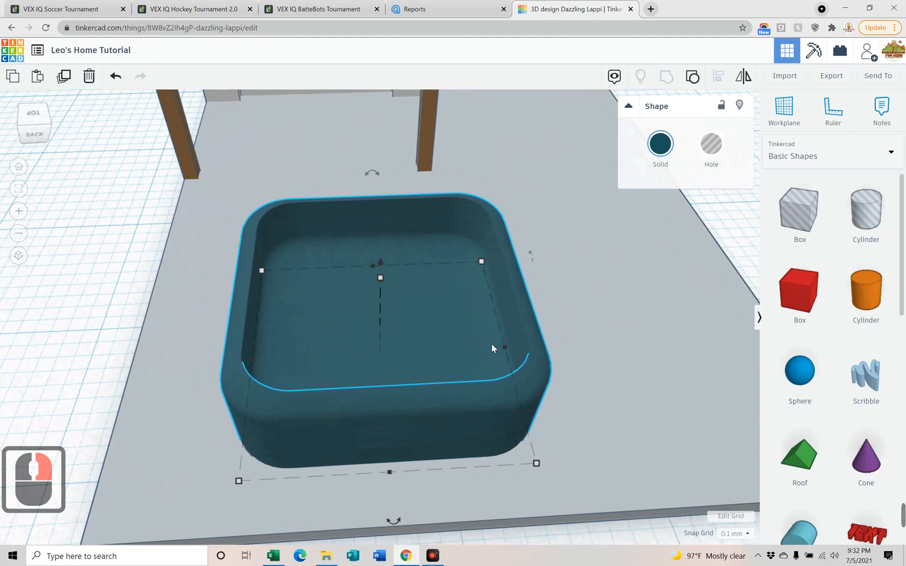
- Undo the grouping of the teal block and the hole
{"action": "left_click", "coordinate": [575, 394]}
{"action": "left_click", "coordinate": [543, 392]}
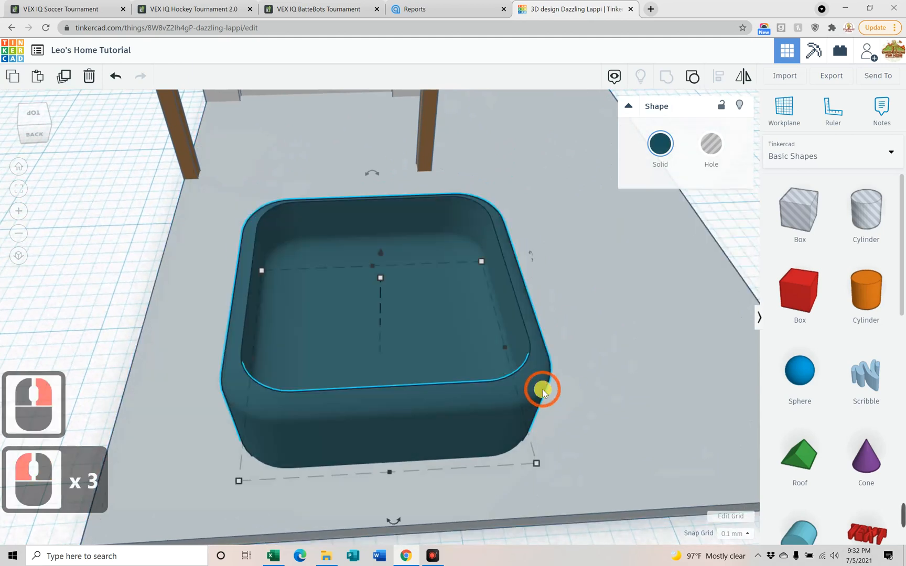
{"action": "left_click", "coordinate": [117, 78]}
{"action": "left_click", "coordinate": [160, 274]}
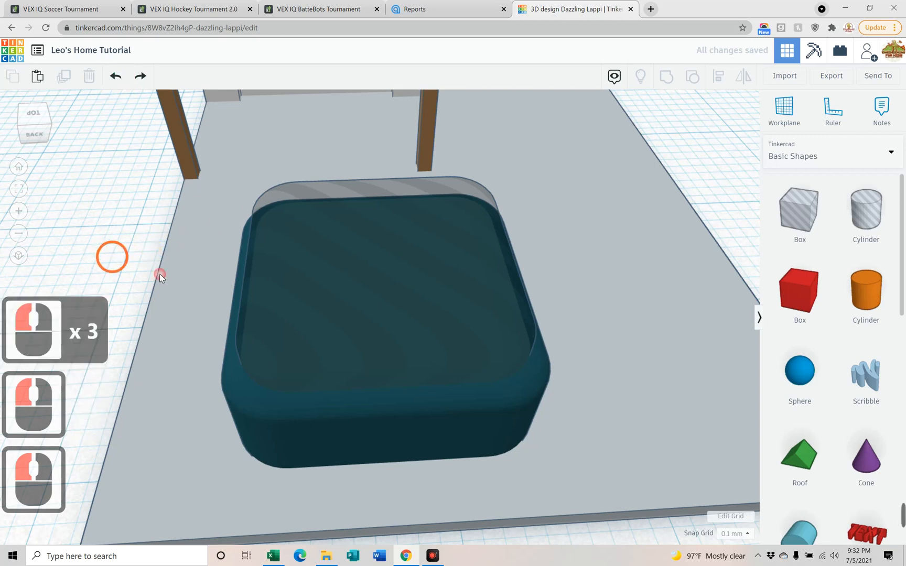
- Duplicate the raised hole shape and move the copy off the side of the patio
{"action": "left_click", "coordinate": [312, 273]}
{"action": "mouse_move", "coordinate": [119, 262]}
{"action": "right_mouse_down"}
{"action": "mouse_move", "coordinate": [149, 253]}
{"action": "mouse_move", "coordinate": [124, 261]}
{"action": "right_mouse_up"}
{"action": "key", "text": "ctrl+d"}
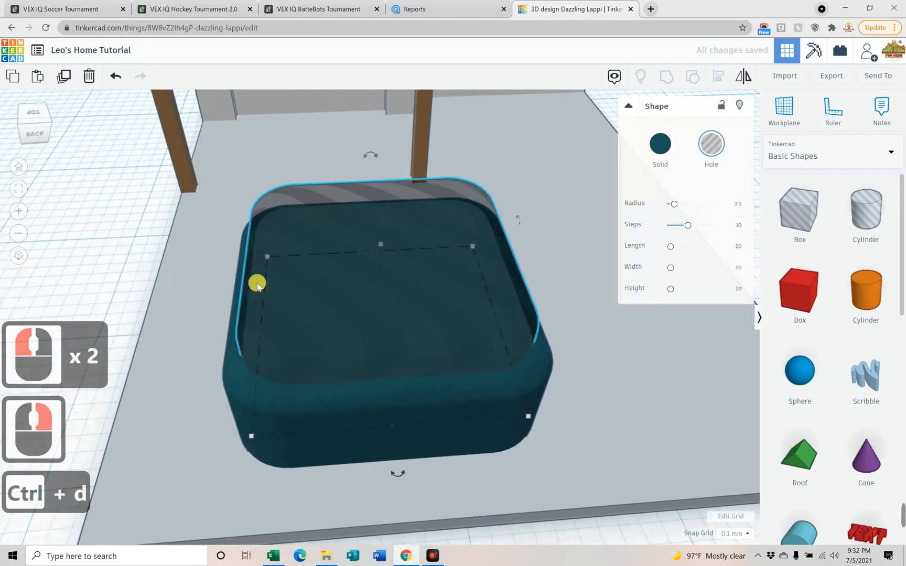
{"action": "left_click_drag", "start_coordinate": [275, 296], "coordinate": [121, 394]}
{"action": "right_click_drag", "start_coordinate": [121, 394], "coordinate": [139, 300]}
{"action": "left_click_drag", "start_coordinate": [139, 299], "coordinate": [59, 256]}
{"action": "right_click", "coordinate": [61, 257]}
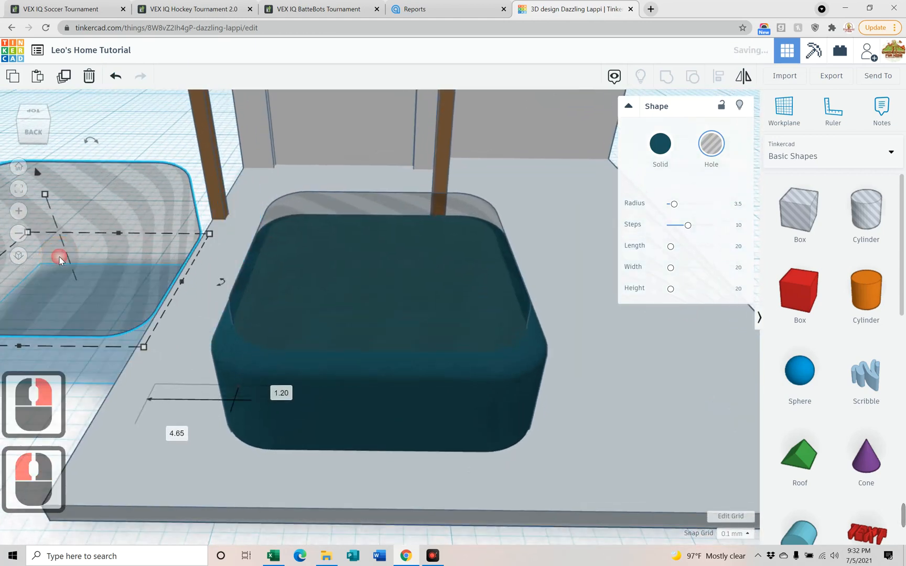
{"action": "right_click", "coordinate": [90, 401]}
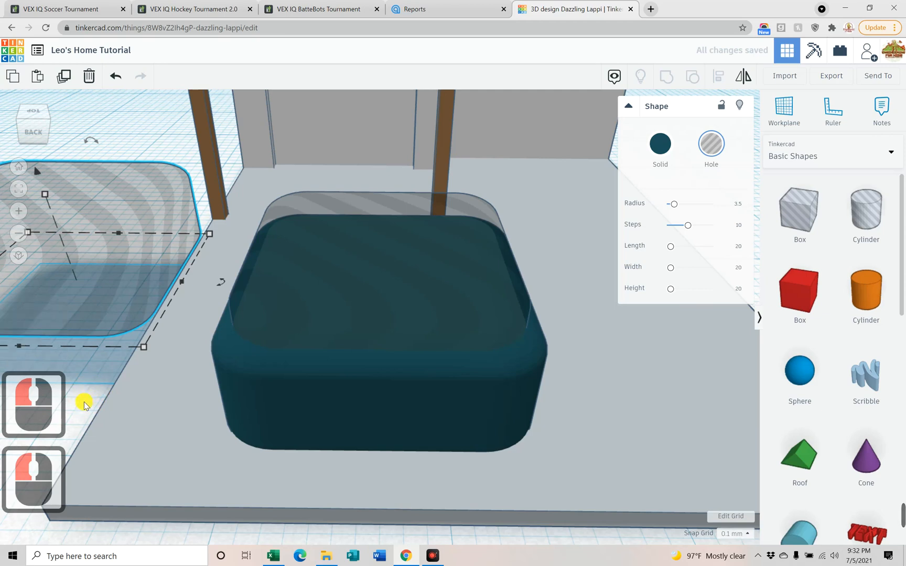
- Group the teal block with the hole still inside it to cut the tub cavity, leaving the spare hole copy out
{"action": "left_click", "coordinate": [282, 400]}
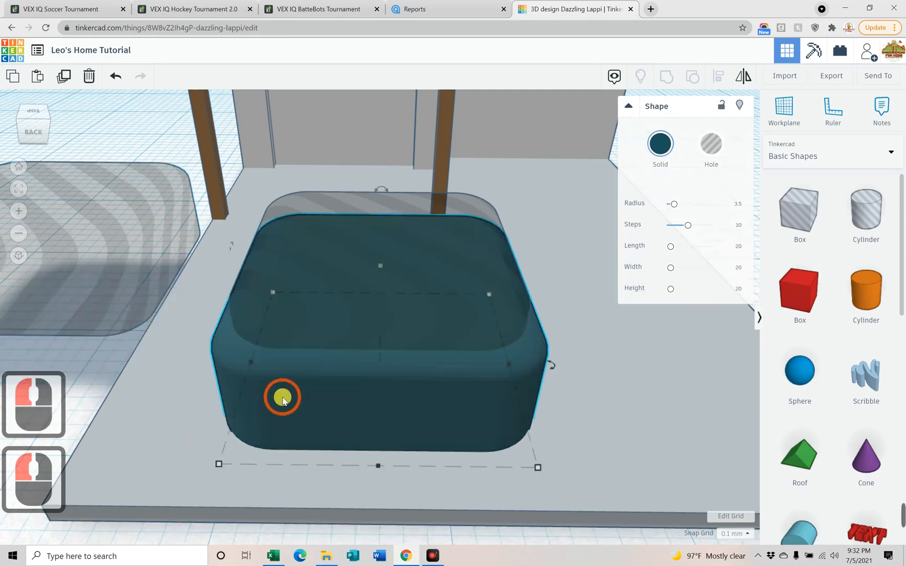
{"action": "left_click", "coordinate": [340, 251], "text": "shift"}
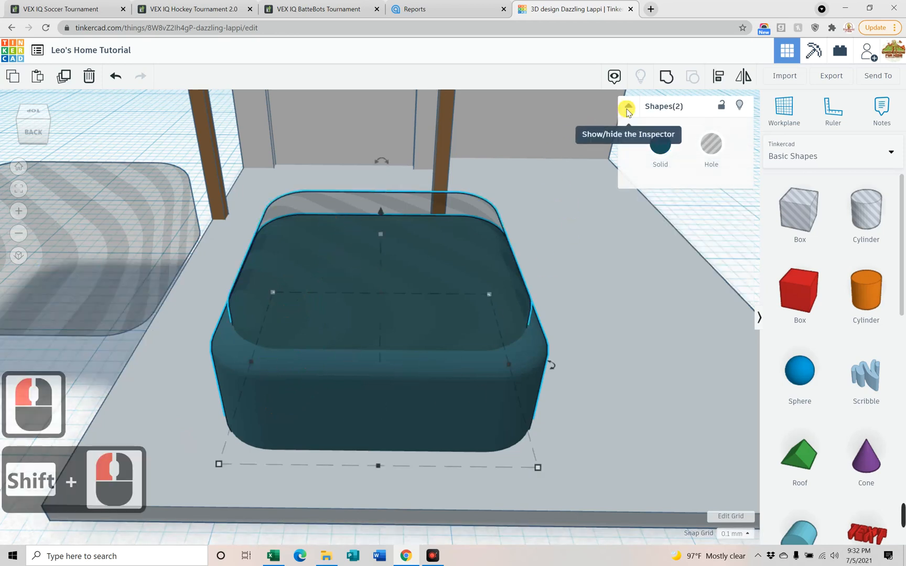
{"action": "key", "text": "ctrl+g"}
- Move the spare hole copy into the tub cavity and turn it into a solid light sky-blue water block
{"action": "left_click_drag", "start_coordinate": [134, 231], "coordinate": [522, 285]}
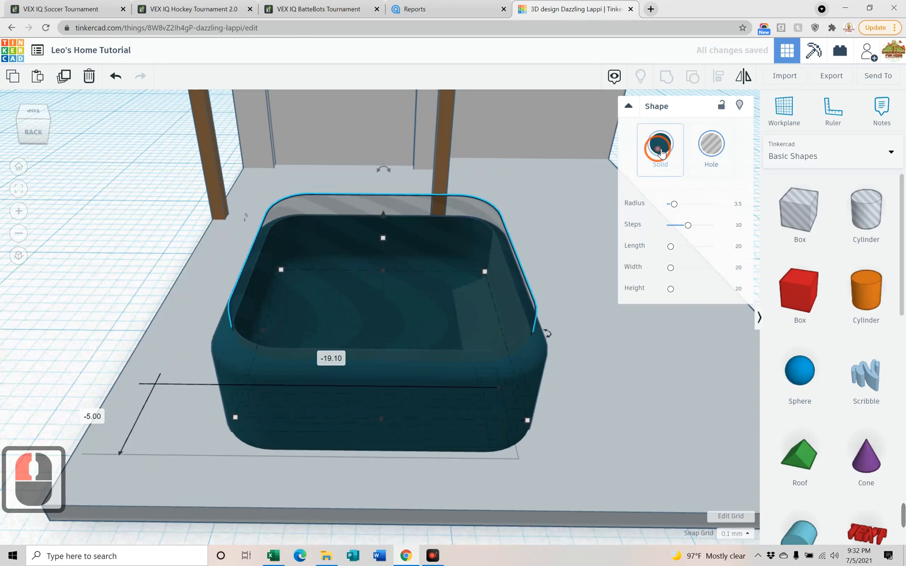
{"action": "left_click", "coordinate": [661, 152]}
{"action": "left_click", "coordinate": [730, 222]}
{"action": "left_click", "coordinate": [744, 225]}
- Reduce the height of the light blue water block so its surface sits just below the tub's rim
{"action": "right_click_drag", "start_coordinate": [553, 265], "coordinate": [408, 255]}
{"action": "left_click_drag", "start_coordinate": [381, 243], "coordinate": [384, 284]}
{"action": "mouse_move", "coordinate": [536, 301]}
{"action": "right_mouse_down"}
{"action": "mouse_move", "coordinate": [570, 356]}
{"action": "mouse_move", "coordinate": [577, 313]}
{"action": "right_mouse_up"}
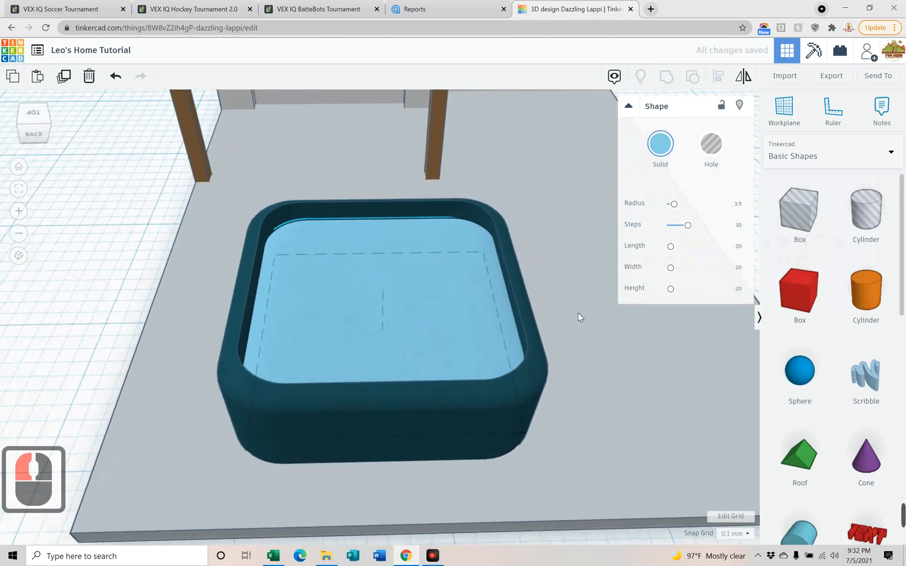
- Fit the light blue water block centrally inside the tub cavity with fine nudges, checking from above
{"action": "left_click", "coordinate": [468, 306]}
{"action": "mouse_move", "coordinate": [467, 305]}
{"action": "left_mouse_down"}
{"action": "mouse_move", "coordinate": [470, 316]}
{"action": "mouse_move", "coordinate": [470, 308]}
{"action": "left_mouse_up"}
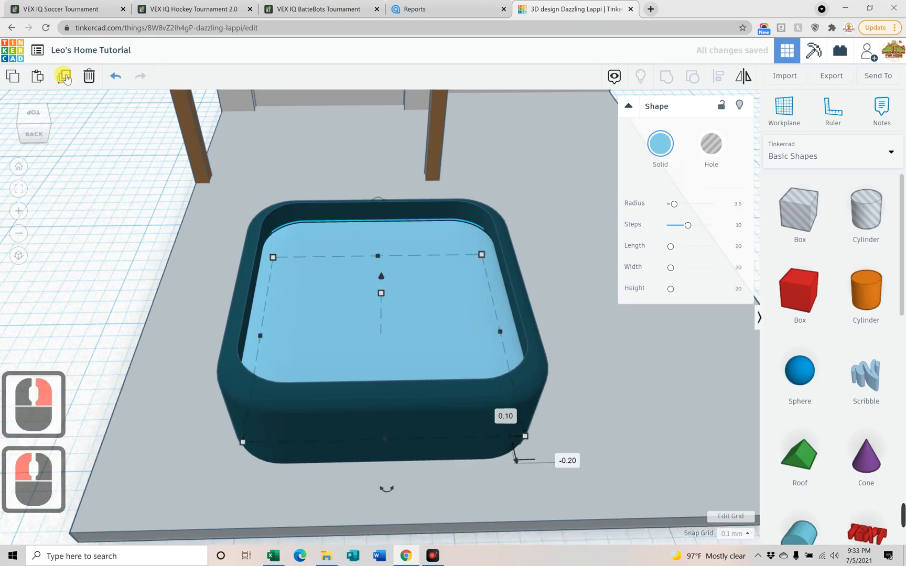
{"action": "left_click", "coordinate": [28, 117]}
{"action": "left_click", "coordinate": [33, 116]}
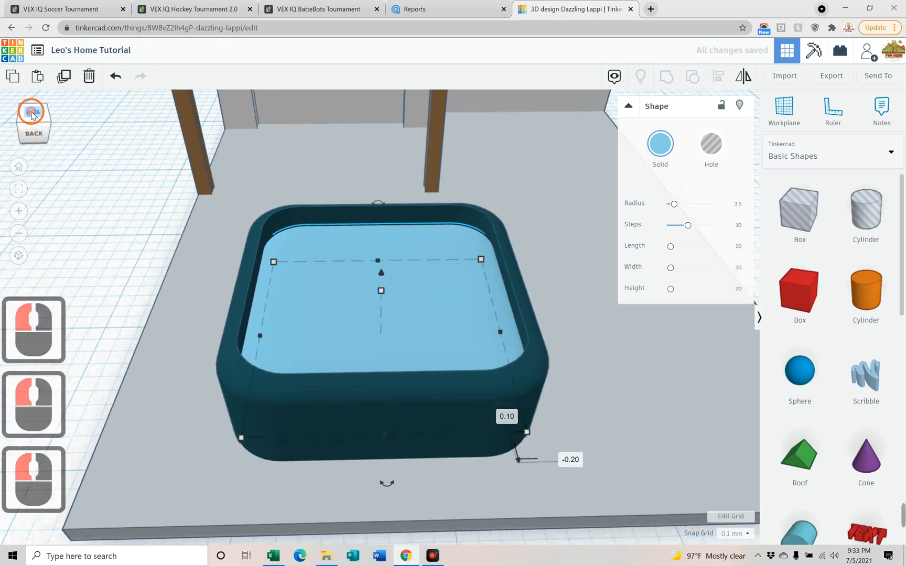
{"action": "key", "text": "Up"}
{"action": "key", "text": "Up"}
{"action": "key", "text": "Up"}
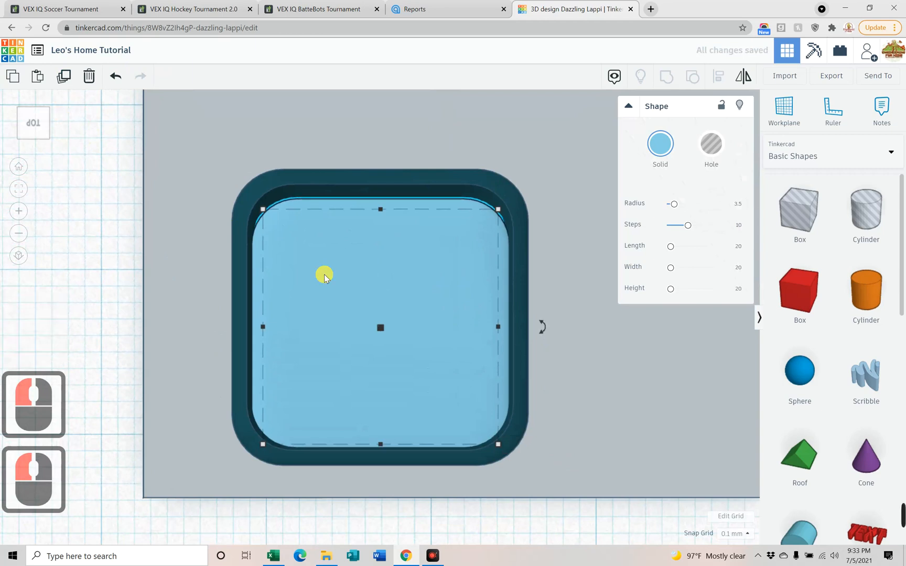
{"action": "key", "text": "Up"}
{"action": "key", "text": "Down"}
{"action": "key", "text": "Down"}
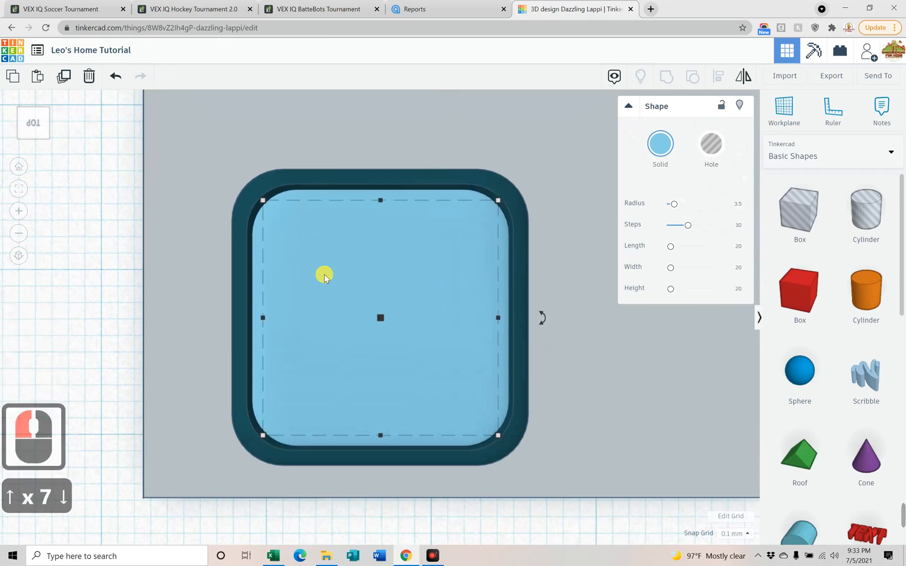
{"action": "key", "text": "Right"}
{"action": "key", "text": "Left"}
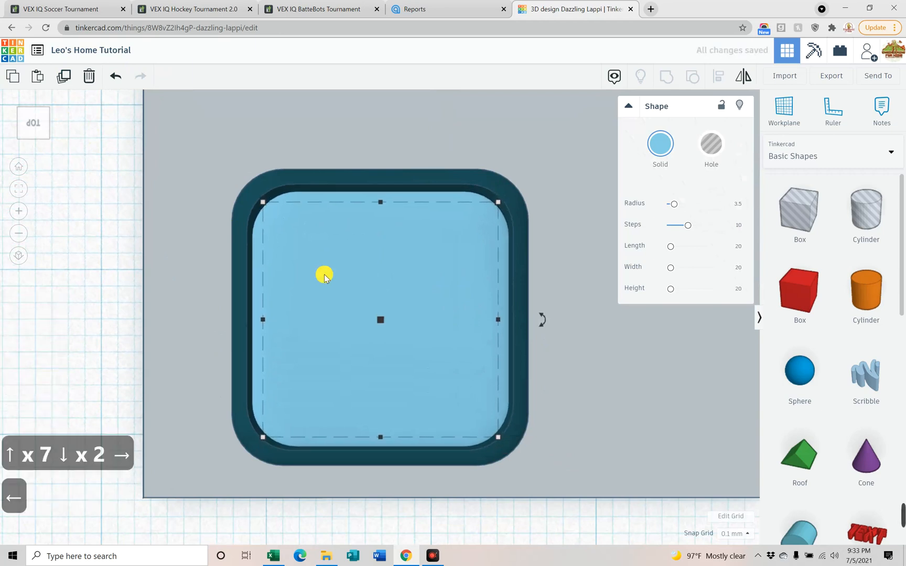
{"action": "right_click_drag", "start_coordinate": [601, 322], "coordinate": [594, 201]}
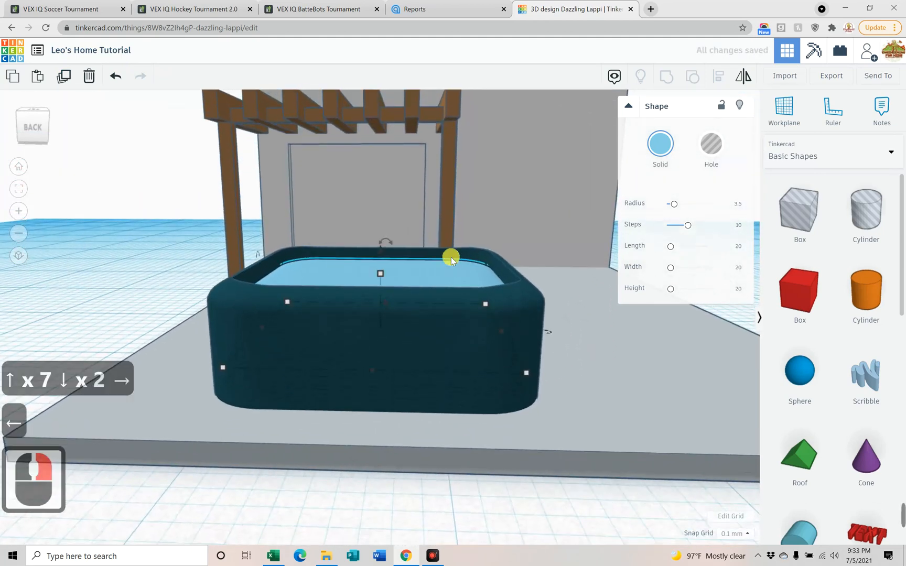
- Raise the light blue water block to a height of about 3.5 mm so it sits nearer the tub's rim
{"action": "left_click", "coordinate": [380, 272]}
{"action": "left_click", "coordinate": [507, 295]}
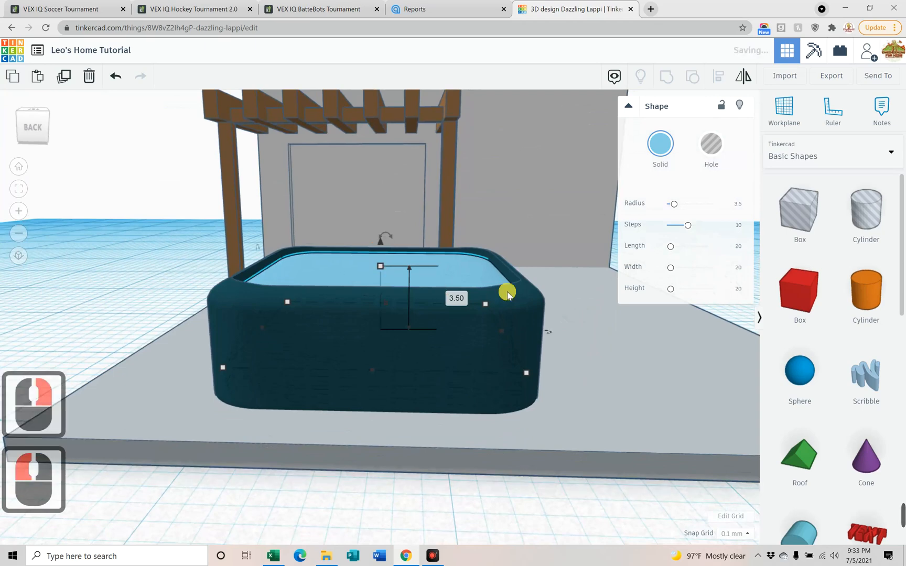
{"action": "right_click_drag", "start_coordinate": [542, 292], "coordinate": [521, 289]}
{"action": "scroll", "coordinate": [515, 277], "scroll_direction": "down", "scroll_amount": 15}
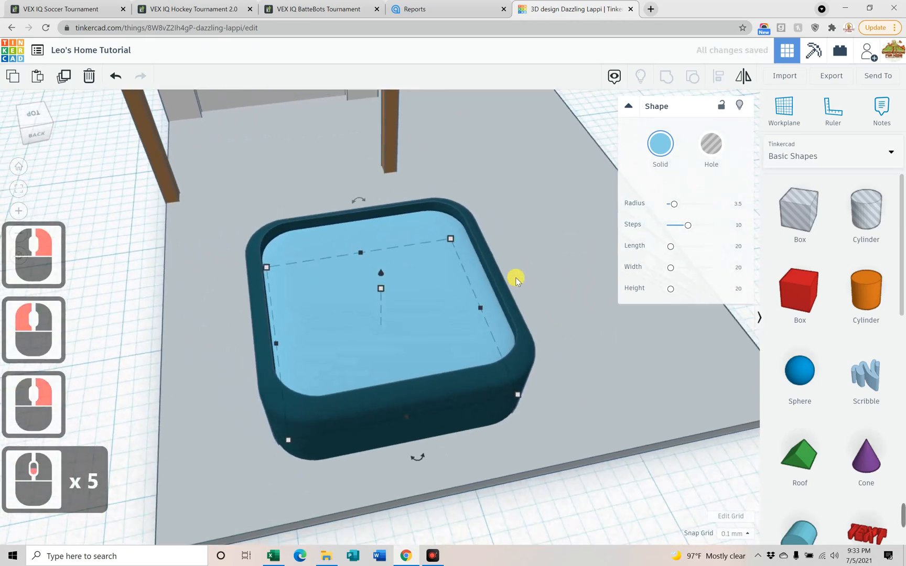
- Select the whole house, patio and hot tub and group them into one multicoloured object
{"action": "scroll", "coordinate": [509, 267], "scroll_direction": "down", "scroll_amount": 12}
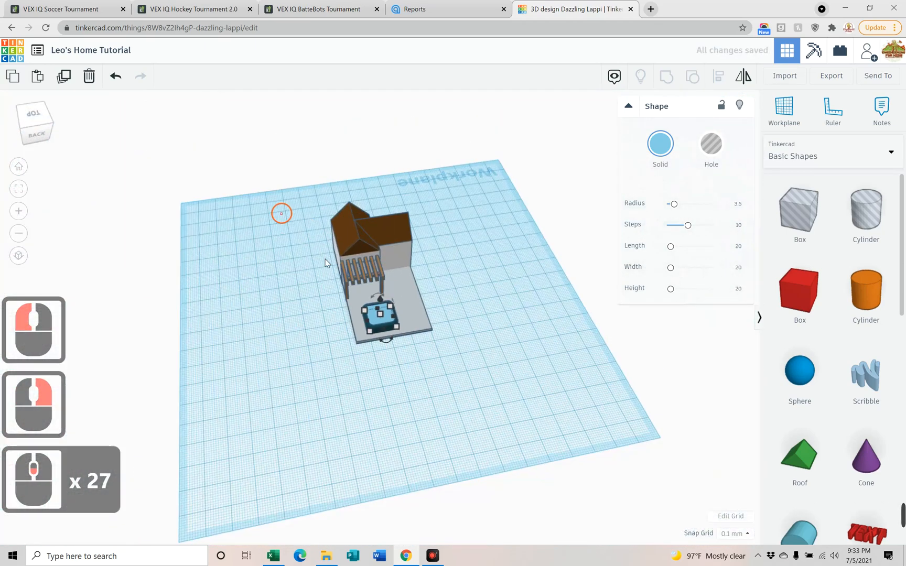
{"action": "left_click_drag", "start_coordinate": [478, 382], "coordinate": [478, 384]}
{"action": "key", "text": "ctrl+g"}
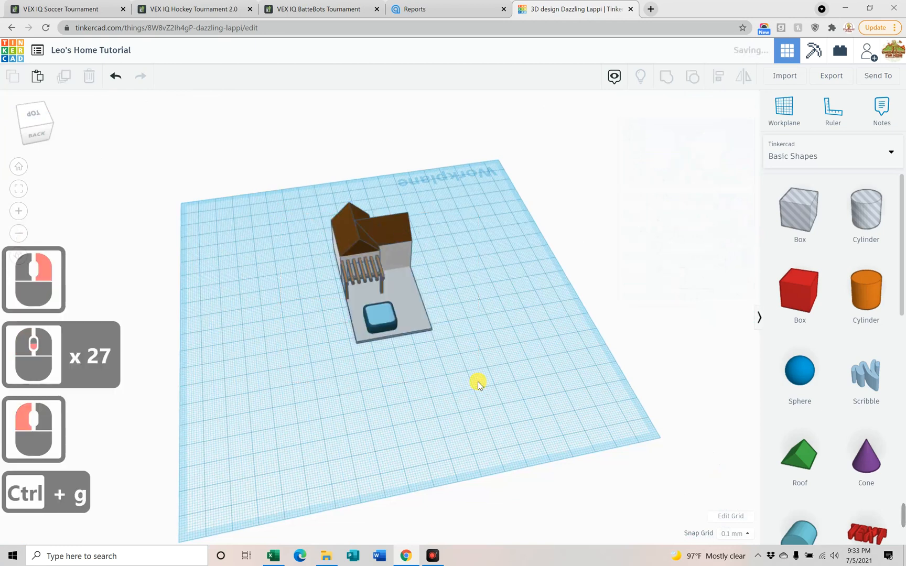
{"action": "right_click_drag", "start_coordinate": [273, 333], "coordinate": [609, 267]}
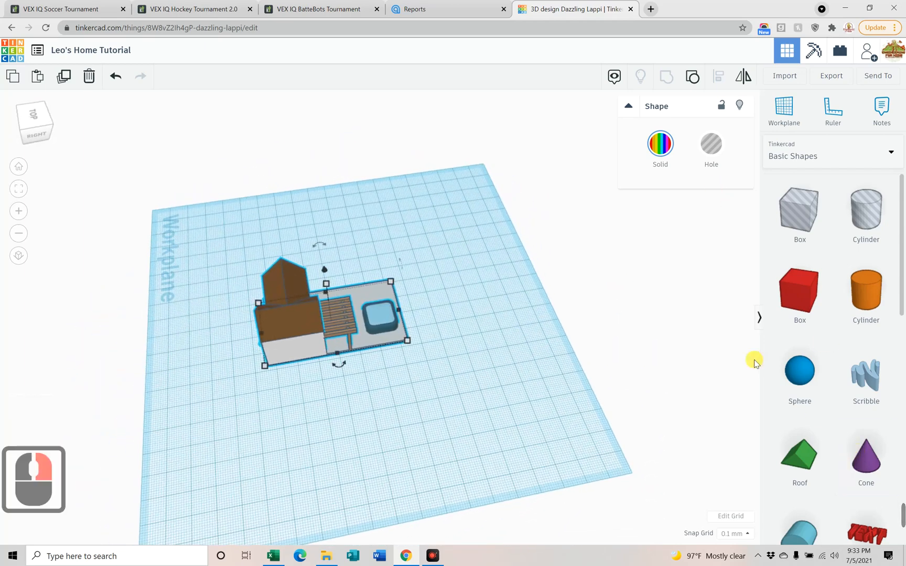
- Add a solid box beside the house and set its height to 0.8 mm for a thin slab
{"action": "left_click_drag", "start_coordinate": [801, 296], "coordinate": [319, 269]}
{"action": "right_click_drag", "start_coordinate": [417, 269], "coordinate": [358, 265]}
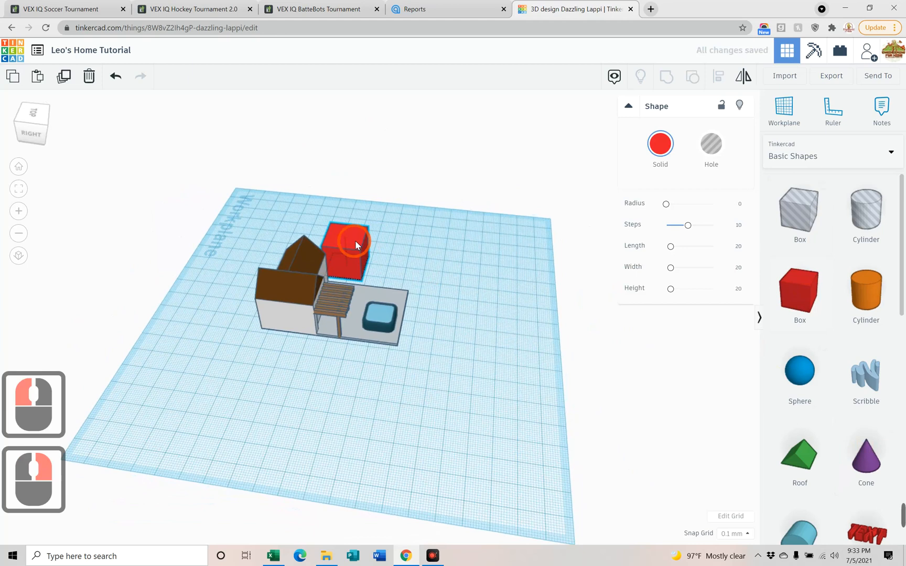
{"action": "left_click", "coordinate": [355, 244]}
{"action": "left_click", "coordinate": [403, 252]}
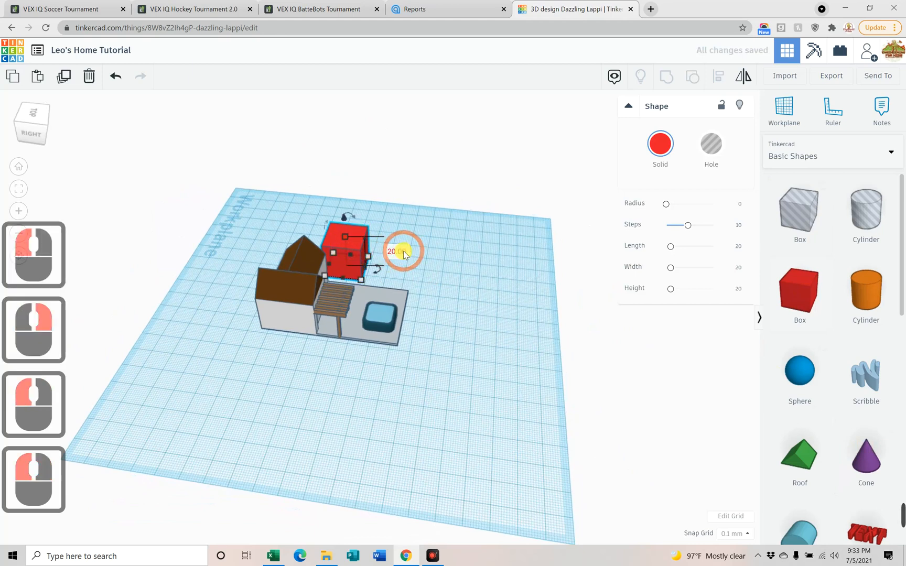
{"action": "double_click", "coordinate": [402, 253]}
{"action": "type", "text": ".8"}
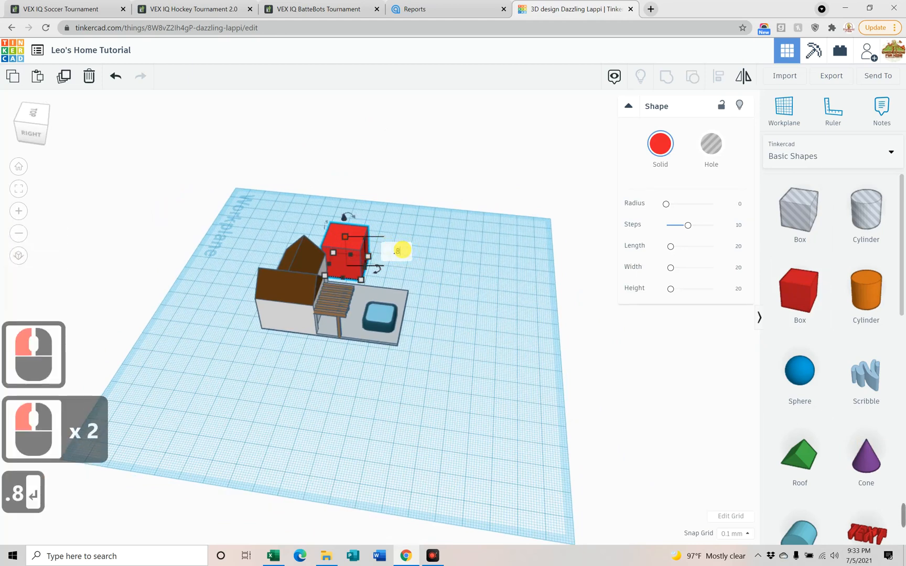
- Stretch the thin slab around the patio to about 81.7 by 89.1 mm and colour it green as a lawn
{"action": "left_click_drag", "start_coordinate": [362, 284], "coordinate": [467, 397]}
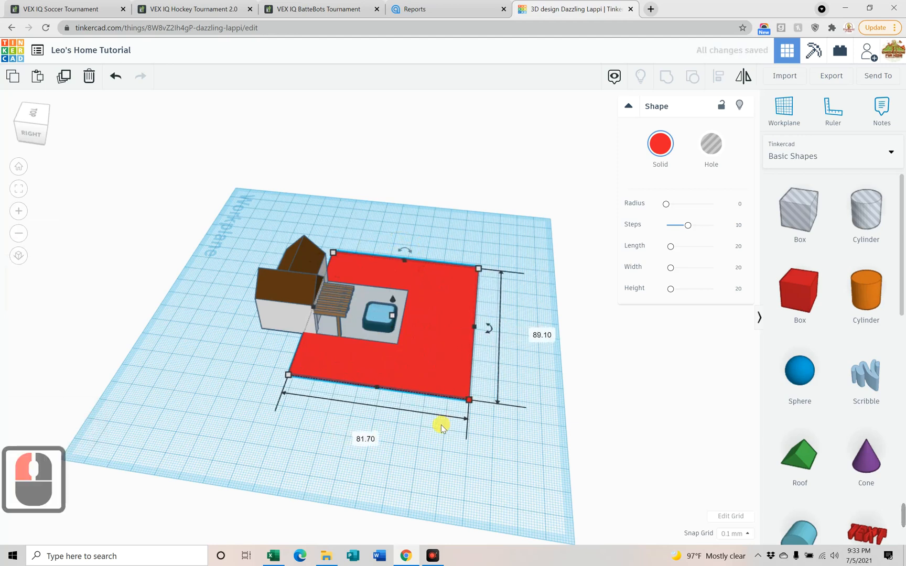
{"action": "left_click", "coordinate": [420, 428]}
{"action": "right_click_drag", "start_coordinate": [419, 425], "coordinate": [412, 425]}
{"action": "left_click", "coordinate": [670, 151]}
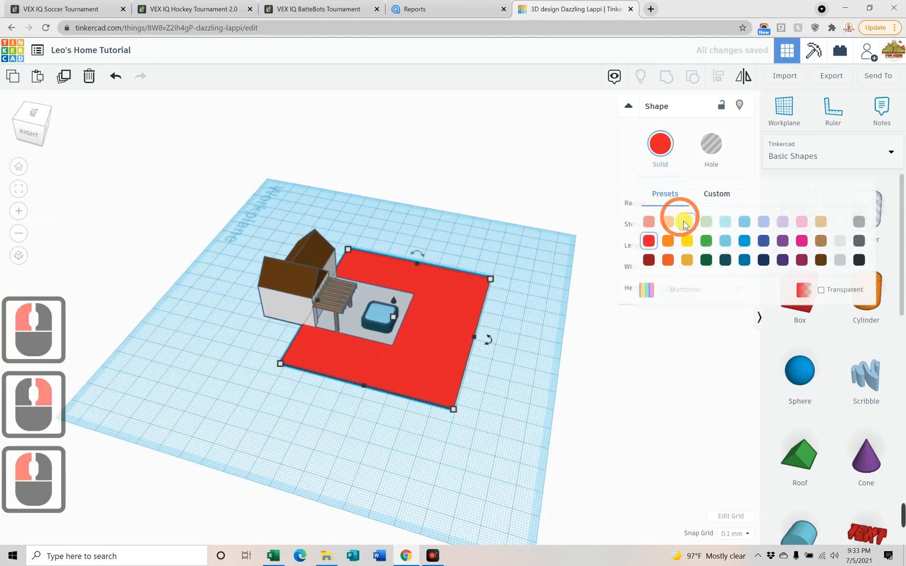
{"action": "left_click", "coordinate": [707, 240]}
- Adjust the green lawn's extent and position so it reaches under the house almost to the front wall
{"action": "left_click", "coordinate": [447, 360]}
{"action": "mouse_move", "coordinate": [390, 461]}
{"action": "right_mouse_down"}
{"action": "mouse_move", "coordinate": [511, 376]}
{"action": "mouse_move", "coordinate": [514, 397]}
{"action": "mouse_move", "coordinate": [613, 420]}
{"action": "mouse_move", "coordinate": [600, 414]}
{"action": "right_mouse_up"}
{"action": "left_click", "coordinate": [344, 327]}
{"action": "mouse_move", "coordinate": [345, 375]}
{"action": "left_mouse_down"}
{"action": "mouse_move", "coordinate": [348, 367]}
{"action": "mouse_move", "coordinate": [340, 385]}
{"action": "left_mouse_up"}
{"action": "left_click", "coordinate": [471, 526]}
{"action": "right_click_drag", "start_coordinate": [472, 526], "coordinate": [343, 452]}
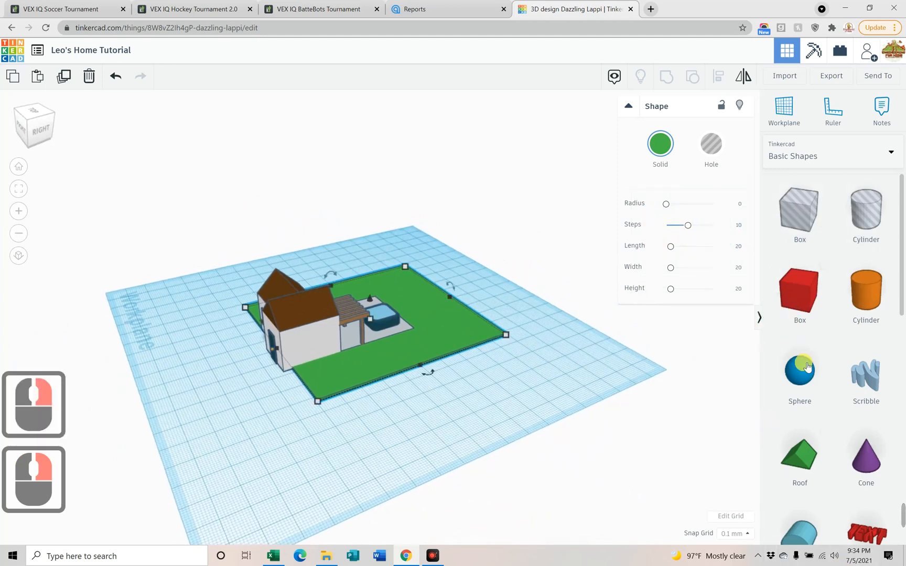
- Add a box in front of the lawn and set its base to 1 by 1 mm to form a thin post
{"action": "left_click_drag", "start_coordinate": [799, 291], "coordinate": [342, 418]}
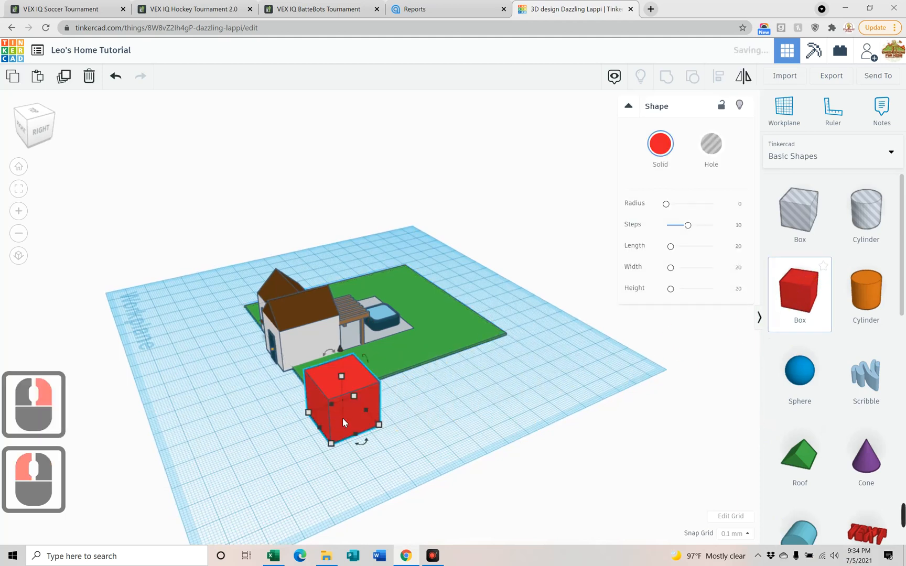
{"action": "key", "text": "f"}
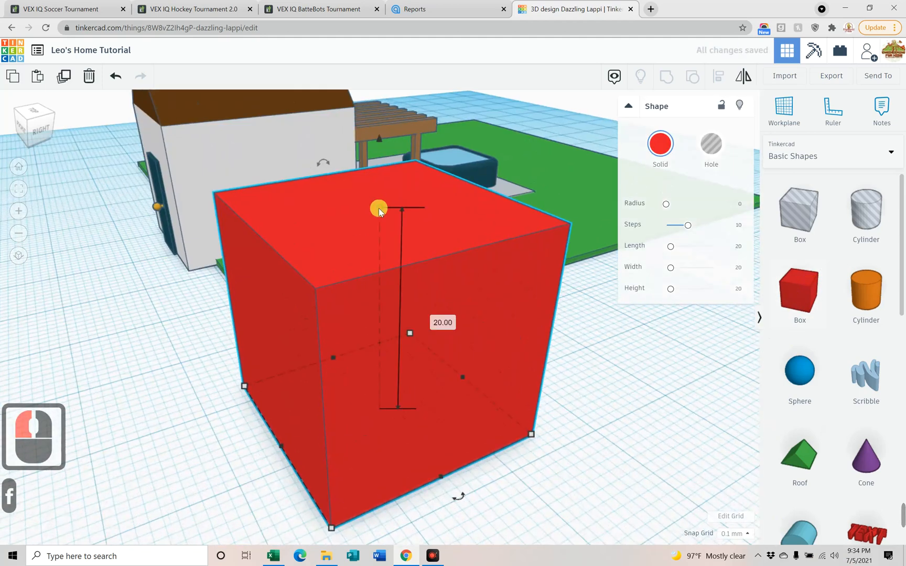
{"action": "left_click", "coordinate": [330, 529]}
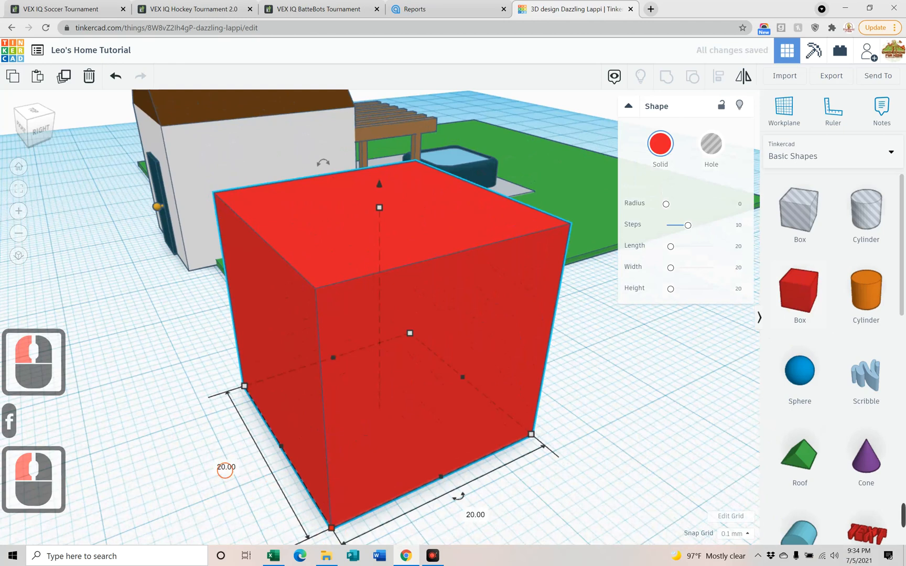
{"action": "double_click", "coordinate": [226, 467]}
{"action": "type", "text": "1"}
{"action": "left_click", "coordinate": [469, 515]}
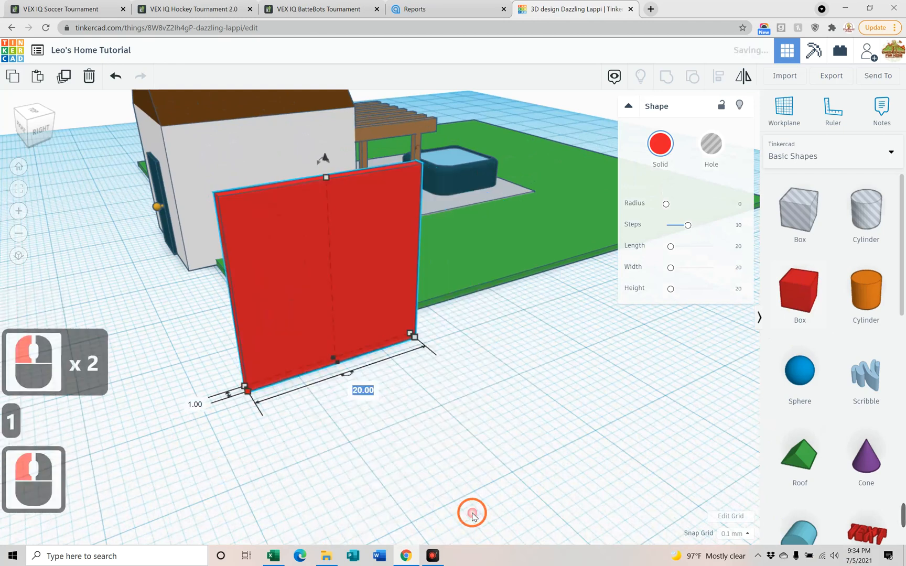
{"action": "type", "text": "1"}
{"action": "left_click", "coordinate": [375, 443]}
- Shorten the thin red post and place it beside the lawn's front corner
{"action": "right_click_drag", "start_coordinate": [389, 418], "coordinate": [427, 213]}
{"action": "left_click_drag", "start_coordinate": [435, 252], "coordinate": [265, 308]}
{"action": "right_click_drag", "start_coordinate": [336, 424], "coordinate": [355, 425]}
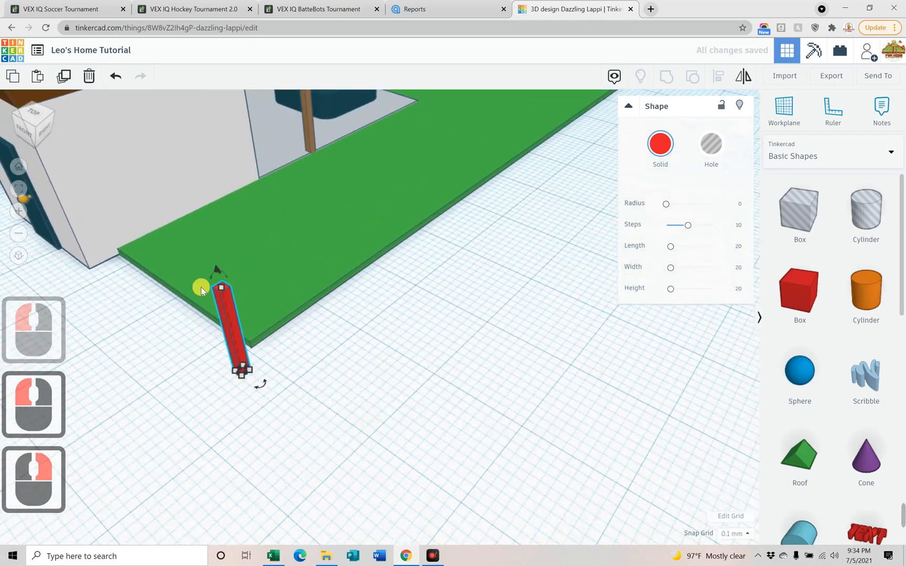
- Add a yellow pyramid beside the red post and scale it down evenly to about 2 mm in every dimension
{"action": "scroll", "coordinate": [802, 364], "scroll_direction": "down", "scroll_amount": 5}
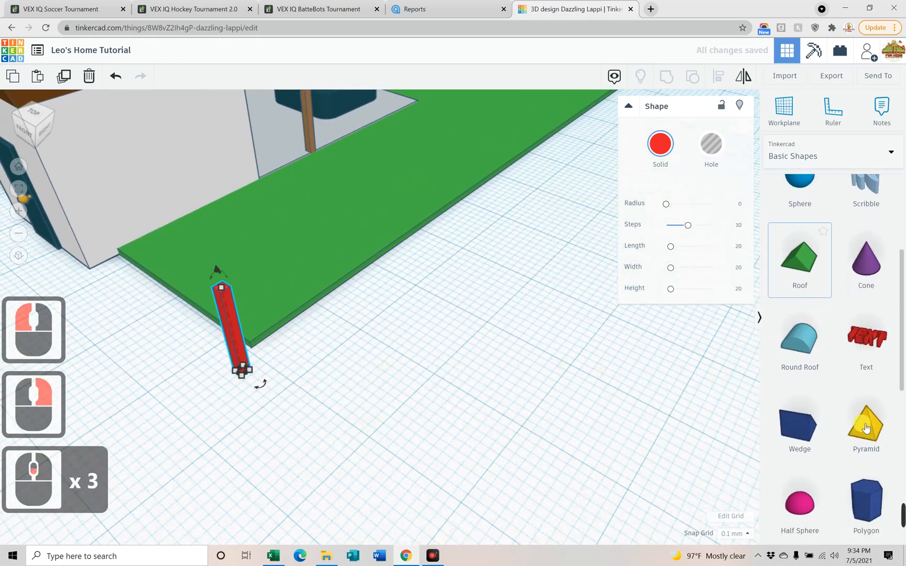
{"action": "left_click", "coordinate": [422, 388]}
{"action": "left_click_drag", "start_coordinate": [349, 390], "coordinate": [257, 371]}
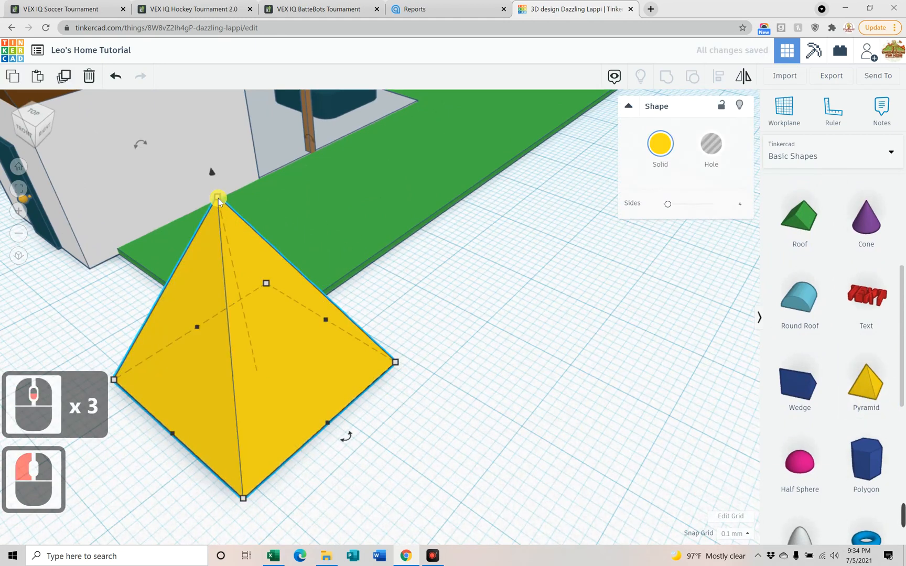
{"action": "left_click_drag", "start_coordinate": [218, 198], "coordinate": [283, 402]}
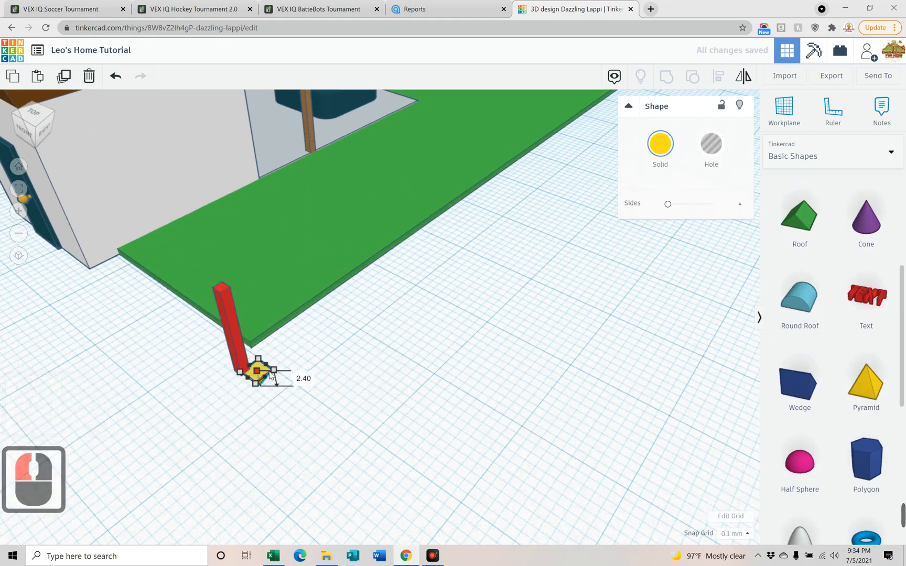
{"action": "left_click_drag", "start_coordinate": [264, 359], "coordinate": [263, 358], "text": "shift"}
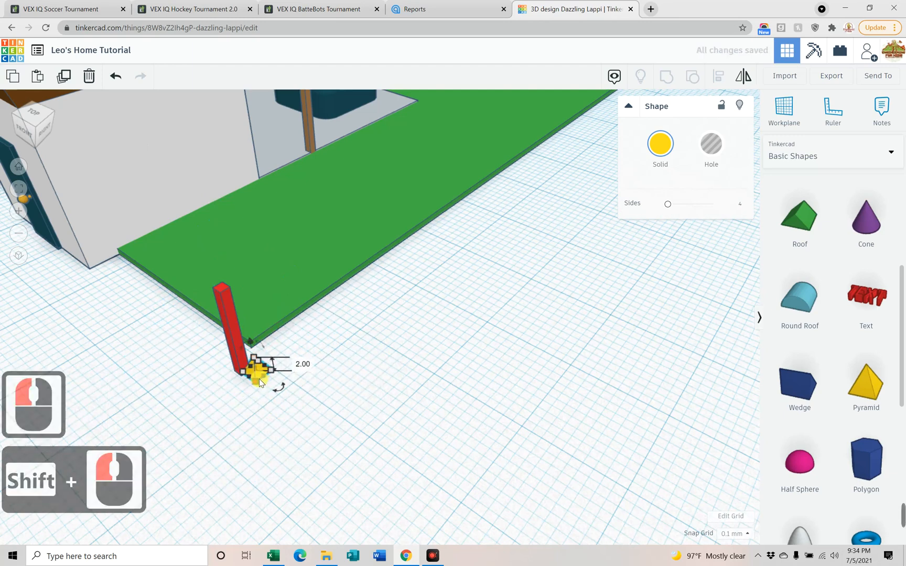
- Set the small yellow pyramid's base to 1 by 1 mm to match the post
{"action": "key", "text": "f"}
{"action": "scroll", "coordinate": [400, 488], "scroll_direction": "down", "scroll_amount": 2}
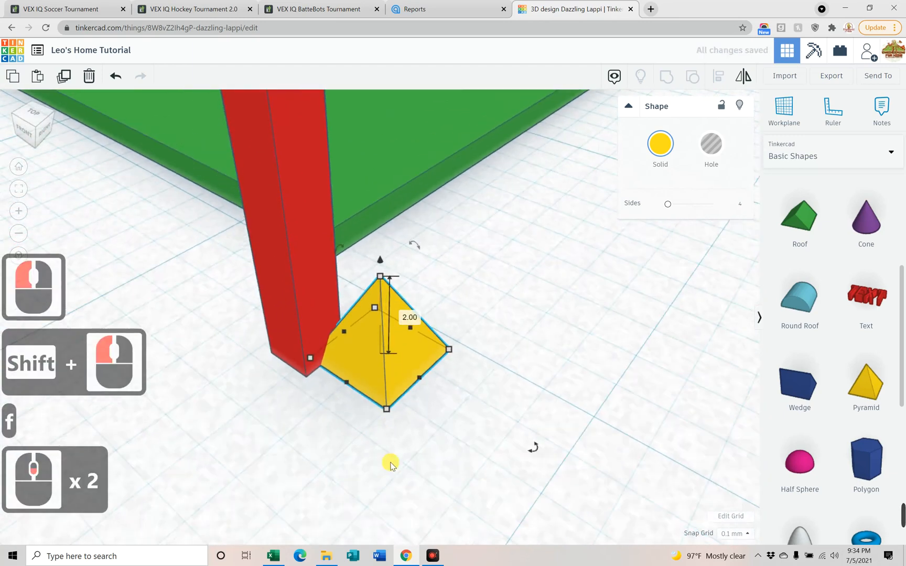
{"action": "left_click", "coordinate": [383, 386]}
{"action": "left_click", "coordinate": [328, 384]}
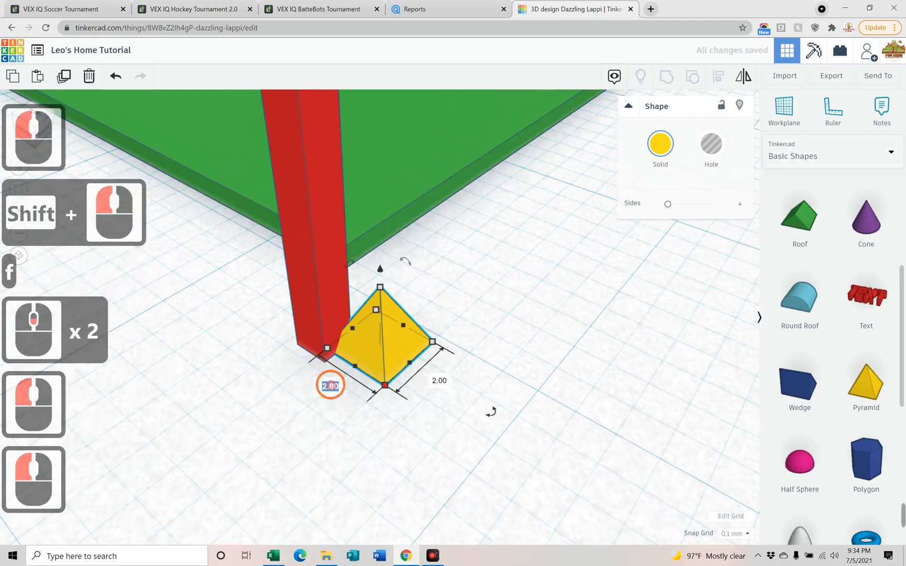
{"action": "type", "text": "1"}
{"action": "left_click", "coordinate": [434, 382]}
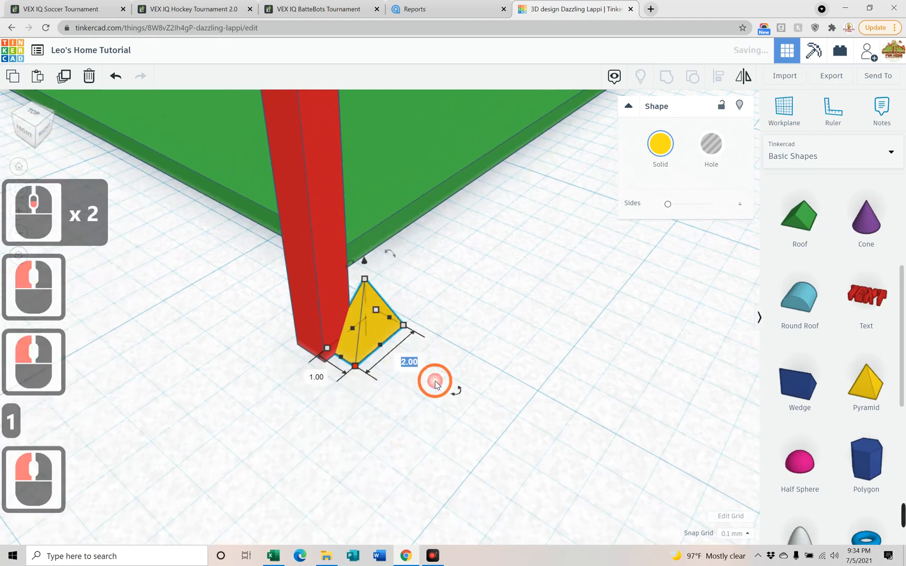
{"action": "type", "text": "1"}
{"action": "left_click", "coordinate": [452, 392]}
- Move the pyramid against the red post and raise it to about 10.8 mm above the workplane
{"action": "right_click_drag", "start_coordinate": [529, 384], "coordinate": [455, 384]}
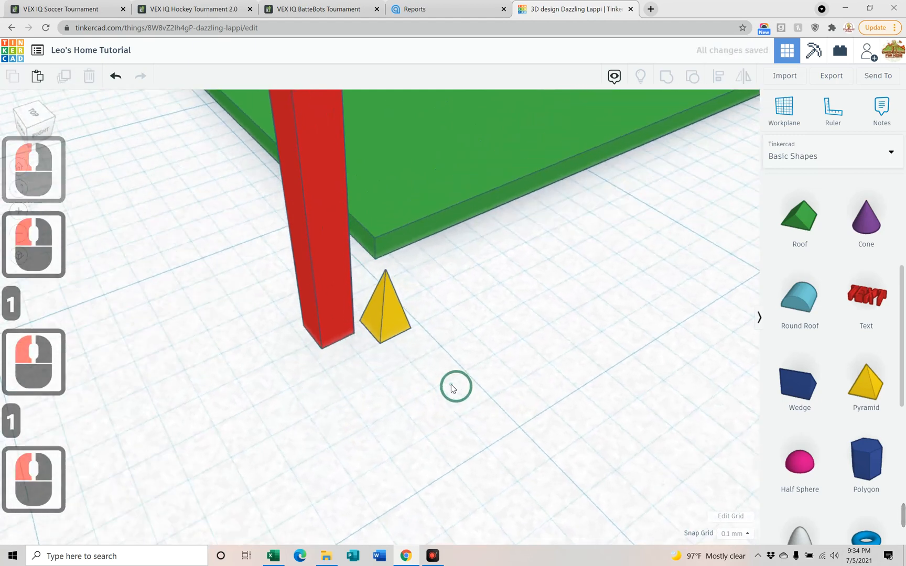
{"action": "scroll", "coordinate": [410, 349], "scroll_direction": "up", "scroll_amount": 5}
{"action": "scroll", "coordinate": [410, 349], "scroll_direction": "down", "scroll_amount": 15}
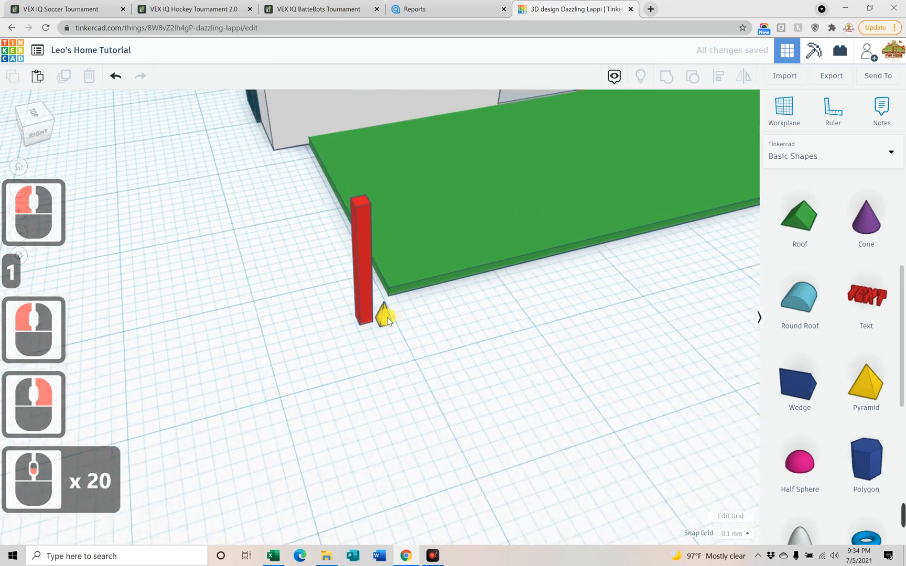
{"action": "left_click_drag", "start_coordinate": [384, 319], "coordinate": [382, 201]}
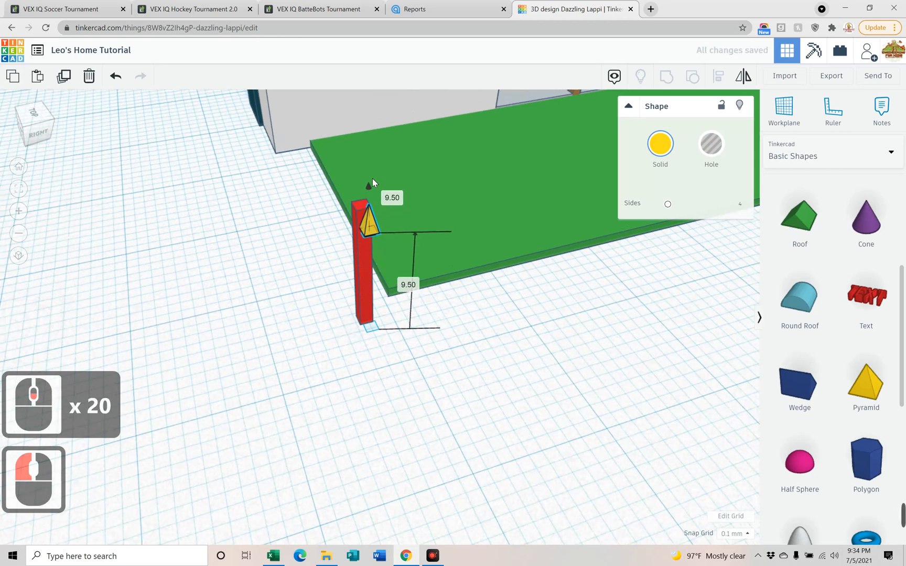
{"action": "key", "text": "f"}
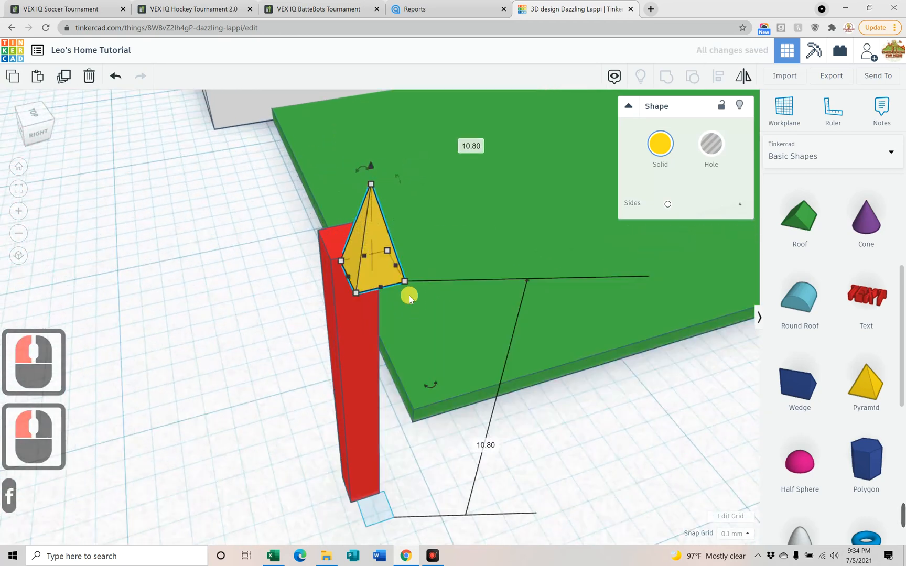
- Nudge the pyramid in 0.1 mm steps until its base lines up exactly with the red post's top
{"action": "right_click_drag", "start_coordinate": [231, 309], "coordinate": [340, 307]}
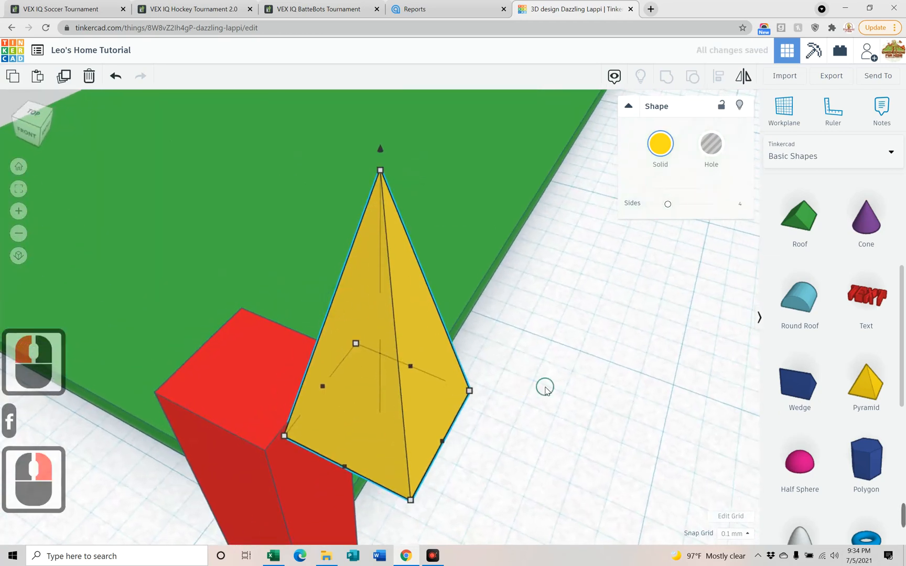
{"action": "right_click_drag", "start_coordinate": [544, 386], "coordinate": [575, 363]}
{"action": "key", "text": "Left"}
{"action": "key", "text": "Left"}
{"action": "key", "text": "Left"}
{"action": "key", "text": "Left"}
{"action": "key", "text": "Left"}
{"action": "key", "text": "Left"}
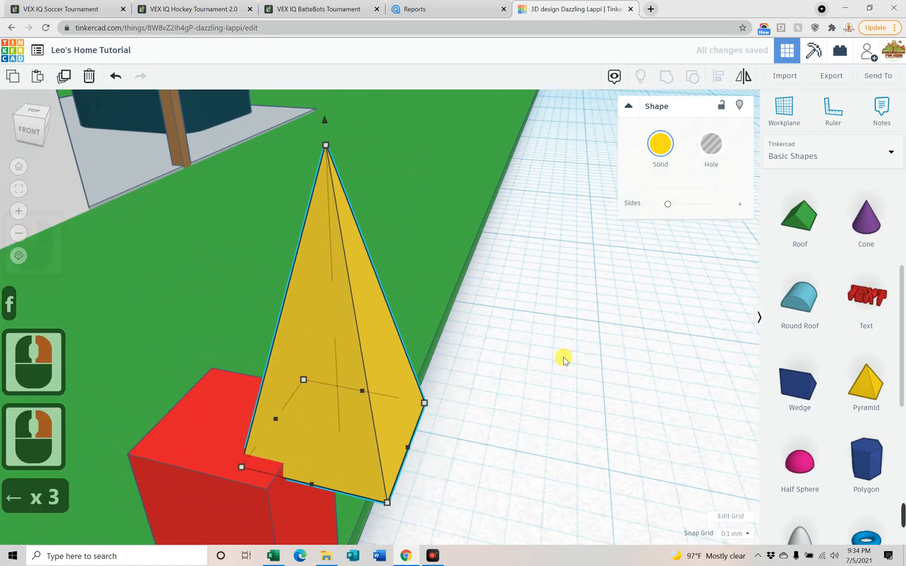
{"action": "key", "text": "Left"}
{"action": "key", "text": "Left"}
{"action": "key", "text": "Left"}
{"action": "key", "text": "Left"}
{"action": "key", "text": "Left"}
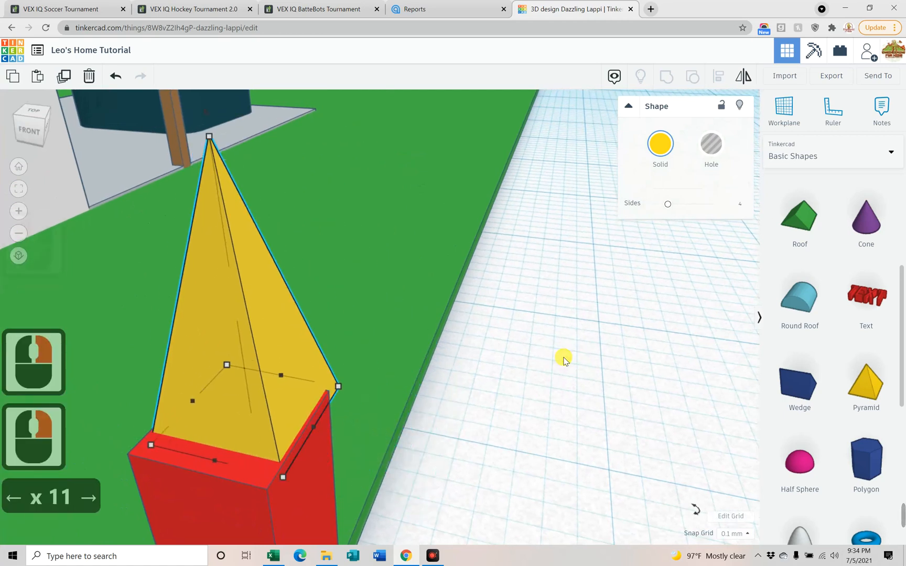
{"action": "key", "text": "Right"}
{"action": "key", "text": "Down"}
{"action": "key", "text": "Down"}
{"action": "key", "text": "Down"}
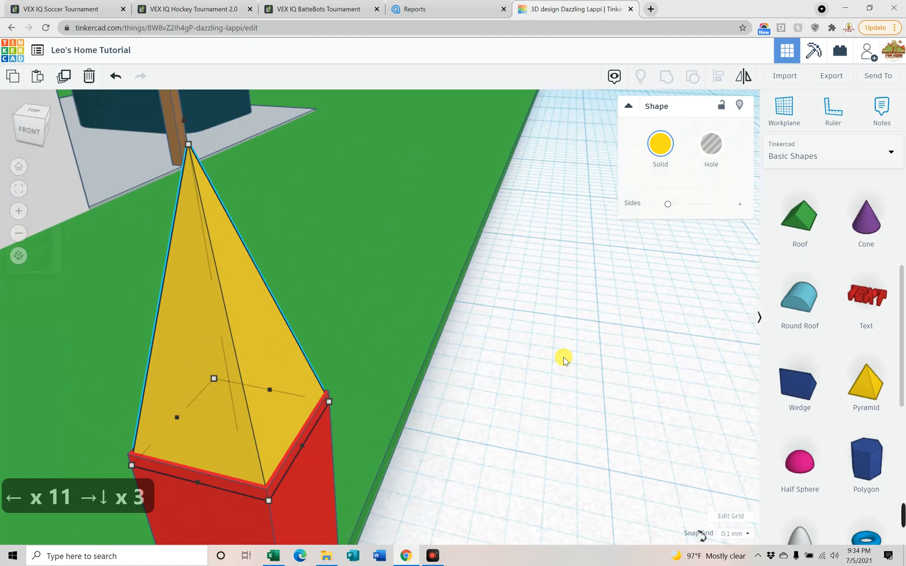
{"action": "key", "text": "ctrl+Up"}
- Try to group the red post and its yellow pyramid tip into one object, then inspect the selected extent
{"action": "right_click_drag", "start_coordinate": [548, 293], "coordinate": [332, 376]}
{"action": "left_click_drag", "start_coordinate": [253, 261], "coordinate": [344, 354]}
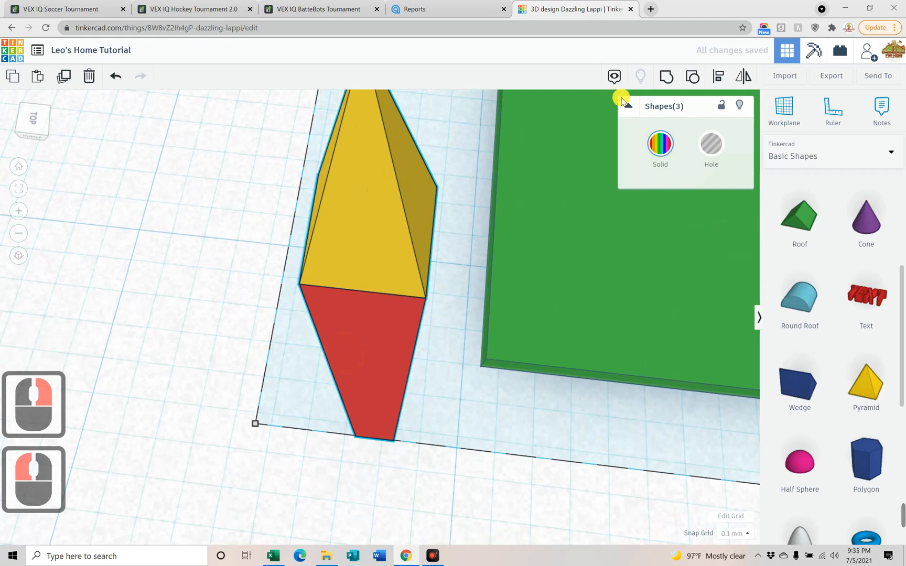
{"action": "left_click", "coordinate": [667, 80]}
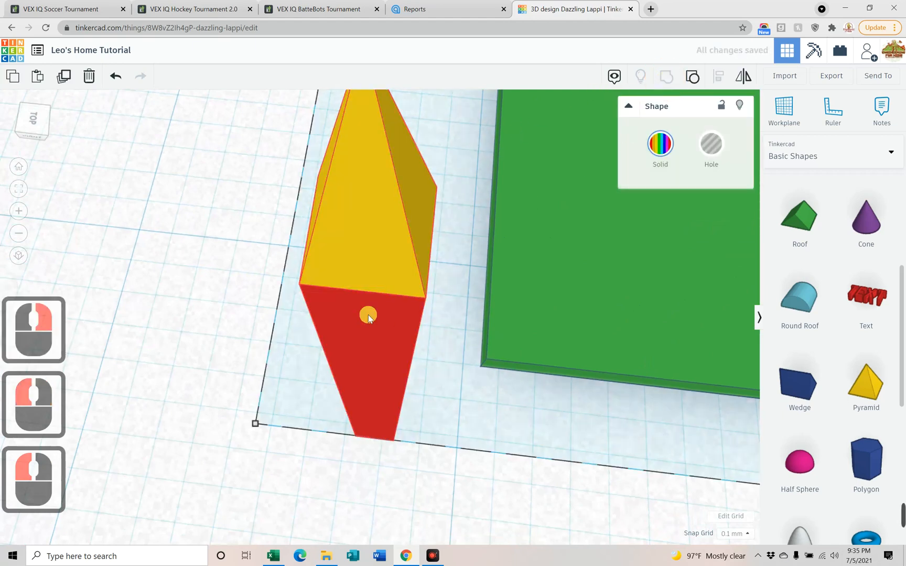
{"action": "left_click", "coordinate": [260, 337]}
{"action": "scroll", "coordinate": [317, 330], "scroll_direction": "down", "scroll_amount": 18}
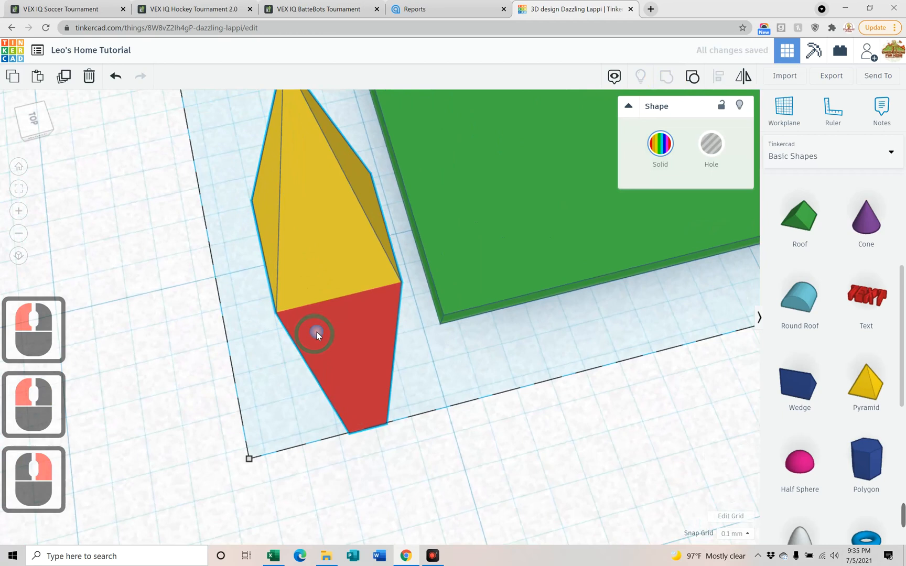
{"action": "scroll", "coordinate": [350, 236], "scroll_direction": "down", "scroll_amount": 1}
{"action": "mouse_move", "coordinate": [277, 301]}
{"action": "right_mouse_down"}
{"action": "mouse_move", "coordinate": [374, 190]}
{"action": "mouse_move", "coordinate": [280, 299]}
{"action": "right_mouse_up"}
{"action": "scroll", "coordinate": [286, 293], "scroll_direction": "down", "scroll_amount": 6}
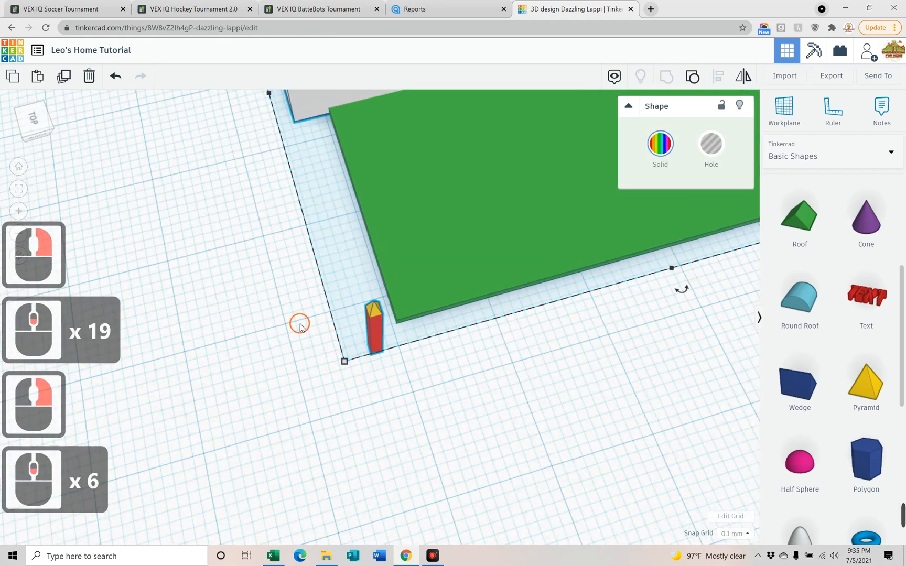
- Undo the mistaken grouping and group only the red post with its yellow pyramid tip
{"action": "left_click", "coordinate": [300, 323]}
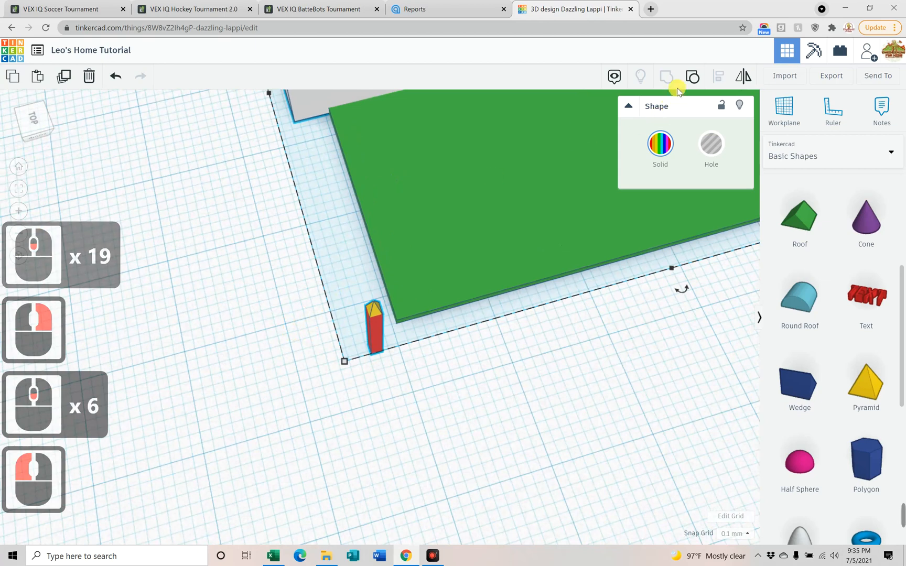
{"action": "left_click", "coordinate": [116, 77]}
{"action": "left_click", "coordinate": [255, 311]}
{"action": "left_click", "coordinate": [371, 363]}
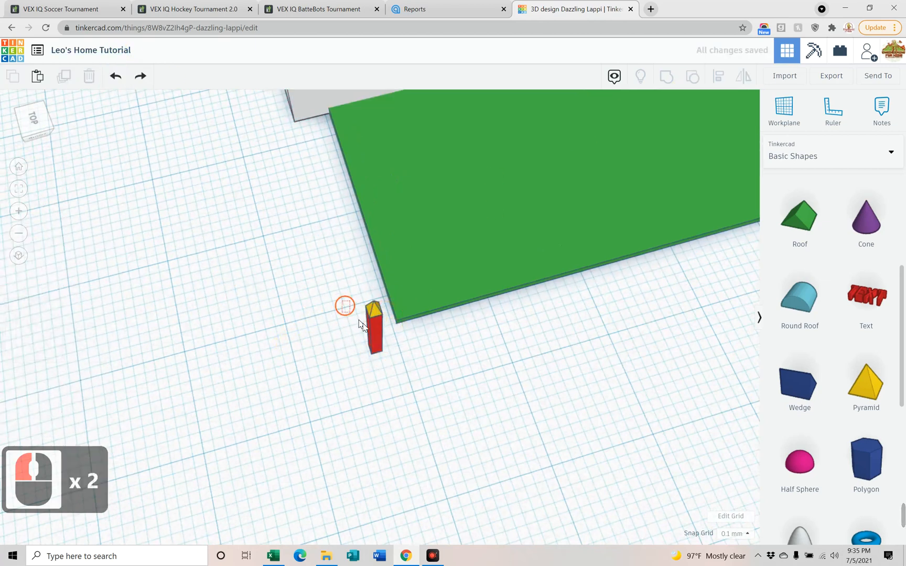
{"action": "left_click_drag", "start_coordinate": [370, 328], "coordinate": [370, 327]}
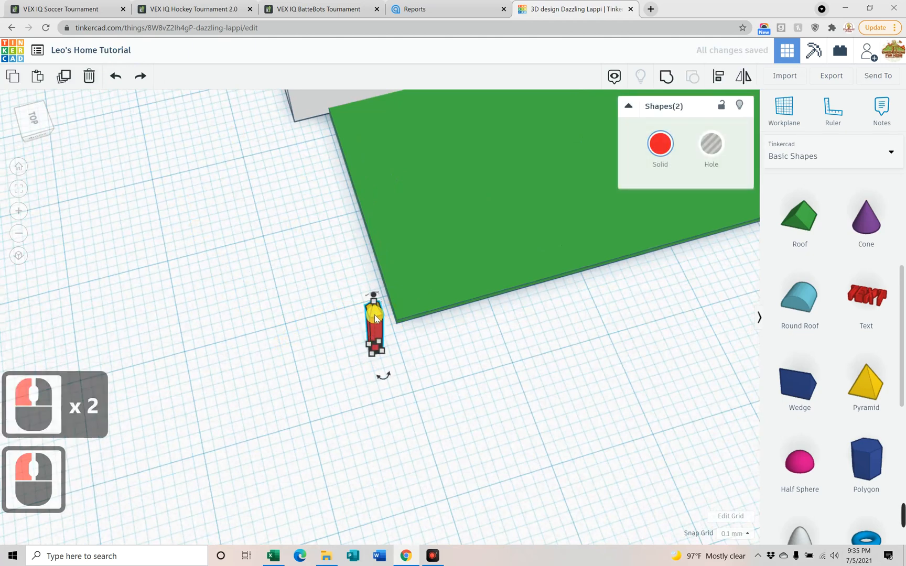
{"action": "left_click", "coordinate": [666, 78]}
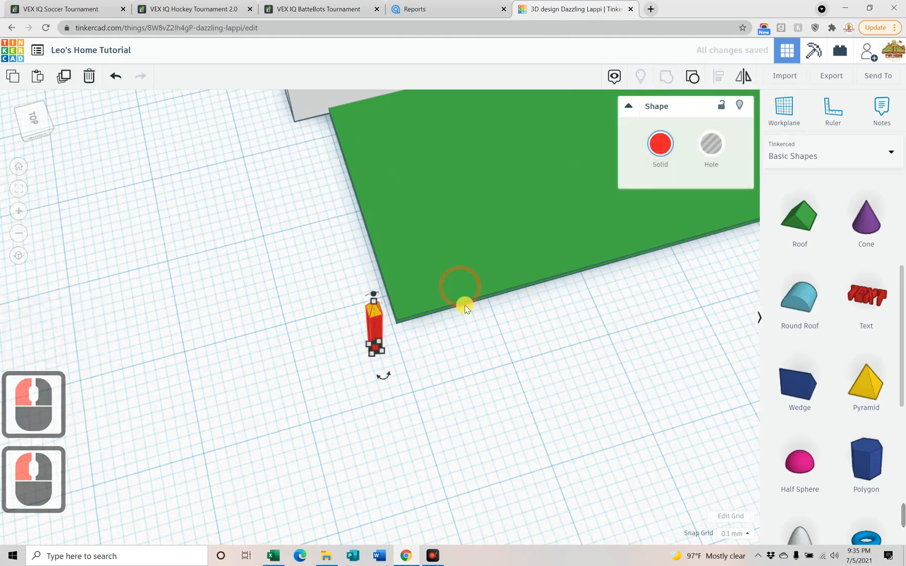
- Colour the grouped post and tip light brown and check it from different angles
{"action": "left_click", "coordinate": [673, 149]}
{"action": "left_click", "coordinate": [687, 240]}
{"action": "left_click", "coordinate": [820, 259]}
{"action": "mouse_move", "coordinate": [464, 411]}
{"action": "right_mouse_down"}
{"action": "mouse_move", "coordinate": [440, 410]}
{"action": "mouse_move", "coordinate": [423, 394]}
{"action": "mouse_move", "coordinate": [437, 346]}
{"action": "mouse_move", "coordinate": [417, 317]}
{"action": "mouse_move", "coordinate": [412, 332]}
{"action": "mouse_move", "coordinate": [366, 350]}
{"action": "right_mouse_up"}
{"action": "left_click", "coordinate": [365, 353]}
{"action": "scroll", "coordinate": [365, 354], "scroll_direction": "up", "scroll_amount": 7}
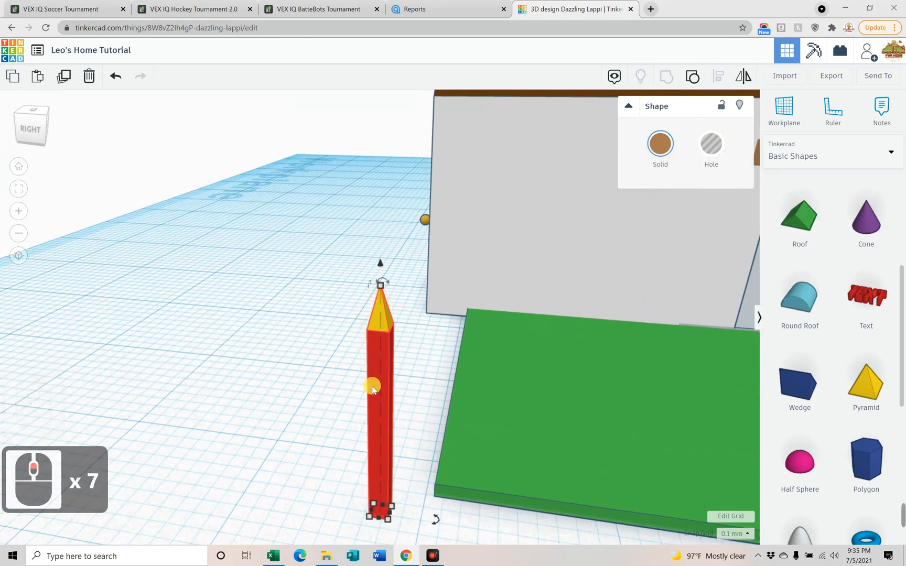
{"action": "mouse_move", "coordinate": [244, 282]}
{"action": "right_mouse_down"}
{"action": "mouse_move", "coordinate": [254, 295]}
{"action": "mouse_move", "coordinate": [437, 313]}
{"action": "mouse_move", "coordinate": [443, 394]}
{"action": "mouse_move", "coordinate": [461, 373]}
{"action": "mouse_move", "coordinate": [447, 386]}
{"action": "right_mouse_up"}
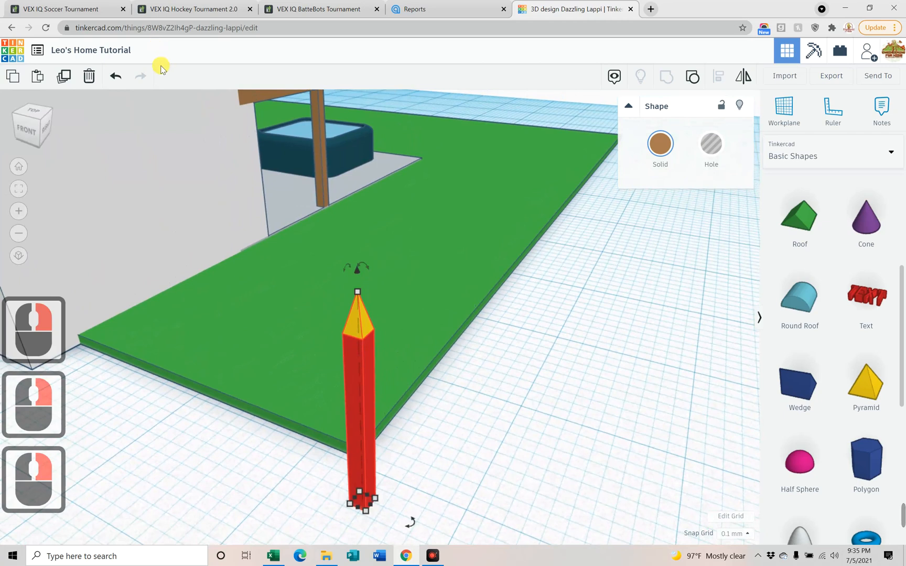
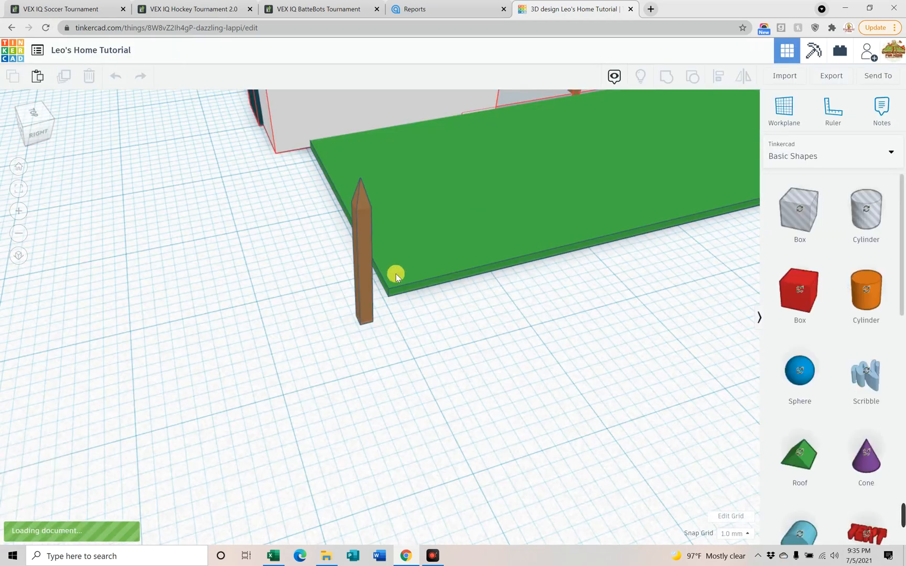
- Move the brown post about 9.3 mm away from the corner of the lawn
{"action": "mouse_move", "coordinate": [457, 331]}
{"action": "right_mouse_down"}
{"action": "mouse_move", "coordinate": [304, 294]}
{"action": "mouse_move", "coordinate": [314, 287]}
{"action": "mouse_move", "coordinate": [475, 333]}
{"action": "right_mouse_up"}
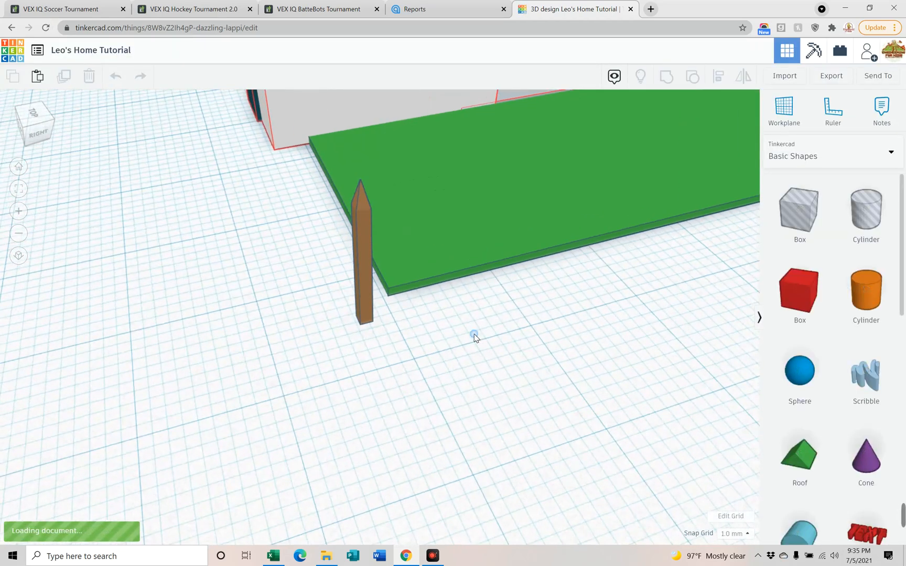
{"action": "scroll", "coordinate": [382, 283], "scroll_direction": "up", "scroll_amount": 2}
{"action": "mouse_move", "coordinate": [346, 292]}
{"action": "left_mouse_down"}
{"action": "mouse_move", "coordinate": [243, 334]}
{"action": "mouse_move", "coordinate": [297, 286]}
{"action": "mouse_move", "coordinate": [236, 273]}
{"action": "mouse_move", "coordinate": [198, 322]}
{"action": "left_mouse_up"}
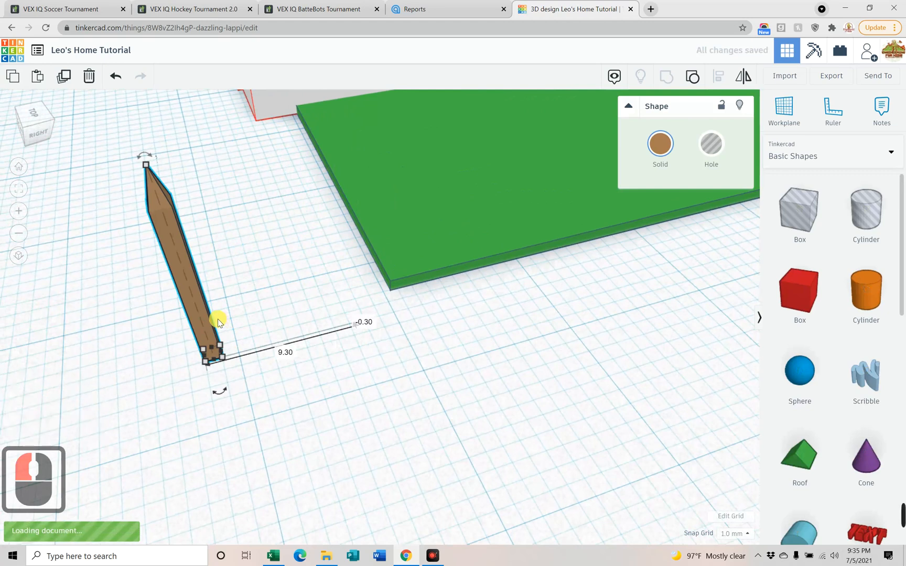
- Duplicate the post three times at 3 mm spacing to form a row of four fence pickets
{"action": "key", "text": "ctrl+d"}
{"action": "left_click_drag", "start_coordinate": [199, 298], "coordinate": [237, 302]}
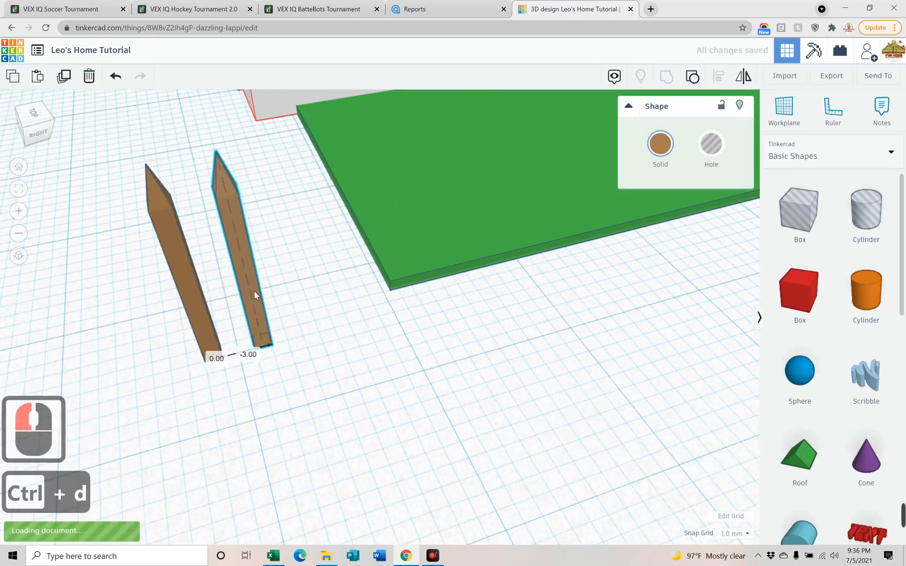
{"action": "left_click", "coordinate": [254, 290]}
{"action": "key", "text": "ctrl+d"}
{"action": "key", "text": "ctrl+d"}
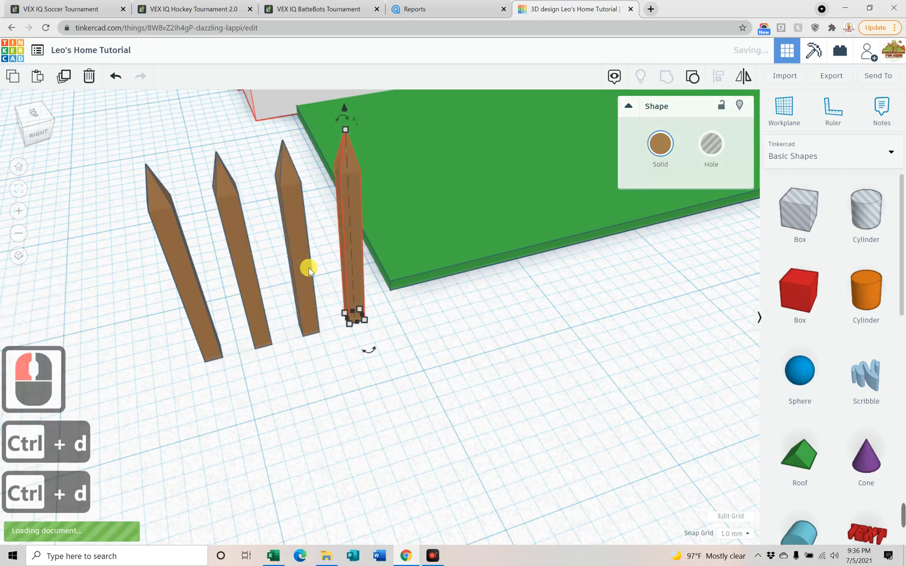
{"action": "left_click", "coordinate": [419, 389]}
{"action": "mouse_move", "coordinate": [419, 389]}
{"action": "right_mouse_down"}
{"action": "mouse_move", "coordinate": [390, 344]}
{"action": "mouse_move", "coordinate": [403, 375]}
{"action": "right_mouse_up"}
{"action": "left_click_drag", "start_coordinate": [347, 363], "coordinate": [330, 347]}
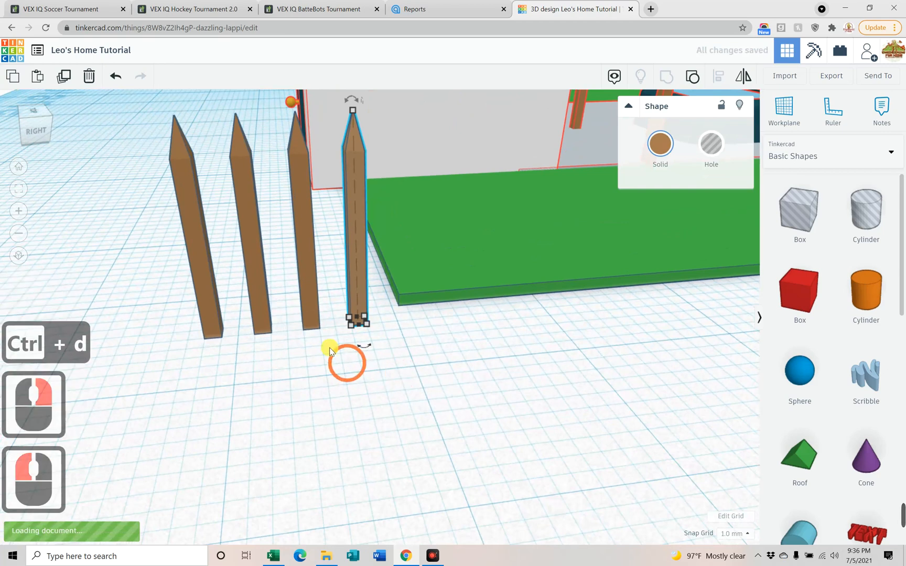
{"action": "left_click", "coordinate": [426, 363]}
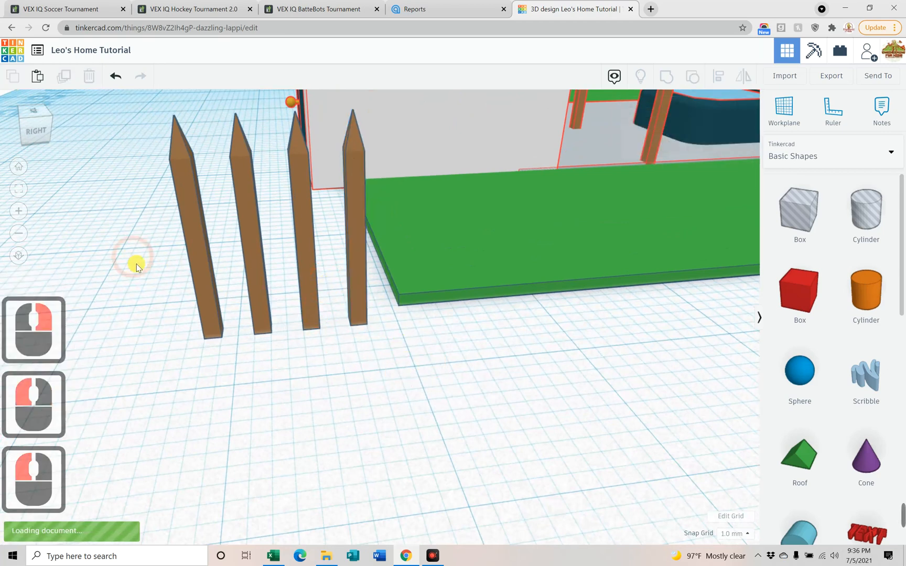
- Ungroup the outermost picket farthest from the lawn and select only its red box, without the pyramid tip
{"action": "left_click", "coordinate": [198, 265]}
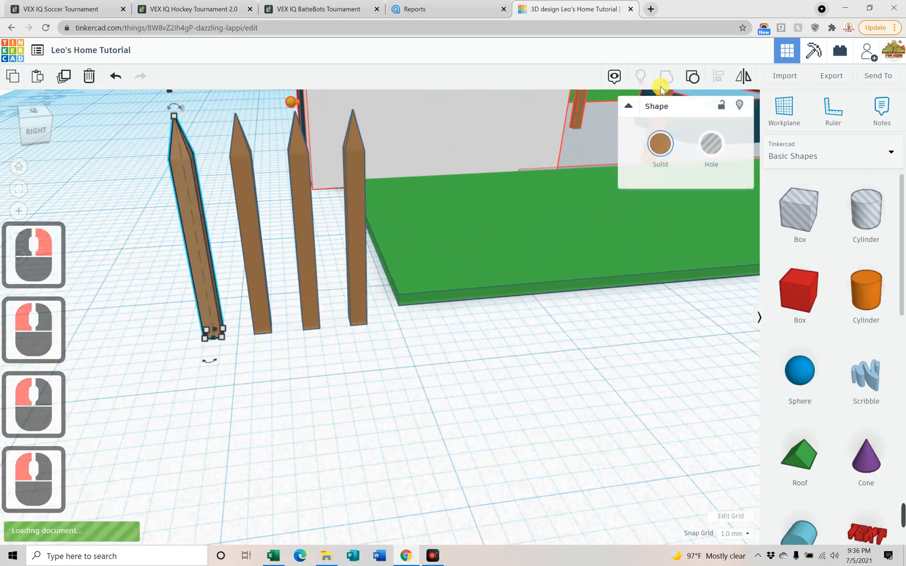
{"action": "left_click", "coordinate": [693, 76]}
{"action": "left_click", "coordinate": [221, 411]}
{"action": "left_click", "coordinate": [202, 355]}
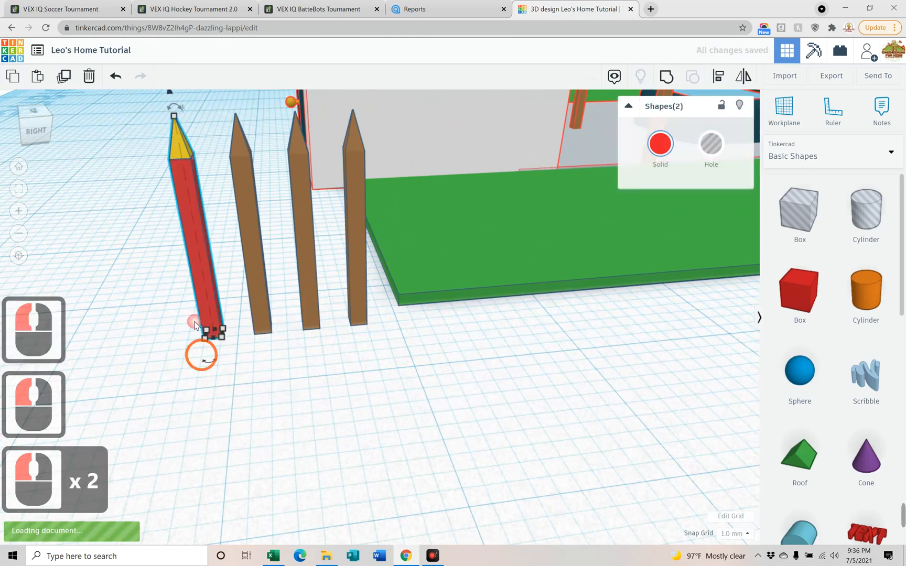
{"action": "left_click", "coordinate": [206, 275]}
{"action": "left_click", "coordinate": [136, 294]}
{"action": "left_click", "coordinate": [163, 293]}
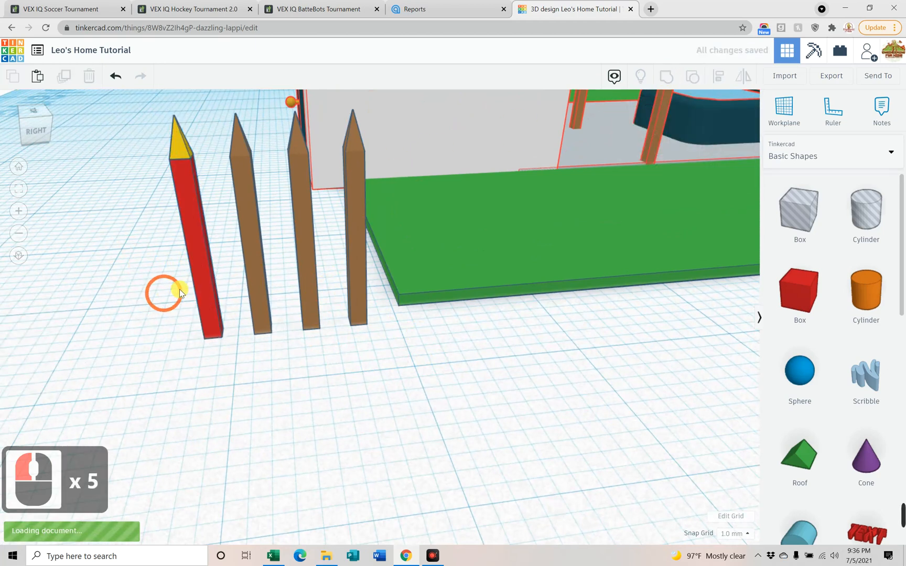
{"action": "left_click", "coordinate": [209, 275]}
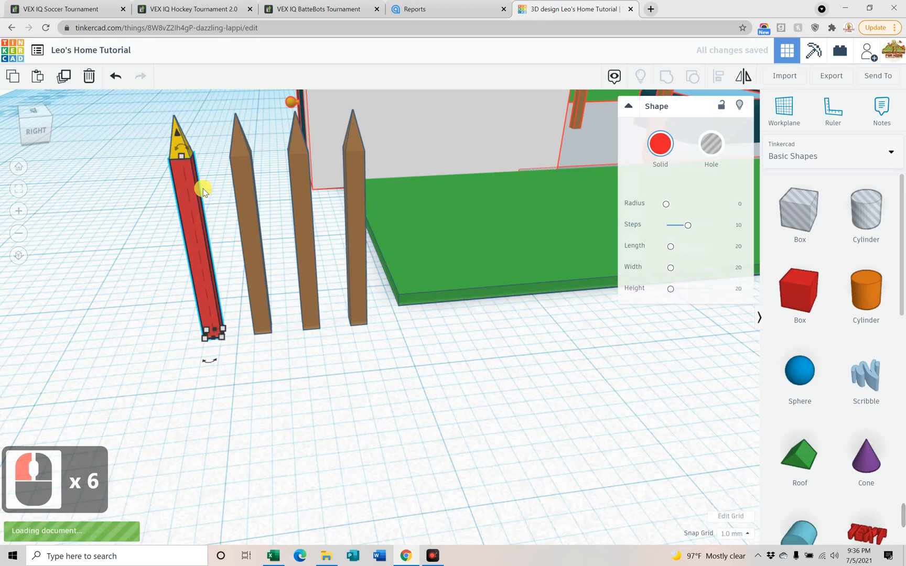
- Duplicate the red box and rotate the copy into a horizontal rail lying across the four pickets
{"action": "key", "text": "ctrl+d"}
{"action": "mouse_move", "coordinate": [181, 148]}
{"action": "left_mouse_down"}
{"action": "mouse_move", "coordinate": [259, 224]}
{"action": "mouse_move", "coordinate": [259, 256]}
{"action": "mouse_move", "coordinate": [307, 244]}
{"action": "left_mouse_up"}
{"action": "mouse_move", "coordinate": [183, 281]}
{"action": "right_mouse_down"}
{"action": "mouse_move", "coordinate": [166, 330]}
{"action": "mouse_move", "coordinate": [162, 309]}
{"action": "mouse_move", "coordinate": [190, 278]}
{"action": "right_mouse_up"}
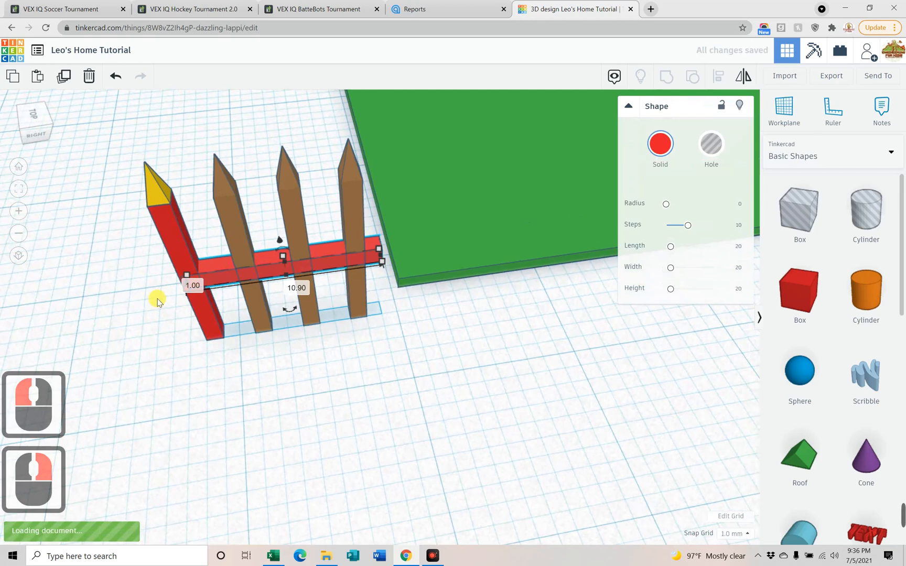
- Extend the red rail's end past the outermost picket and lower the rail by 3 mm
{"action": "scroll", "coordinate": [205, 340], "scroll_direction": "up", "scroll_amount": 5}
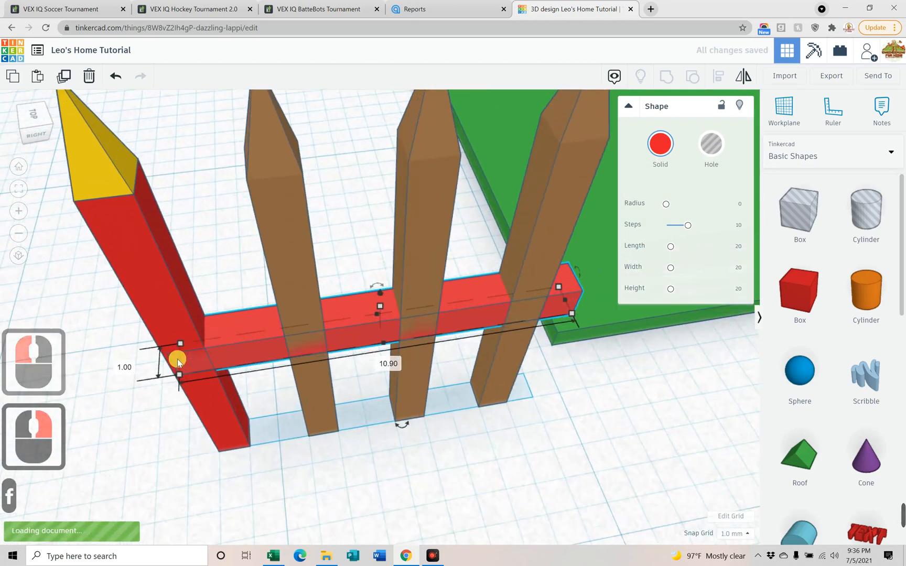
{"action": "left_click_drag", "start_coordinate": [163, 362], "coordinate": [144, 362]}
{"action": "right_click_drag", "start_coordinate": [228, 497], "coordinate": [242, 402]}
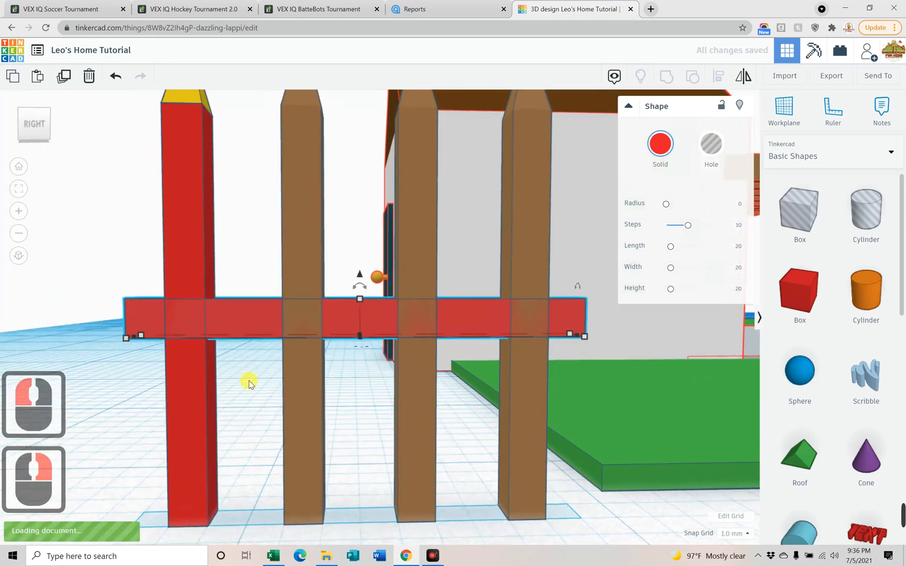
{"action": "key", "text": "ctrl+Down"}
{"action": "key", "text": "ctrl+Down"}
{"action": "key", "text": "ctrl+Down"}
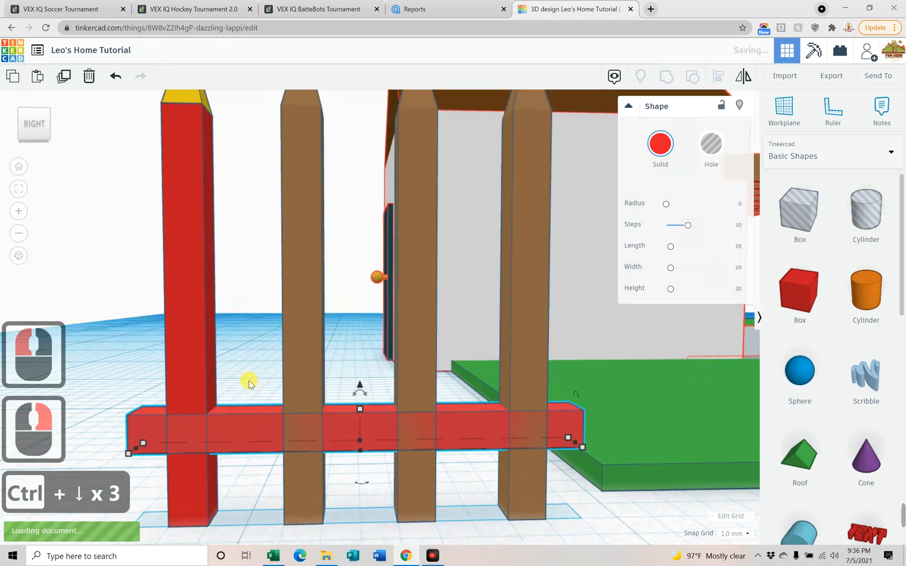
{"action": "left_click", "coordinate": [117, 370]}
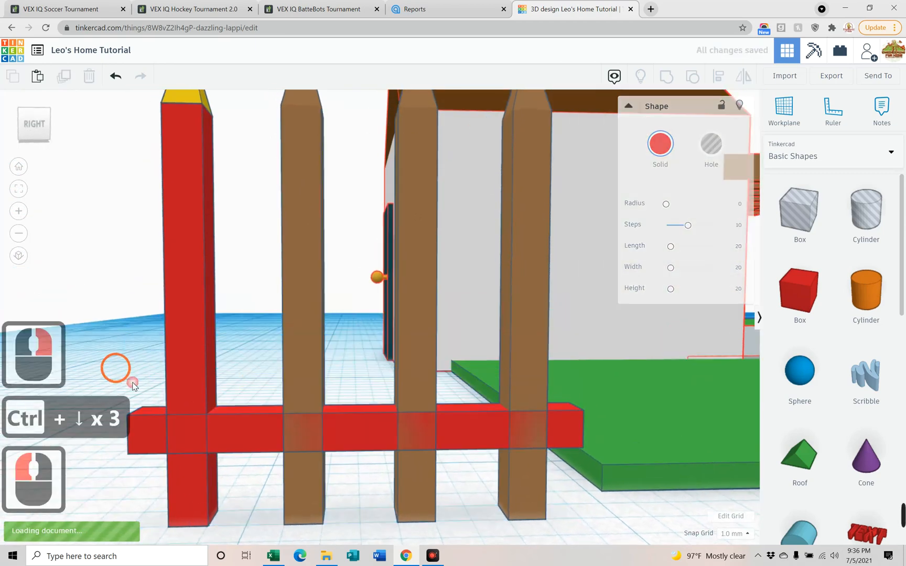
- Duplicate the lower rail and raise the copy 6 mm to form the fence's upper rail
{"action": "left_click", "coordinate": [262, 411]}
{"action": "key", "text": "ctrl+d"}
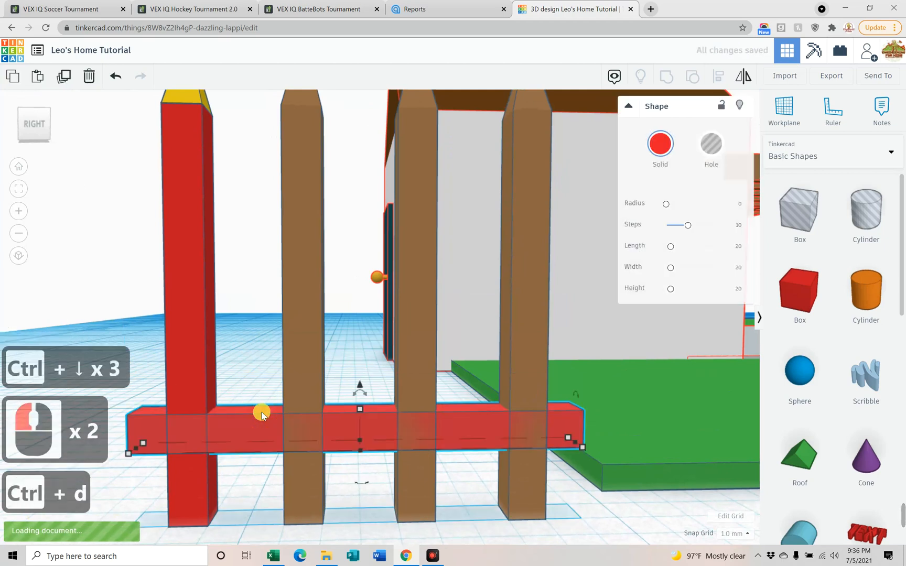
{"action": "key", "text": "ctrl+Up"}
{"action": "key", "text": "ctrl+Up"}
{"action": "key", "text": "ctrl+Up"}
{"action": "key", "text": "ctrl+Up"}
{"action": "key", "text": "ctrl+Up"}
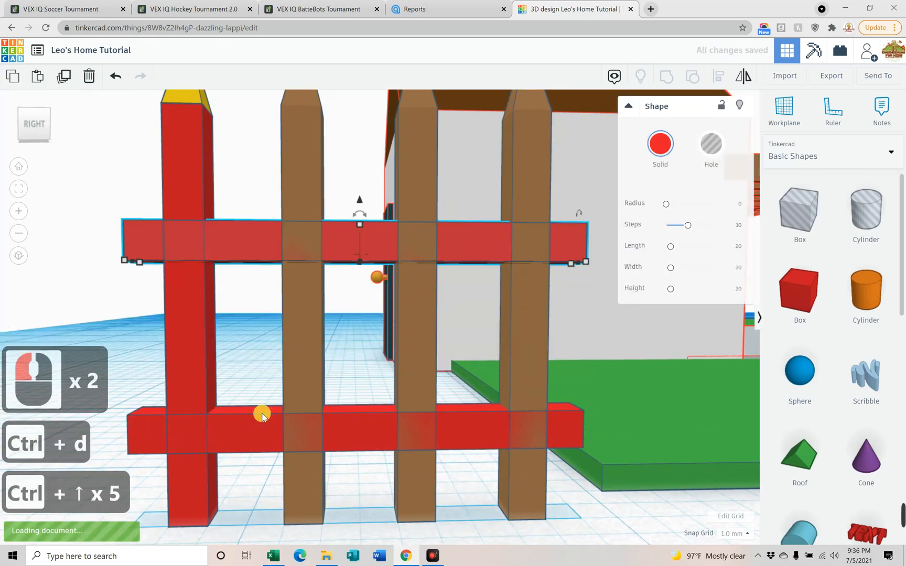
{"action": "key", "text": "ctrl+Up"}
{"action": "key", "text": "ctrl+Up"}
{"action": "key", "text": "ctrl+Down"}
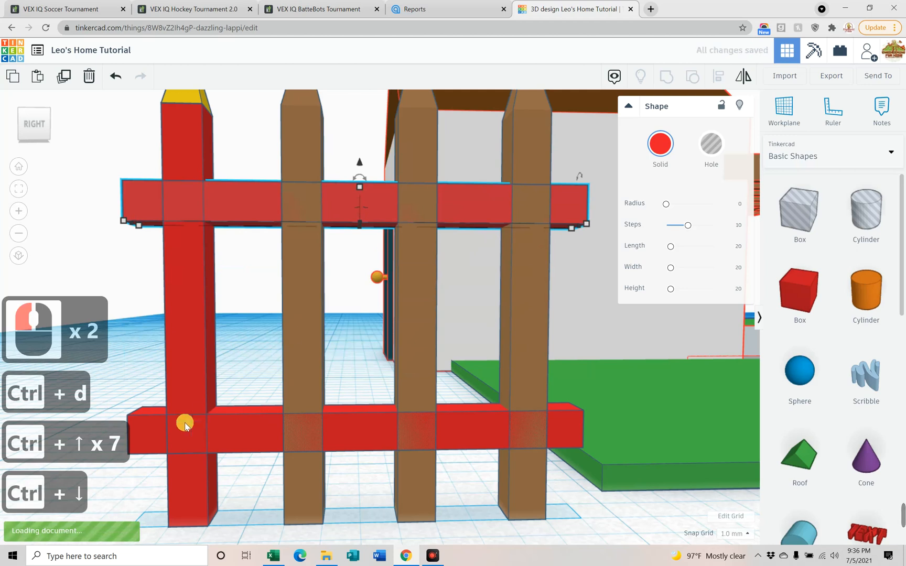
- Colour both the upper and lower fence rails light brown to match the pickets
{"action": "left_click", "coordinate": [659, 144]}
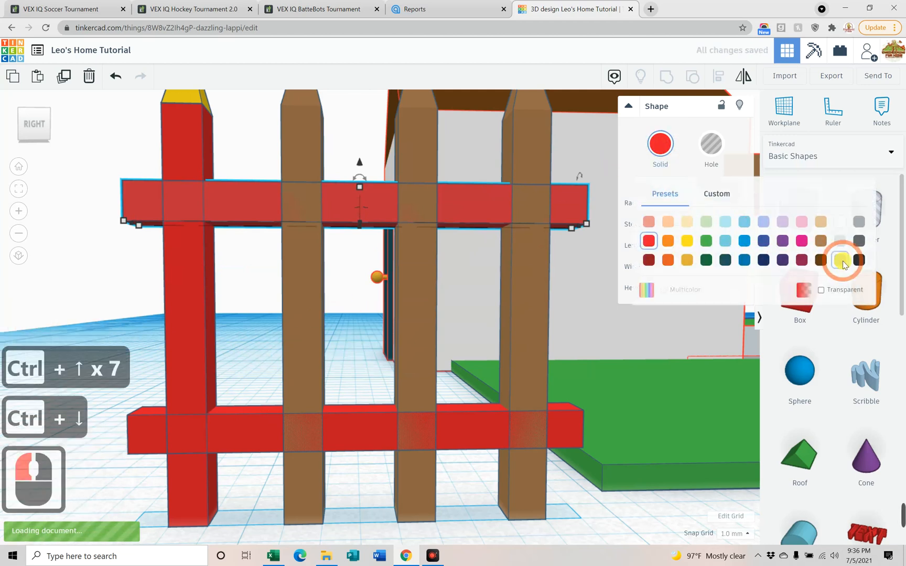
{"action": "left_click", "coordinate": [820, 241]}
{"action": "left_click", "coordinate": [367, 454]}
{"action": "left_click", "coordinate": [367, 453]}
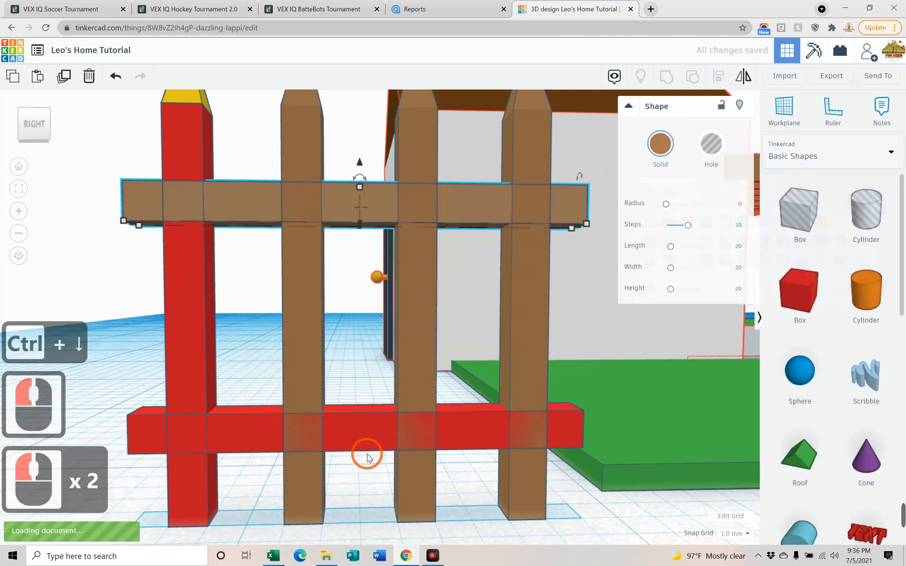
{"action": "left_click", "coordinate": [371, 434]}
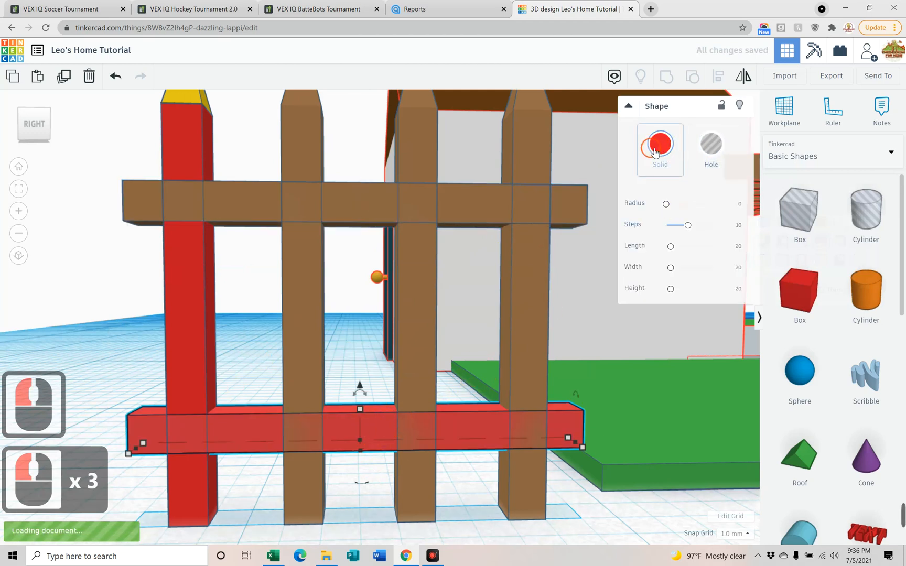
{"action": "left_click", "coordinate": [655, 148]}
{"action": "left_click", "coordinate": [820, 240]}
{"action": "left_click", "coordinate": [178, 429]}
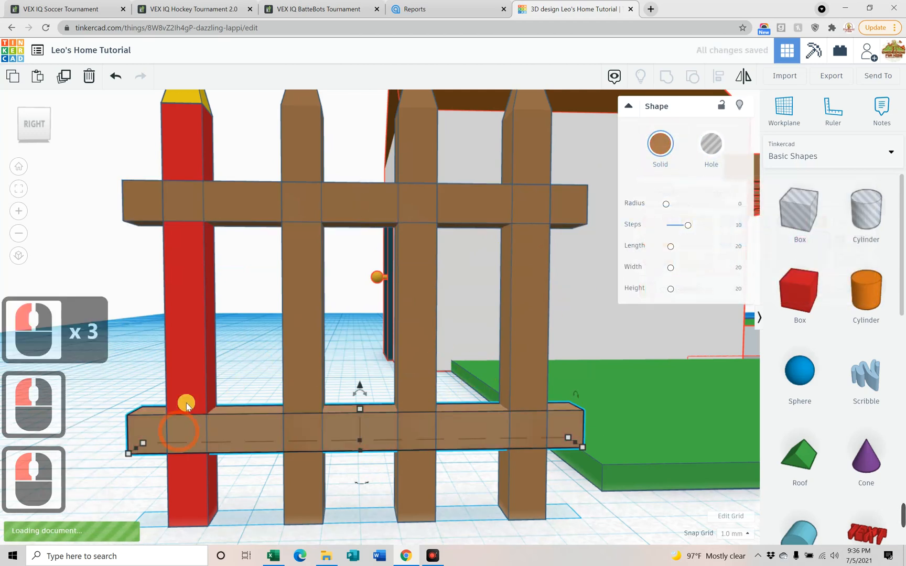
- Colour the ungrouped picket's red post and yellow pyramid tip light brown
{"action": "left_click", "coordinate": [192, 375]}
{"action": "right_click_drag", "start_coordinate": [142, 348], "coordinate": [225, 537]}
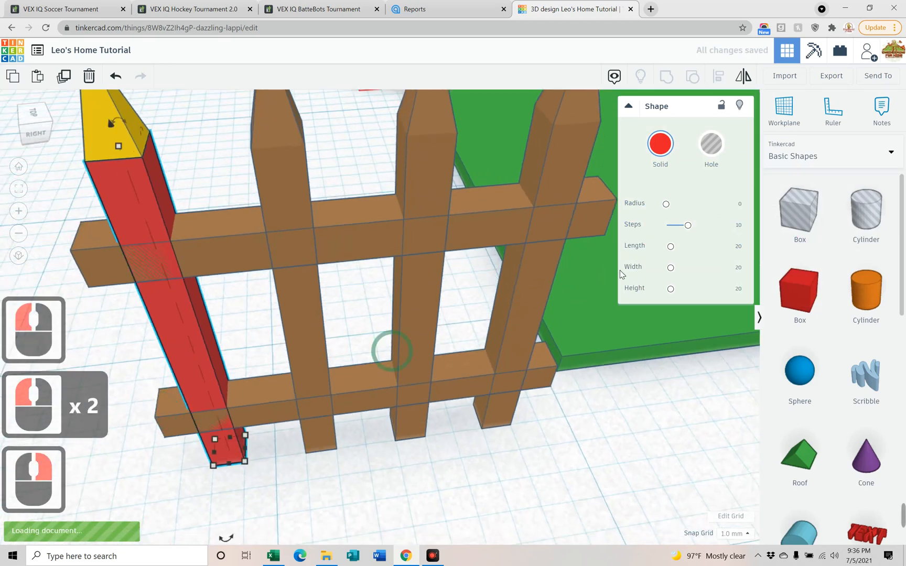
{"action": "left_click", "coordinate": [662, 145]}
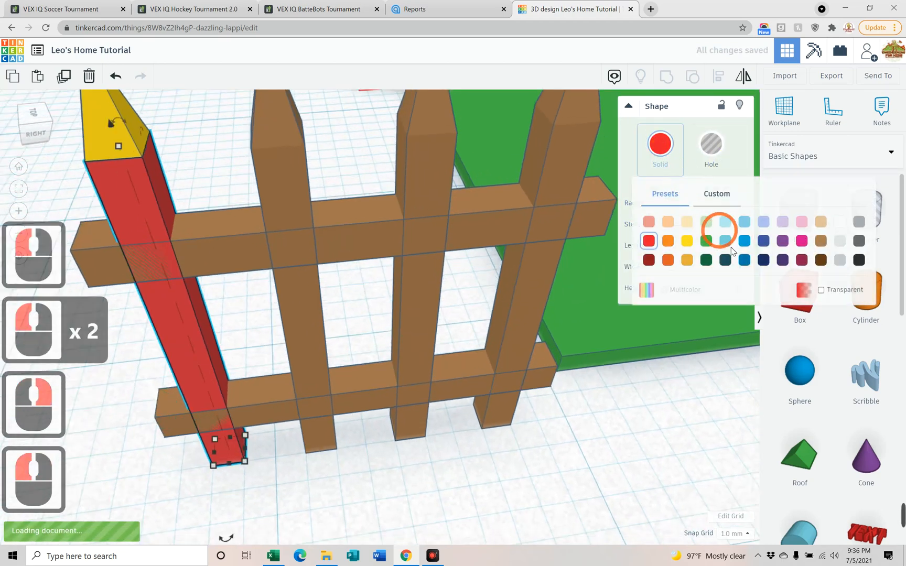
{"action": "left_click", "coordinate": [820, 241]}
{"action": "left_click", "coordinate": [133, 140]}
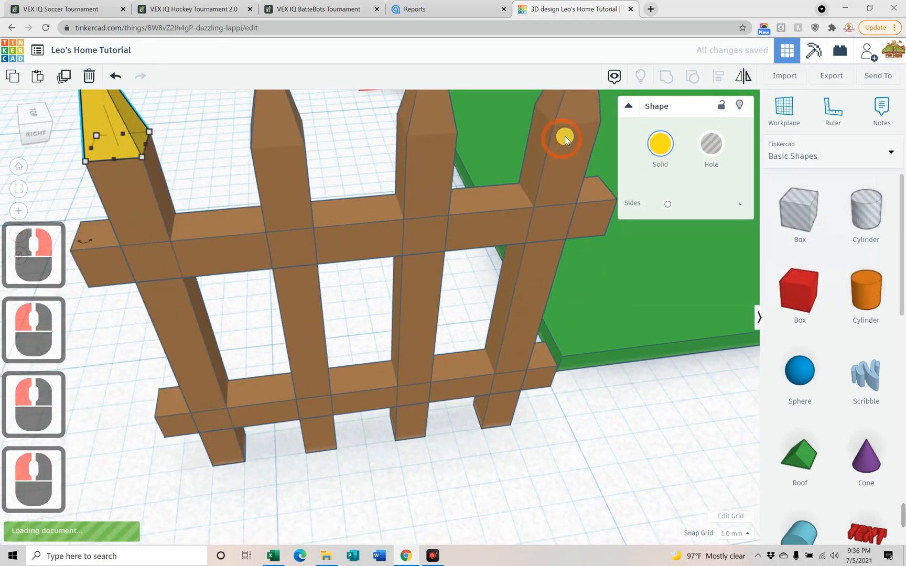
{"action": "left_click", "coordinate": [659, 156]}
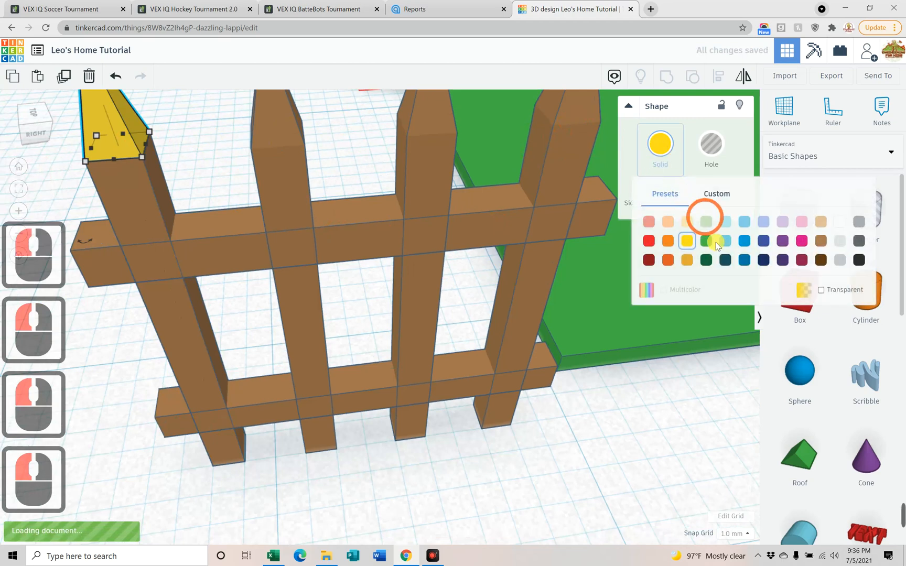
{"action": "left_click", "coordinate": [821, 240]}
- Select all the pickets and both rails and group them into a single fence section
{"action": "right_click_drag", "start_coordinate": [505, 247], "coordinate": [385, 255]}
{"action": "scroll", "coordinate": [385, 255], "scroll_direction": "down", "scroll_amount": 7}
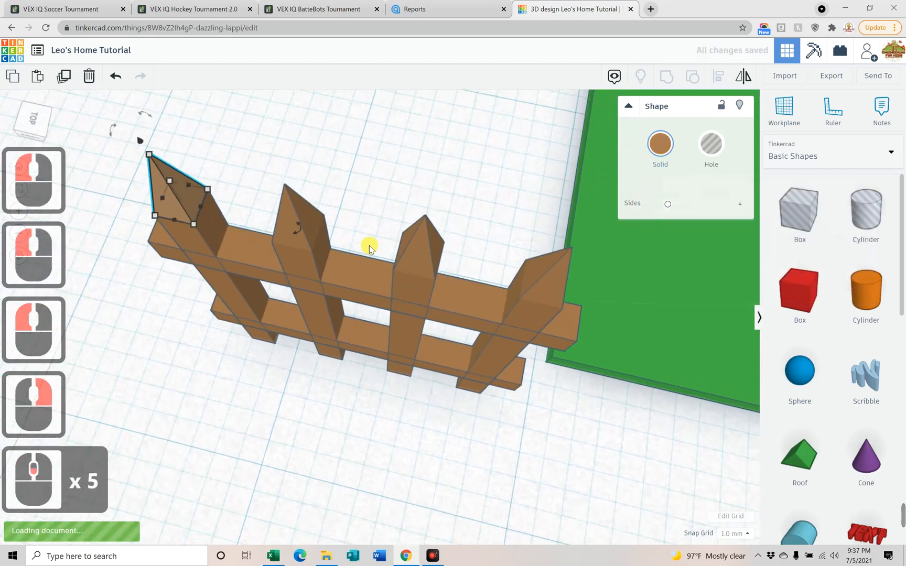
{"action": "left_click", "coordinate": [475, 356], "text": "shift"}
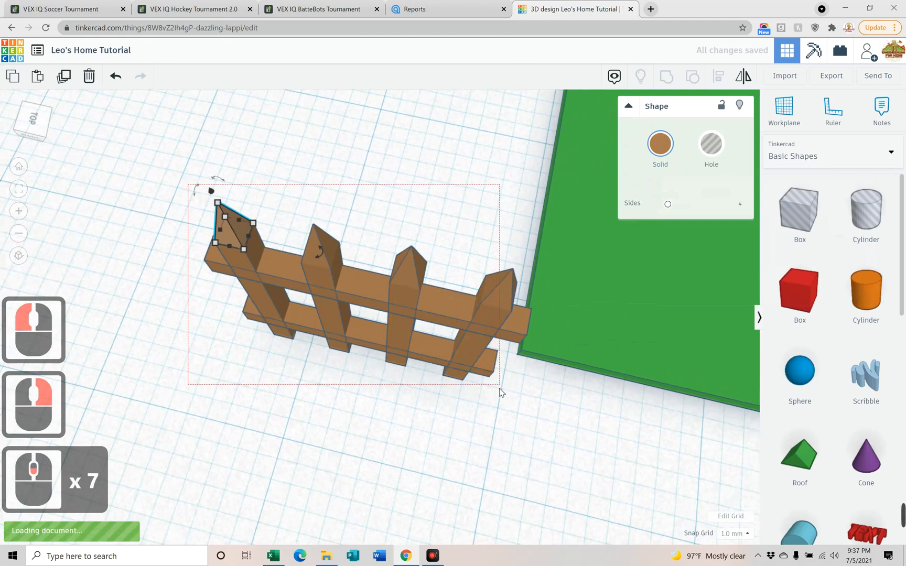
{"action": "left_click_drag", "start_coordinate": [500, 402], "coordinate": [499, 401]}
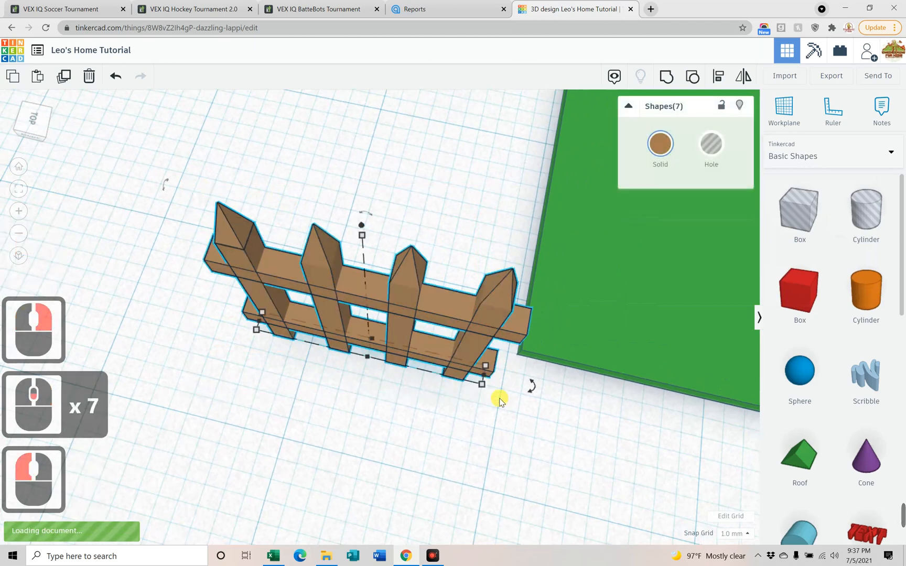
{"action": "key", "text": "ctrl+g"}
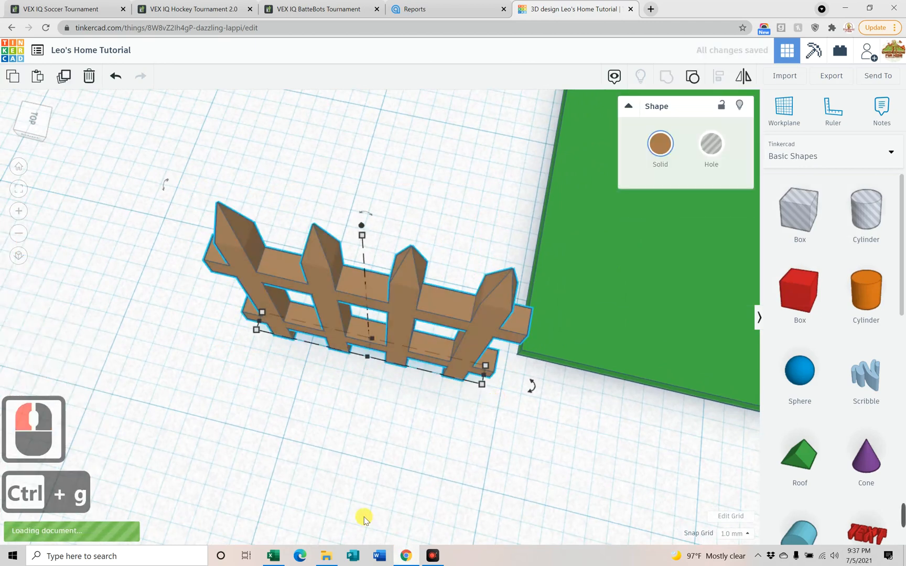
- Move the grouped fence section onto the lawn's corner, in line with the lawn's outer edge
{"action": "right_click_drag", "start_coordinate": [331, 408], "coordinate": [397, 312]}
{"action": "left_click_drag", "start_coordinate": [397, 311], "coordinate": [609, 248]}
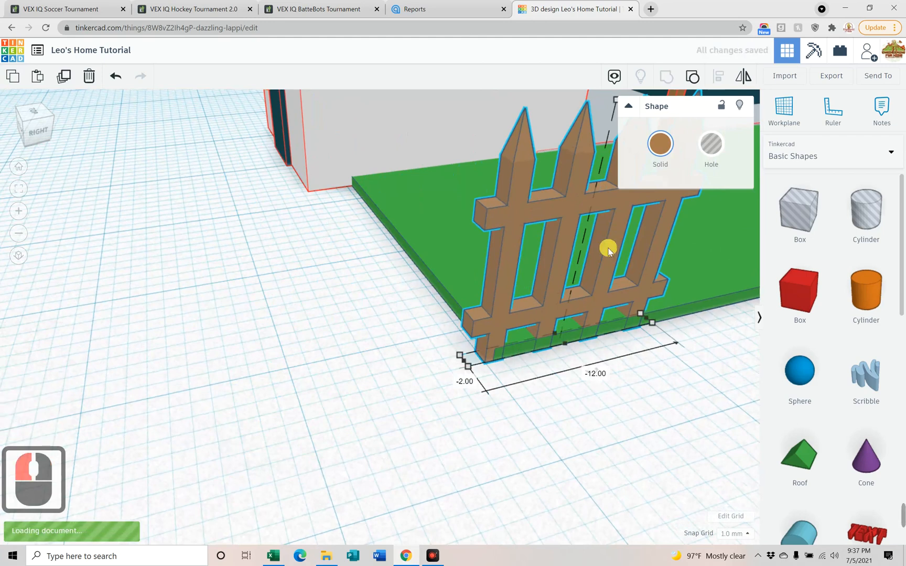
{"action": "key", "text": "Right"}
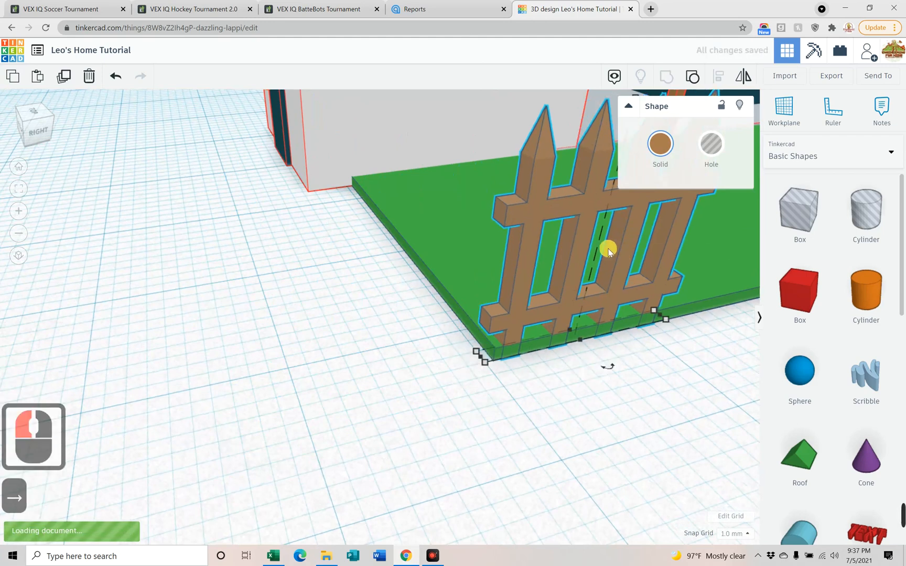
- Duplicate the fence section, turn the copy perpendicular, and place it along the adjoining lawn edge so both meet at the corner
{"action": "right_click_drag", "start_coordinate": [540, 393], "coordinate": [505, 404]}
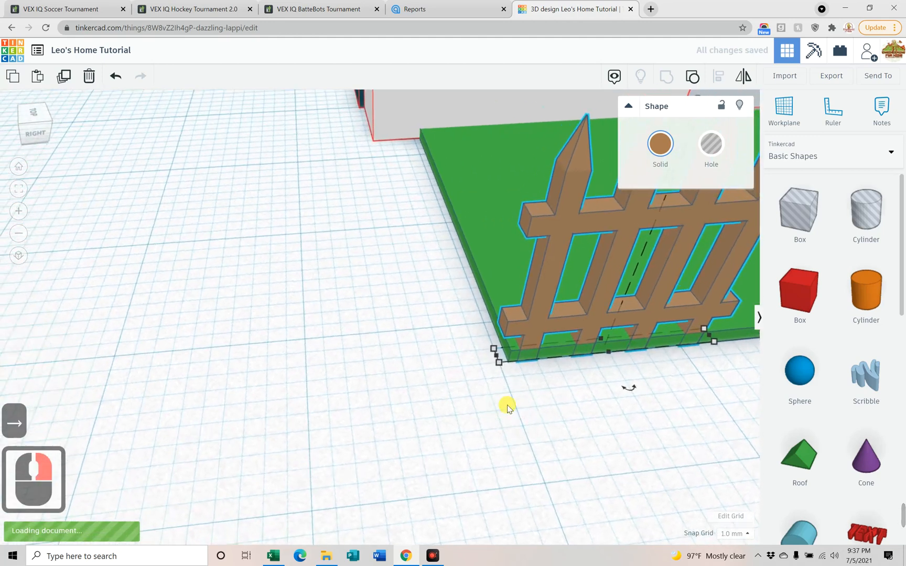
{"action": "key", "text": "ctrl+d"}
{"action": "left_click_drag", "start_coordinate": [624, 393], "coordinate": [465, 271]}
{"action": "right_click_drag", "start_coordinate": [465, 270], "coordinate": [460, 328]}
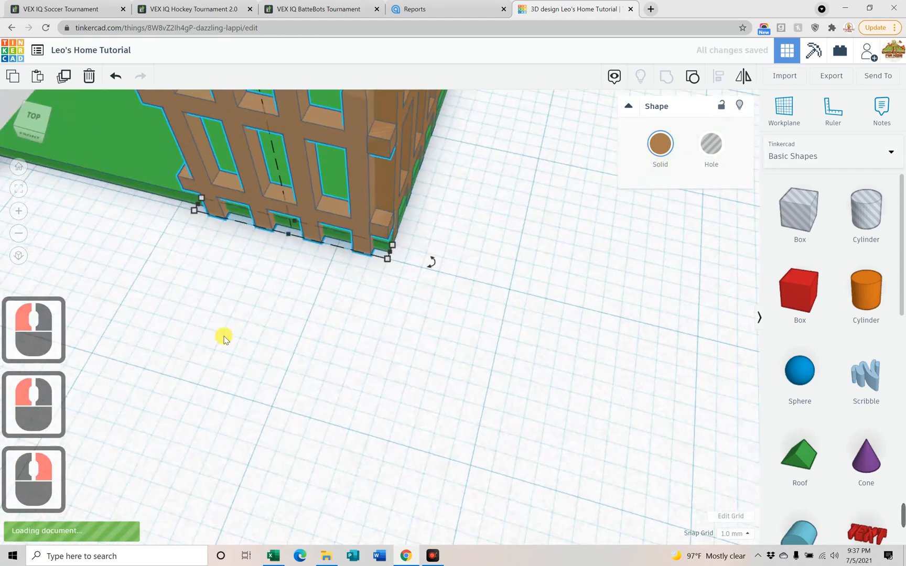
{"action": "right_click_drag", "start_coordinate": [183, 304], "coordinate": [418, 368], "text": "shift"}
{"action": "left_click", "coordinate": [418, 369]}
- Duplicate the turned fence section 12 mm along the lawn edge towards the house, and repeat that copy once to reach the wall
{"action": "left_click", "coordinate": [467, 304]}
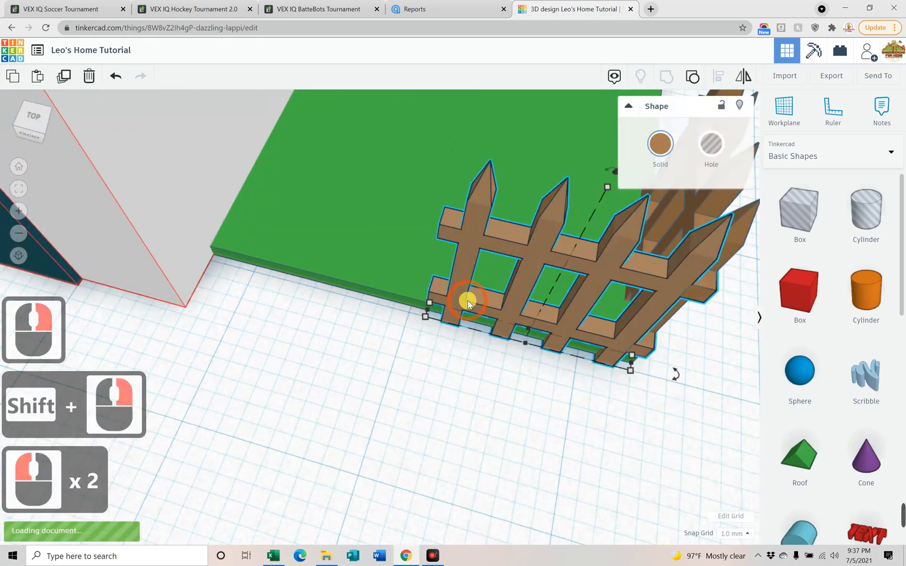
{"action": "key", "text": "ctrl+d"}
{"action": "key", "text": "Left"}
{"action": "key", "text": "Left"}
{"action": "key", "text": "Left"}
{"action": "key", "text": "Left"}
{"action": "key", "text": "Left"}
{"action": "key", "text": "Left"}
{"action": "key", "text": "Left"}
{"action": "key", "text": "Left"}
{"action": "key", "text": "Left"}
{"action": "key", "text": "Right"}
{"action": "key", "text": "Left"}
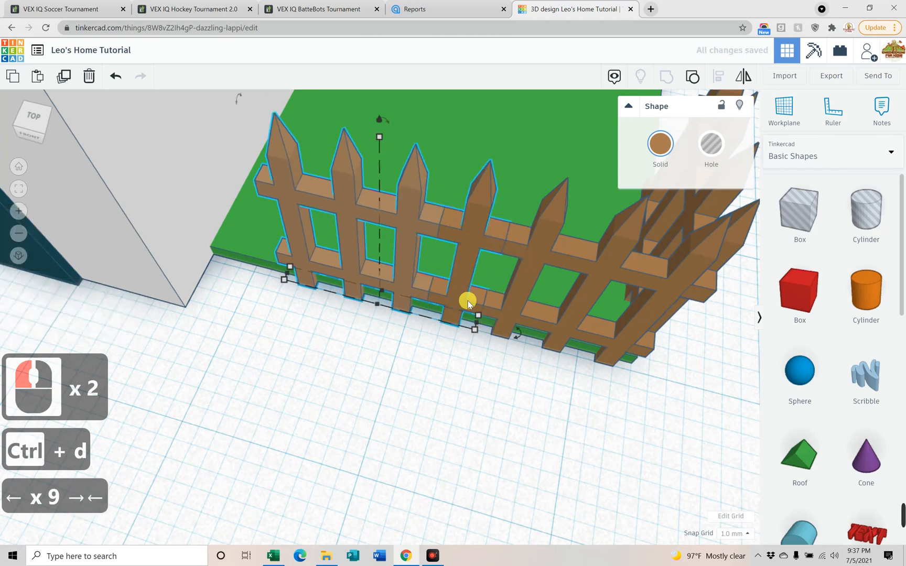
{"action": "key", "text": "Left"}
{"action": "key", "text": "Left"}
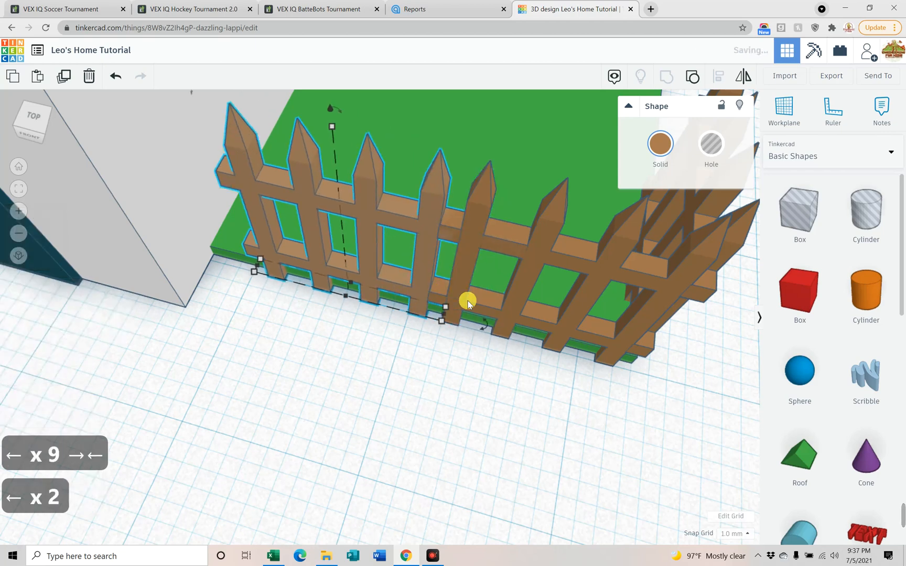
{"action": "key", "text": "Left"}
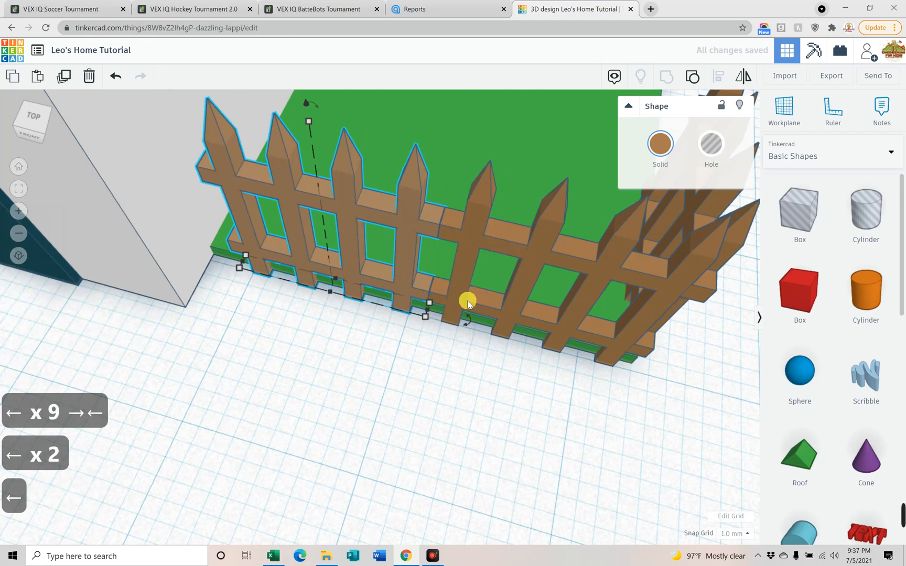
{"action": "key", "text": "ctrl+d"}
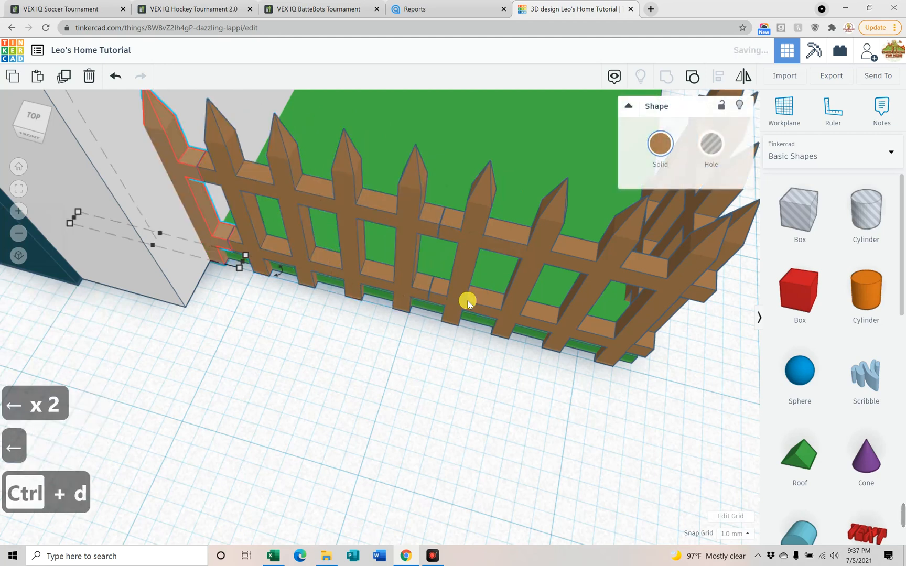
- Duplicate the corner fence section on the long lawn edge and shift the copy 9 mm along it so their end pickets overlap
{"action": "right_click_drag", "start_coordinate": [553, 391], "coordinate": [348, 347]}
{"action": "scroll", "coordinate": [447, 273], "scroll_direction": "up", "scroll_amount": 2}
{"action": "scroll", "coordinate": [446, 262], "scroll_direction": "up", "scroll_amount": 3}
{"action": "right_click_drag", "start_coordinate": [439, 374], "coordinate": [381, 317], "text": "shift"}
{"action": "scroll", "coordinate": [404, 367], "scroll_direction": "down", "scroll_amount": 19}
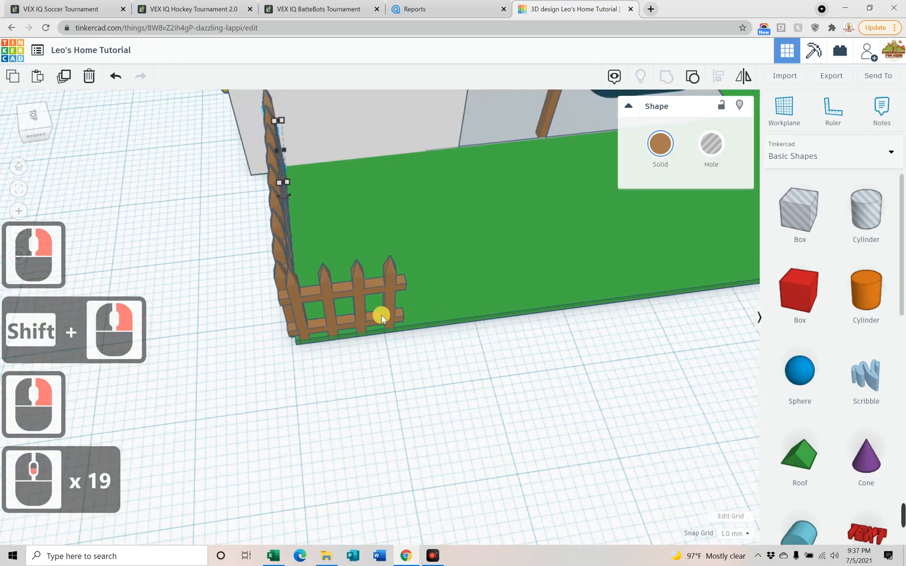
{"action": "left_click", "coordinate": [367, 307]}
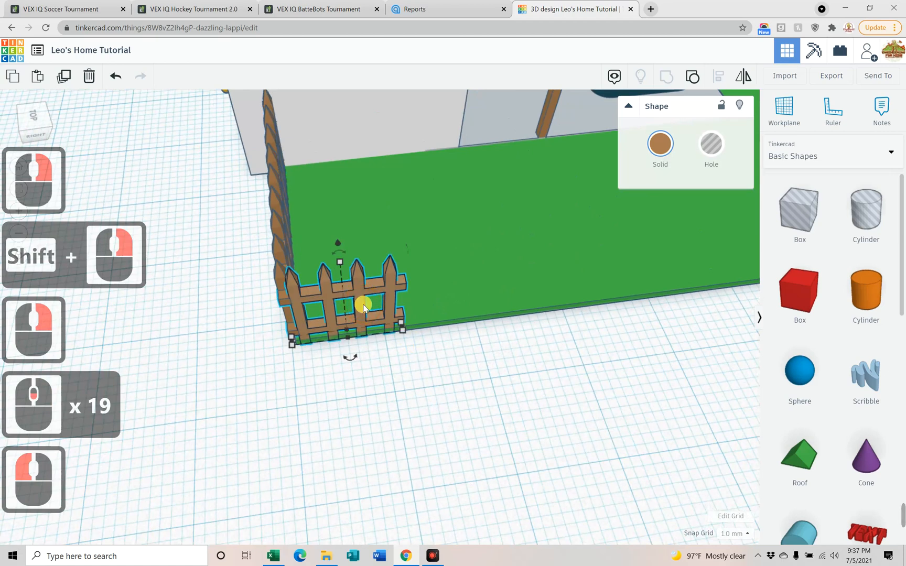
{"action": "key", "text": "ctrl+d"}
{"action": "key", "text": "Right"}
{"action": "key", "text": "Right"}
{"action": "key", "text": "Right"}
{"action": "key", "text": "Right"}
{"action": "key", "text": "Right"}
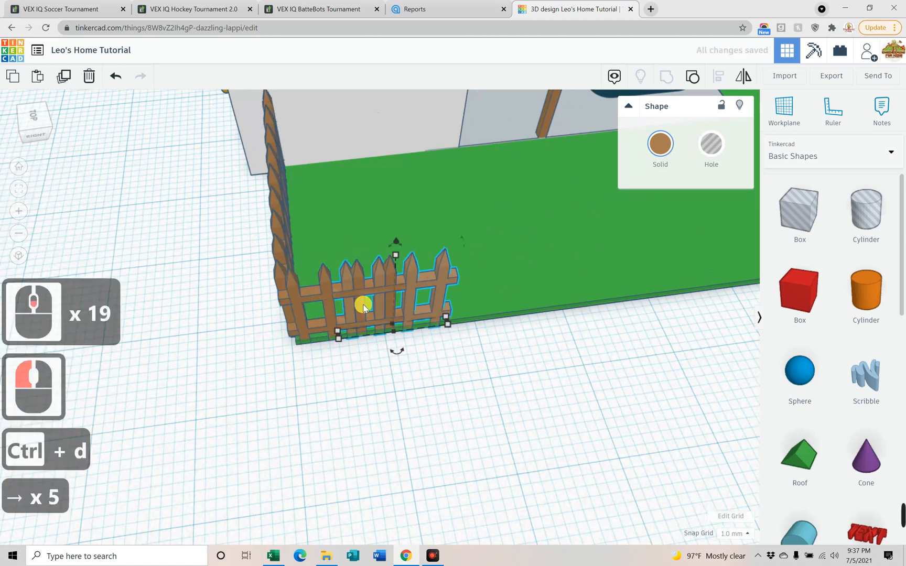
{"action": "key", "text": "Right"}
{"action": "key", "text": "Right"}
{"action": "key", "text": "Right"}
{"action": "key", "text": "Right"}
{"action": "key", "text": "Right"}
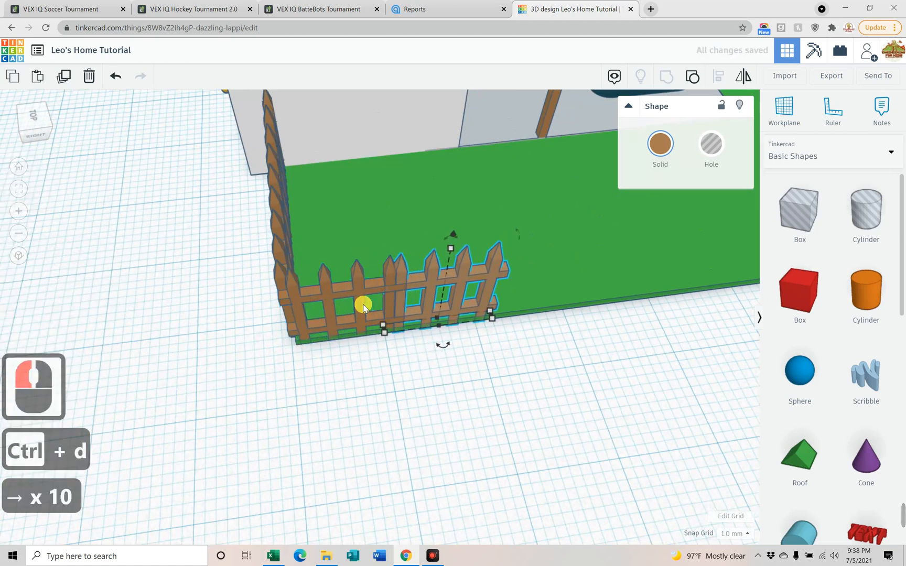
{"action": "key", "text": "Left"}
- Duplicate both long-edge fence sections together and shift the pair until its first picket overlaps the last existing picket
{"action": "right_click_drag", "start_coordinate": [387, 374], "coordinate": [333, 337]}
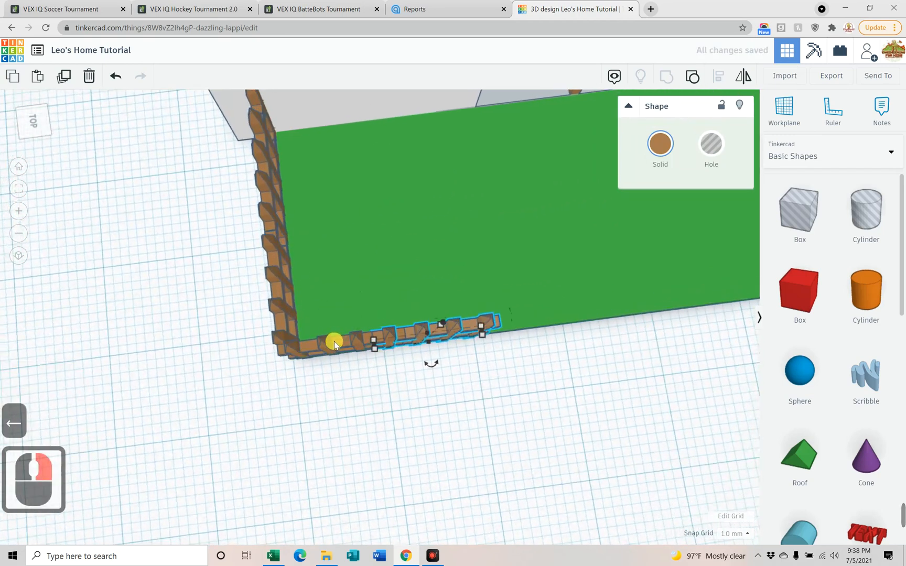
{"action": "left_click", "coordinate": [334, 341], "text": "shift"}
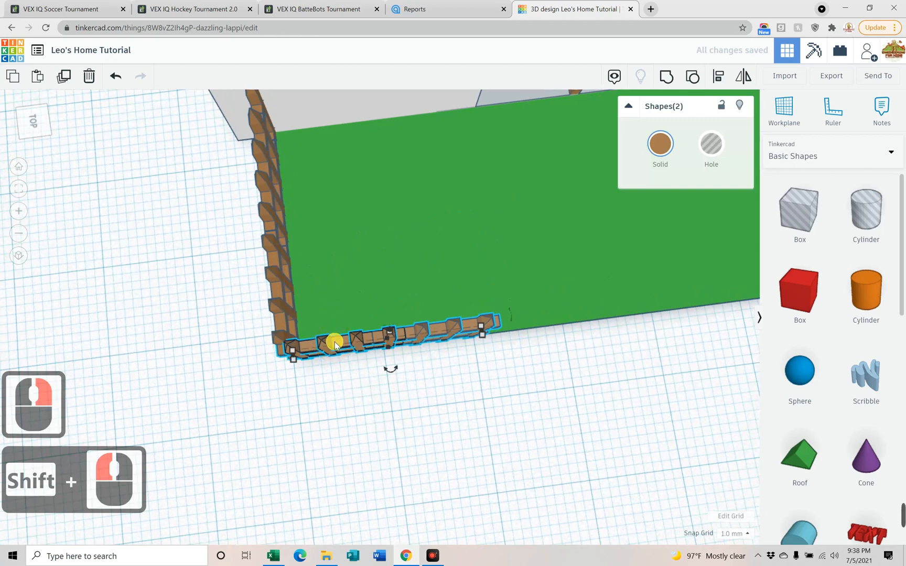
{"action": "key", "text": "ctrl+d"}
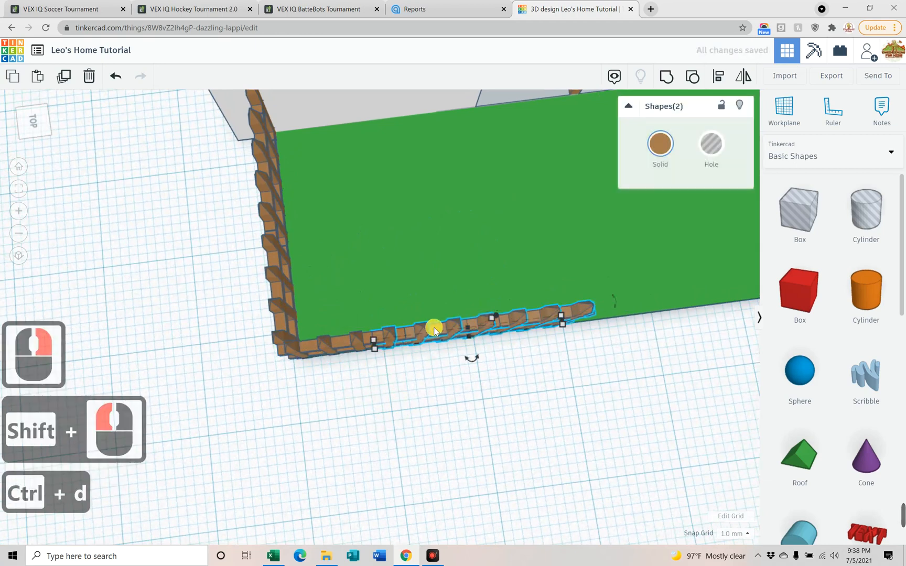
{"action": "key", "text": "Right"}
{"action": "key", "text": "Right"}
{"action": "key", "text": "Right"}
{"action": "key", "text": "Right"}
{"action": "key", "text": "Right"}
{"action": "key", "text": "Right"}
{"action": "key", "text": "Right"}
{"action": "key", "text": "Right"}
{"action": "key", "text": "Right"}
{"action": "key", "text": "Right"}
{"action": "key", "text": "Right"}
{"action": "key", "text": "Right"}
{"action": "key", "text": "Right"}
{"action": "key", "text": "Right"}
{"action": "key", "text": "Right"}
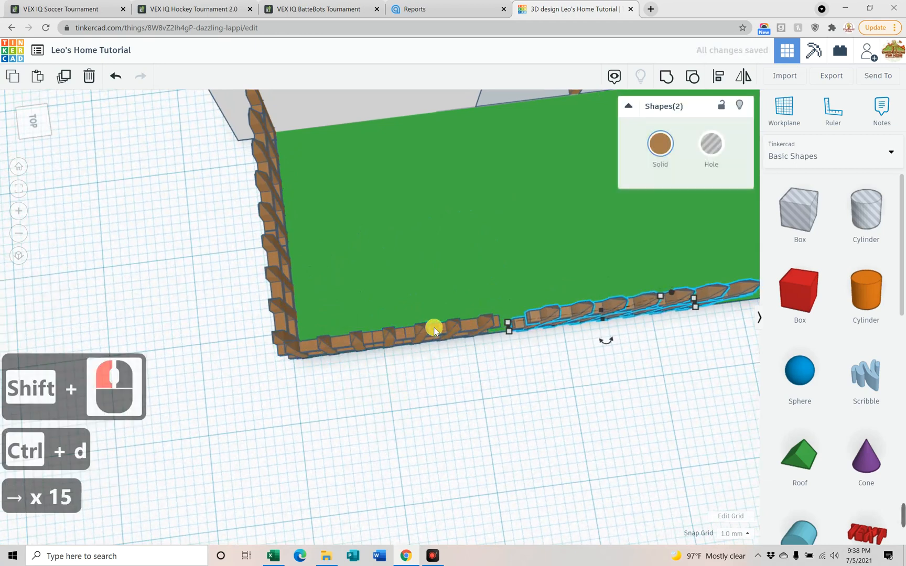
{"action": "key", "text": "Left"}
{"action": "key", "text": "Left"}
{"action": "key", "text": "Left"}
{"action": "key", "text": "Left"}
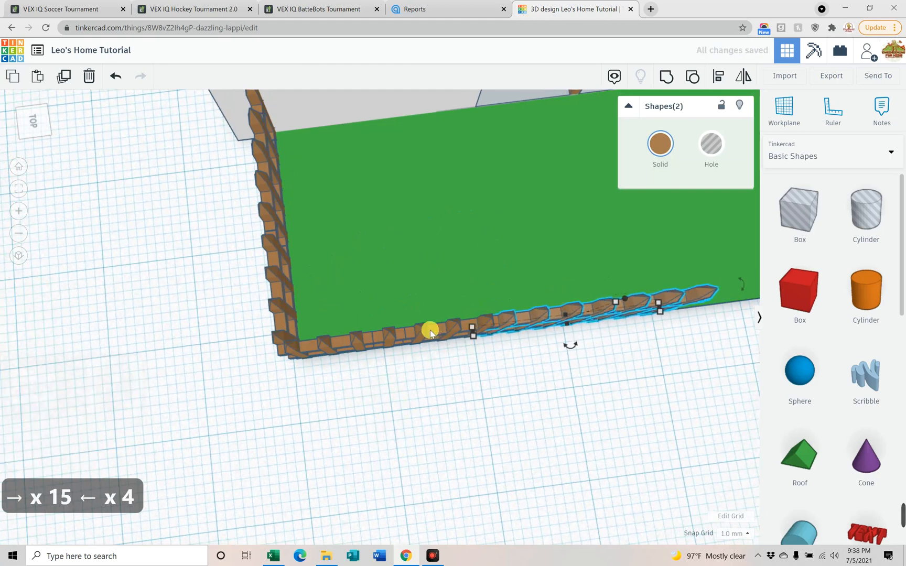
{"action": "right_click_drag", "start_coordinate": [592, 421], "coordinate": [556, 356]}
{"action": "key", "text": "Right"}
{"action": "key", "text": "Right"}
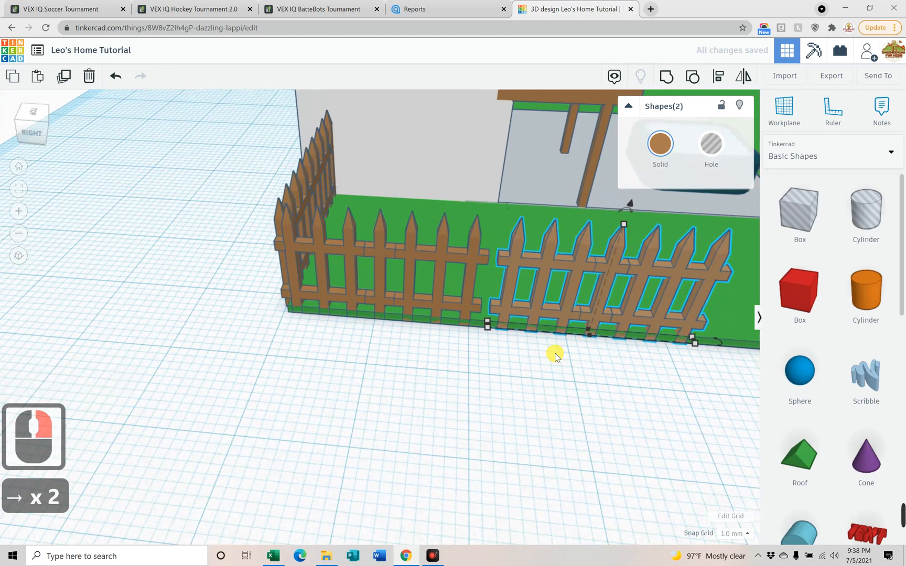
{"action": "key", "text": "Left"}
{"action": "key", "text": "Left"}
{"action": "key", "text": "Left"}
{"action": "key", "text": "Left"}
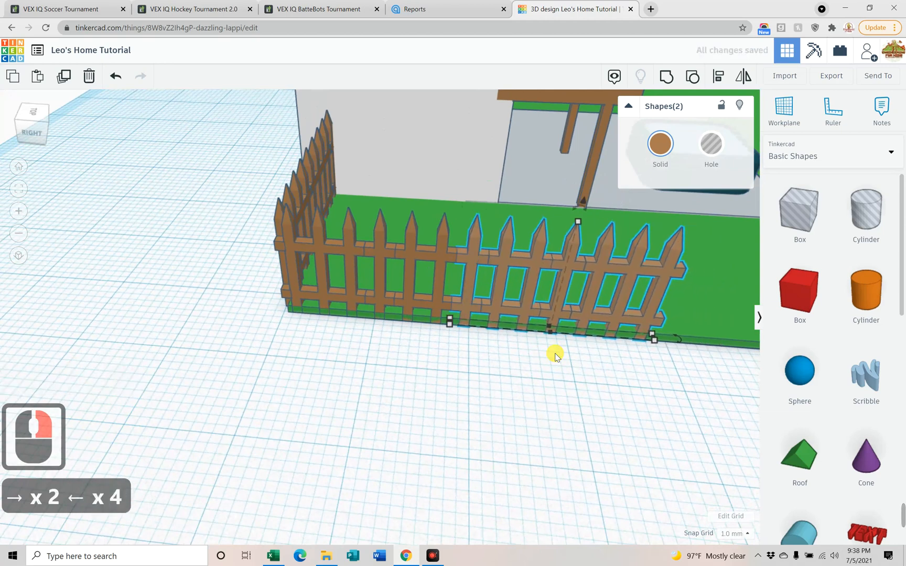
- Duplicate all four long-edge fence sections together three times, repeating the same shift along the lawn edge
{"action": "right_click_drag", "start_coordinate": [508, 416], "coordinate": [528, 471]}
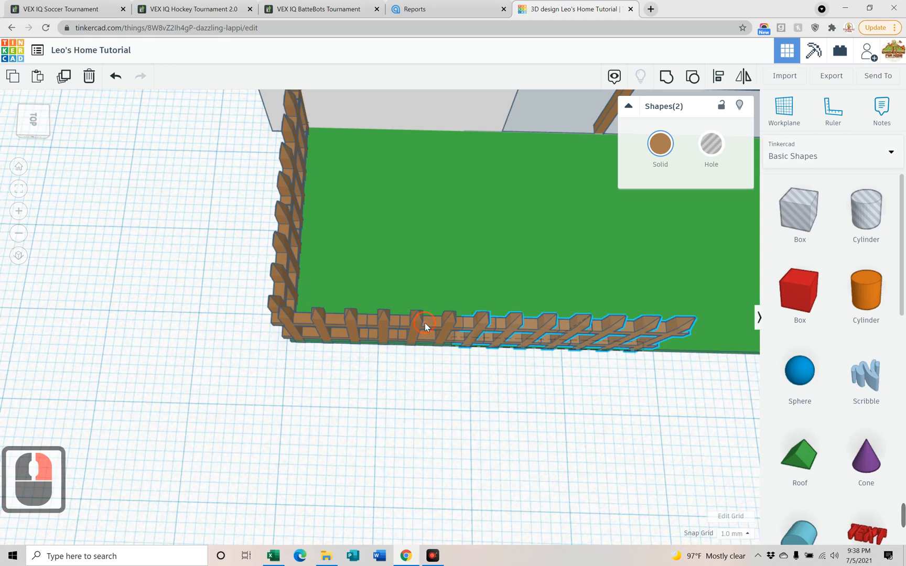
{"action": "left_click", "coordinate": [340, 320], "text": "shift"}
{"action": "left_click", "coordinate": [340, 321], "text": "shift"}
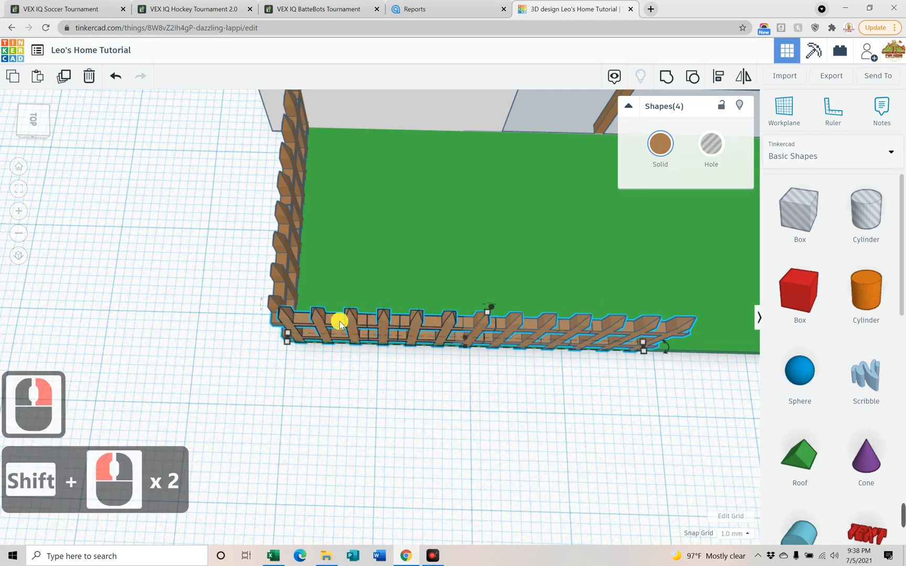
{"action": "key", "text": "ctrl+d"}
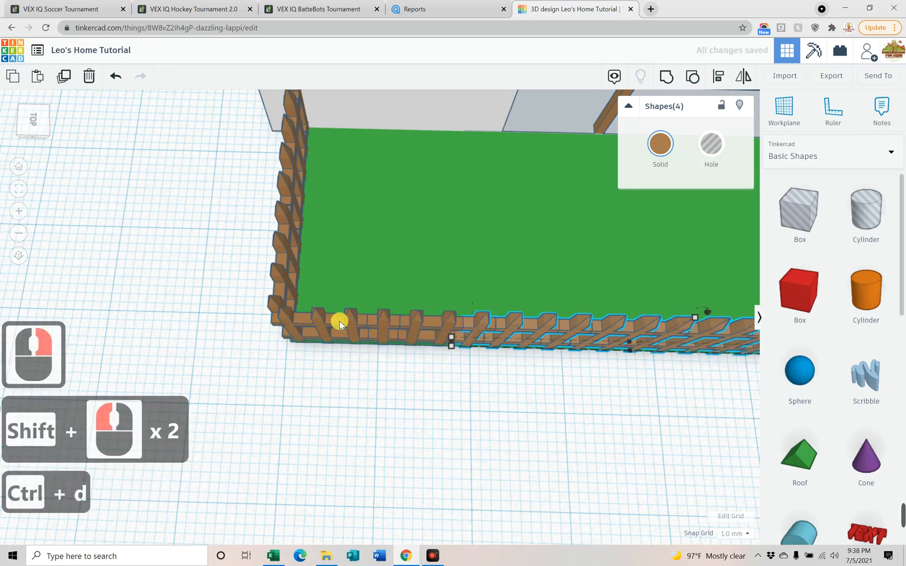
{"action": "right_click_drag", "start_coordinate": [616, 400], "coordinate": [80, 307], "text": "shift"}
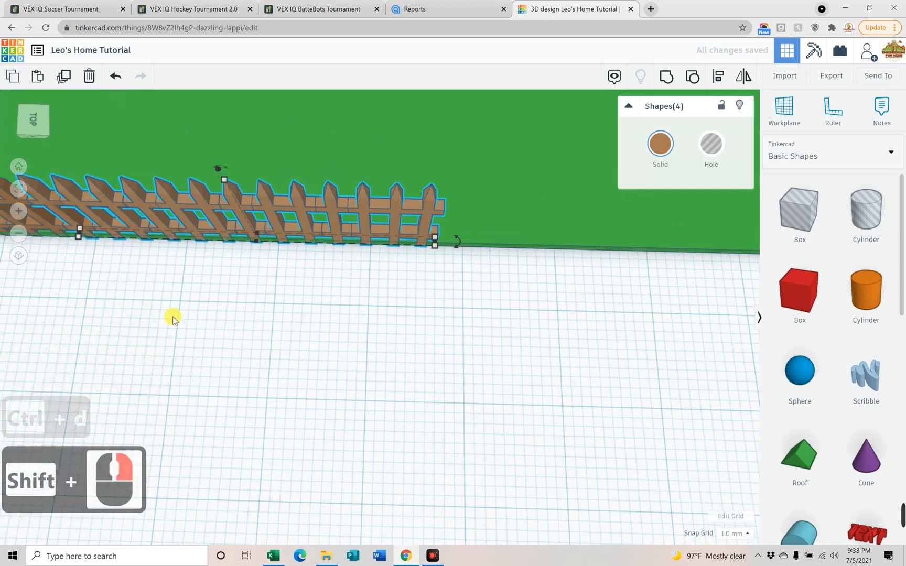
{"action": "key", "text": "ctrl+d"}
{"action": "key", "text": "ctrl+d"}
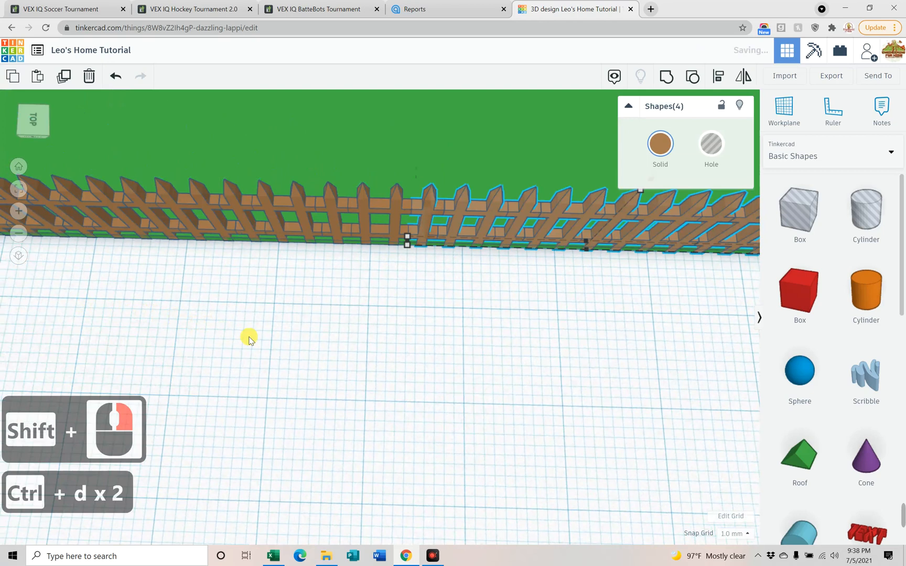
- Duplicate only the last fence section on the long edge and shift the copy 9 mm towards the lawn's far corner
{"action": "right_click_drag", "start_coordinate": [619, 358], "coordinate": [151, 353], "text": "shift"}
{"action": "right_click_drag", "start_coordinate": [305, 340], "coordinate": [264, 359], "text": "shift"}
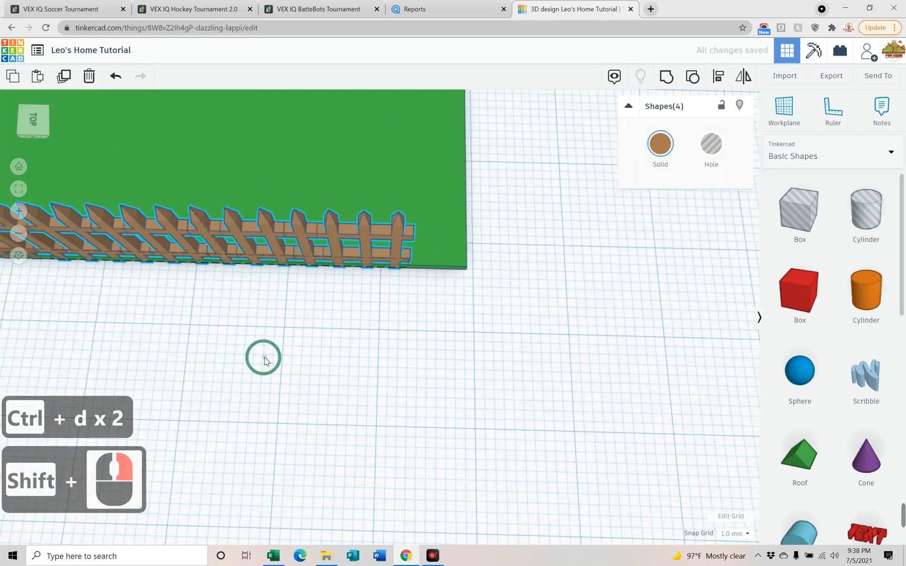
{"action": "left_click", "coordinate": [414, 355]}
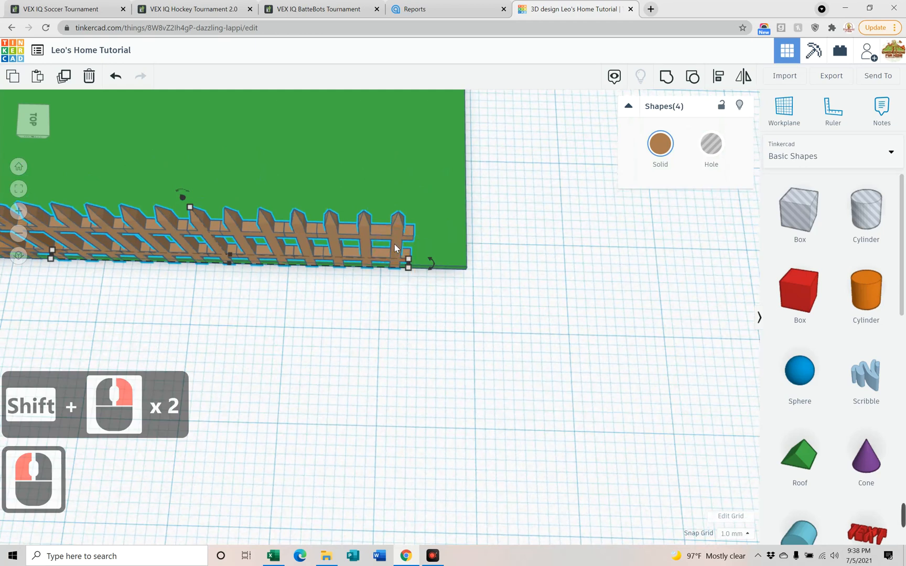
{"action": "left_click", "coordinate": [395, 247]}
{"action": "left_click", "coordinate": [532, 225]}
{"action": "left_click", "coordinate": [425, 230]}
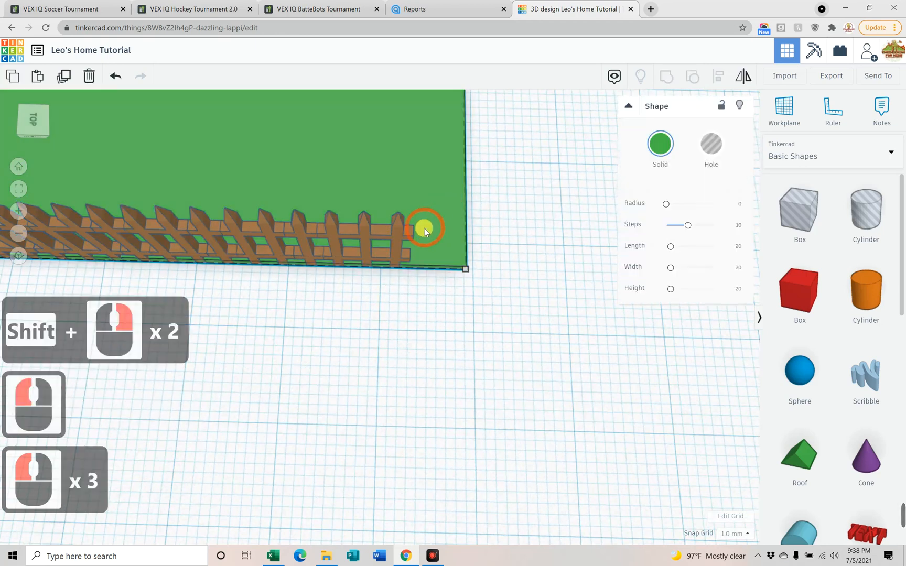
{"action": "left_click", "coordinate": [399, 229]}
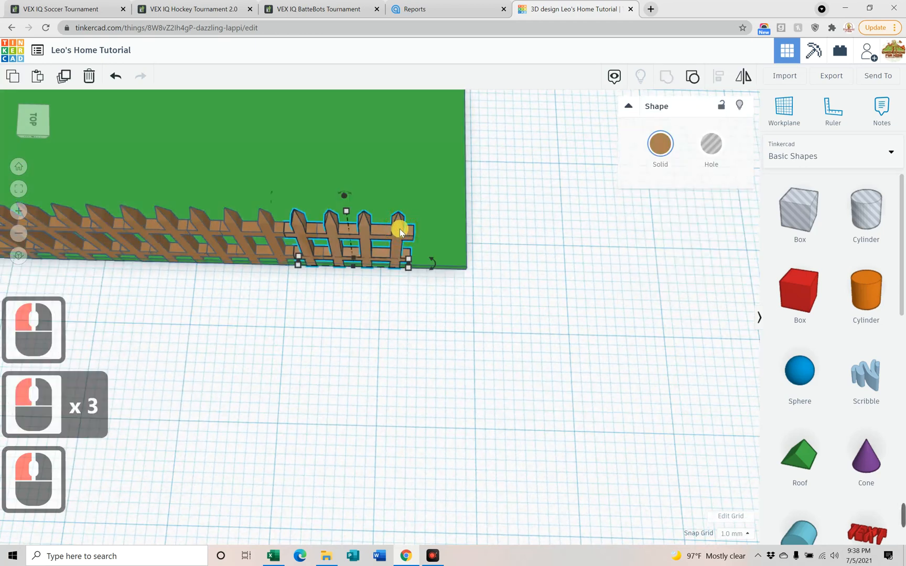
{"action": "key", "text": "ctrl+d"}
{"action": "key", "text": "Right"}
{"action": "key", "text": "Right"}
{"action": "key", "text": "Right"}
{"action": "key", "text": "Right"}
{"action": "key", "text": "Right"}
{"action": "key", "text": "Right"}
{"action": "key", "text": "Right"}
{"action": "key", "text": "Right"}
{"action": "key", "text": "Right"}
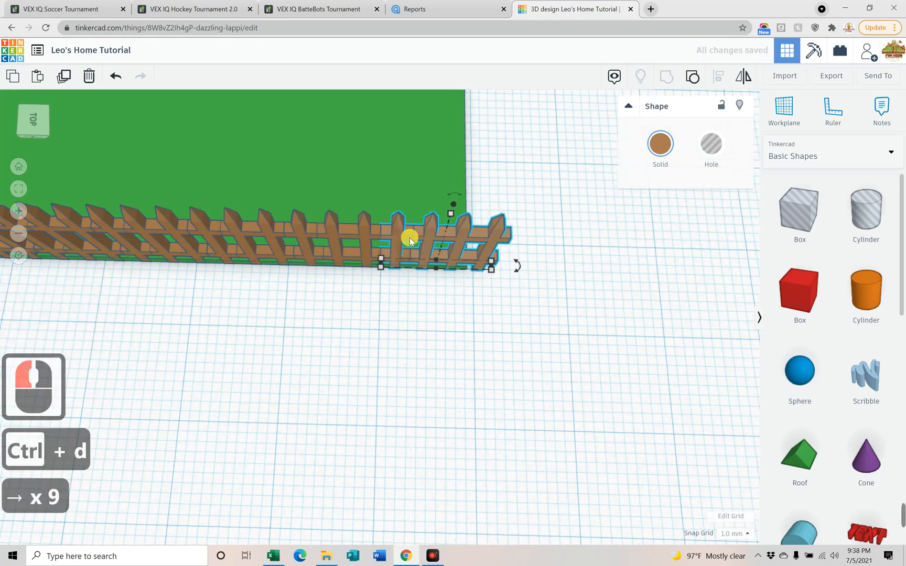
{"action": "right_click_drag", "start_coordinate": [571, 290], "coordinate": [381, 313]}
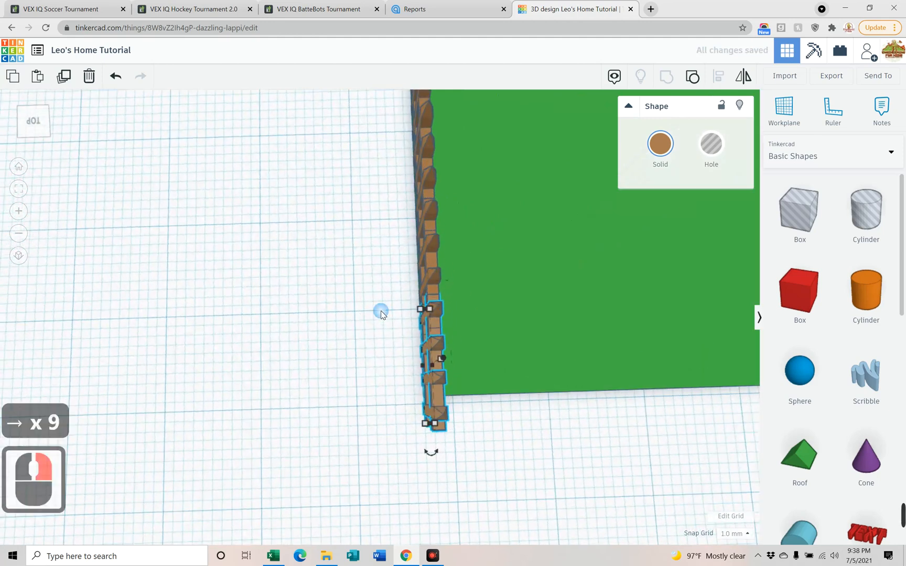
- Duplicate the last fence section at the lawn's back corner, rotate the copy 90°, and move it 5.5 mm both ways onto the back edge
{"action": "left_click", "coordinate": [385, 375]}
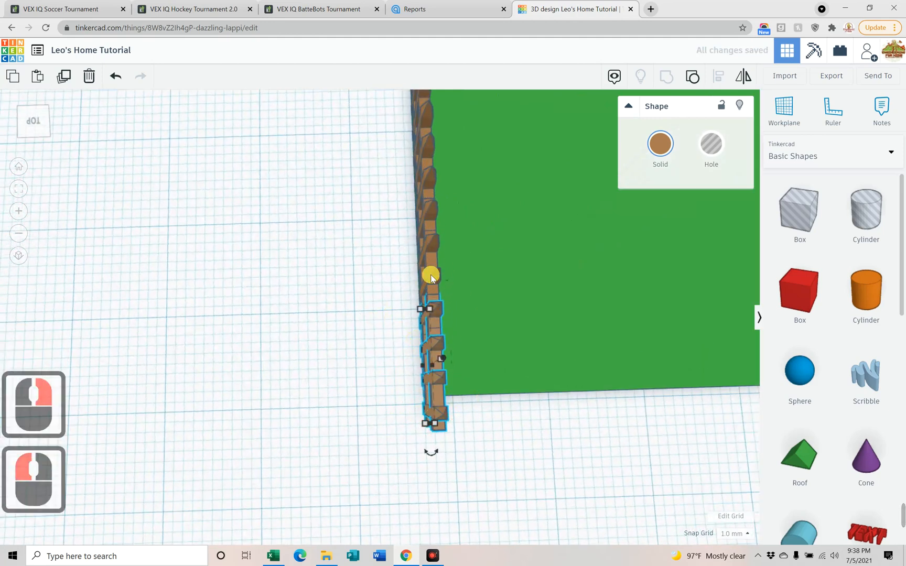
{"action": "right_click", "coordinate": [446, 338]}
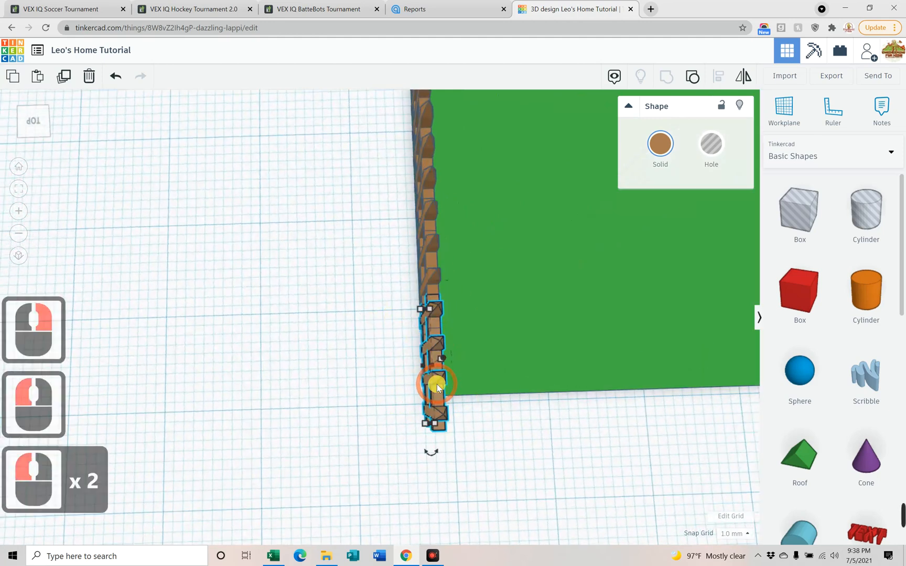
{"action": "key", "text": "ctrl+d"}
{"action": "left_click_drag", "start_coordinate": [438, 453], "coordinate": [518, 417]}
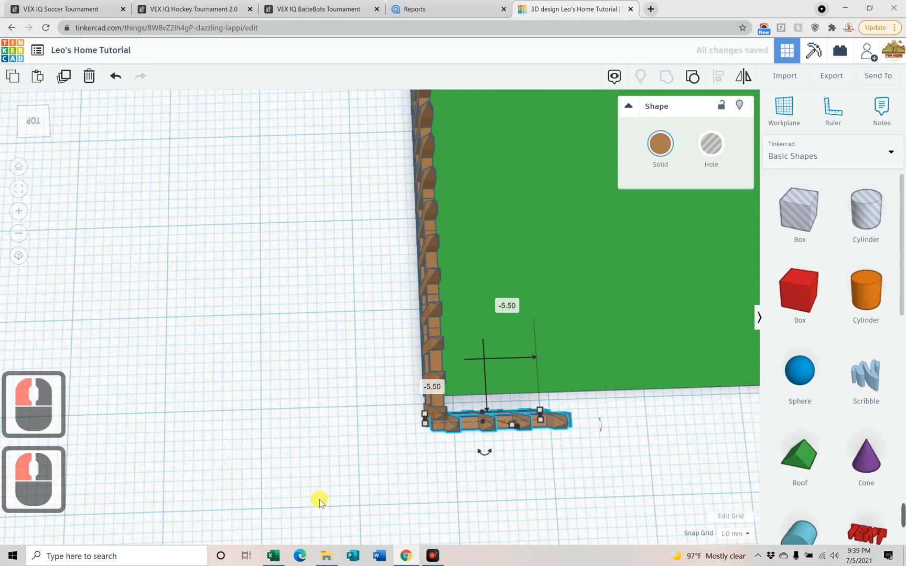
- Duplicate the corner fence section on the lawn's back edge and shift the copy 9 mm along it so the end pickets overlap
{"action": "right_click_drag", "start_coordinate": [326, 497], "coordinate": [299, 386]}
{"action": "right_click_drag", "start_coordinate": [361, 424], "coordinate": [118, 374]}
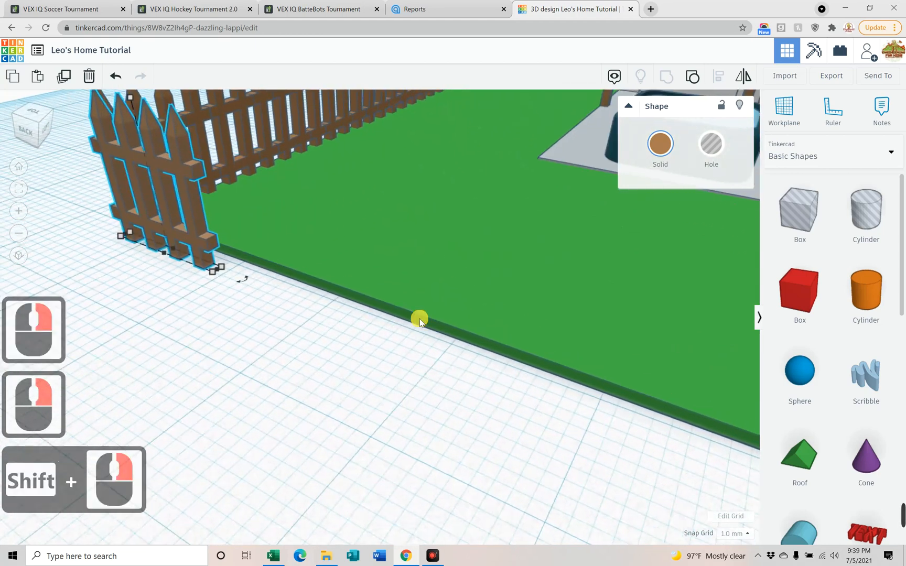
{"action": "left_click", "coordinate": [445, 295]}
{"action": "scroll", "coordinate": [573, 373], "scroll_direction": "down", "scroll_amount": 7}
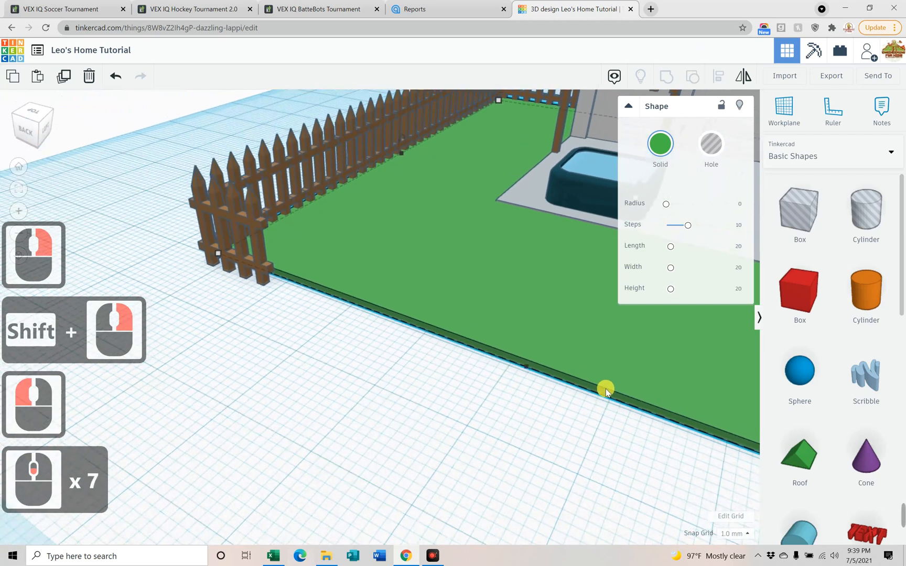
{"action": "left_click_drag", "start_coordinate": [487, 358], "coordinate": [482, 369]}
{"action": "right_click_drag", "start_coordinate": [293, 387], "coordinate": [342, 297]}
{"action": "left_click", "coordinate": [321, 289]}
{"action": "right_click_drag", "start_coordinate": [187, 275], "coordinate": [215, 350]}
{"action": "scroll", "coordinate": [214, 349], "scroll_direction": "down", "scroll_amount": 10}
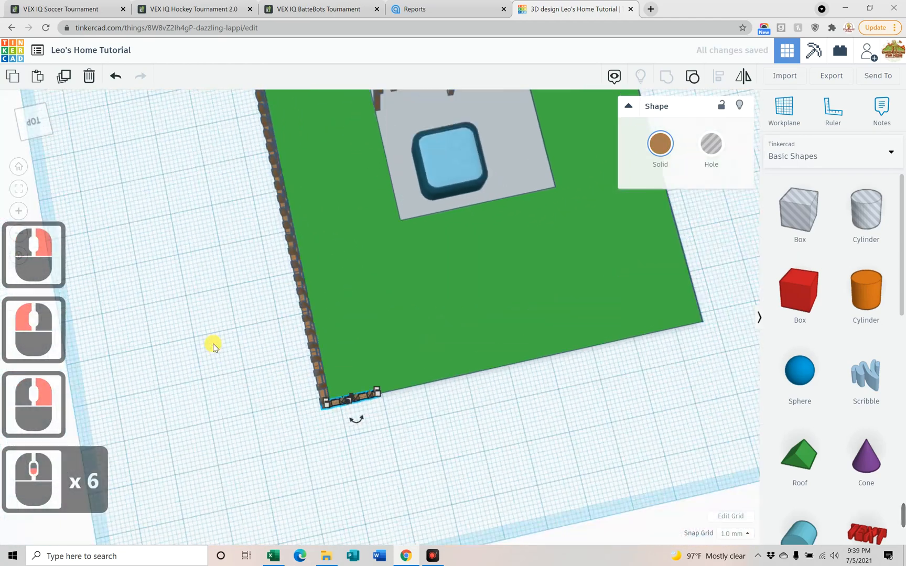
{"action": "right_click_drag", "start_coordinate": [229, 293], "coordinate": [229, 267]}
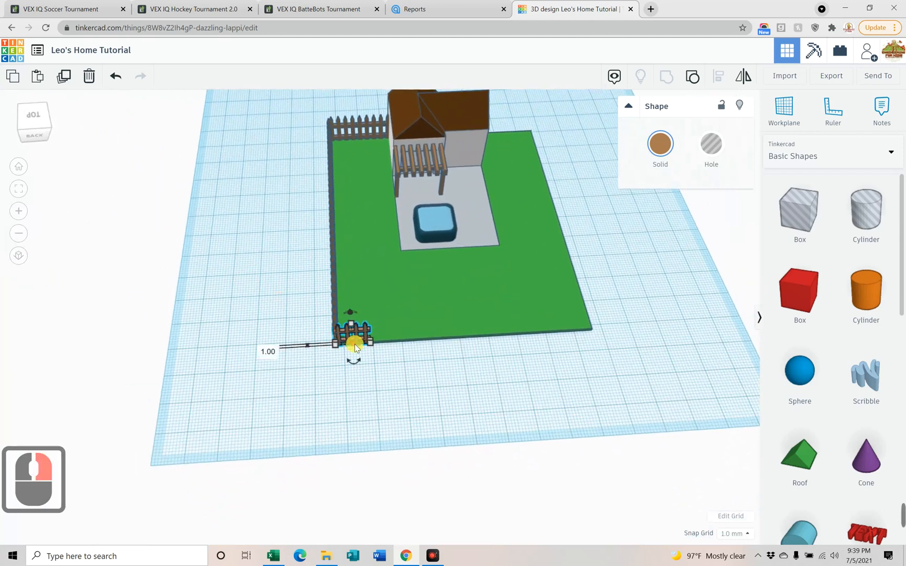
{"action": "key", "text": "ctrl+d"}
{"action": "key", "text": "Right"}
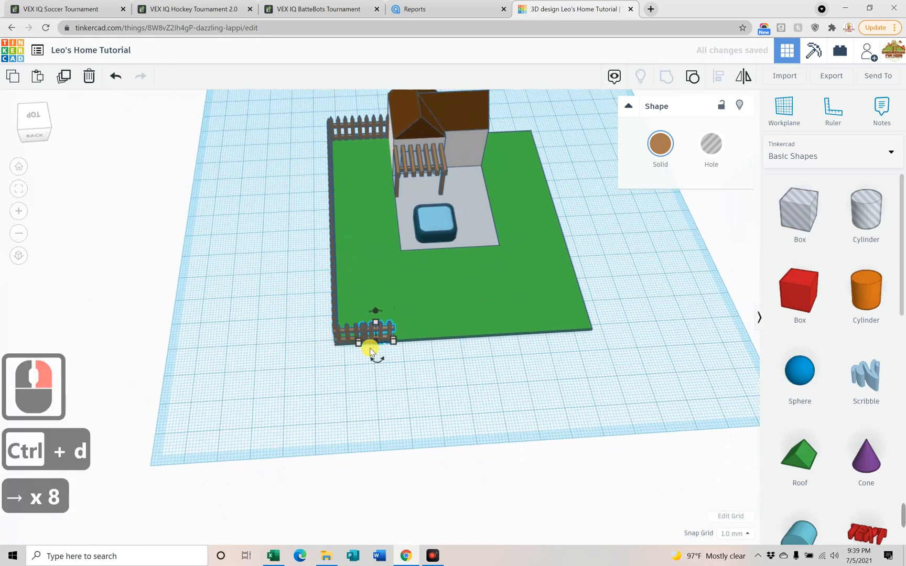
- Repeat the shifted duplication of the fence section along the back edge until the fence reaches the lawn's opposite corner
{"action": "key", "text": "ctrl"}
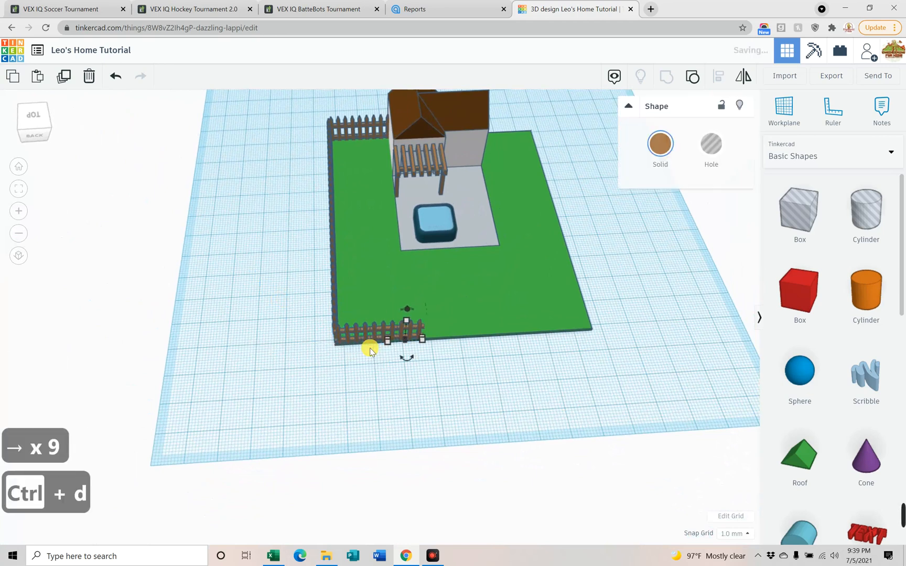
{"action": "key", "text": "ctrl+d"}
{"action": "key", "text": "ctrl+d"}
{"action": "key", "text": "ctrl+d"}
{"action": "key", "text": "ctrl+d"}
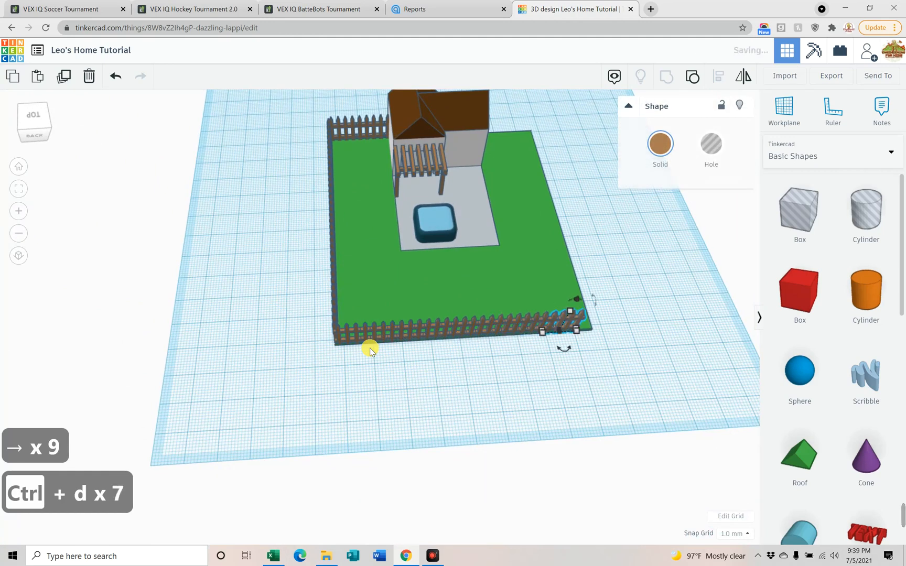
- Move the last back-edge fence section back 3 mm so that it no longer extends past the lawn's corner
{"action": "right_click_drag", "start_coordinate": [621, 385], "coordinate": [465, 364]}
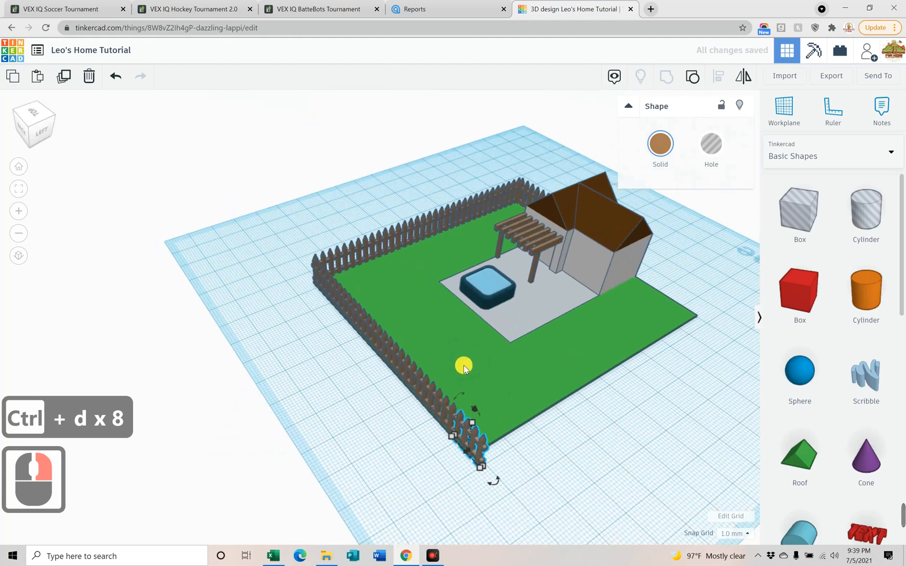
{"action": "key", "text": "f"}
{"action": "scroll", "coordinate": [431, 496], "scroll_direction": "up", "scroll_amount": 3}
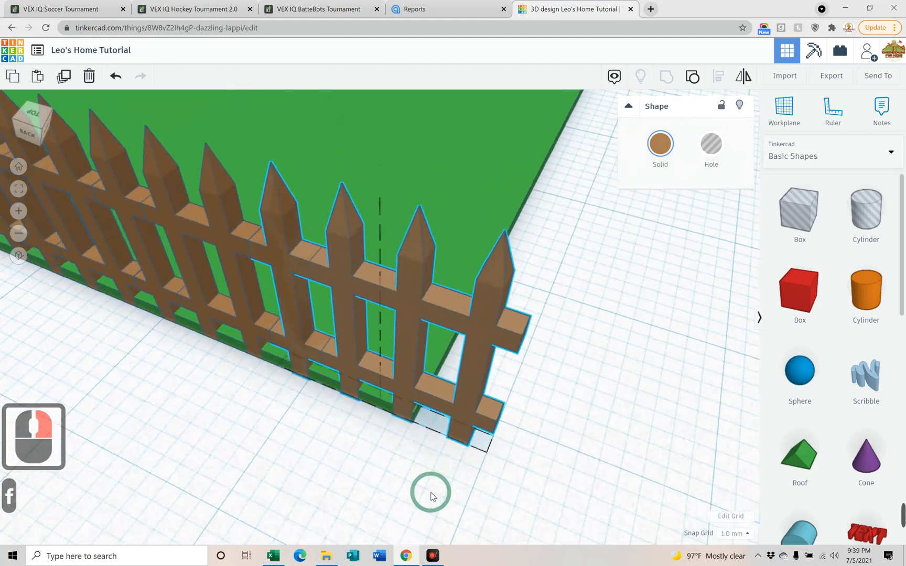
{"action": "right_click_drag", "start_coordinate": [430, 492], "coordinate": [431, 492]}
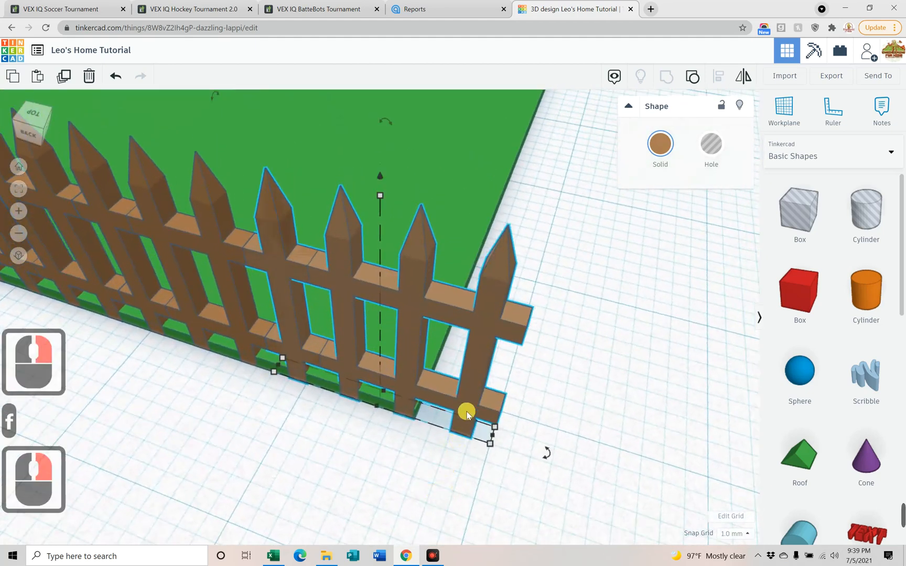
{"action": "key", "text": "Left"}
{"action": "key", "text": "Left"}
{"action": "key", "text": "Left"}
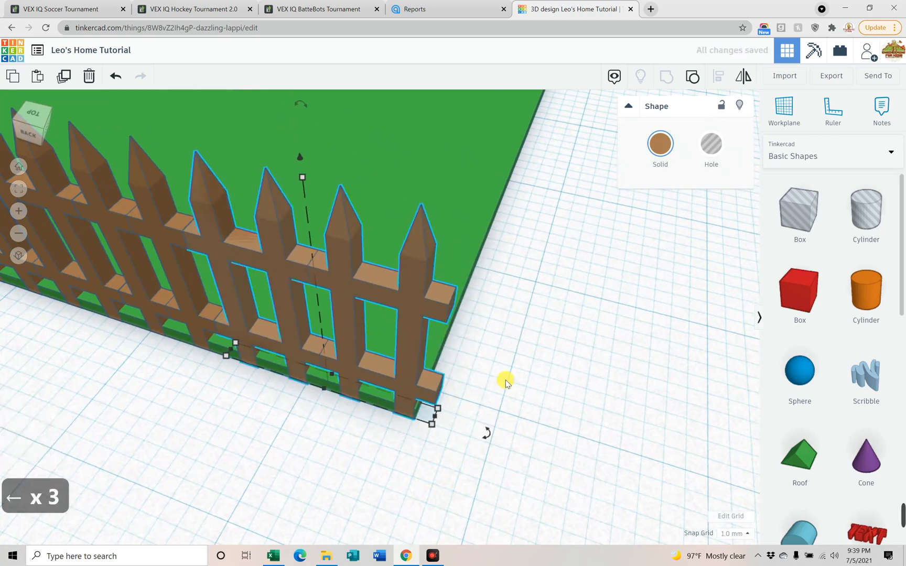
- Duplicate the last back-edge fence section, rotate the copy 90°, and place it at the corner along the remaining long lawn edge
{"action": "left_click", "coordinate": [441, 371]}
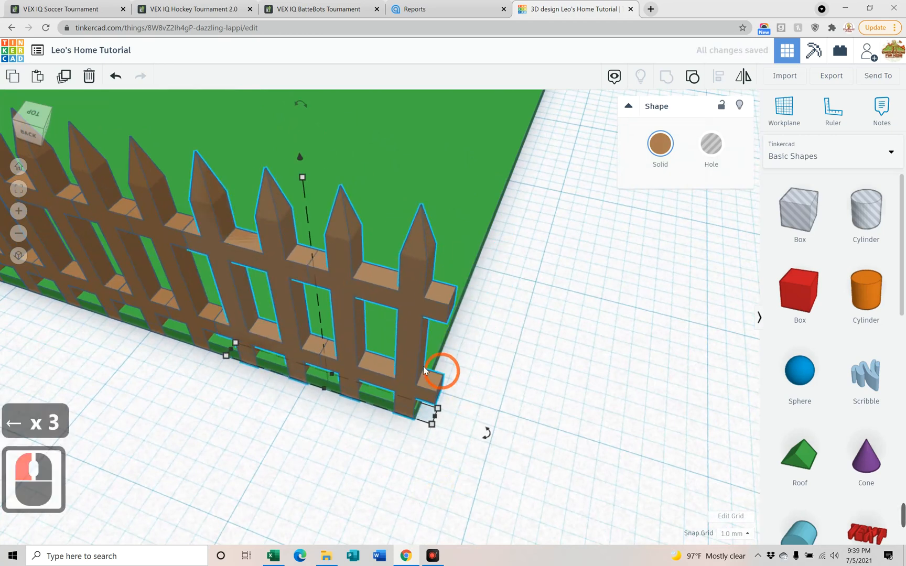
{"action": "left_click", "coordinate": [479, 215]}
{"action": "left_click", "coordinate": [410, 254]}
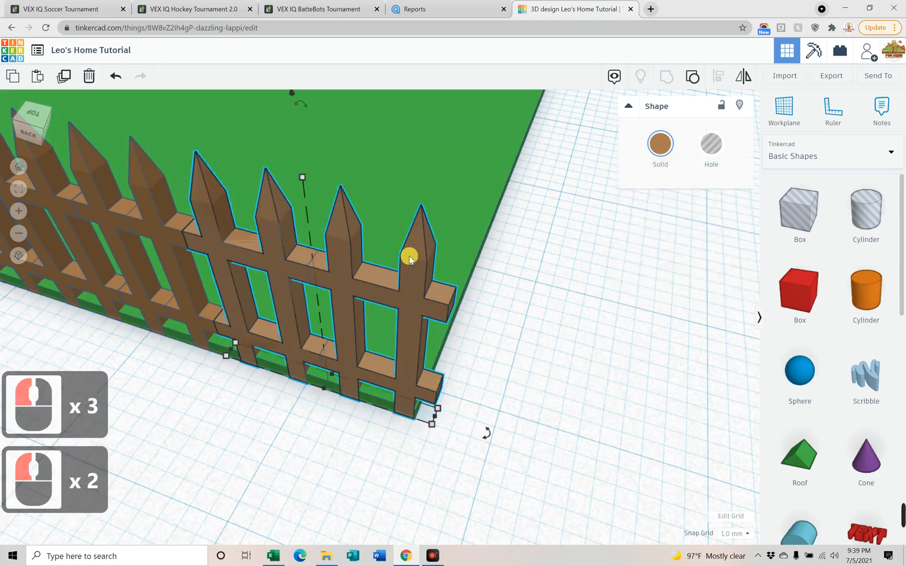
{"action": "key", "text": "ctrl+d"}
{"action": "left_click_drag", "start_coordinate": [484, 439], "coordinate": [275, 454]}
{"action": "right_click_drag", "start_coordinate": [619, 388], "coordinate": [325, 414]}
{"action": "left_click_drag", "start_coordinate": [430, 282], "coordinate": [537, 425]}
{"action": "scroll", "coordinate": [450, 446], "scroll_direction": "down", "scroll_amount": 10}
{"action": "right_click_drag", "start_coordinate": [474, 444], "coordinate": [476, 426]}
{"action": "left_click_drag", "start_coordinate": [477, 426], "coordinate": [450, 350]}
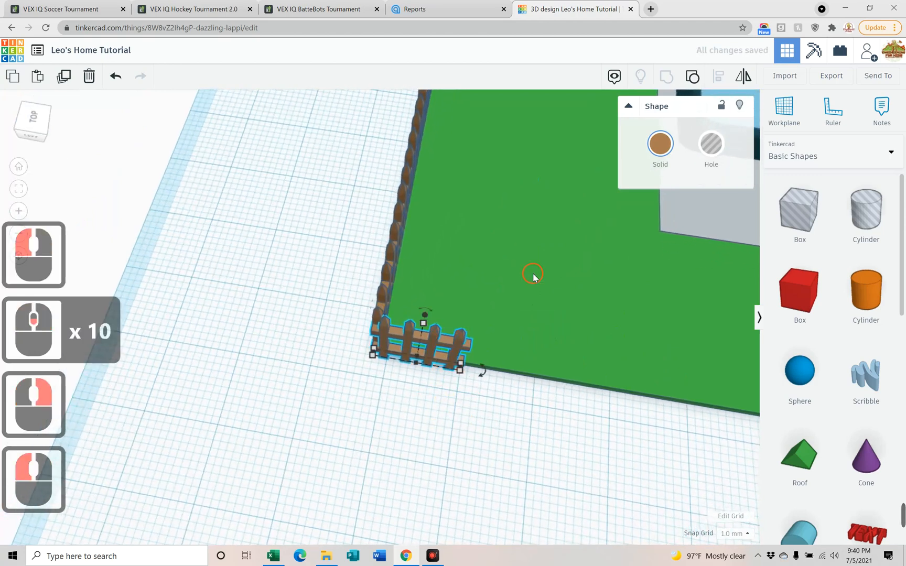
- Duplicate the first fence section on the second long edge and shift the copy 9 mm along that edge
{"action": "left_click", "coordinate": [437, 360]}
{"action": "left_click", "coordinate": [453, 349]}
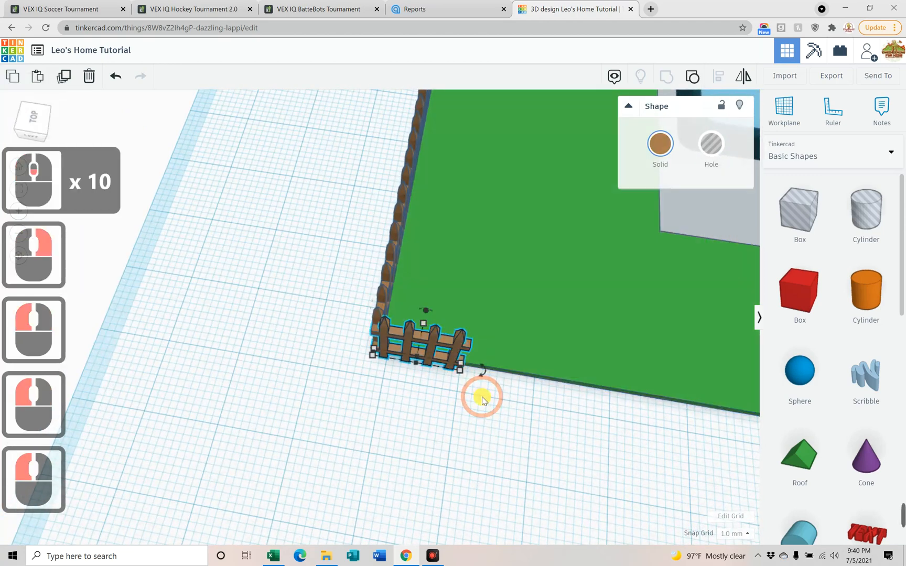
{"action": "key", "text": "ctrl+d"}
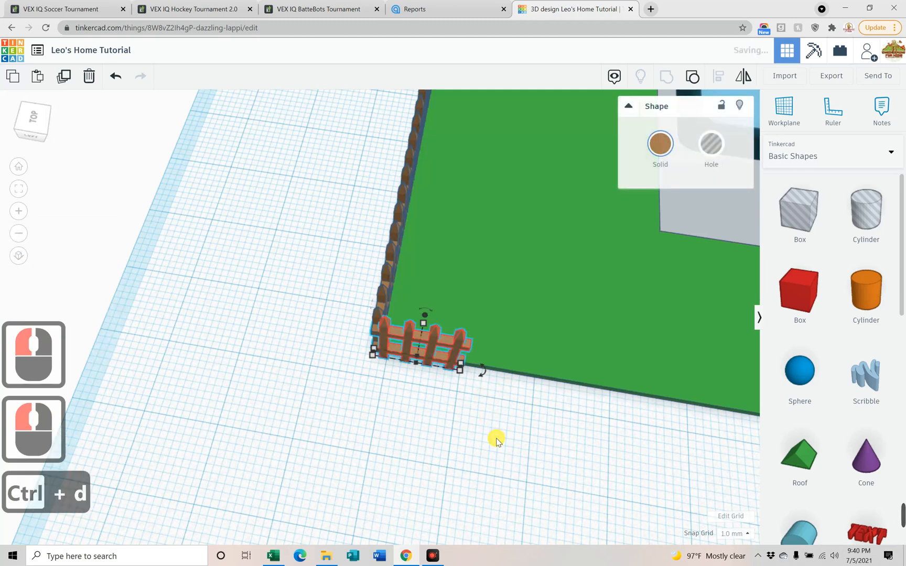
{"action": "key", "text": "Right"}
{"action": "key", "text": "Right"}
{"action": "key", "text": "Right"}
{"action": "key", "text": "Right"}
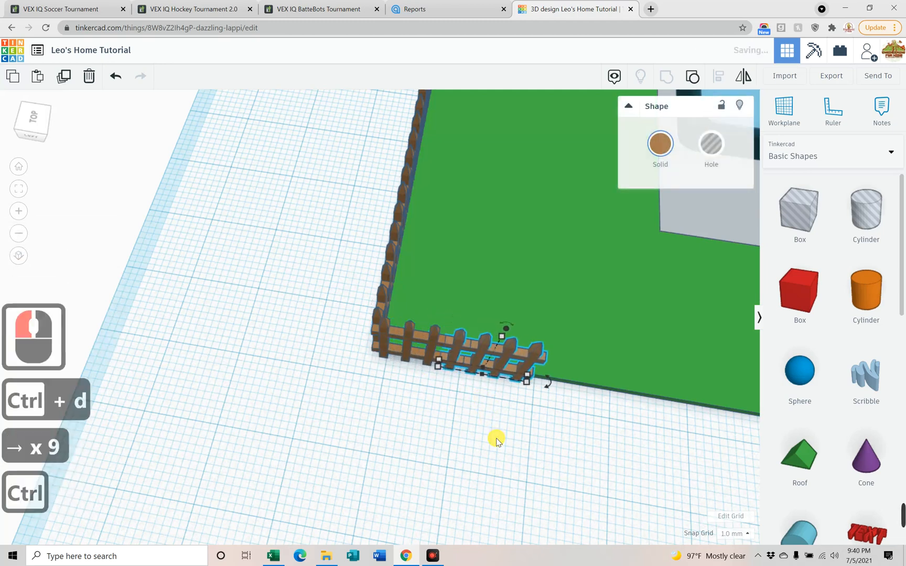
- Repeat the shifted fence duplication along the second long edge until the fence reaches the lawn's front corner
{"action": "key", "text": "ctrl+d"}
{"action": "key", "text": "ctrl+d"}
{"action": "key", "text": "ctrl+d"}
{"action": "key", "text": "ctrl+d"}
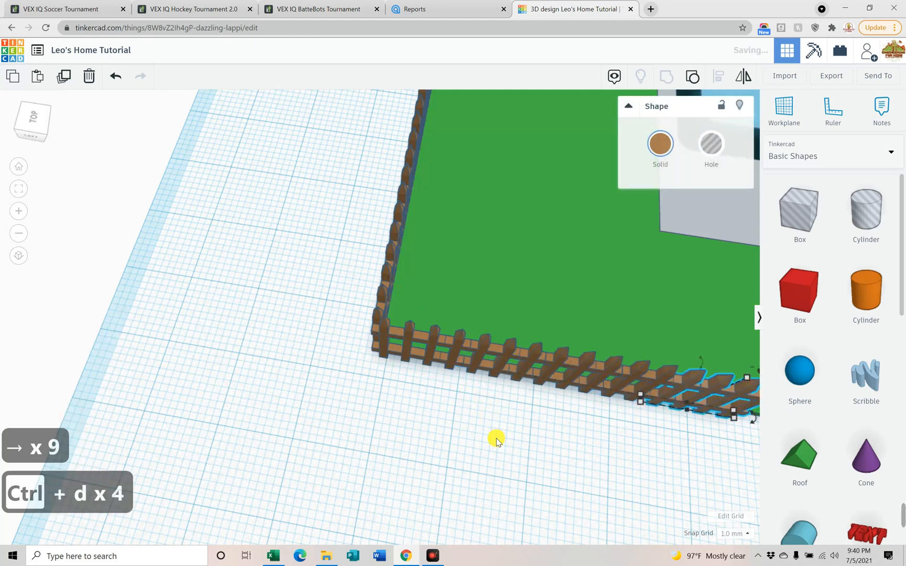
{"action": "right_click_drag", "start_coordinate": [488, 402], "coordinate": [46, 302], "text": "shift"}
{"action": "right_click_drag", "start_coordinate": [370, 309], "coordinate": [181, 313], "text": "shift"}
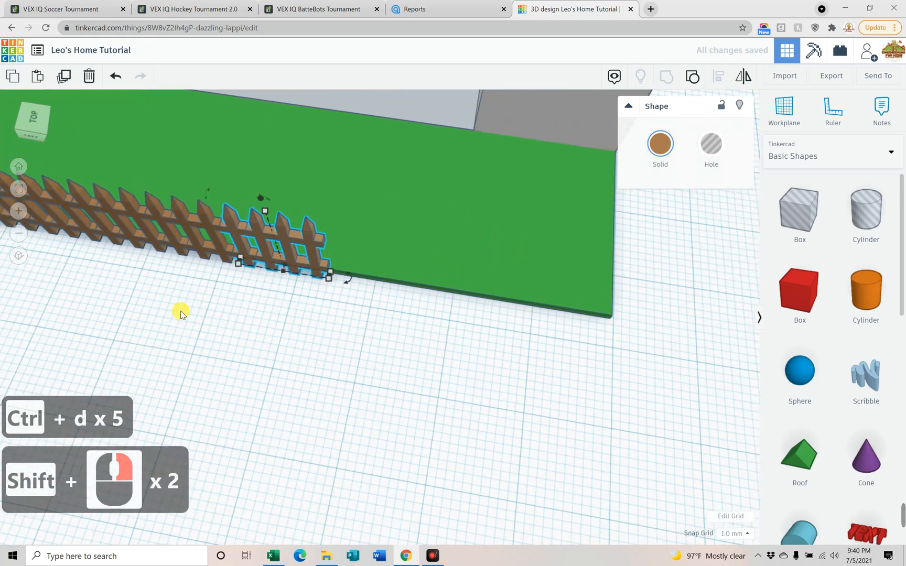
{"action": "key", "text": "ctrl+d"}
{"action": "key", "text": "ctrl+d"}
{"action": "key", "text": "ctrl+d"}
{"action": "key", "text": "ctrl+d"}
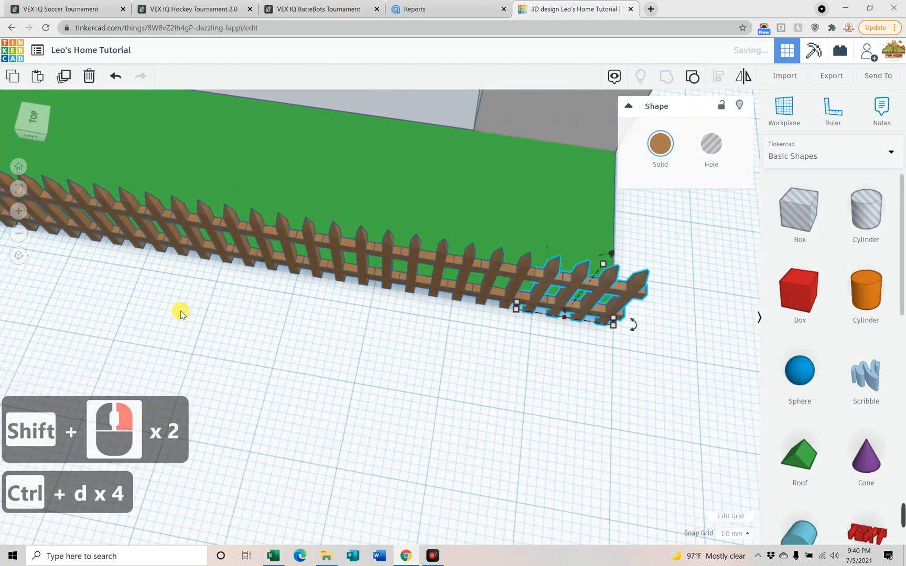
- Duplicate the fence section at the front corner, rotate the copy 90°, and move it 5.5 mm both ways onto the front edge
{"action": "right_click_drag", "start_coordinate": [430, 389], "coordinate": [294, 376]}
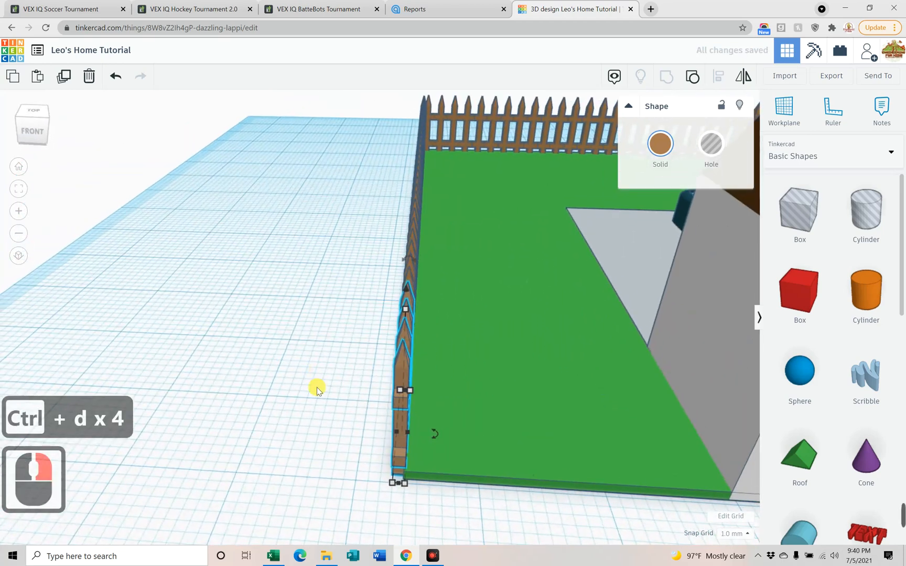
{"action": "left_click", "coordinate": [380, 251]}
{"action": "left_click", "coordinate": [409, 358]}
{"action": "left_click", "coordinate": [396, 388]}
{"action": "left_click", "coordinate": [402, 429]}
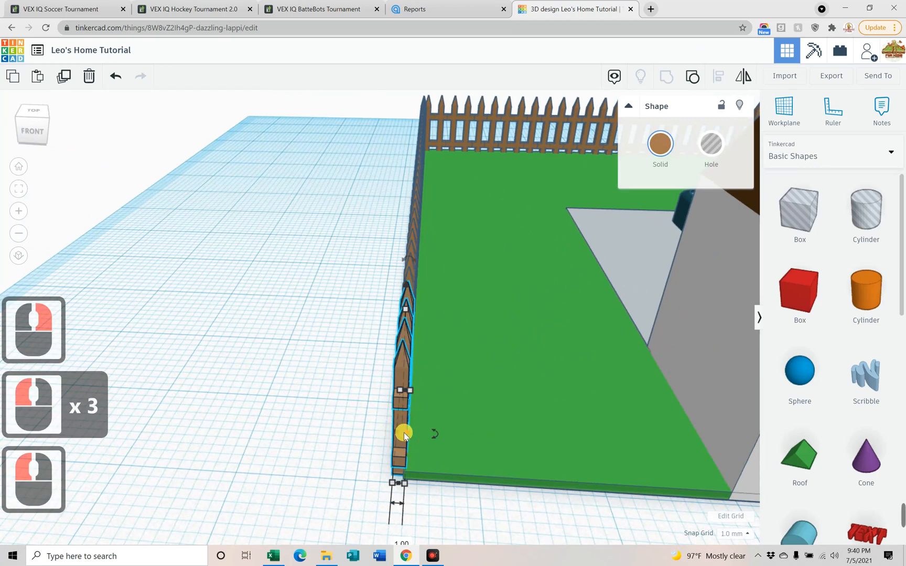
{"action": "key", "text": "ctrl+d"}
{"action": "left_click_drag", "start_coordinate": [436, 433], "coordinate": [400, 450]}
{"action": "left_click_drag", "start_coordinate": [420, 346], "coordinate": [494, 392]}
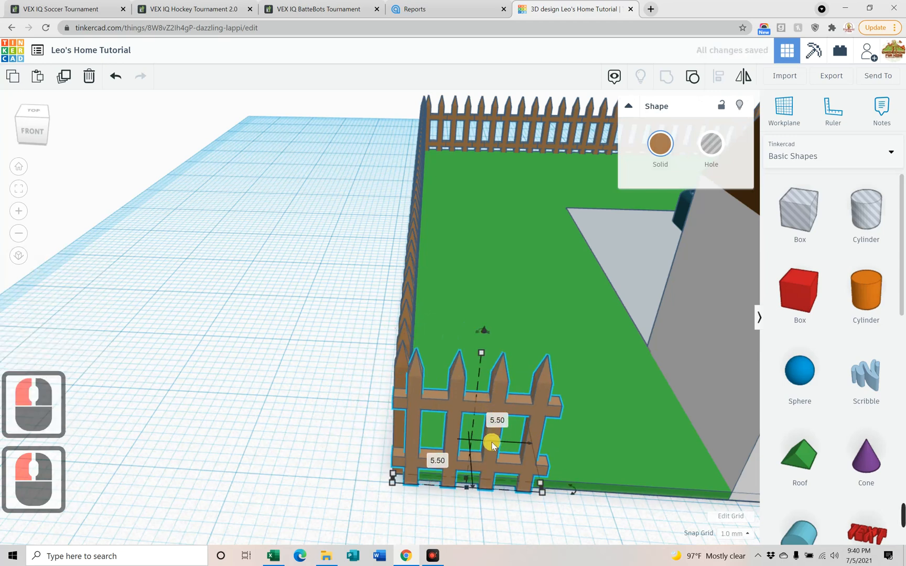
- Duplicate the front-edge fence section, shift the copy 6 mm towards the house, and repeat the shifted duplication to reach the house wall
{"action": "left_click", "coordinate": [356, 489]}
{"action": "left_click", "coordinate": [616, 253]}
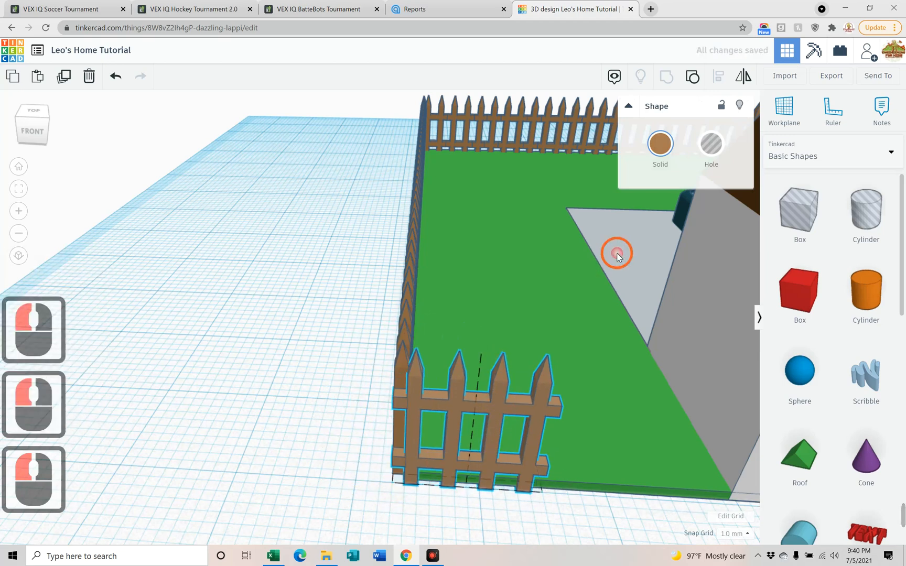
{"action": "left_click", "coordinate": [498, 415]}
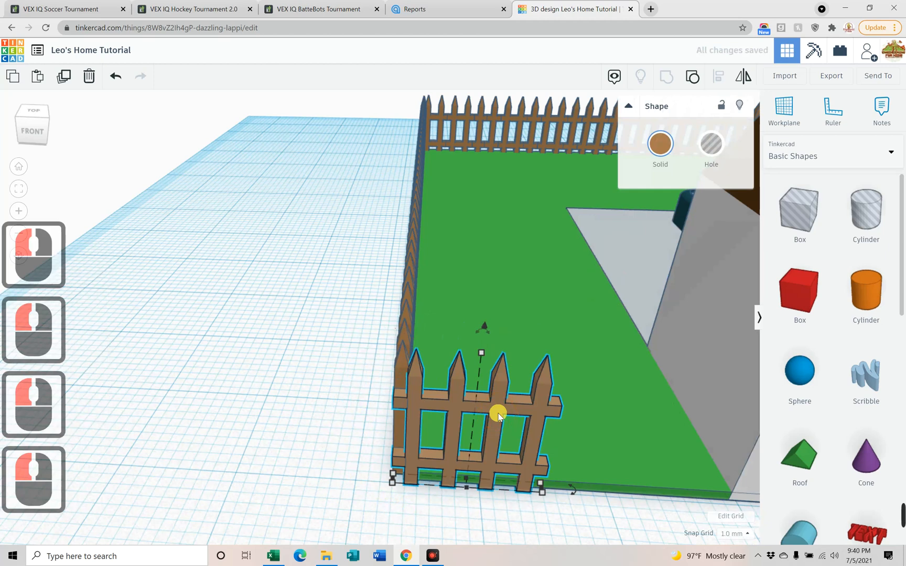
{"action": "key", "text": "ctrl+d"}
{"action": "key", "text": "Right"}
{"action": "key", "text": "Right"}
{"action": "key", "text": "Right"}
{"action": "key", "text": "Right"}
{"action": "key", "text": "Right"}
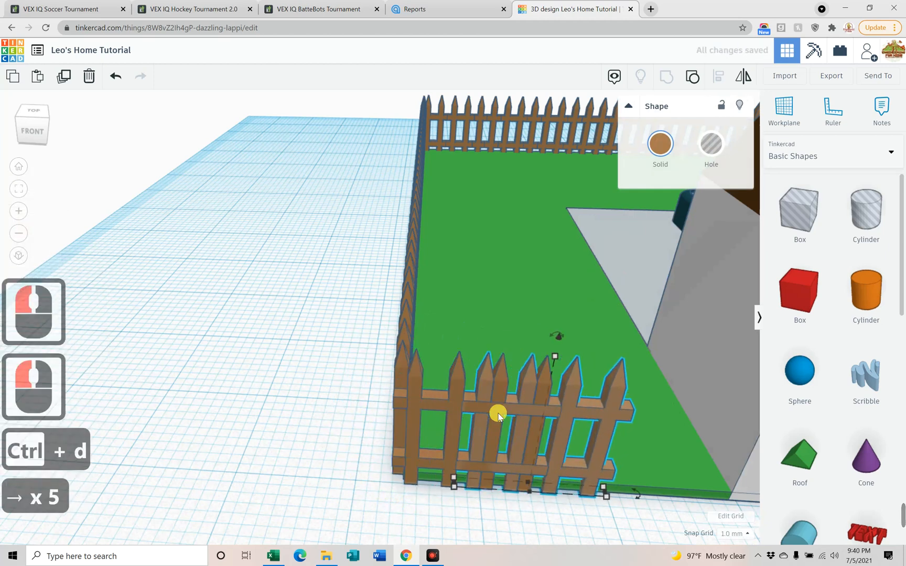
{"action": "key", "text": "Right"}
{"action": "key", "text": "ctrl+d"}
{"action": "key", "text": "ctrl+d"}
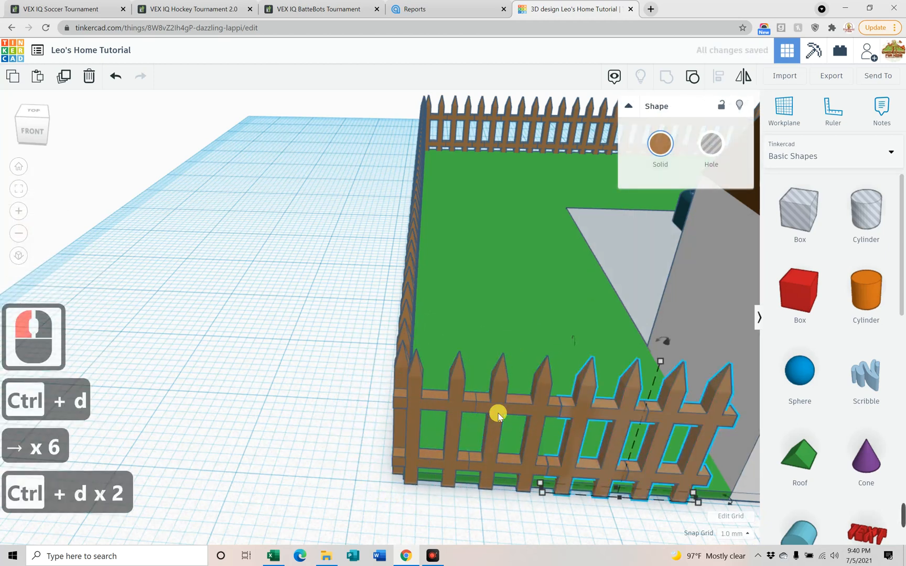
- Move the last front-edge fence section back 3 mm from the house so that it ends at the wall
{"action": "scroll", "coordinate": [620, 446], "scroll_direction": "down", "scroll_amount": 4}
{"action": "right_click_drag", "start_coordinate": [639, 469], "coordinate": [630, 491]}
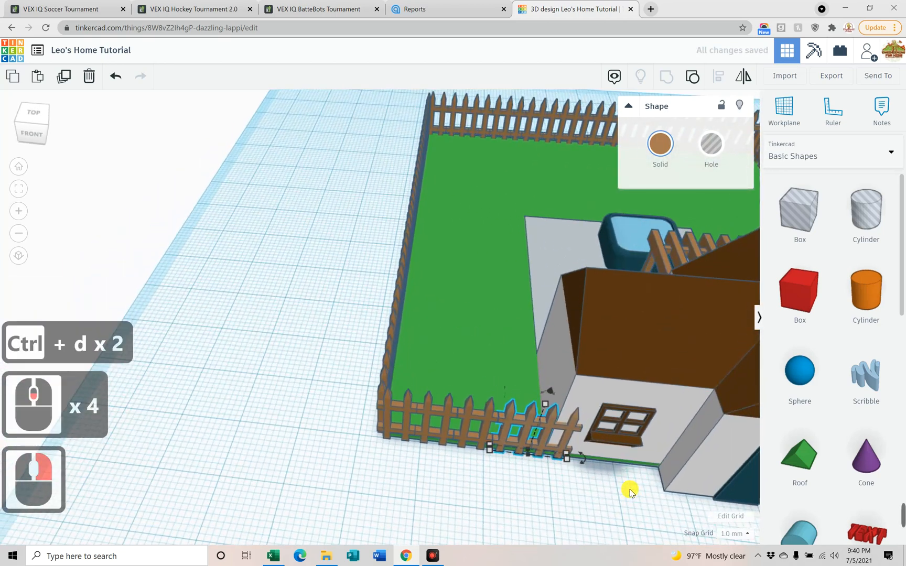
{"action": "key", "text": "Left"}
{"action": "key", "text": "Left"}
{"action": "key", "text": "Left"}
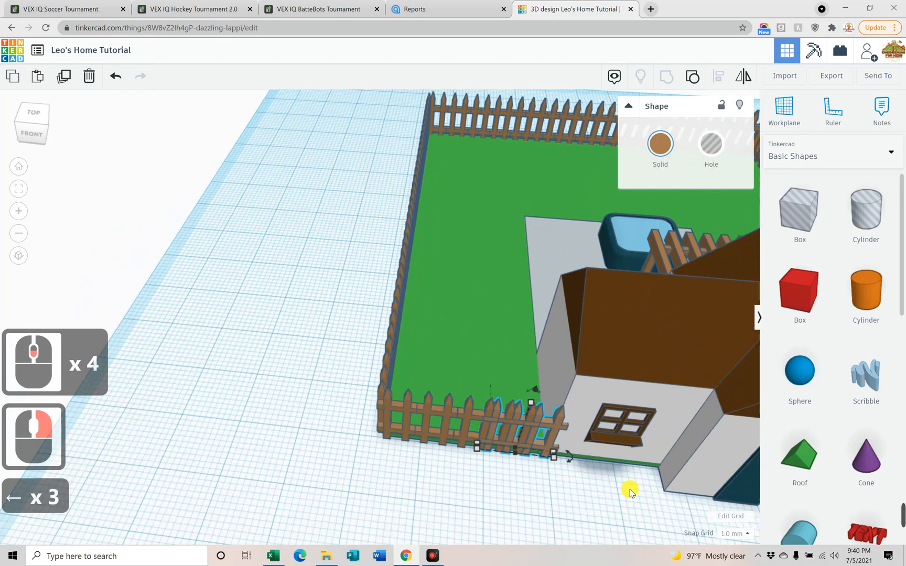
{"action": "key", "text": "Left"}
{"action": "key", "text": "Right"}
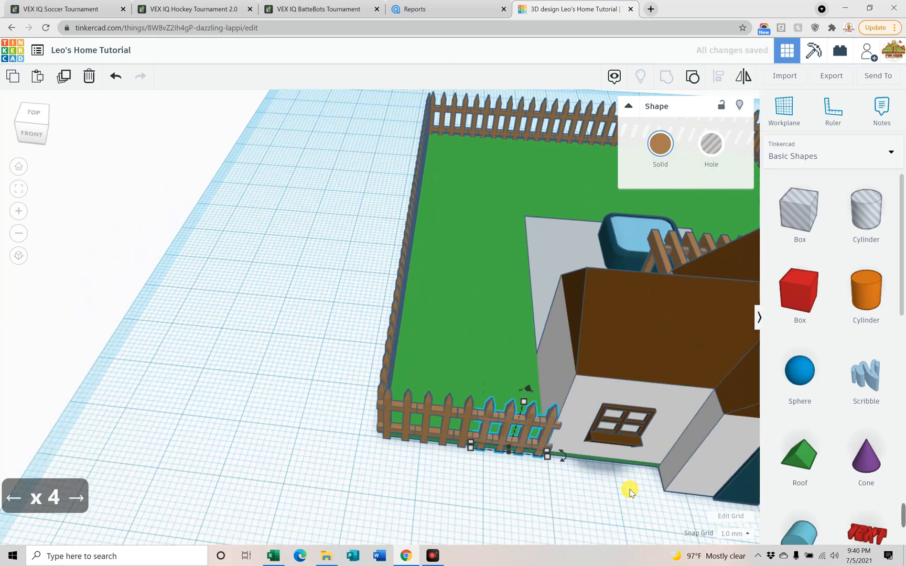
- Select all shapes on the workplane, including house, lawn and fence, and group them into one object
{"action": "right_click_drag", "start_coordinate": [620, 507], "coordinate": [629, 490]}
{"action": "scroll", "coordinate": [628, 490], "scroll_direction": "down", "scroll_amount": 12}
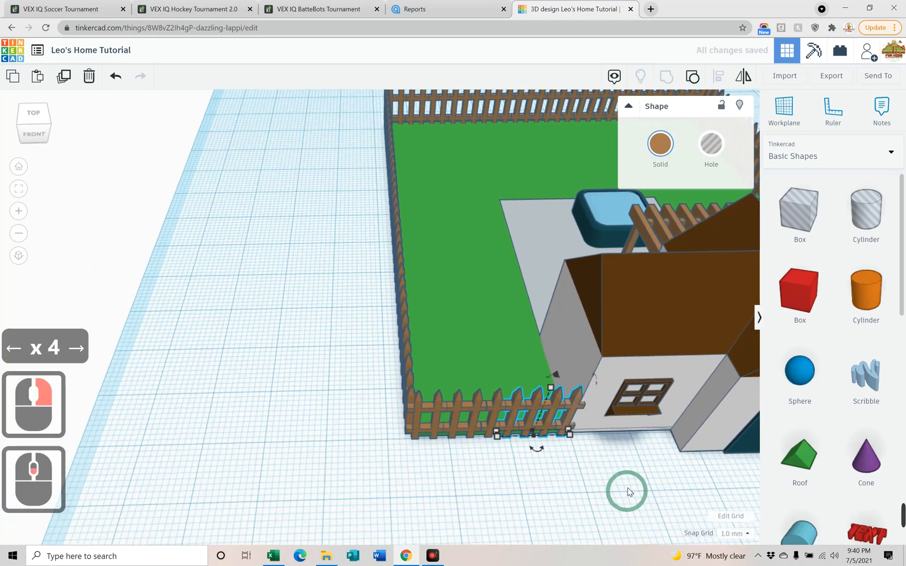
{"action": "left_click_drag", "start_coordinate": [679, 423], "coordinate": [687, 431]}
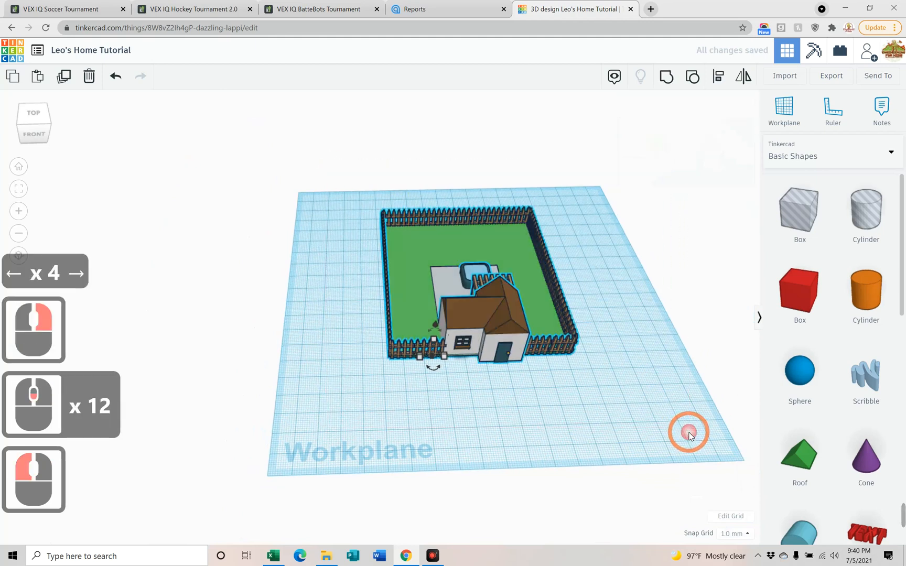
{"action": "key", "text": "ctrl+g"}
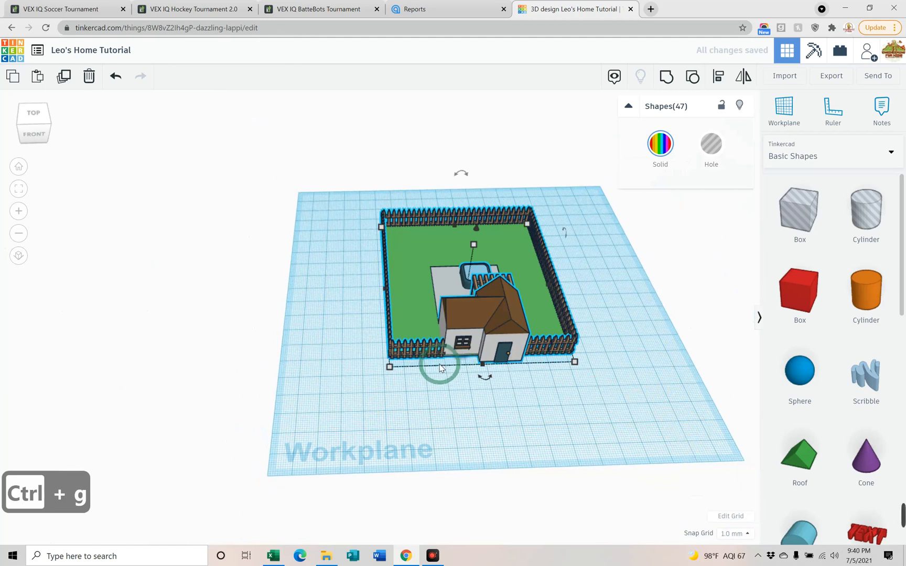
- Inspect the grouped house, lawn and surrounding fence from the side, the corners and the front
{"action": "right_click_drag", "start_coordinate": [531, 412], "coordinate": [430, 488]}
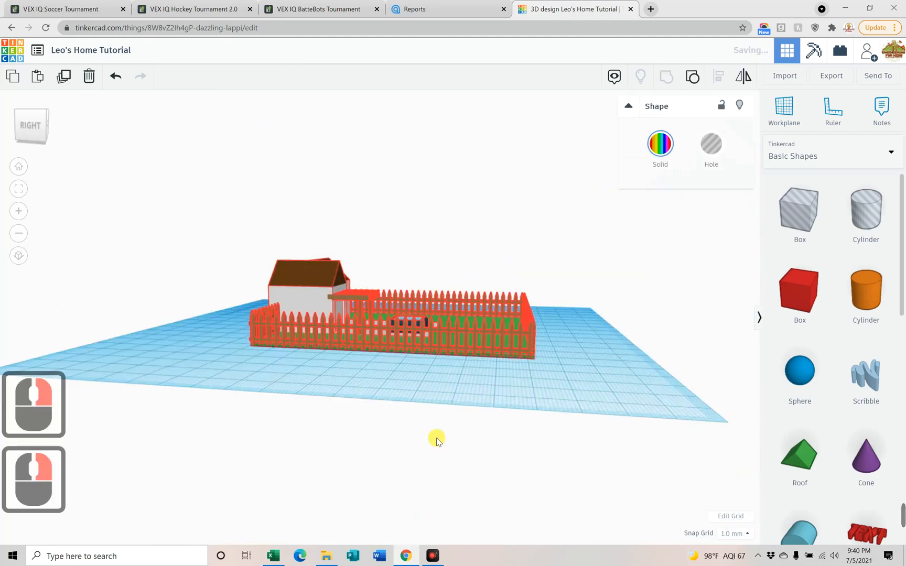
{"action": "right_click_drag", "start_coordinate": [257, 349], "coordinate": [524, 376]}
{"action": "scroll", "coordinate": [441, 347], "scroll_direction": "up", "scroll_amount": 5}
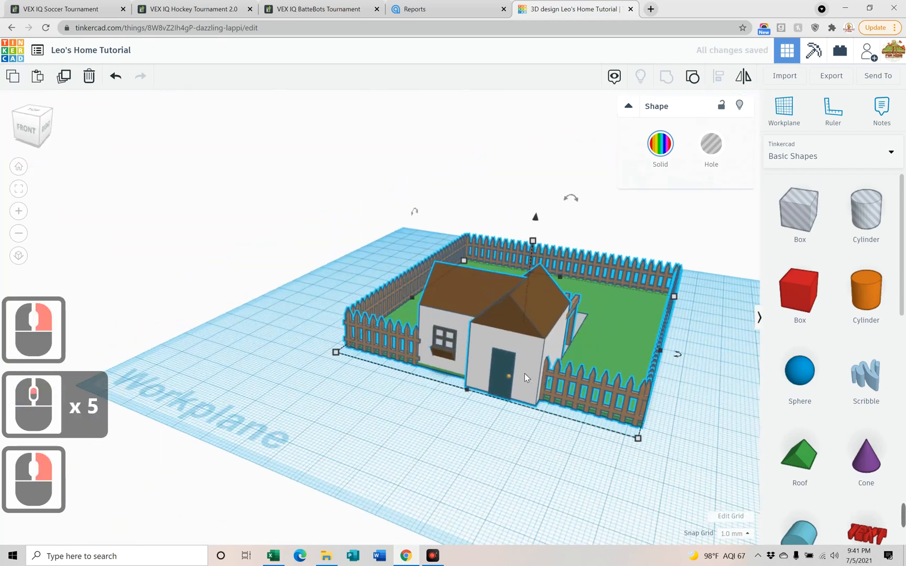
{"action": "right_click_drag", "start_coordinate": [507, 436], "coordinate": [587, 475]}
{"action": "right_click_drag", "start_coordinate": [425, 399], "coordinate": [192, 443]}
{"action": "right_click_drag", "start_coordinate": [403, 446], "coordinate": [377, 400]}
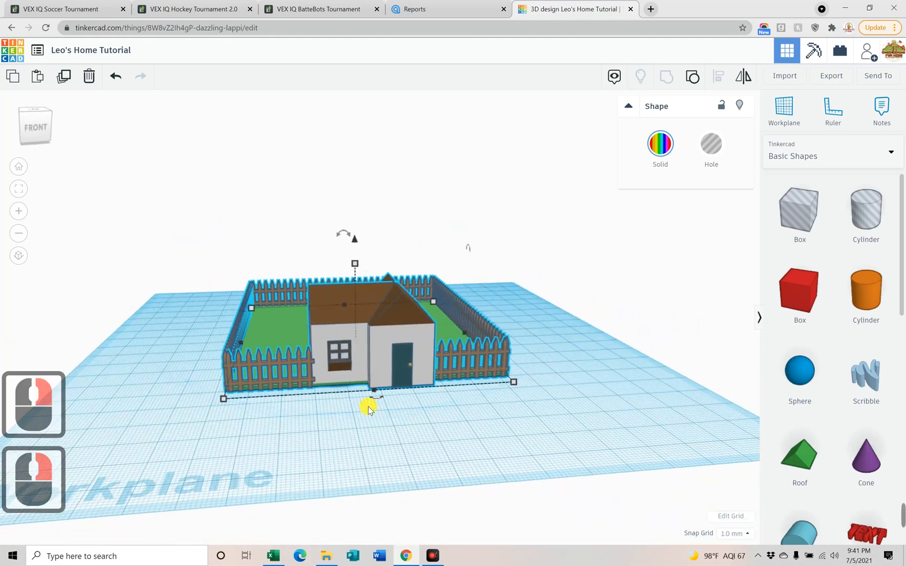